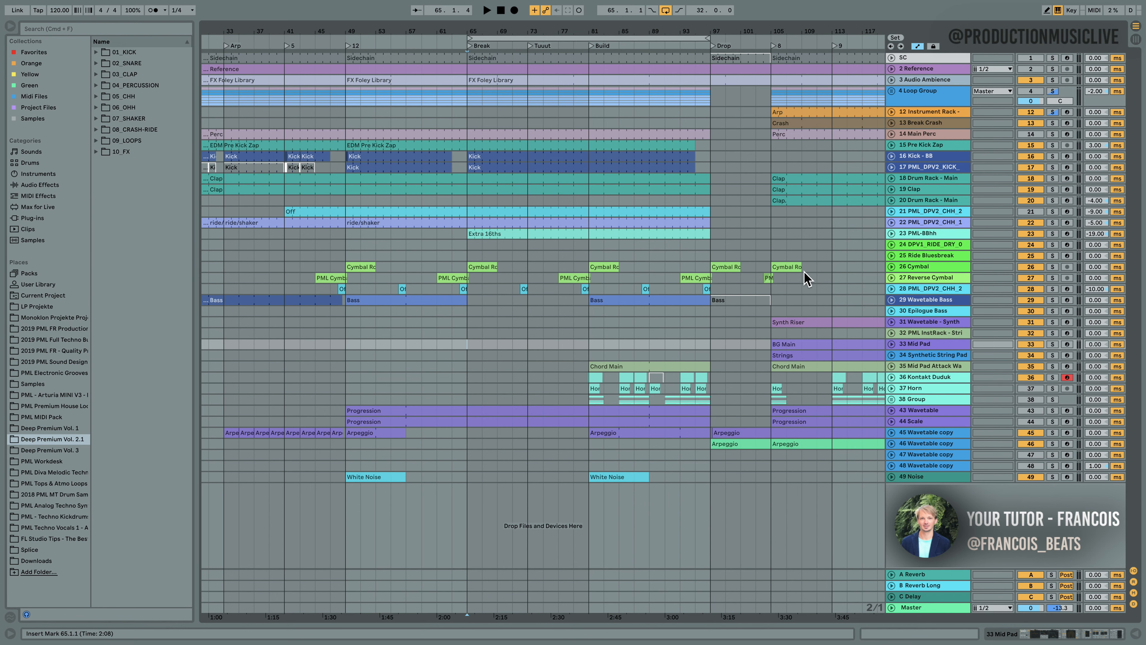
- Unfold and solo the 43 Wavetable track, open its devices, and play it from the Break at bar 65
drag(560, 32, 529, 32)
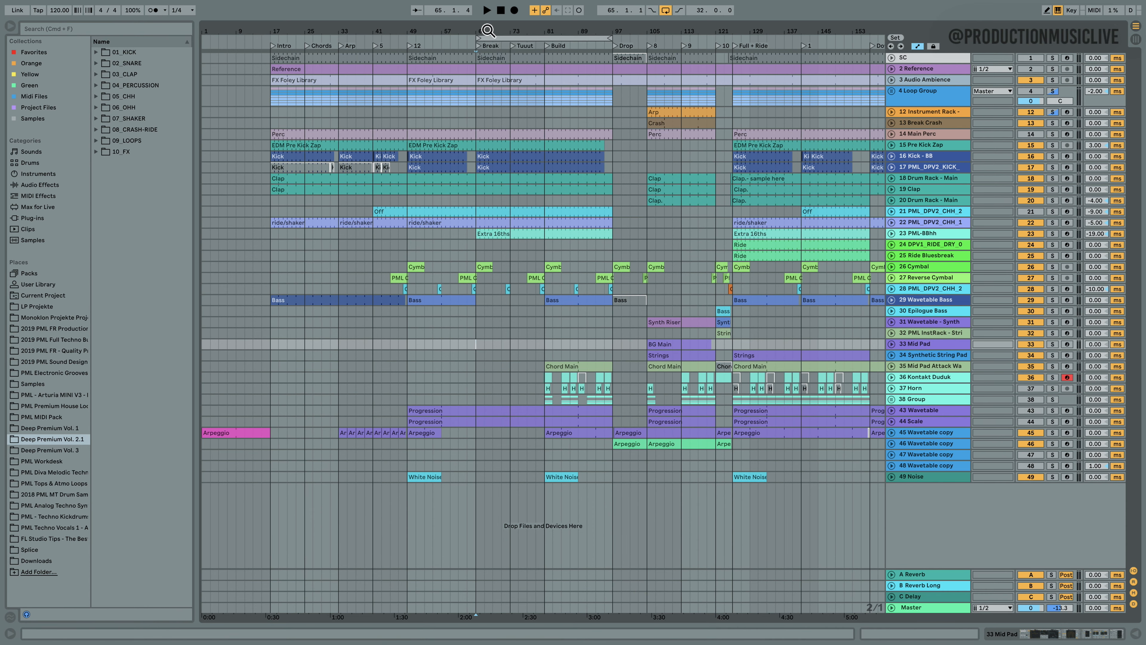
drag(488, 31, 488, 54)
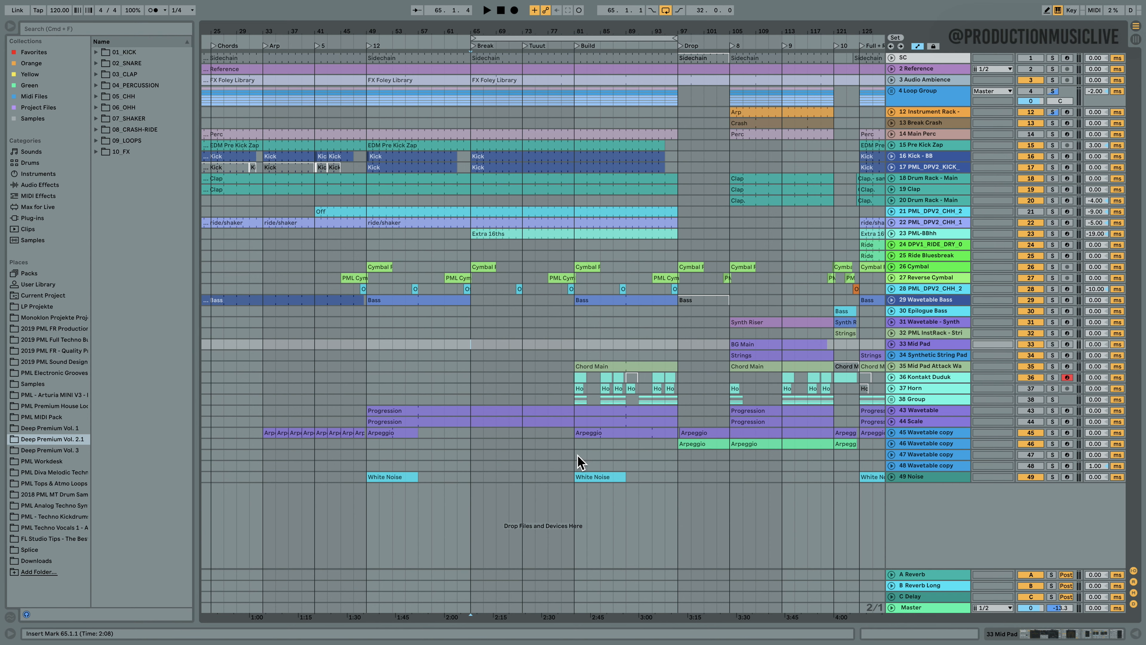
click(892, 410)
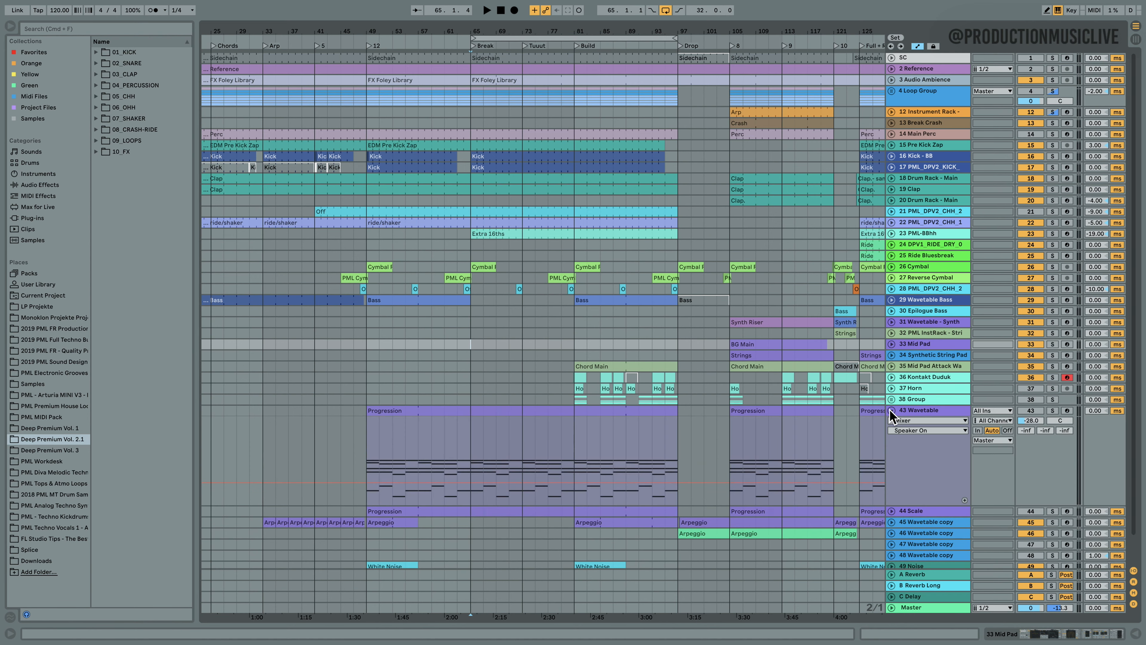
click(467, 440)
click(938, 413)
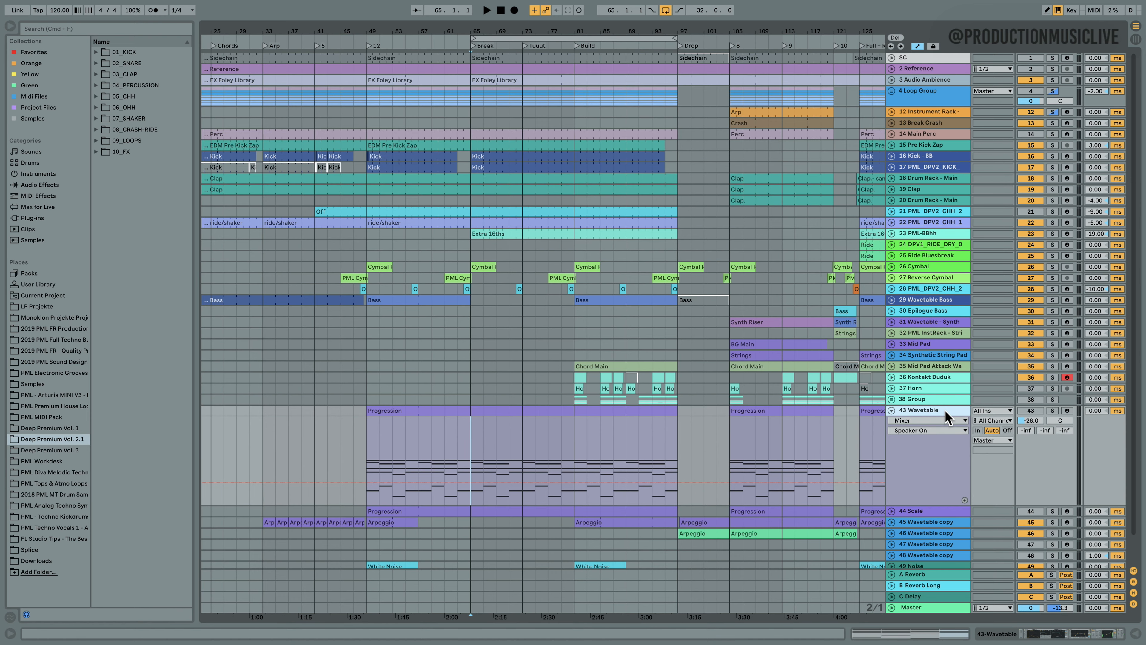
double_click(947, 417)
click(1053, 410)
key(space)
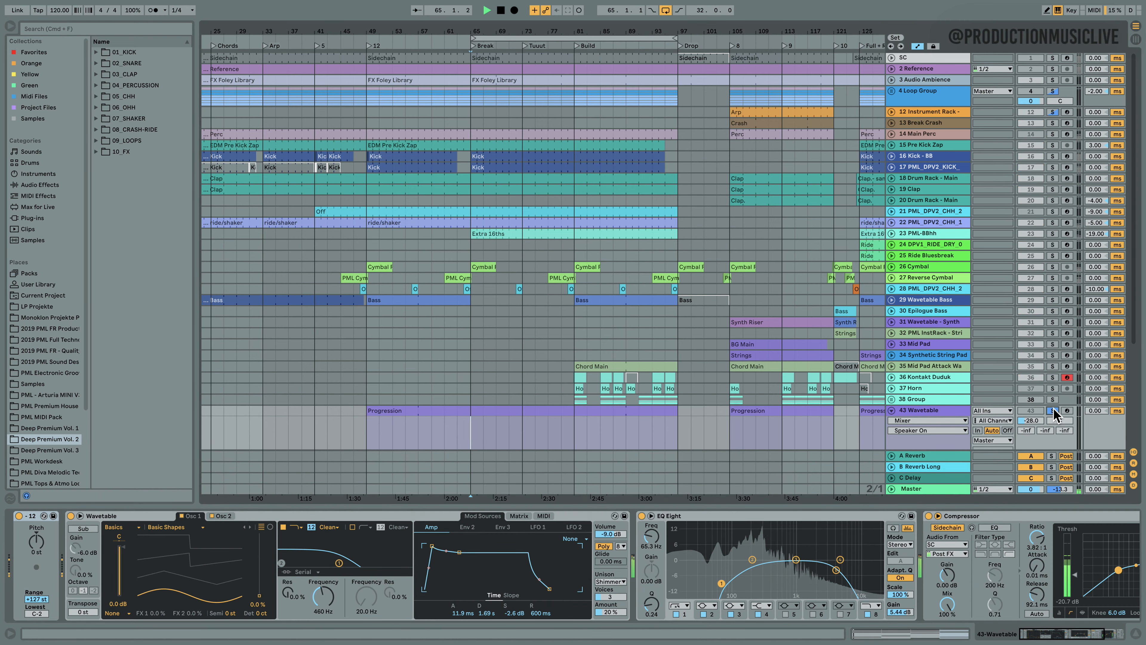
- Open the Progression clip on the 43 Wavetable track to read its chord notes, then return to the device view
scroll(449, 366, down, 3)
double_click(491, 354)
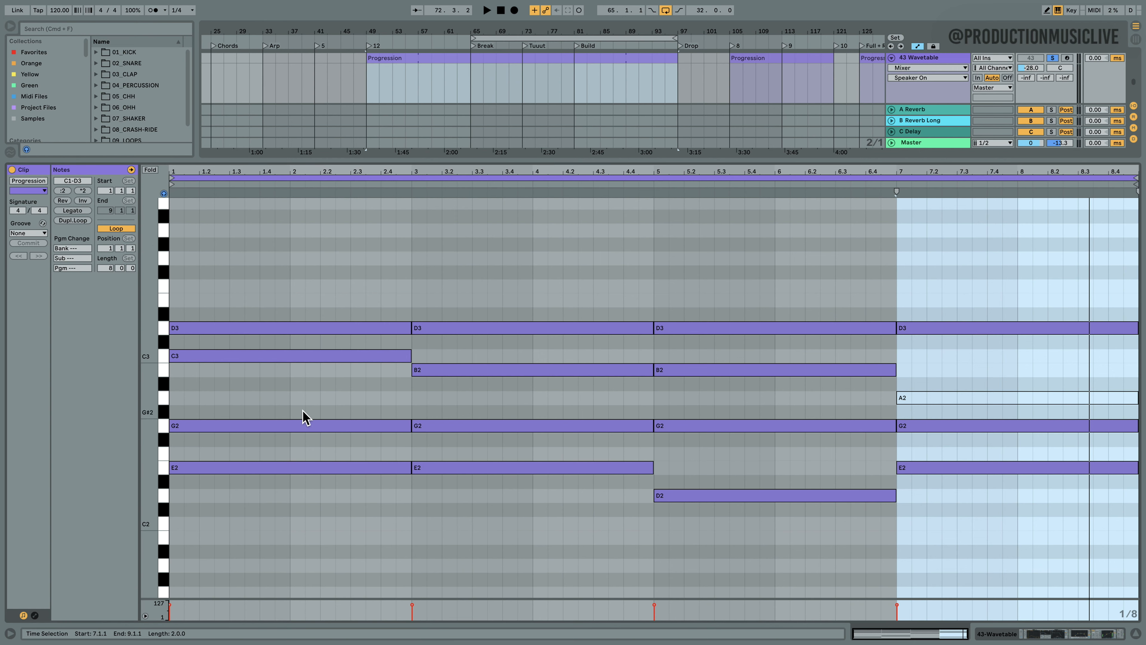
click(1000, 633)
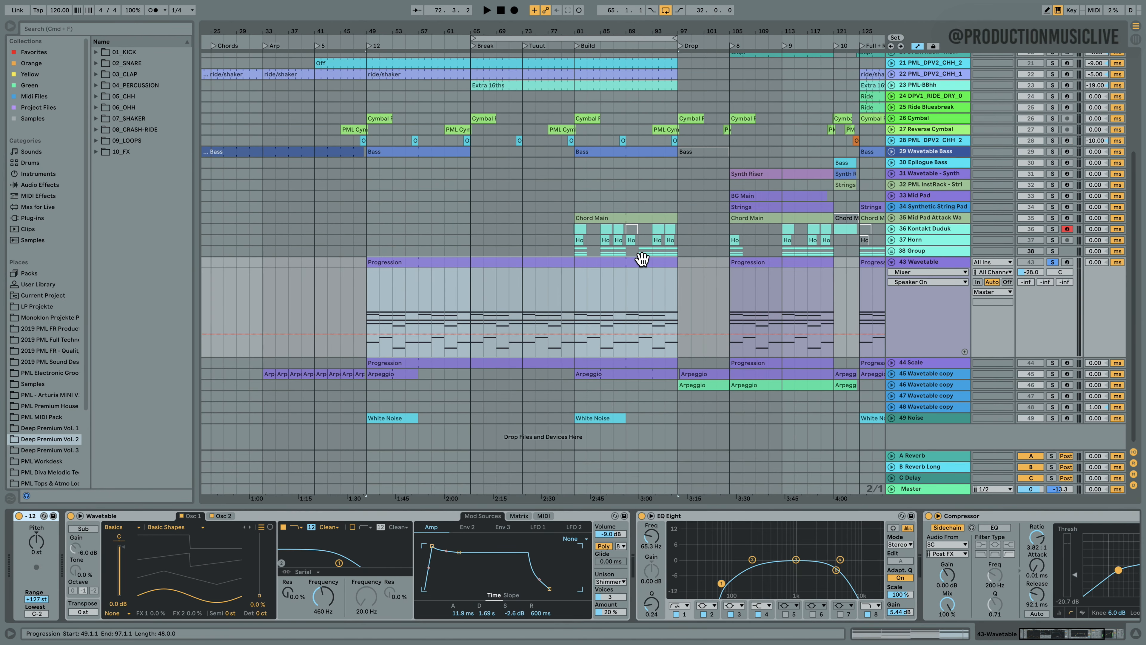
- Copy two bars of the Bass clip from bar 37 to bar 65 on the 29 Wavetable Bass track and open the copy's notes
scroll(522, 219, up, 2)
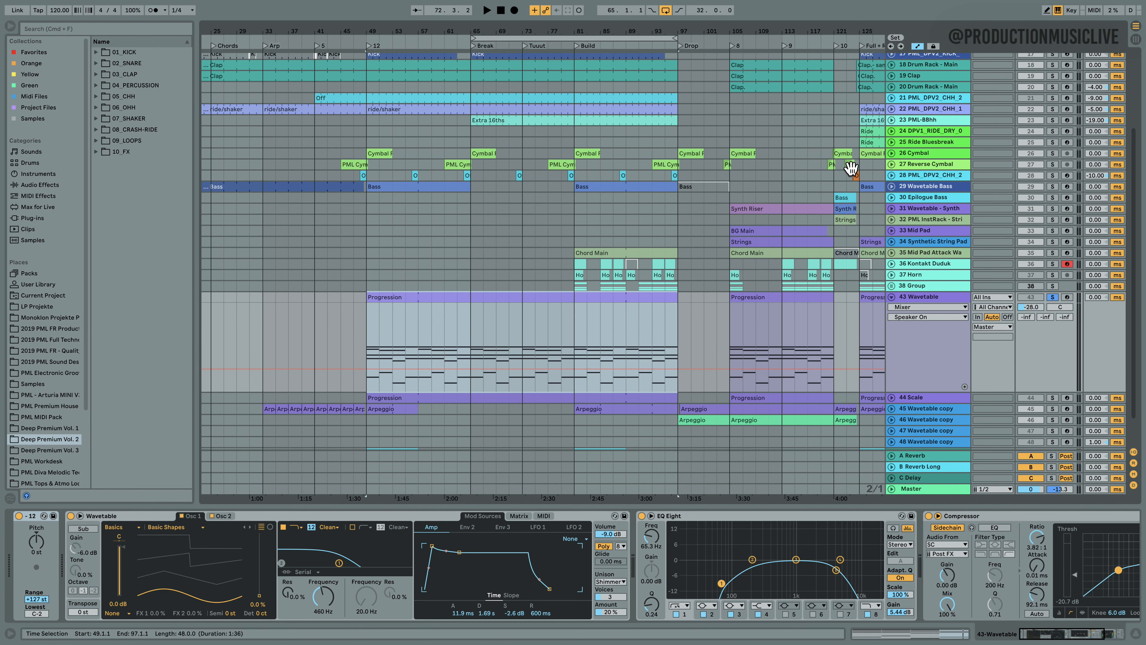
click(294, 192)
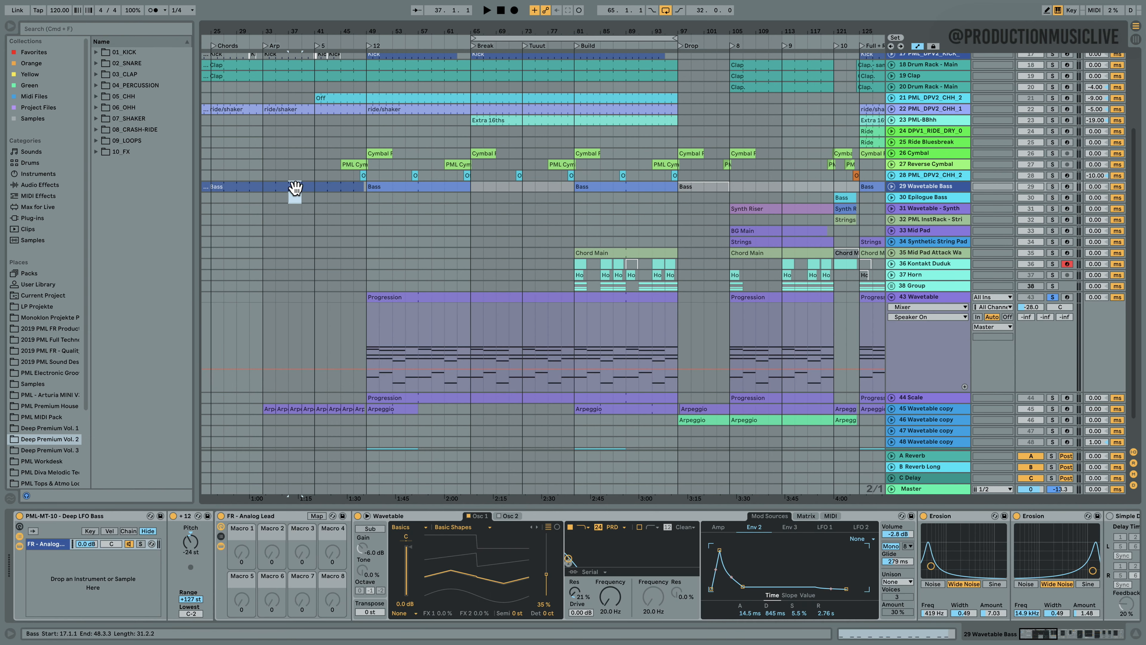
click(474, 188)
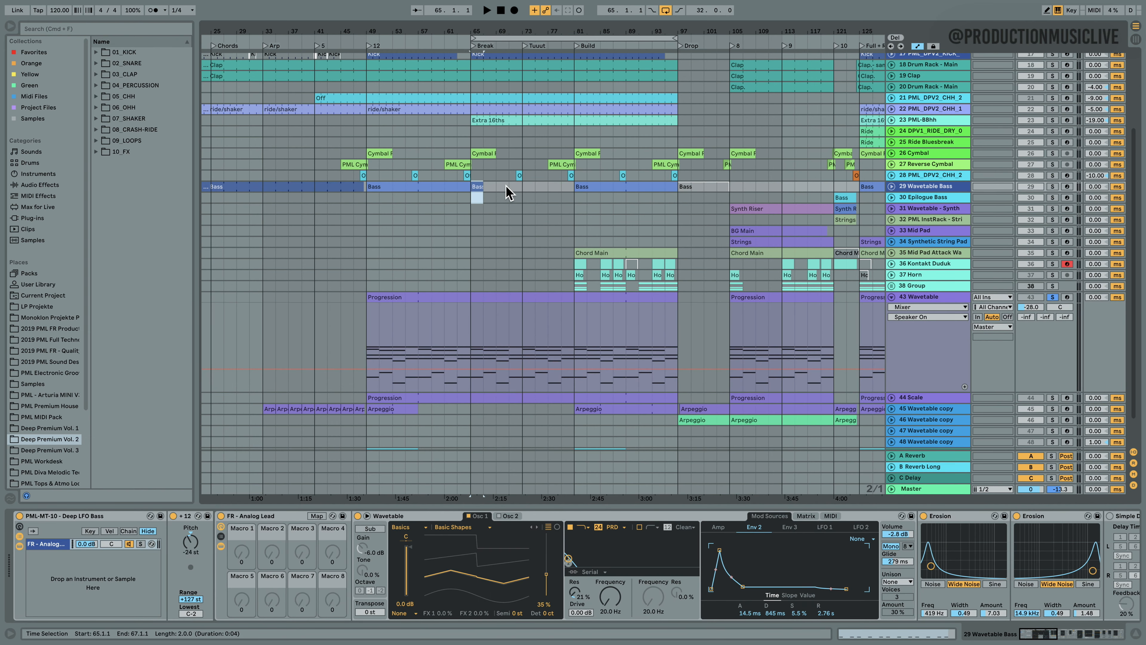
click(477, 186)
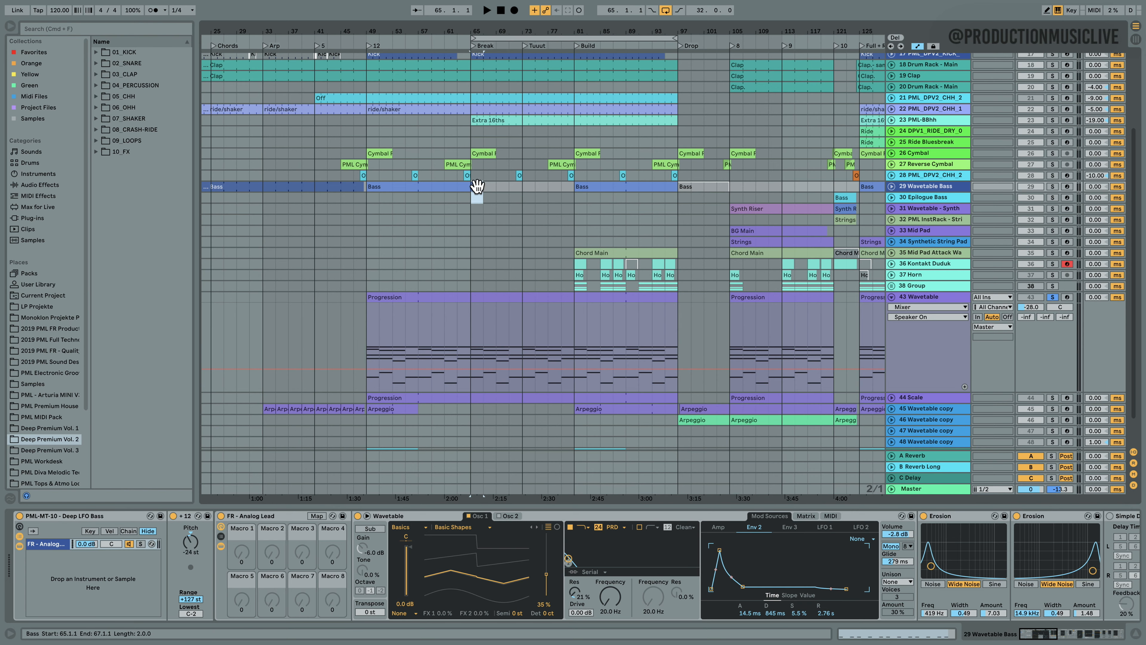
- Solo the 29 Wavetable Bass track, play the copied clip, and transpose all its E3 notes to C3
click(1056, 179)
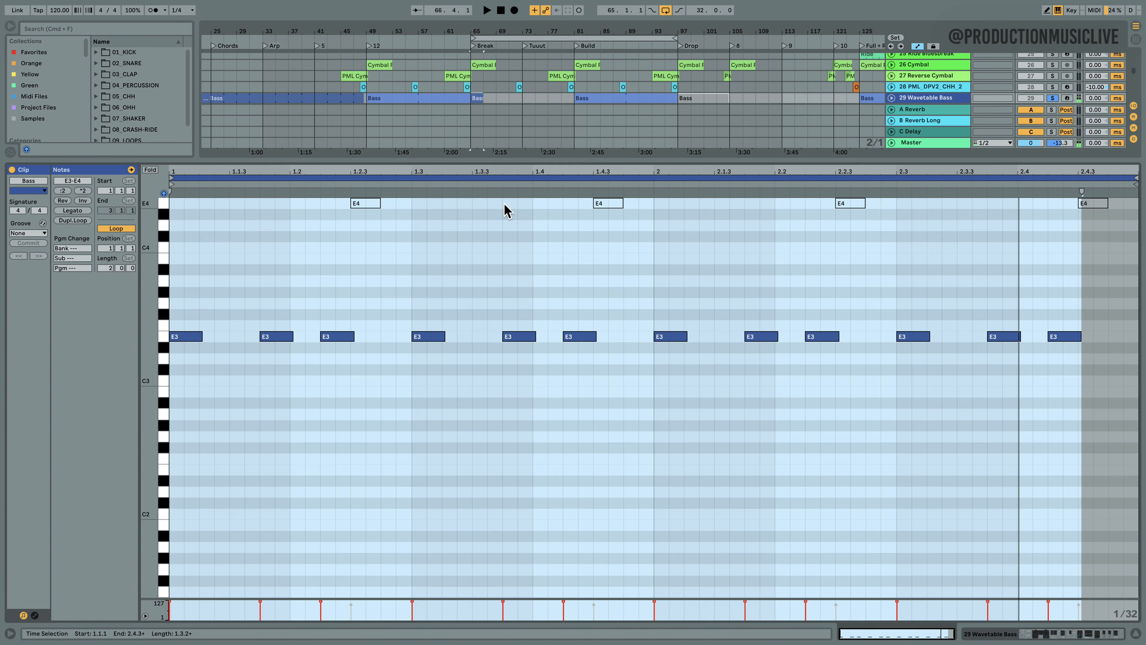
key(space)
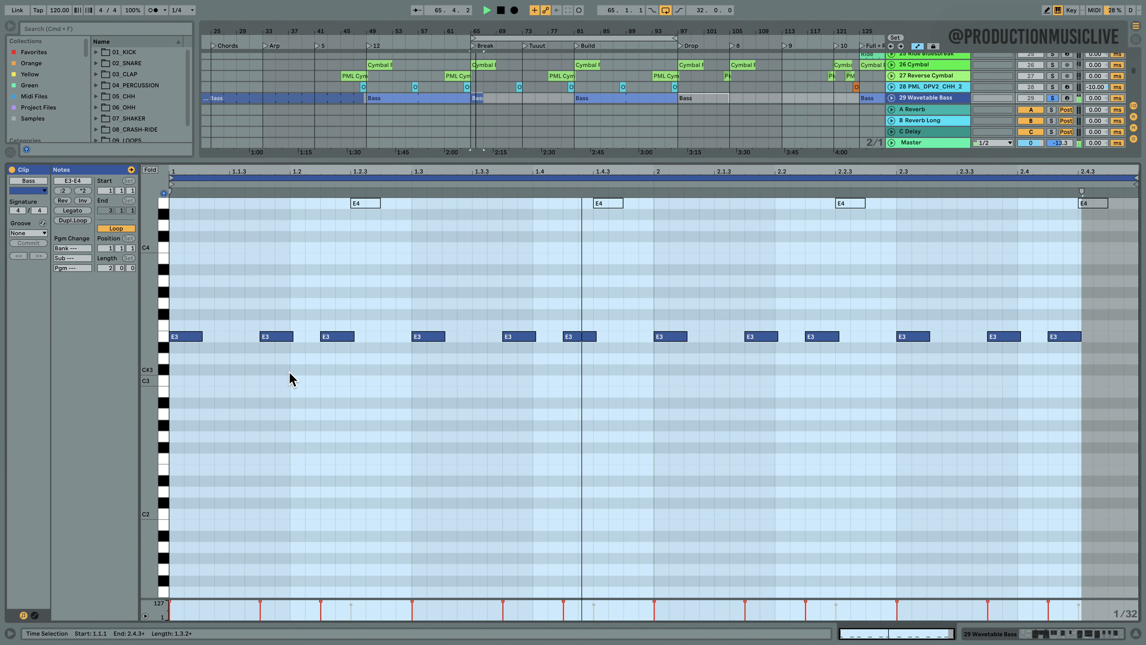
drag(1089, 370, 191, 378)
key(space)
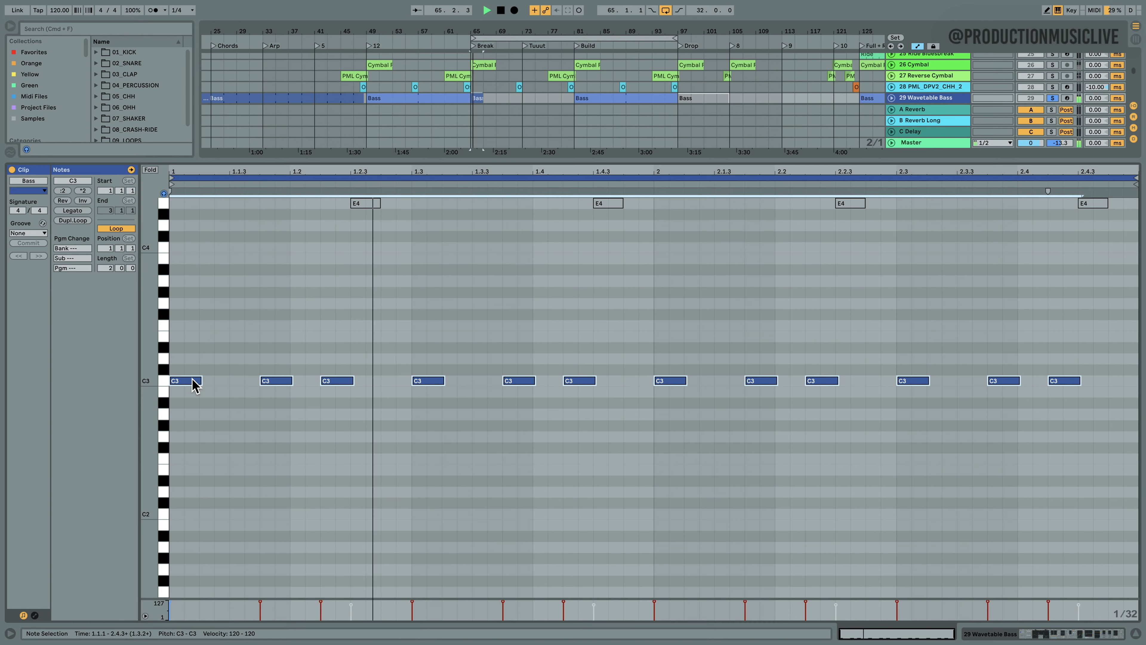
- Split the Progression clip on the 43 Wavetable track at bar 65 and open the second part's notes
click(1029, 634)
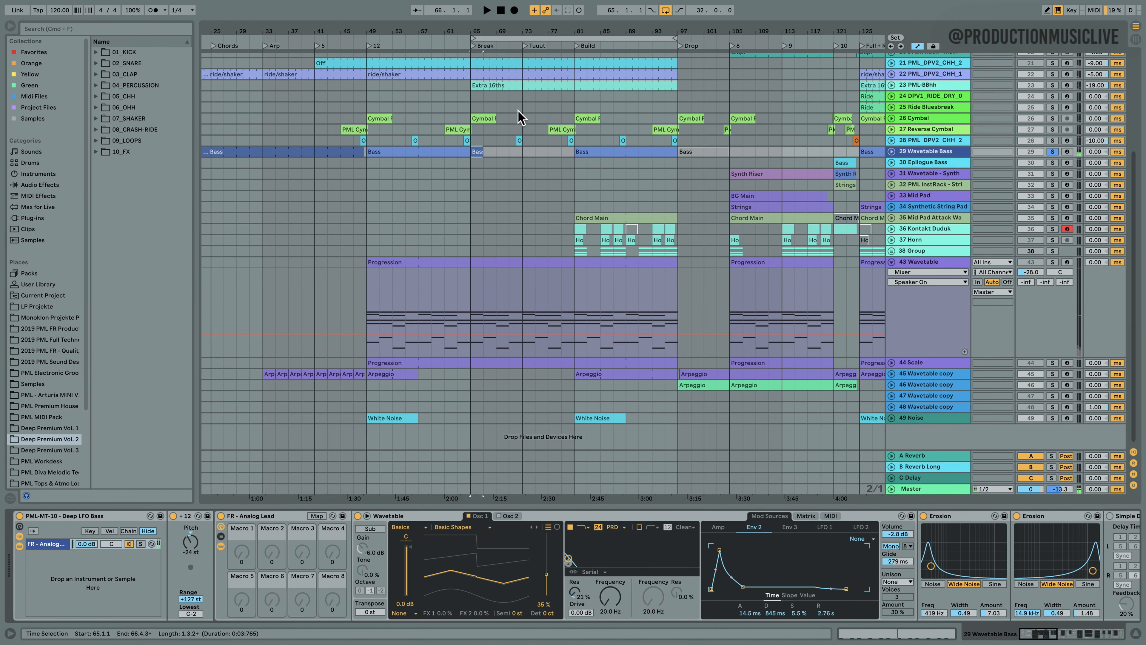
drag(481, 32, 486, 281)
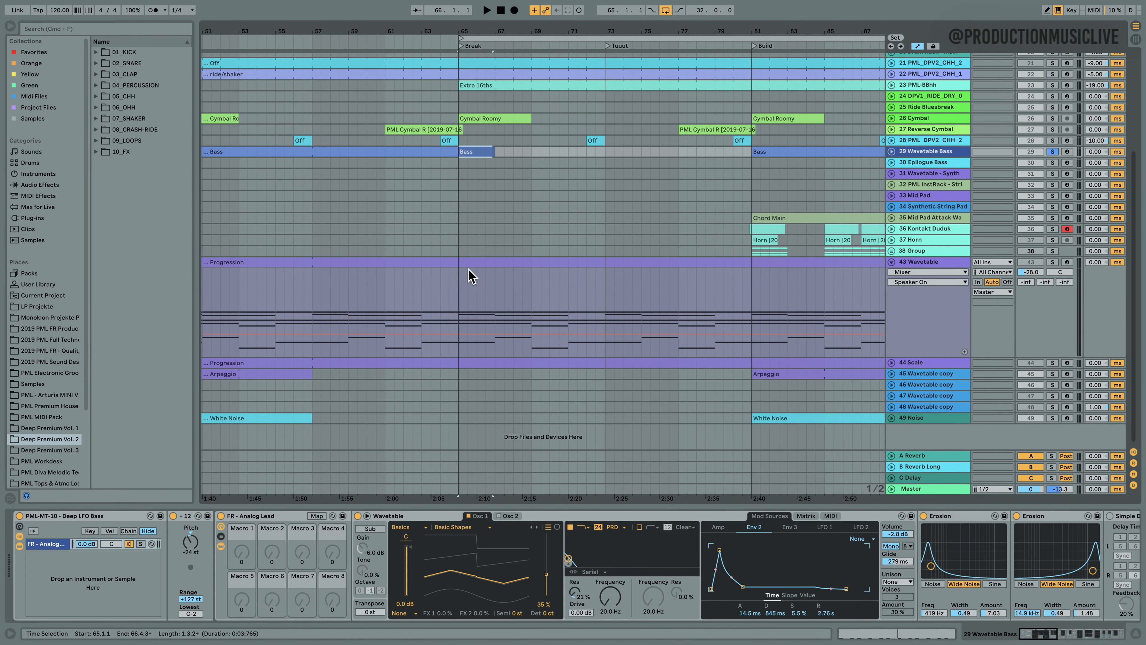
click(461, 280)
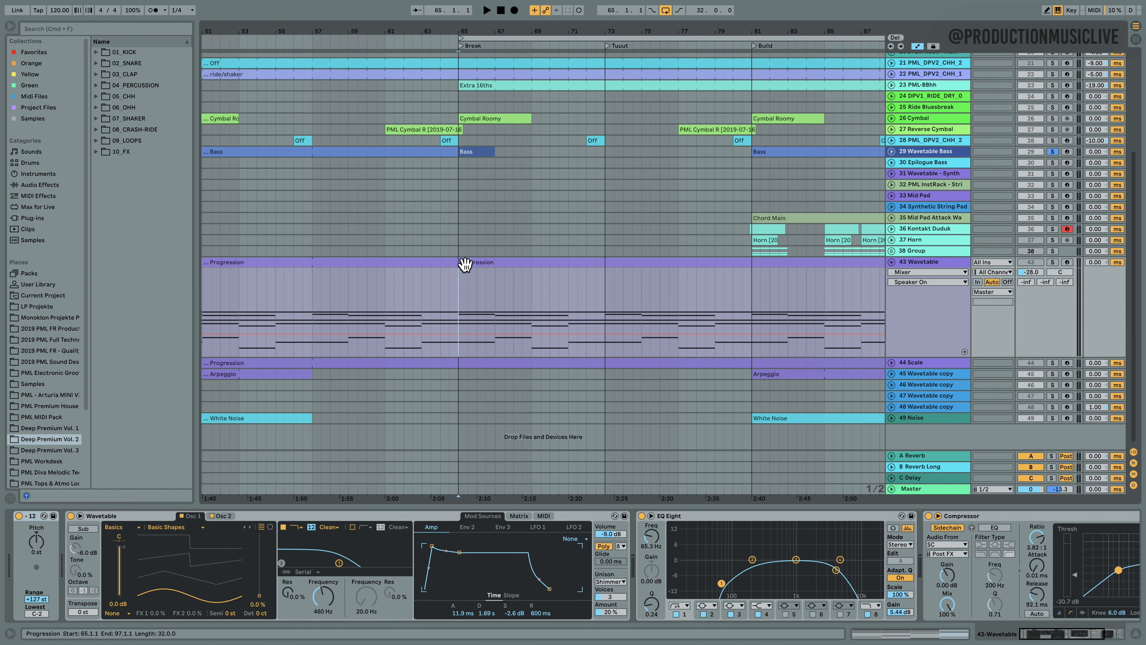
double_click(463, 264)
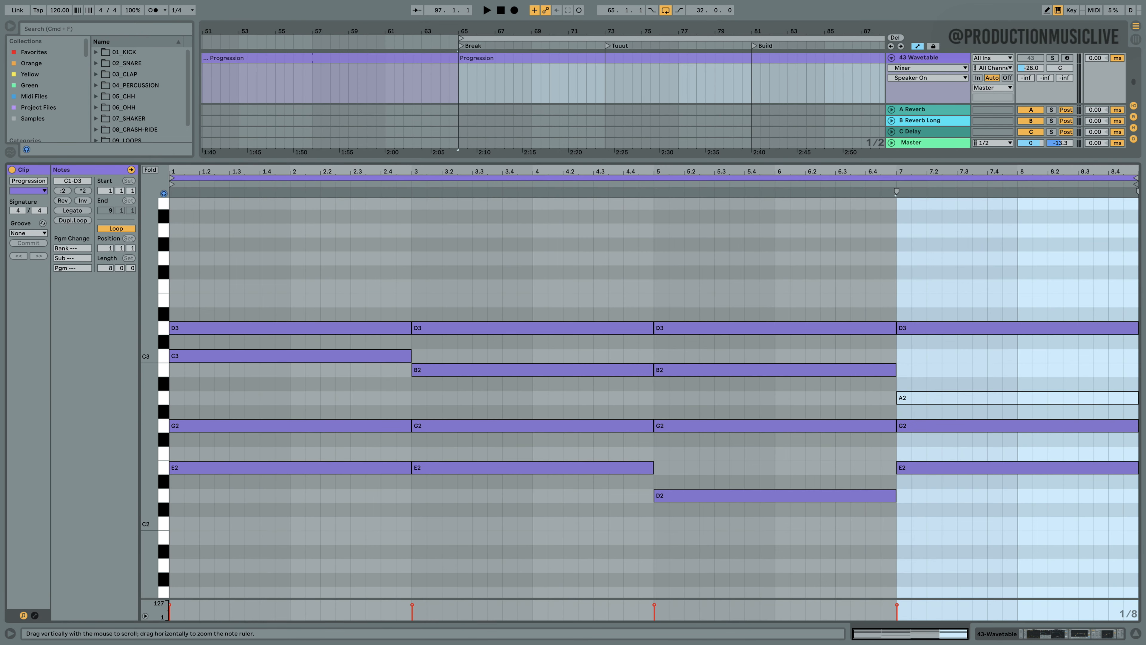
- Raise the first chord's E2 and G2 notes by one octave to E3 and G3
drag(224, 368, 184, 487)
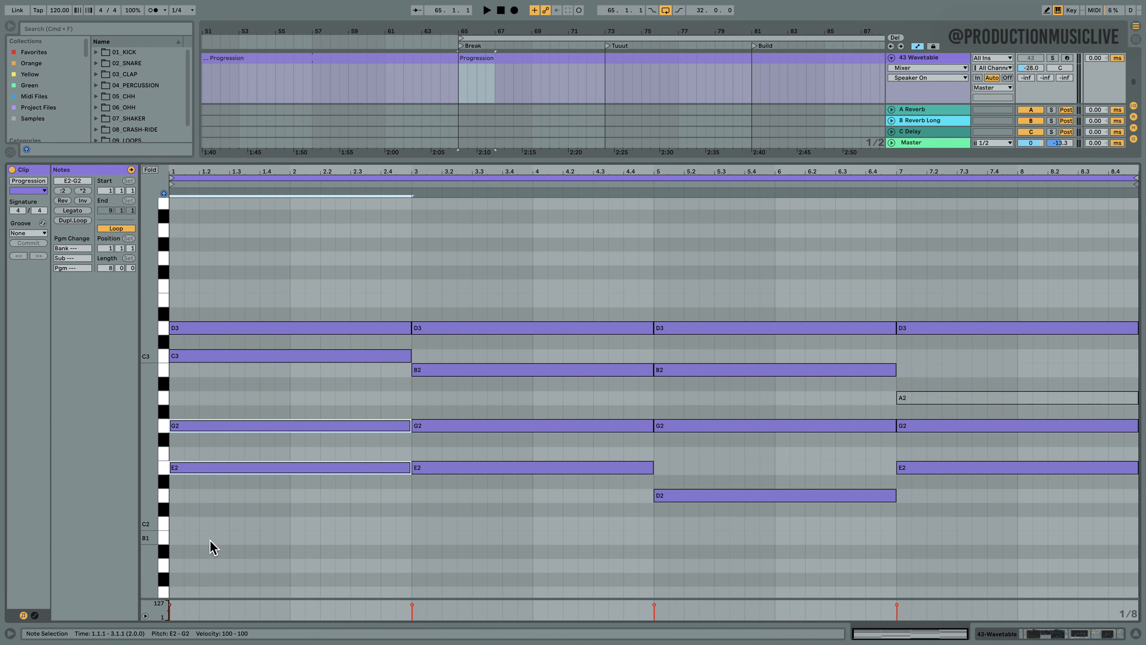
key(shift+Up)
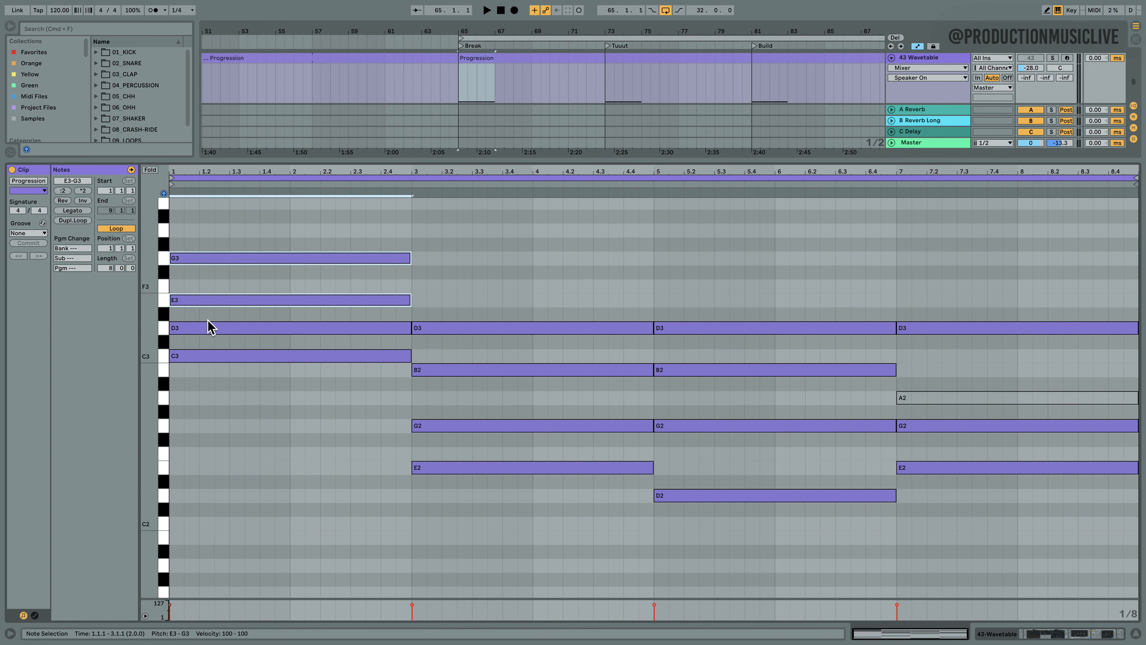
key(shift+Down)
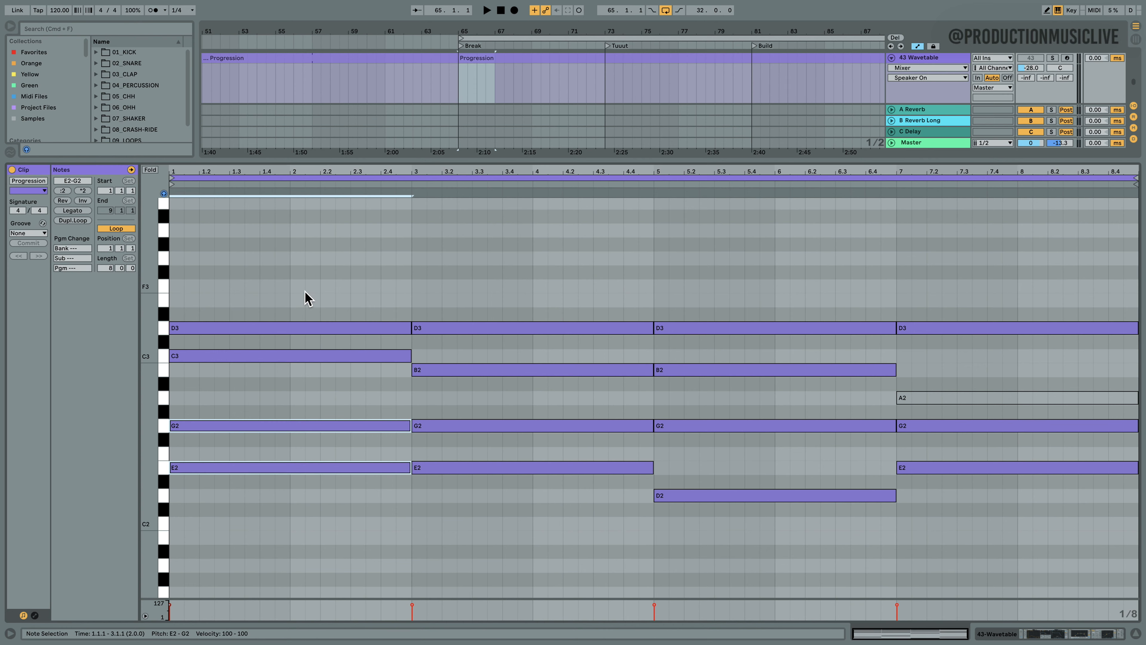
key(shift+Up)
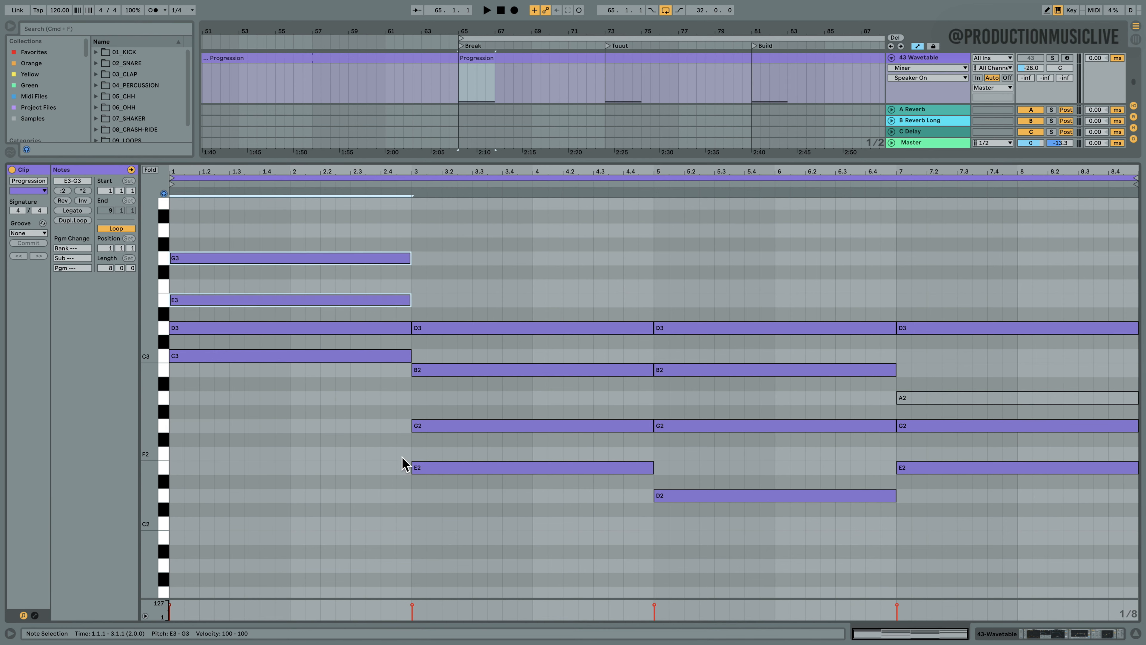
- Audition the first chord's C3, E3, G3 and D3 notes one by one and play the clip
scroll(397, 469, up, 3)
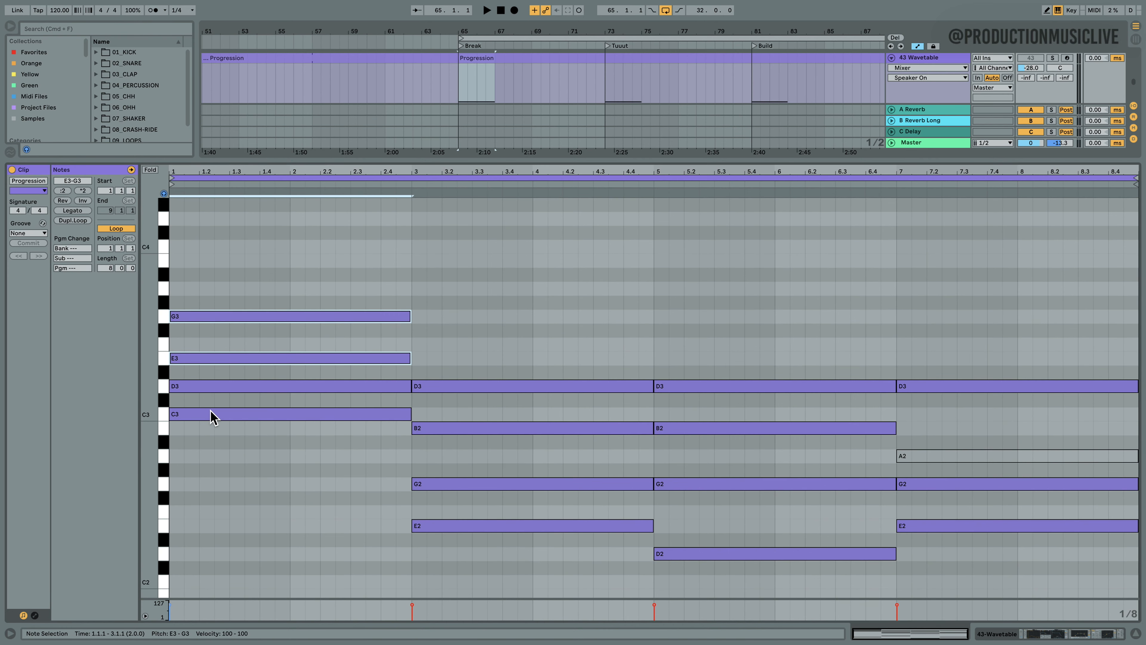
click(213, 414)
click(219, 360)
click(236, 317)
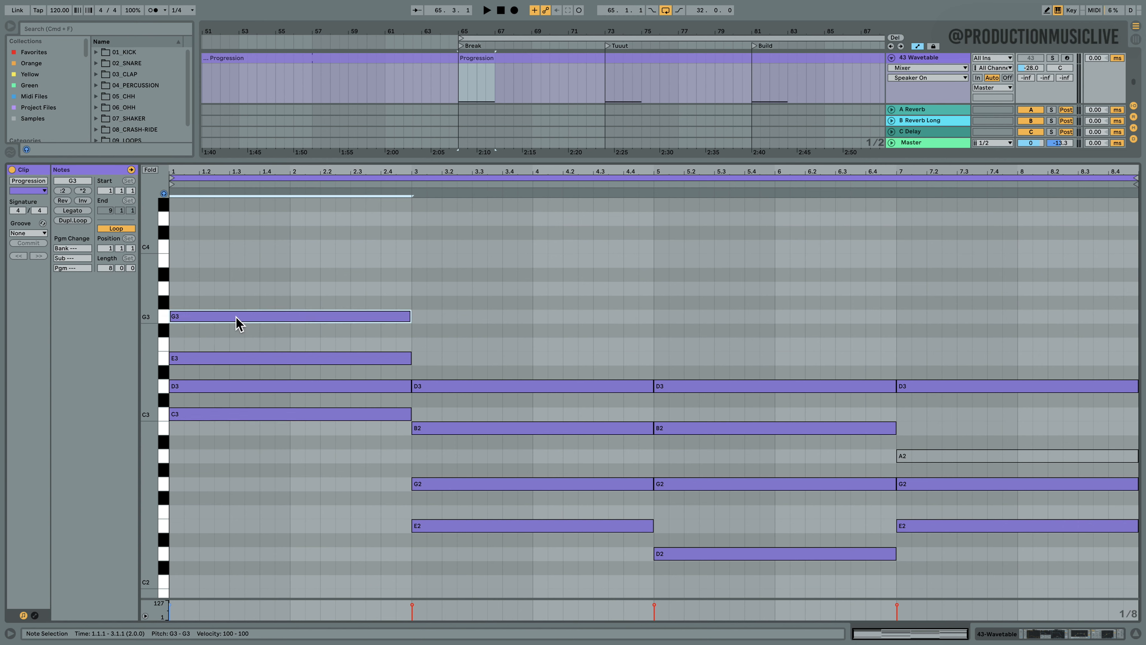
click(203, 389)
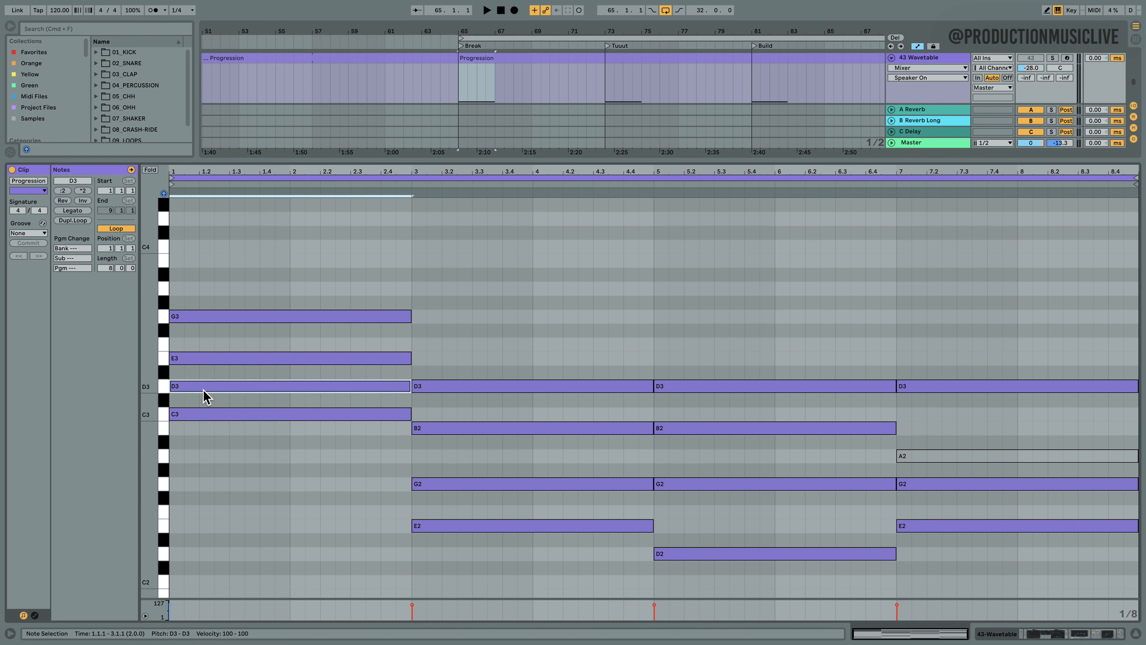
key(space)
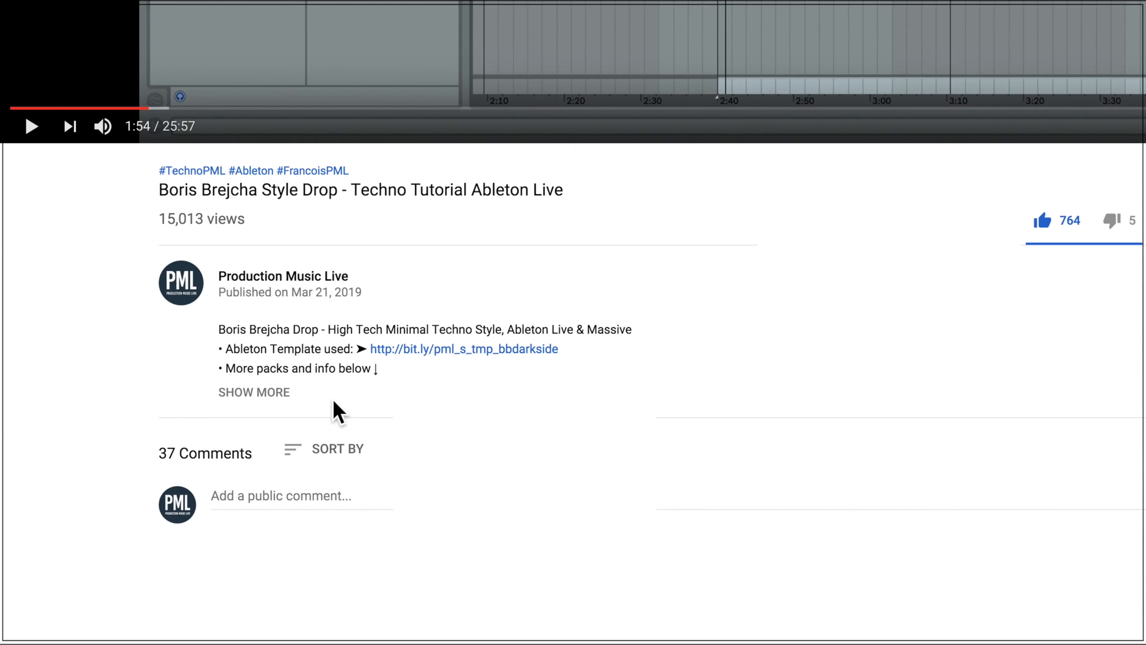
- Switch to YouTube and expand the description of the Boris Brejcha Style Drop video to look through its links
click(255, 388)
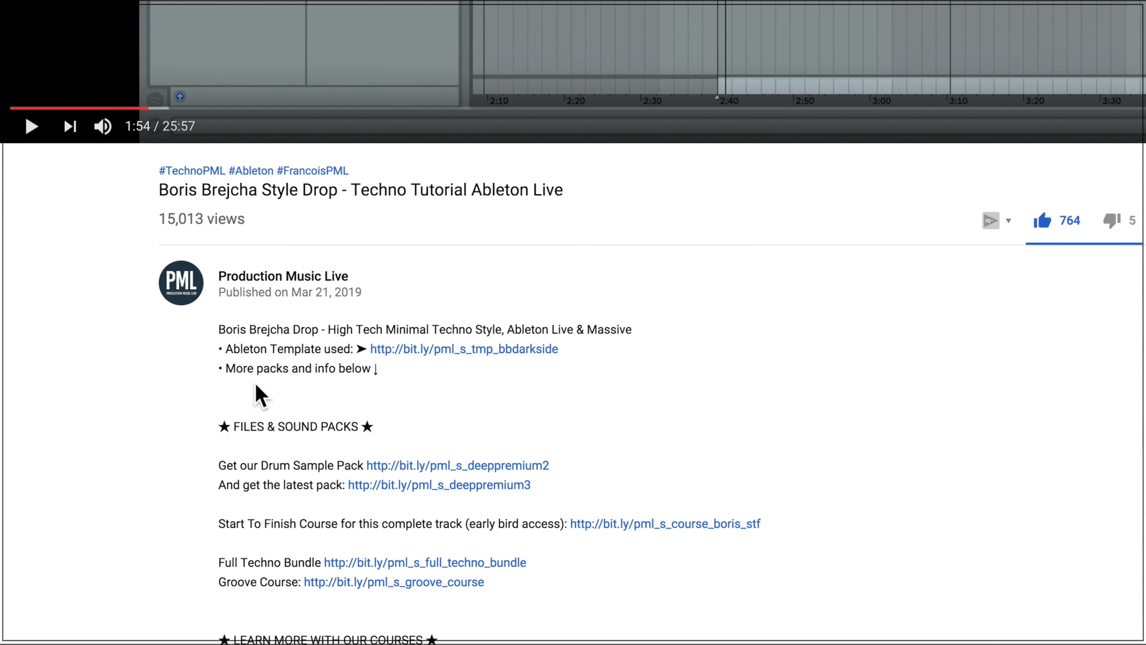
scroll(273, 384, down, 5)
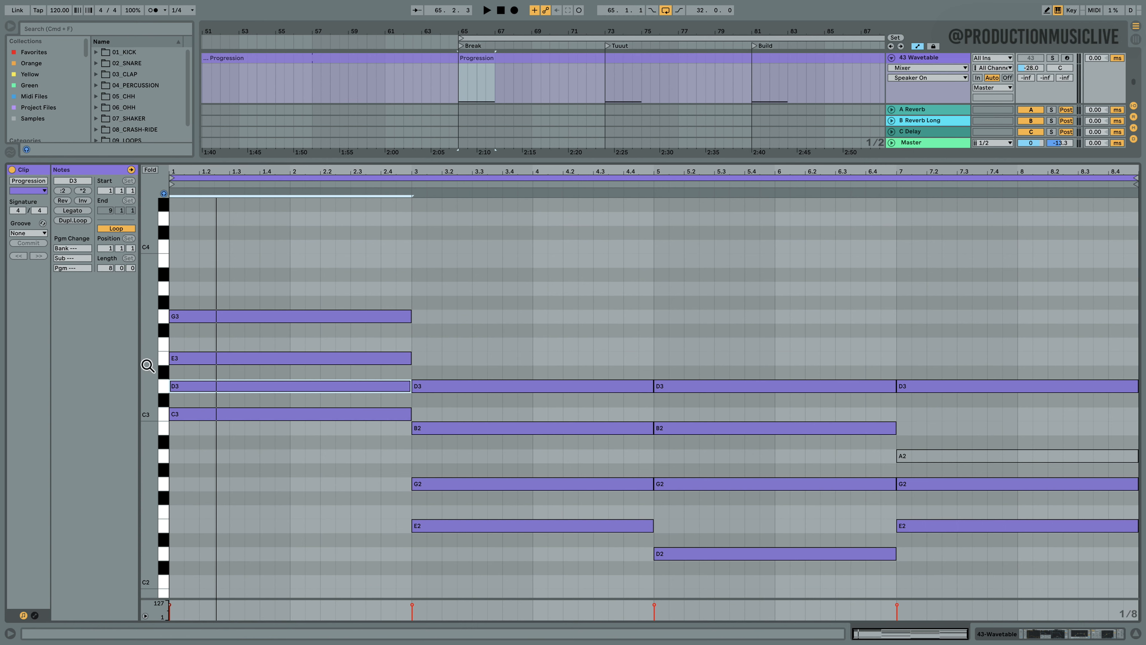
- Switch back to Ableton Live, lower the first chord's E3 and G3 notes by one octave, and solo and play the 43 Wavetable track
drag(223, 290, 226, 352)
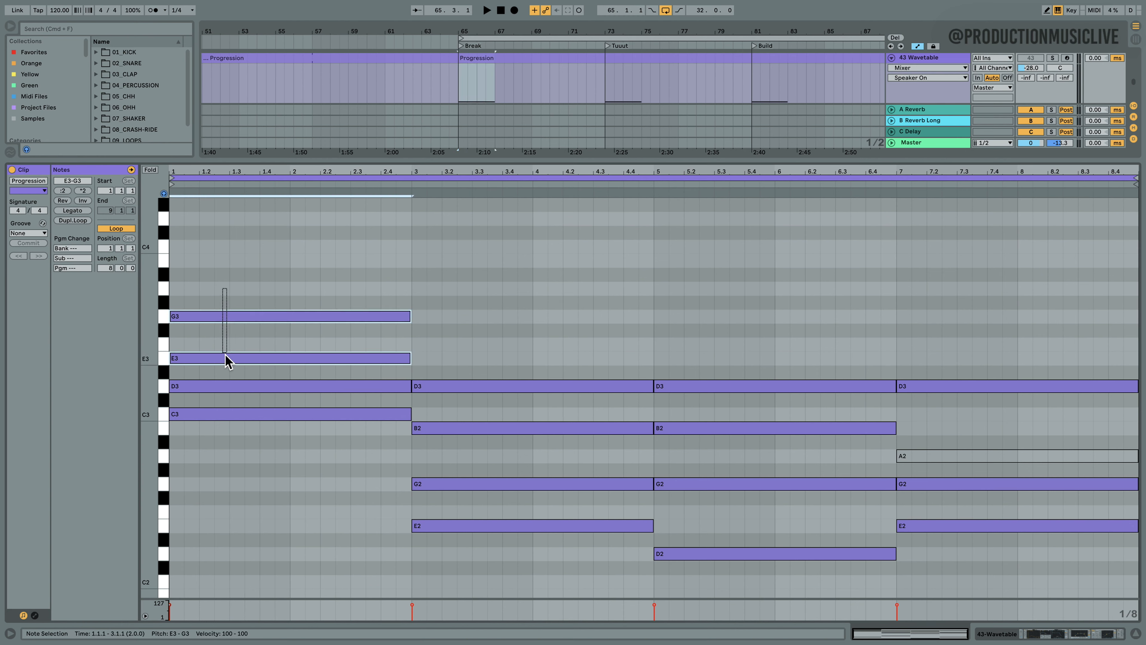
key(shift+Down)
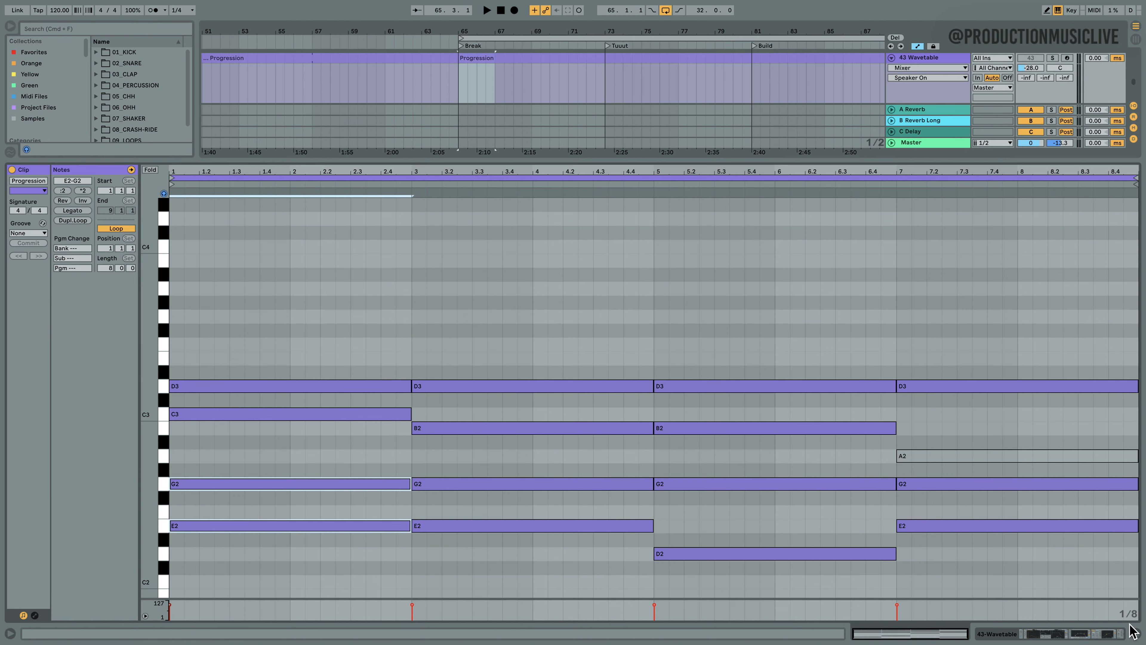
click(1053, 58)
key(space)
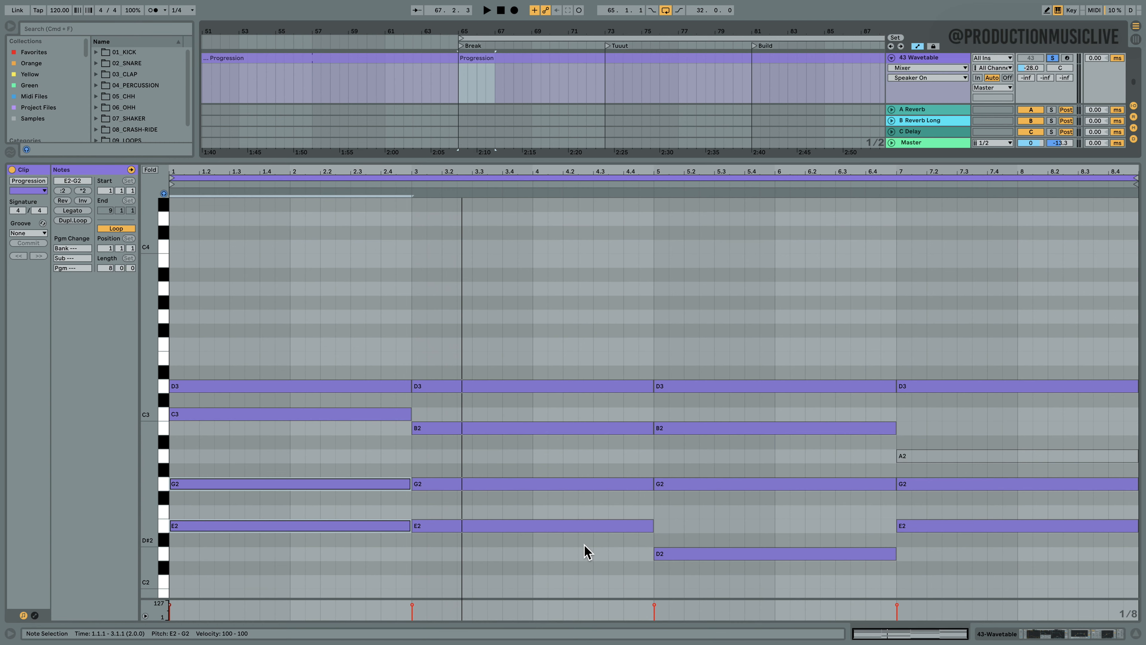
- Audition the second chord's E2, G2 and B2 notes and marquee-select across the whole chord
scroll(546, 510, down, 3)
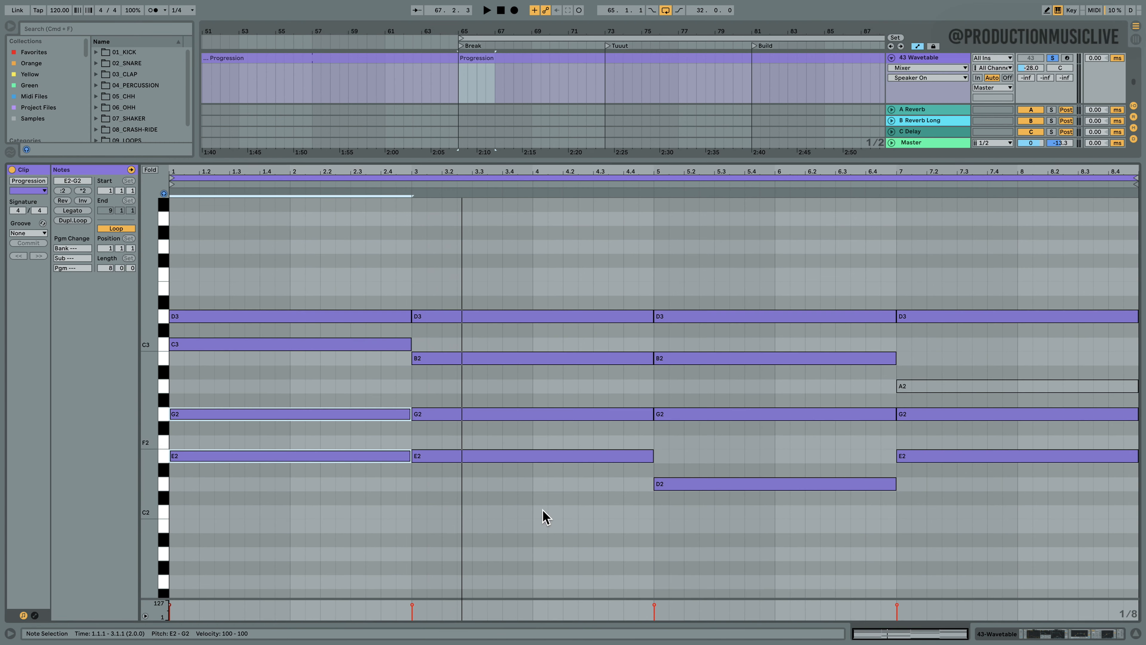
click(517, 488)
click(520, 456)
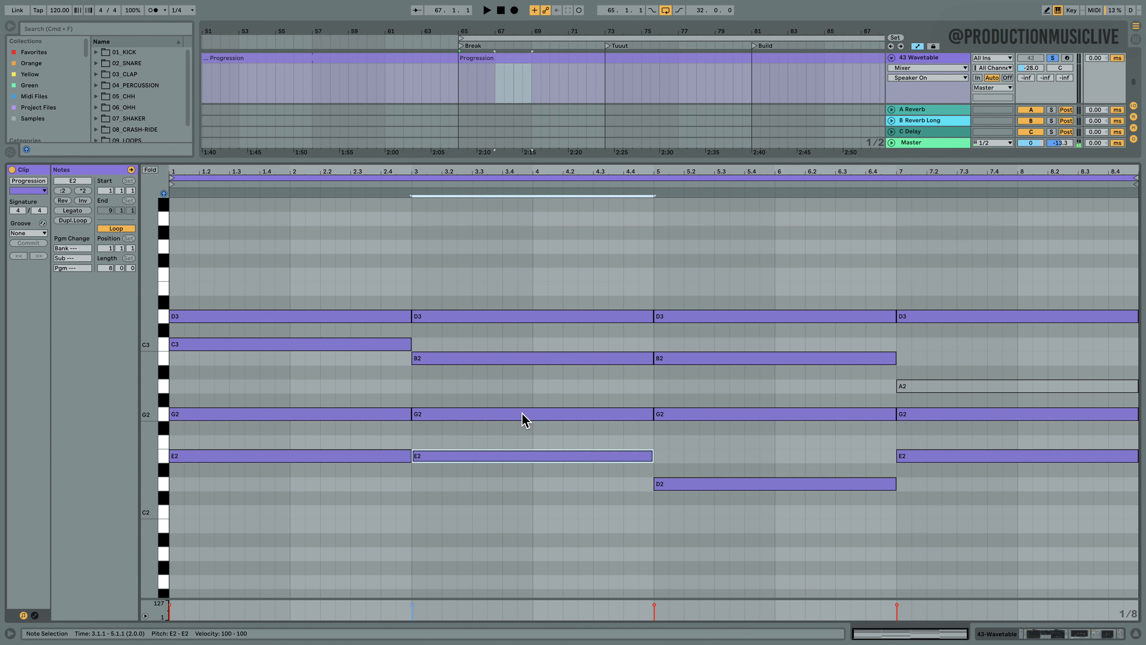
click(523, 414)
click(538, 360)
drag(535, 539, 539, 331)
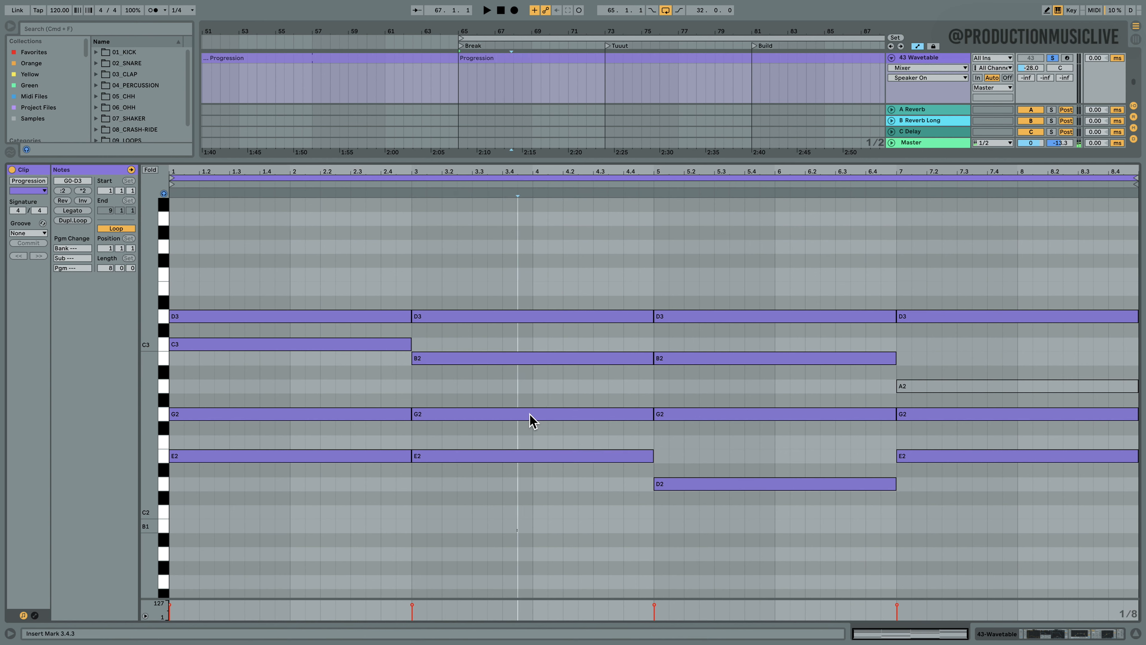
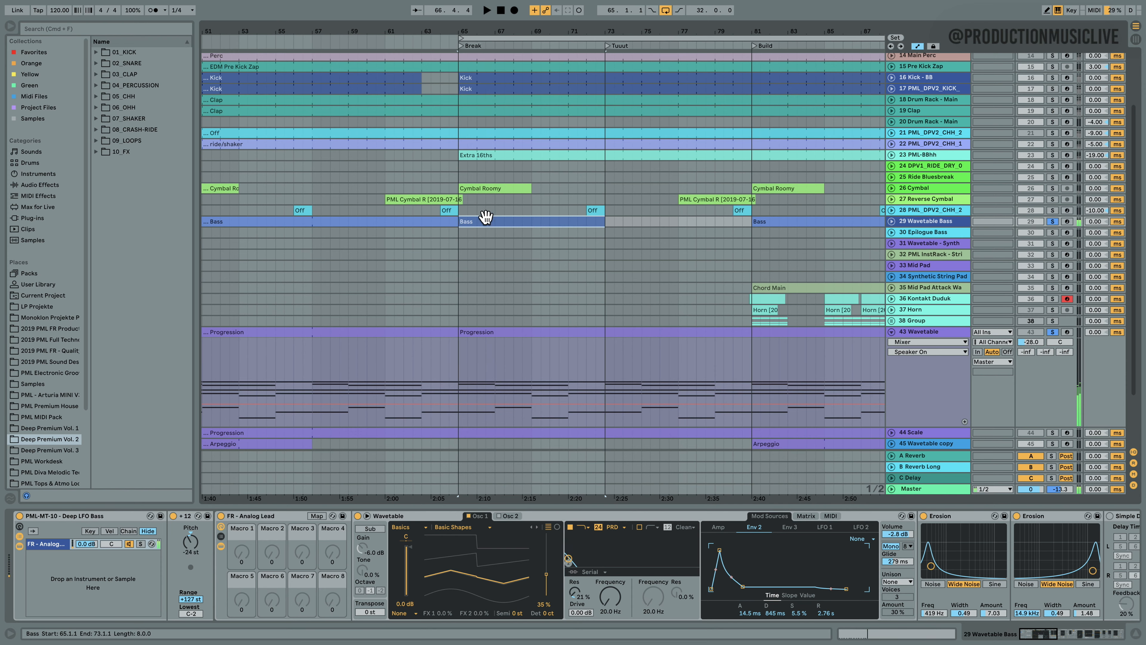
- Open the Break's Bass clip, place the two-bar bass pattern on E3 from bar 3, and play it
key(space)
double_click(484, 221)
drag(442, 443, 418, 395)
key(space)
key(space)
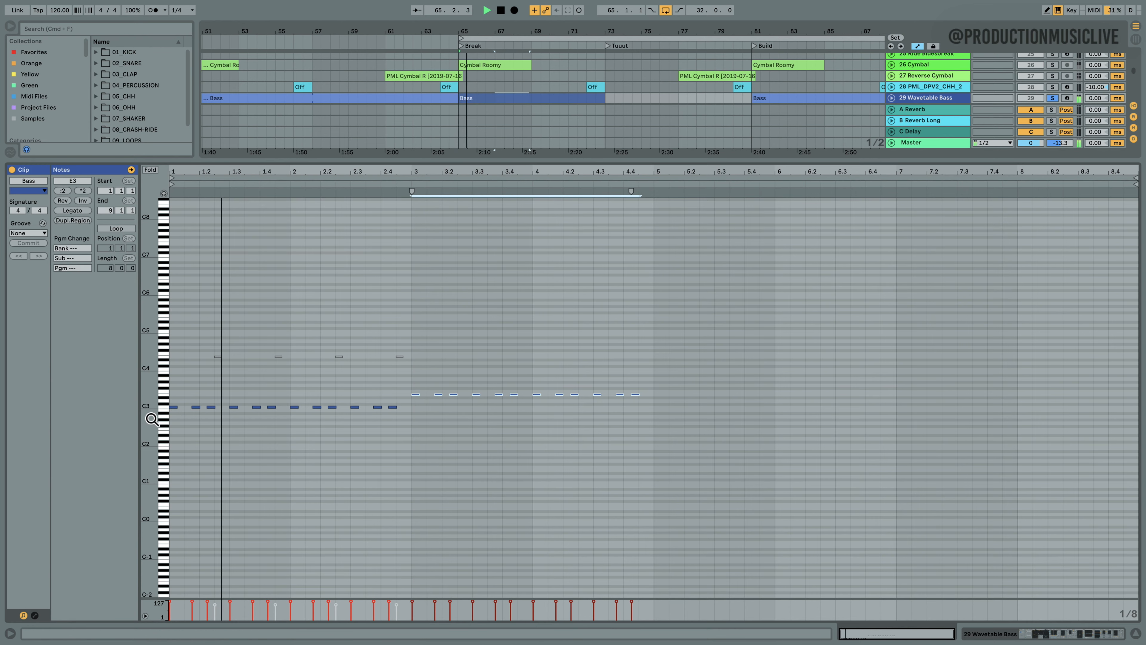
drag(163, 390, 203, 389)
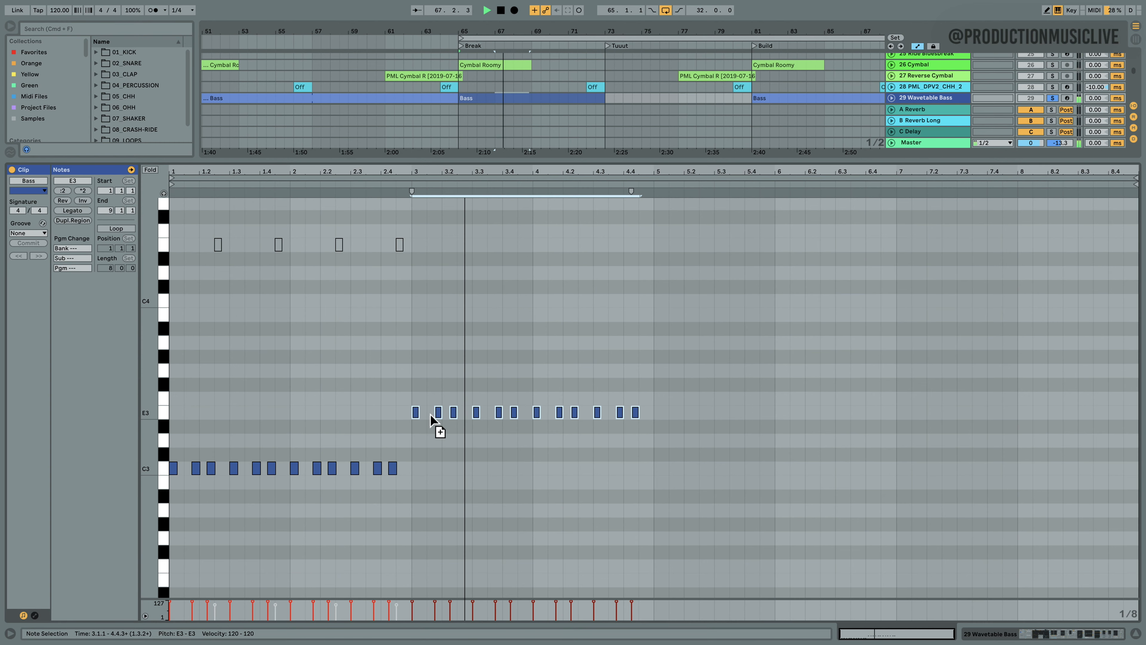
- Duplicate the bass pattern to bar 5 on G3 and again to bar 7 on C3
key(super+d)
drag(658, 412, 659, 372)
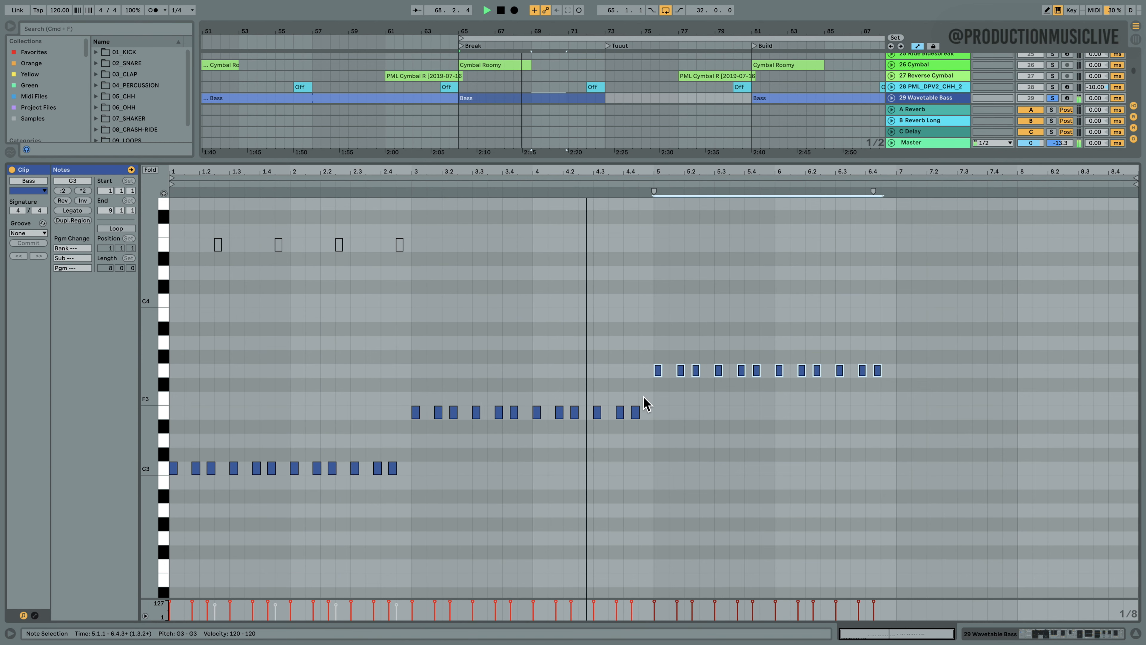
scroll(645, 402, down, 3)
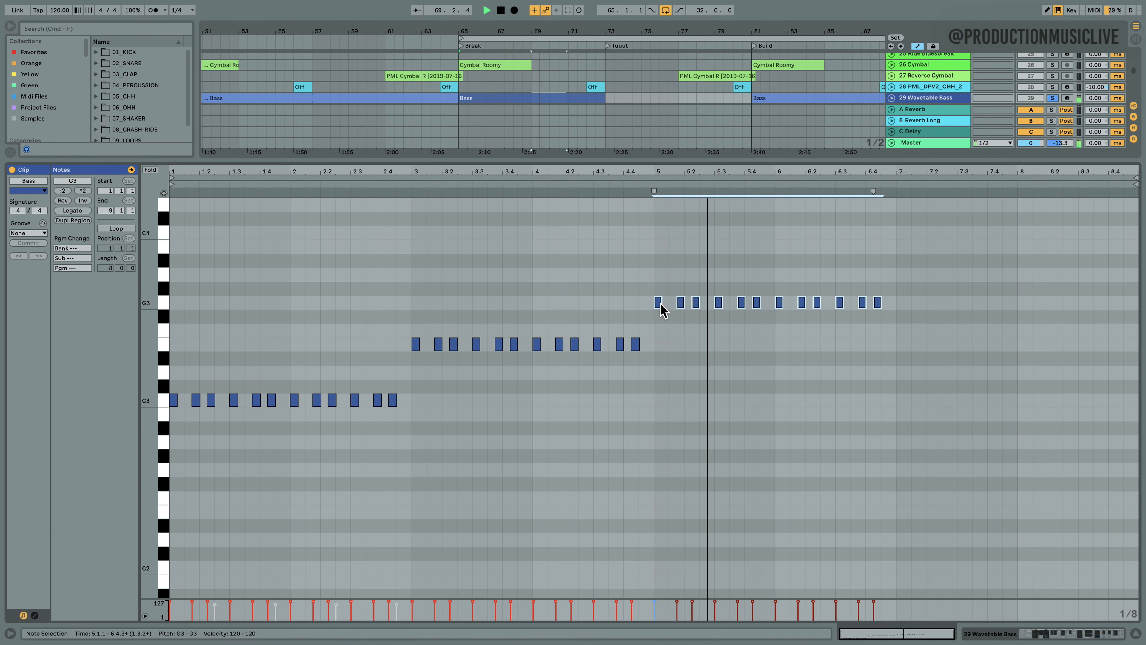
key(super+d)
drag(902, 302, 901, 401)
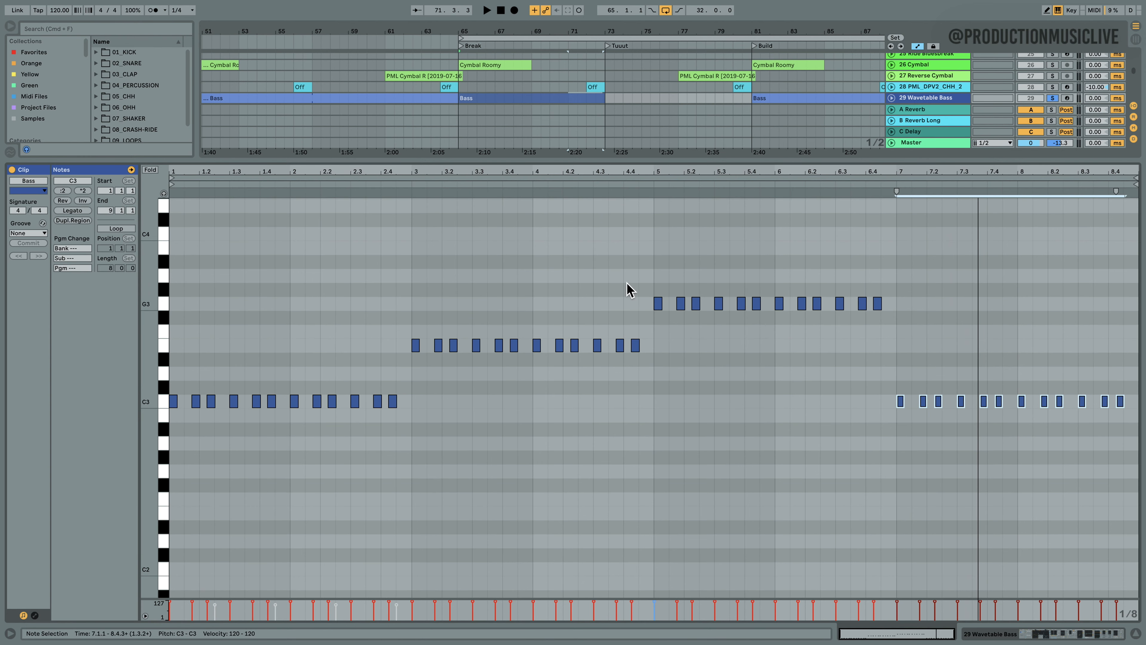
- Lower the G3 bass notes in bars 5 and 6 by one octave to G2
drag(617, 276, 926, 323)
key(shift+Down)
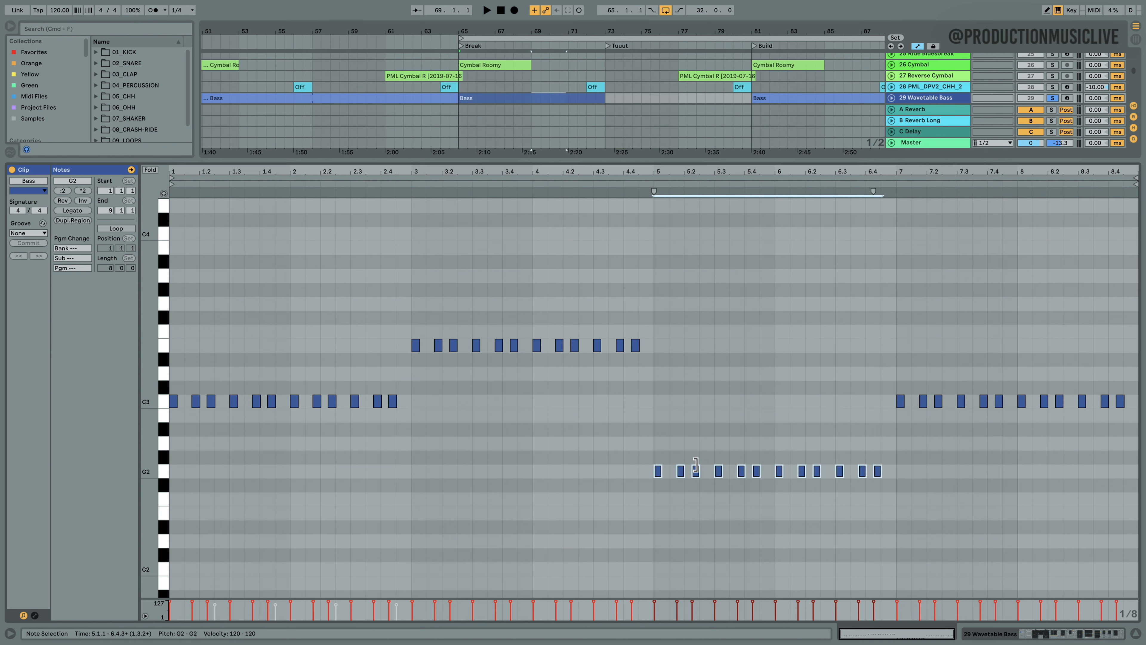
drag(708, 457, 790, 483)
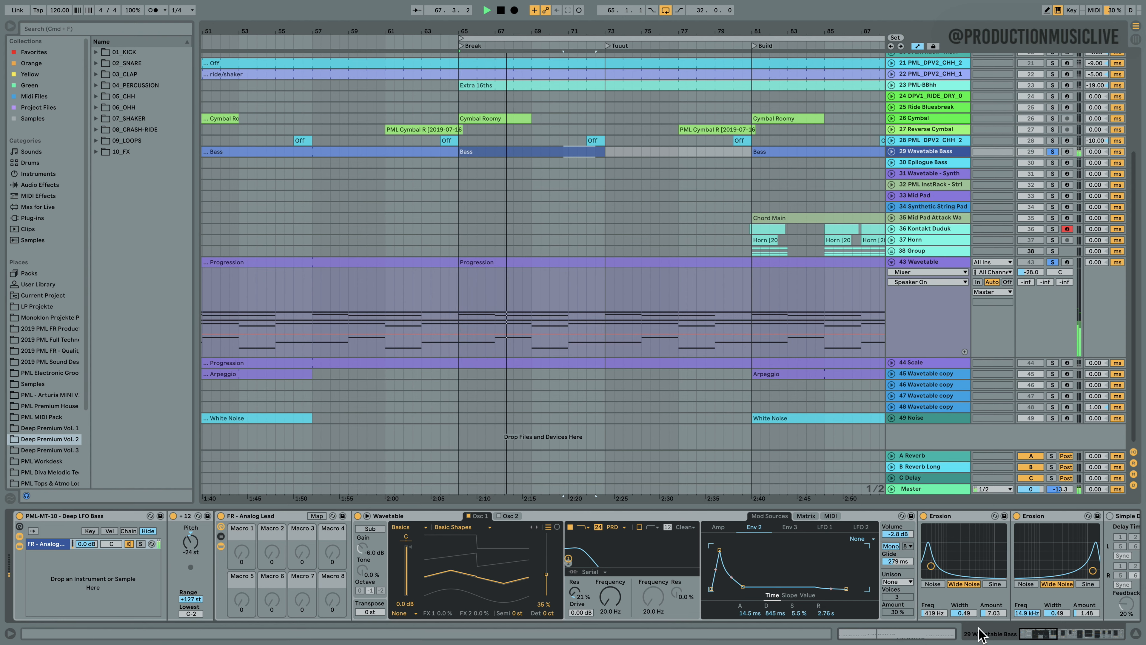
- Unsolo the 29 Wavetable Bass and 43 Wavetable tracks and play the full mix from the Break
mouse_move(1042, 632)
mouse_down()
mouse_move(1082, 636)
mouse_move(1038, 634)
mouse_up()
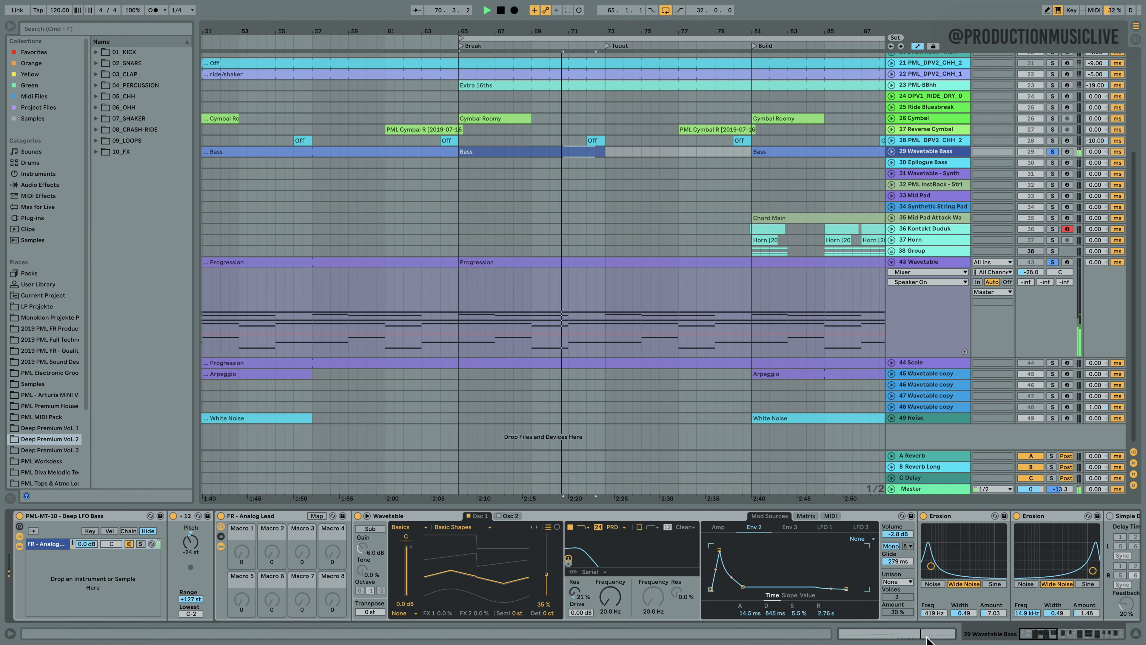
scroll(1067, 192, up, 3)
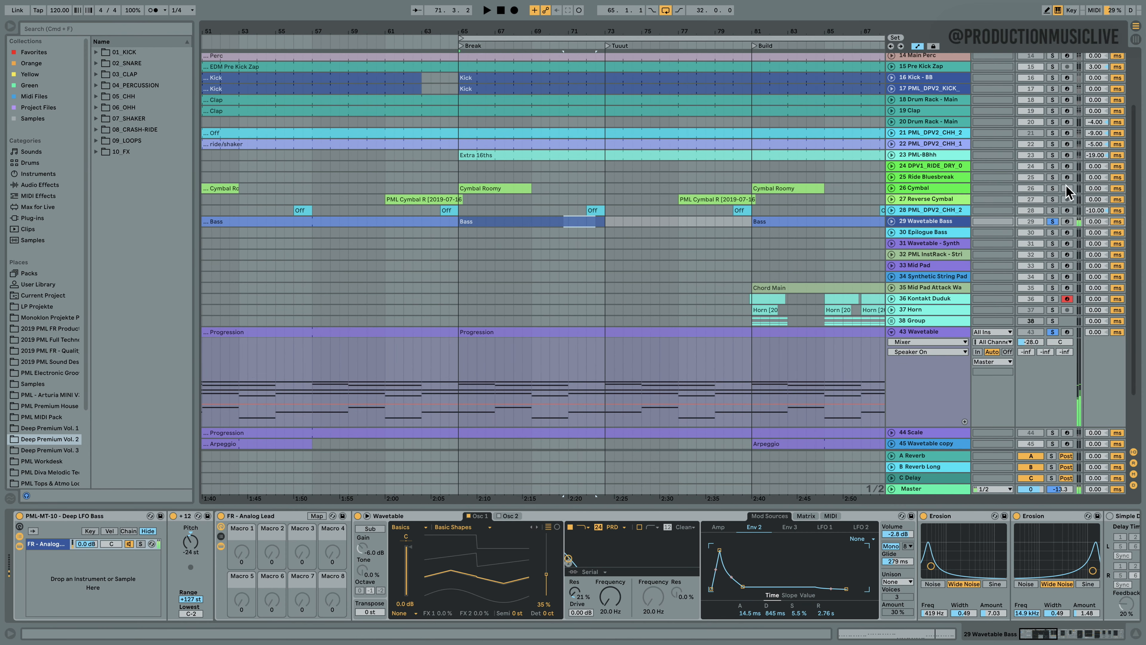
click(1056, 221)
key(space)
click(1030, 332)
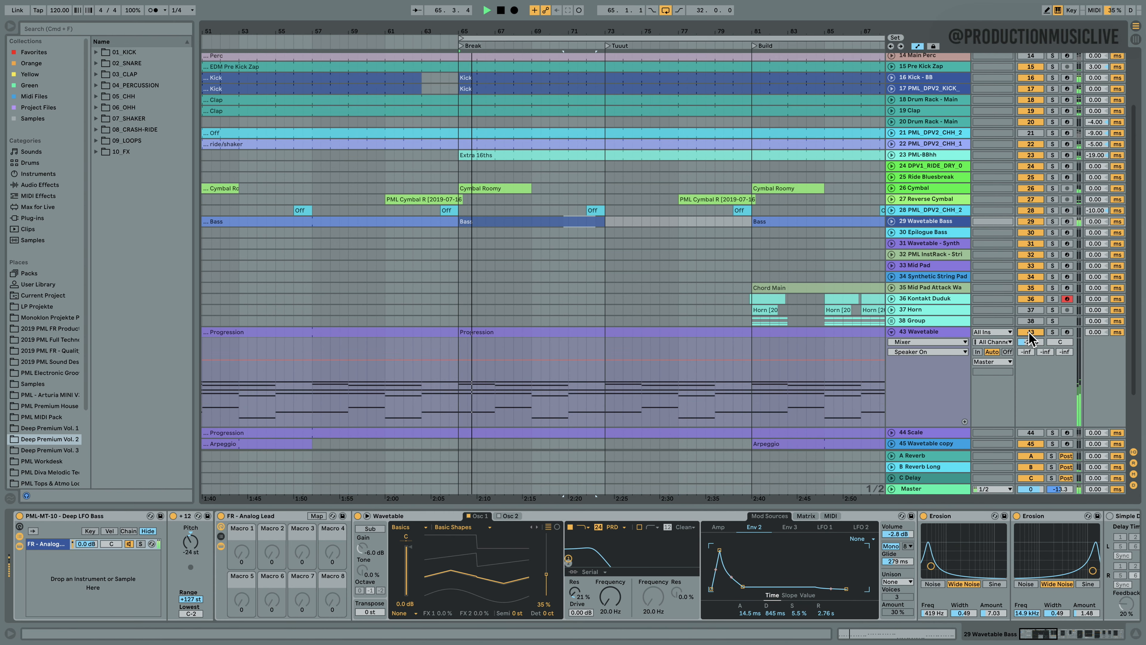
- Unfold the 14 Main Perc track and open its Perc clip to examine the percussion notes
click(1135, 637)
click(523, 326)
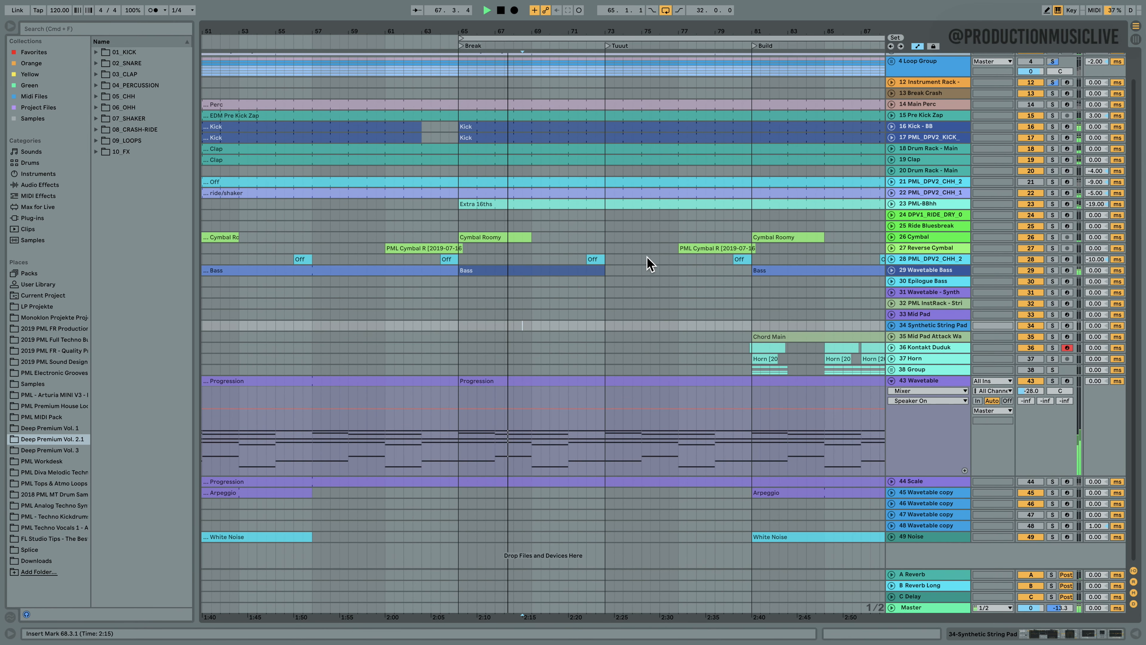
scroll(604, 312, up, 3)
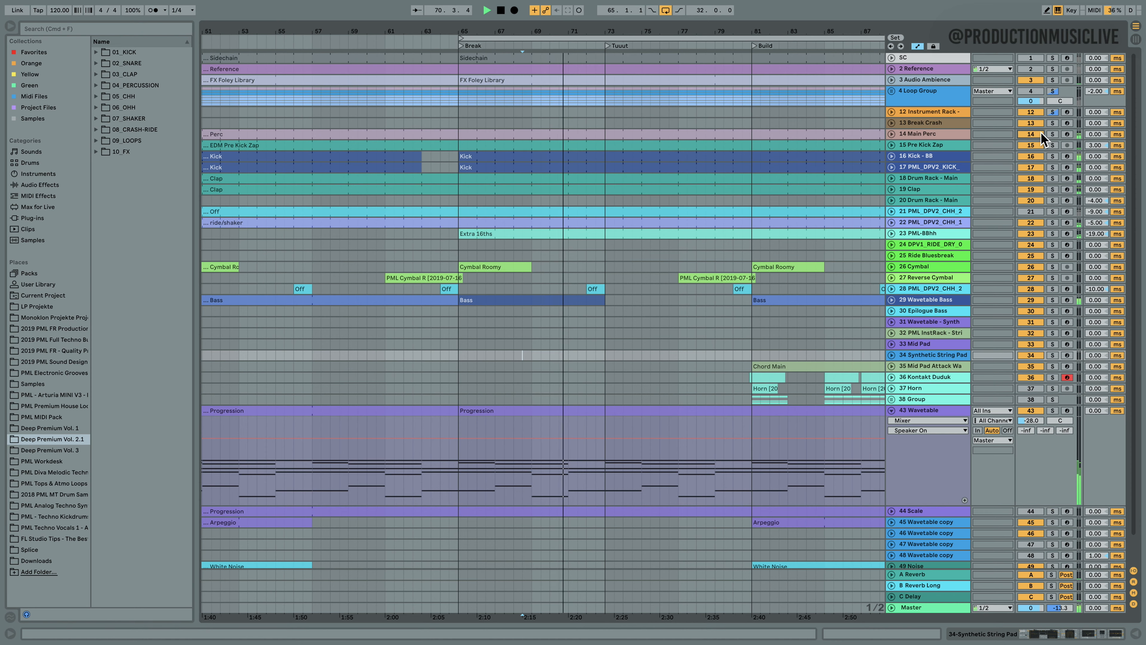
click(892, 134)
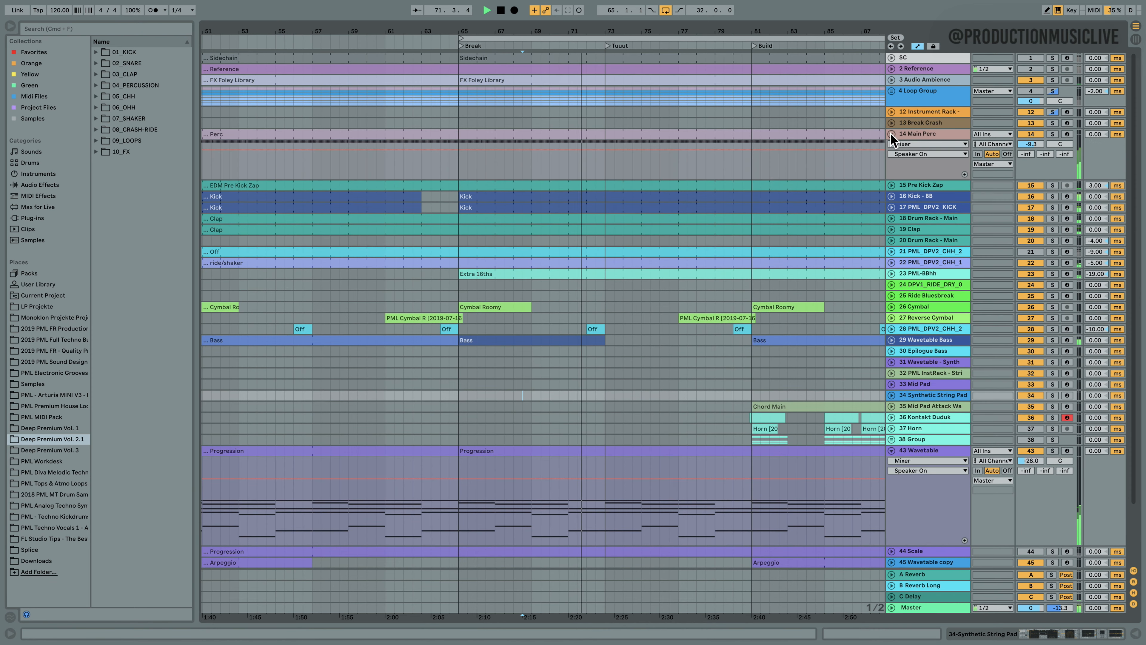
double_click(497, 135)
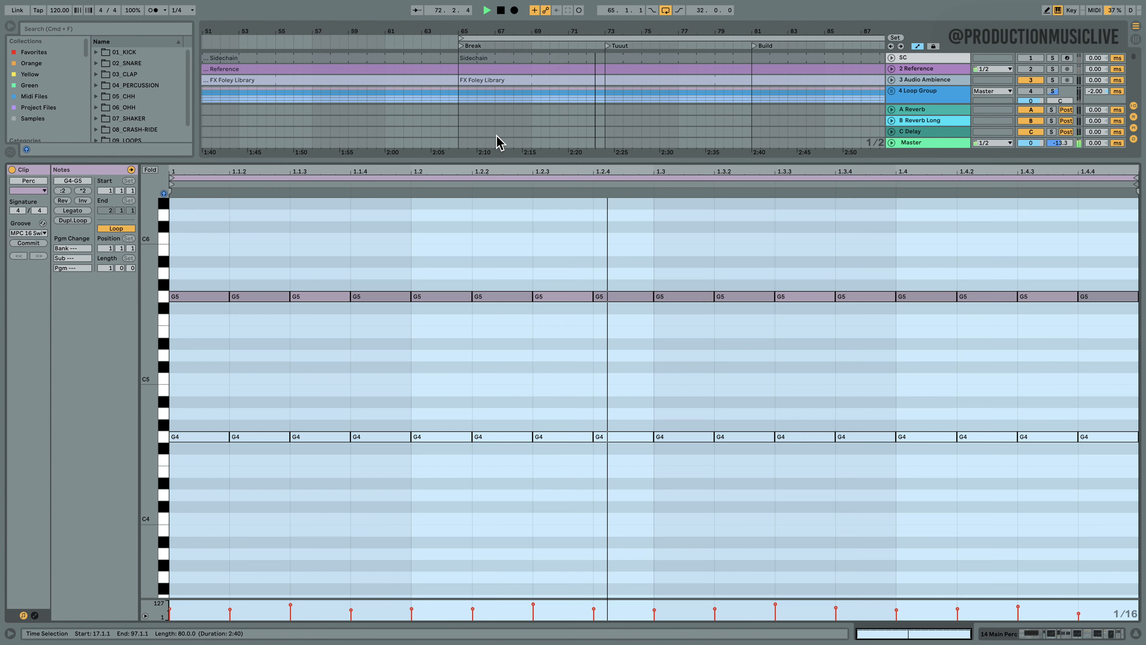
click(432, 328)
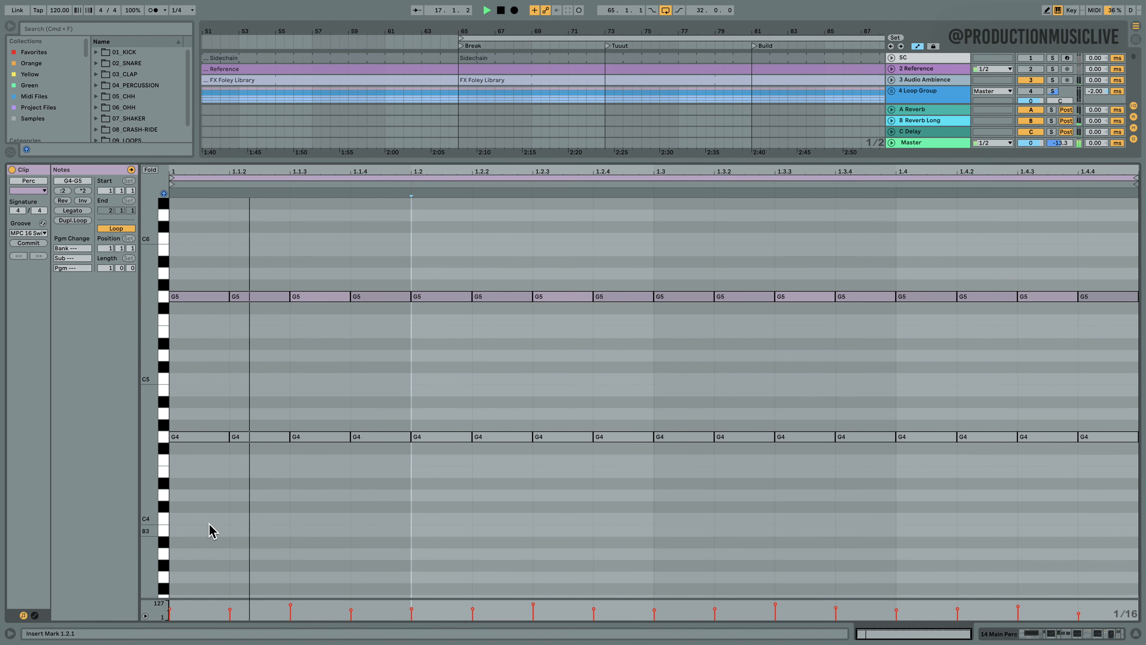
- Show the 14 Main Perc track's devices and audition the arrangement from bar 65
click(1004, 634)
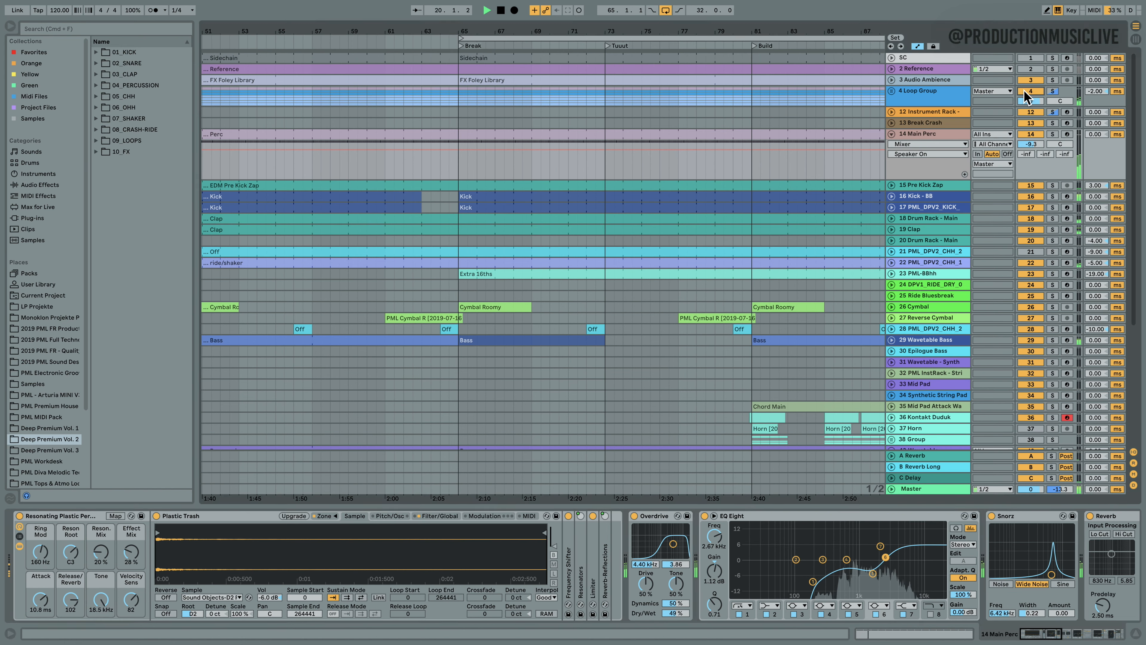
click(460, 172)
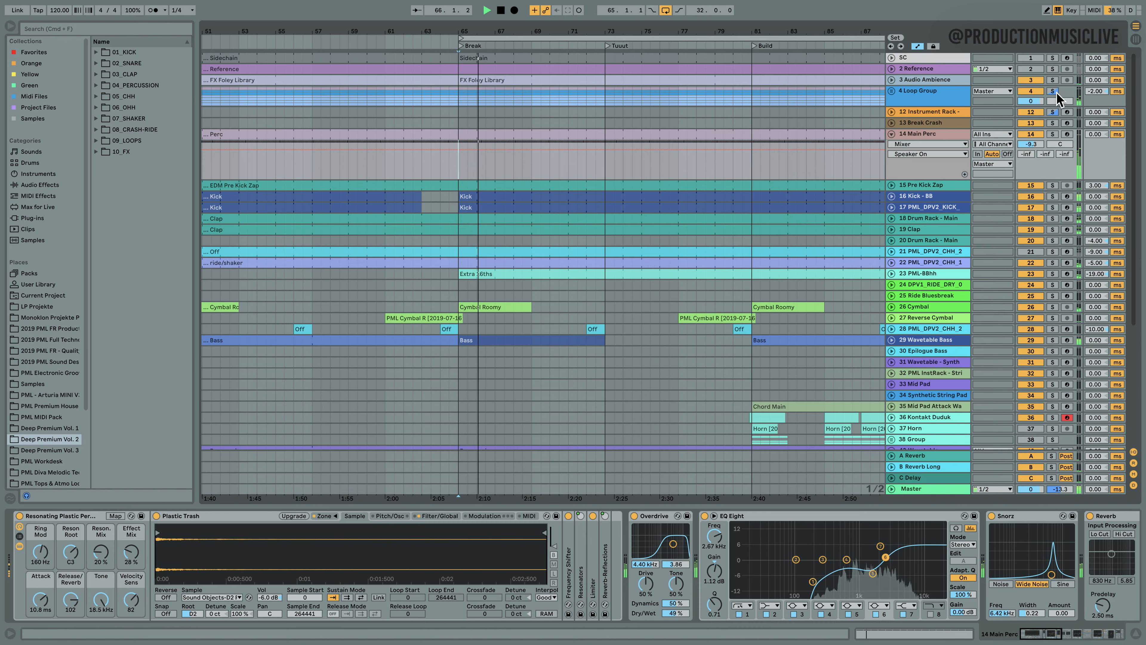
key(space)
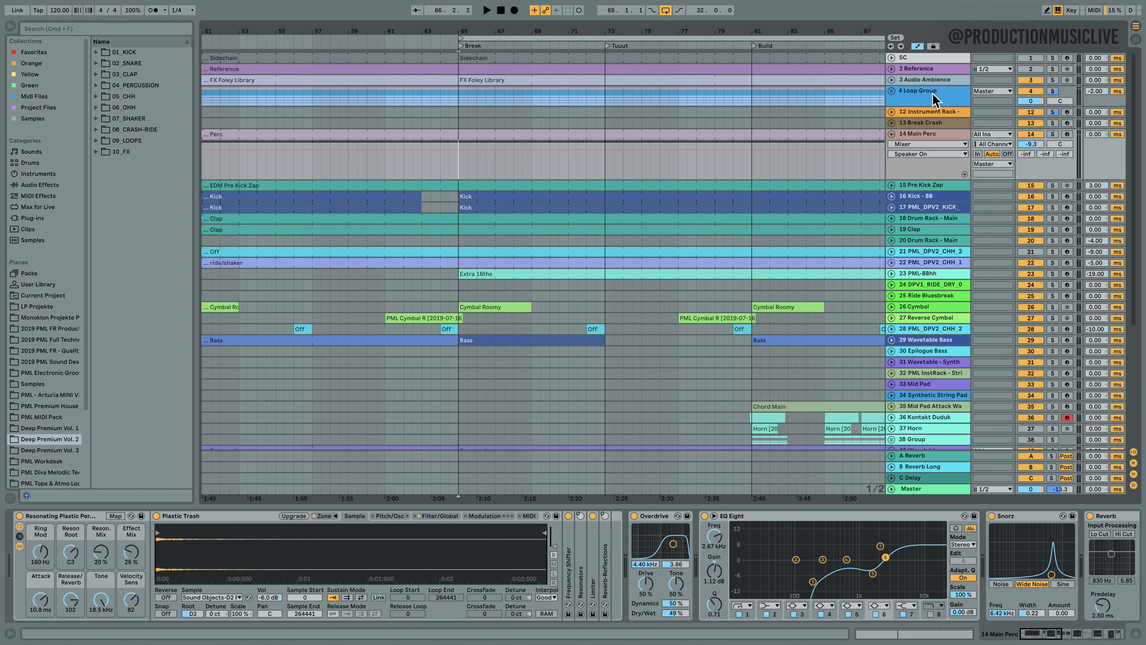
- Show the 4 Loop Group's effect chain and find the Resonators device among the audio effects
click(933, 100)
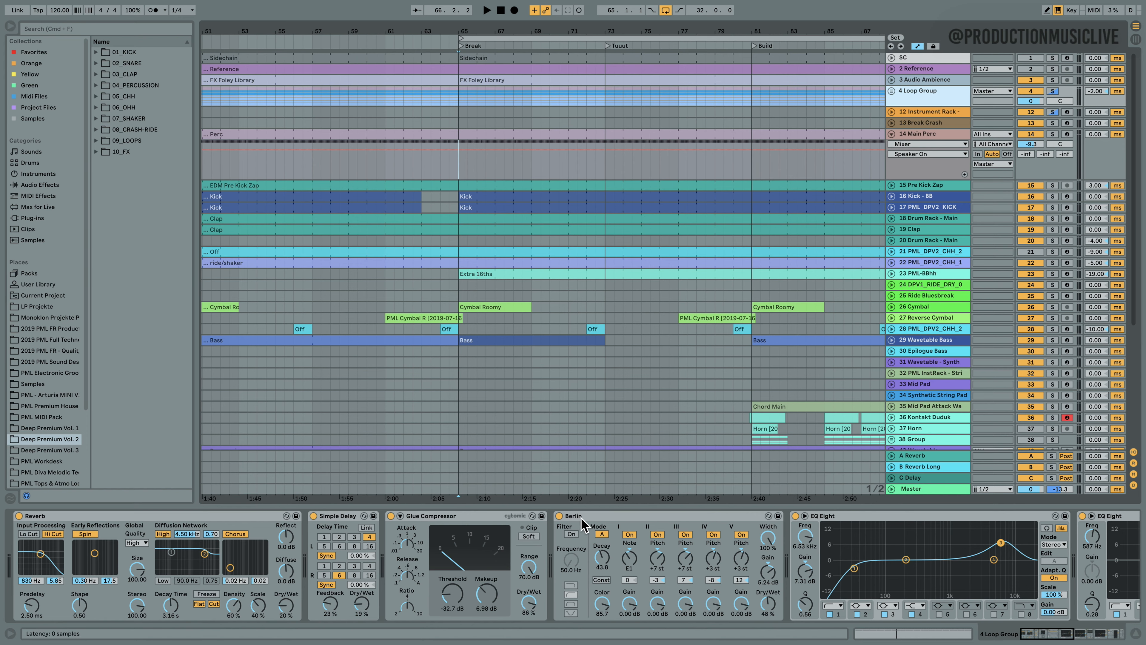
click(41, 185)
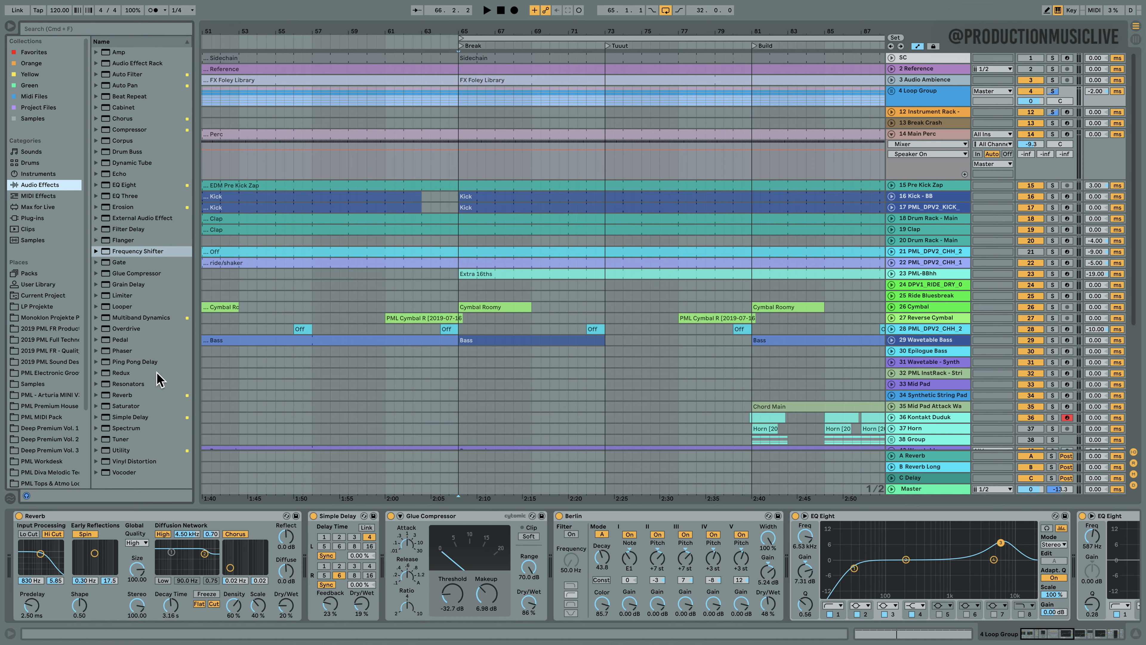
click(147, 386)
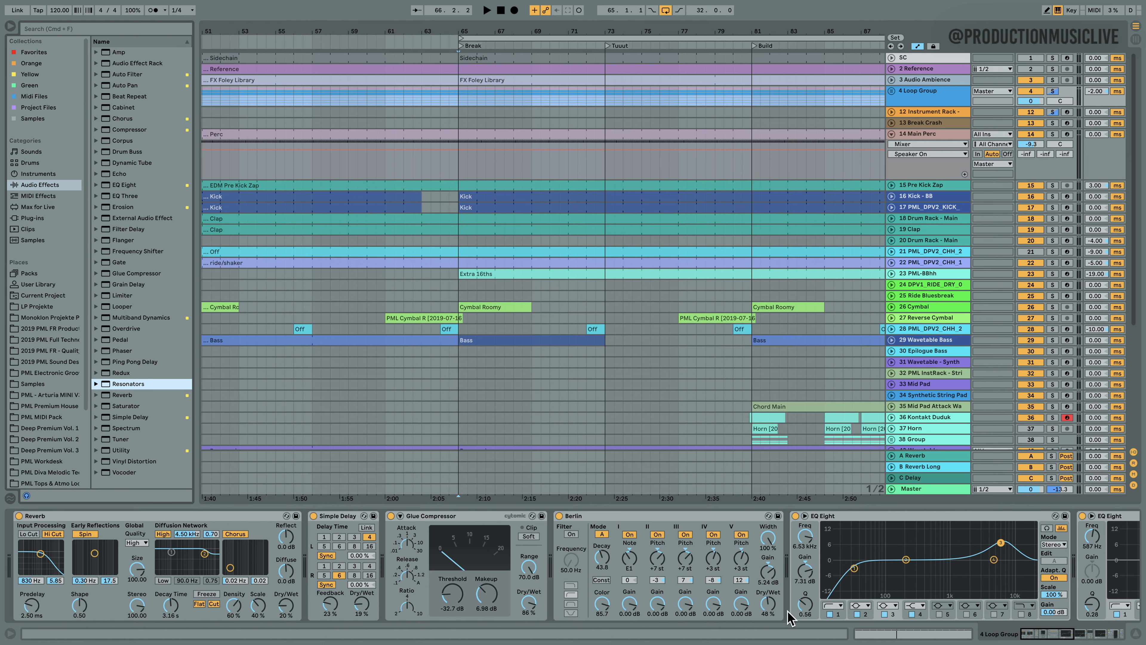
- Solo the 4 Loop Group, compare its Berlin resonator at 100 % and lower Dry/Wet amounts, and undo the changes before replaying the mix
click(1053, 91)
key(space)
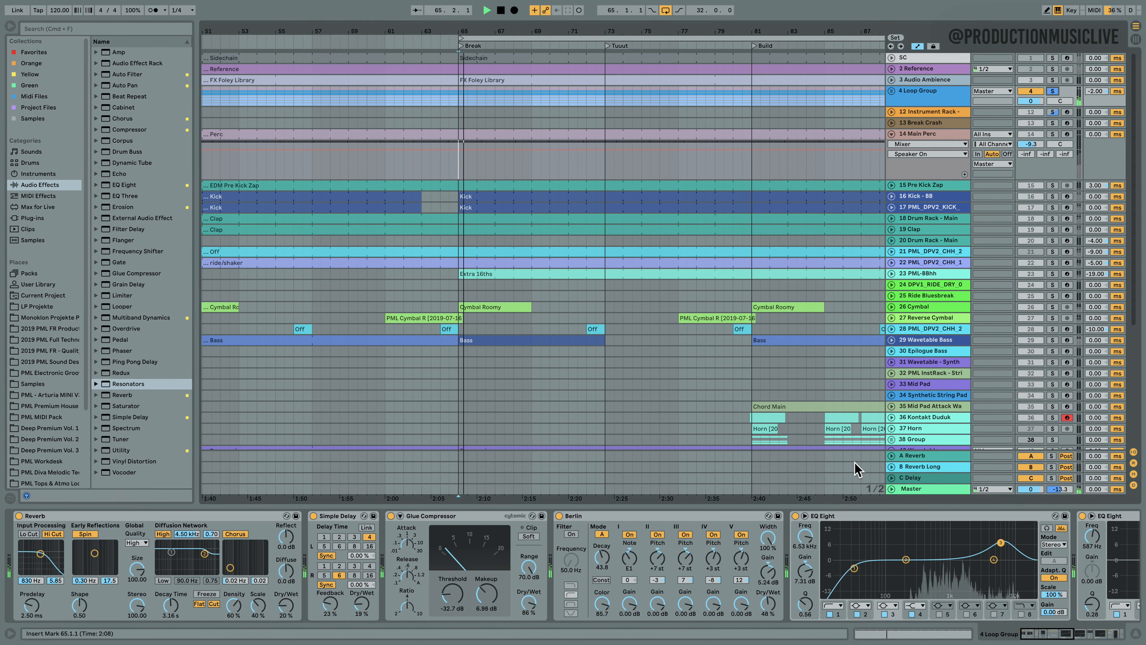
drag(770, 602, 770, 551)
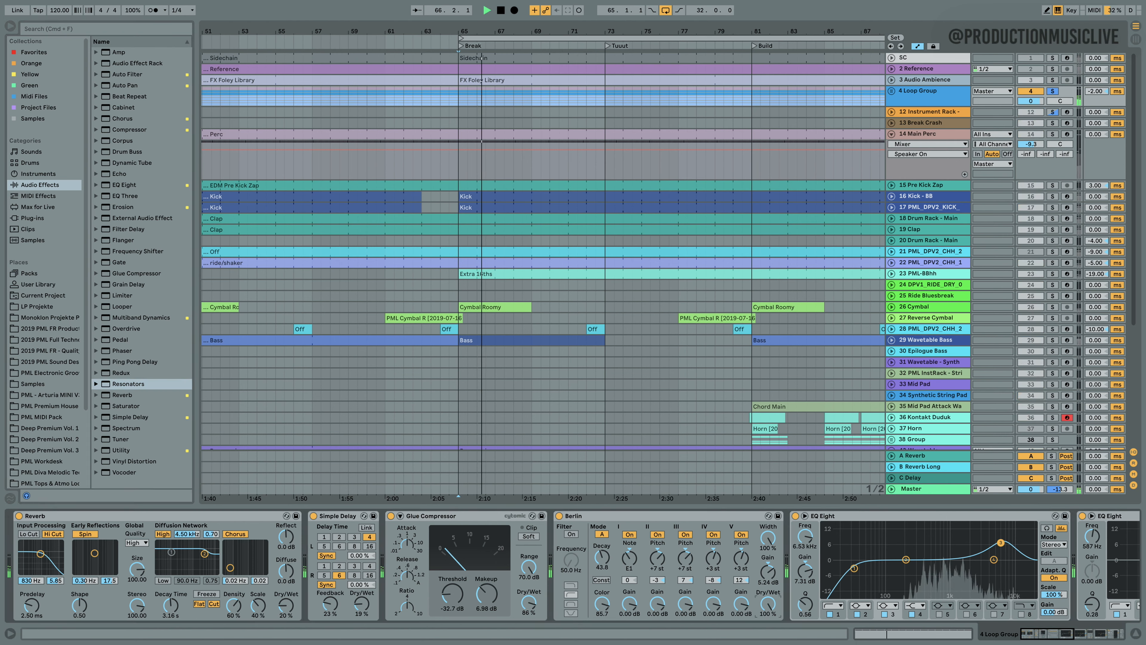
drag(768, 604, 769, 643)
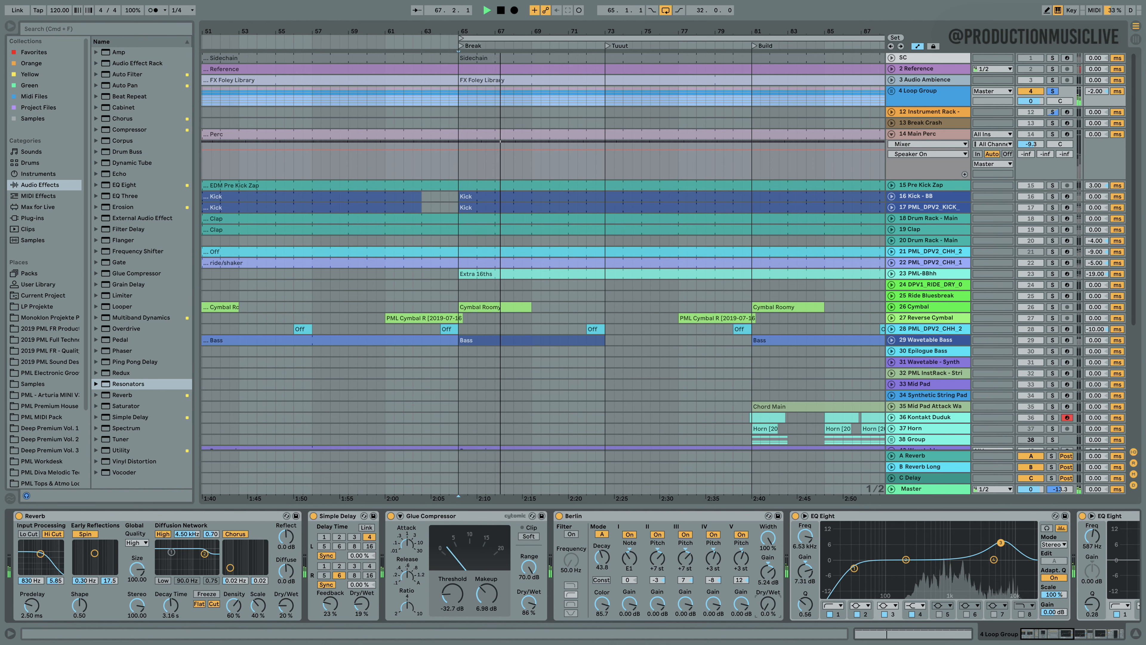
drag(769, 603, 769, 564)
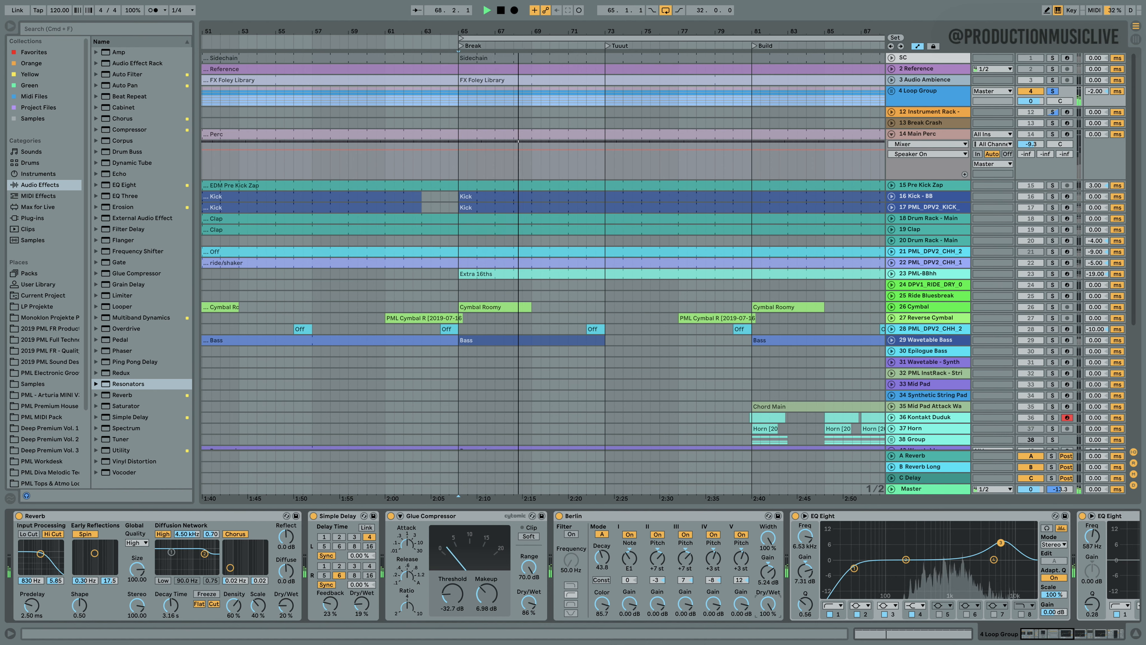
key(super+z)
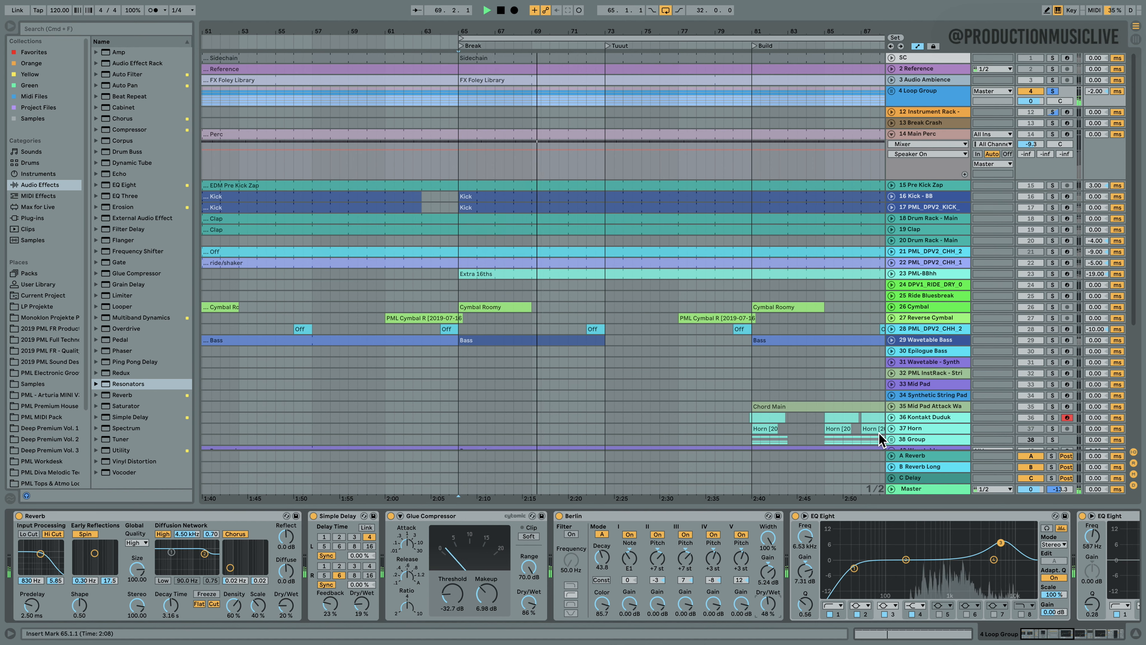
key(space)
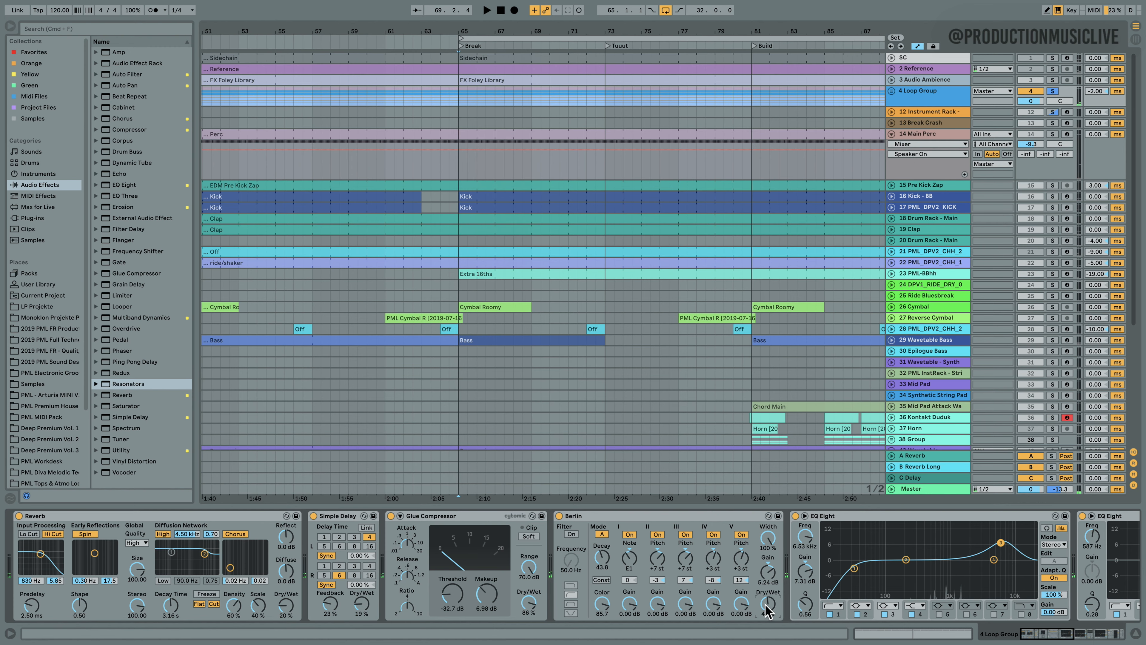
key(space)
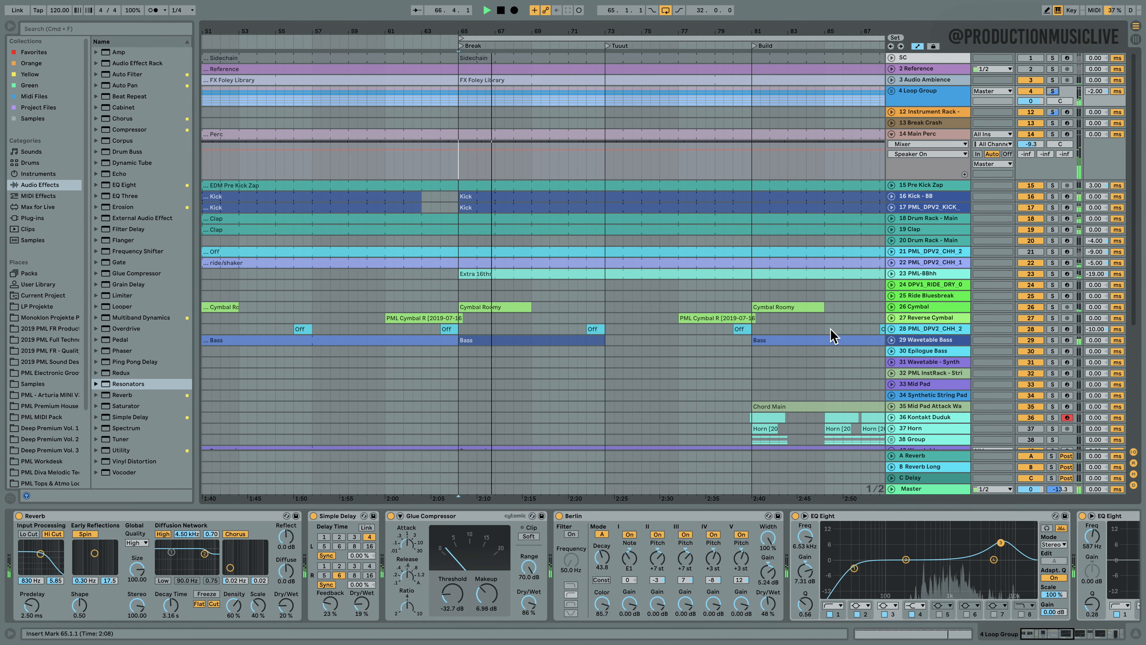
- Copy the Break's Bass clip to the 45 Wavetable copy track at bar 65, and solo and play that track
scroll(786, 364, down, 10)
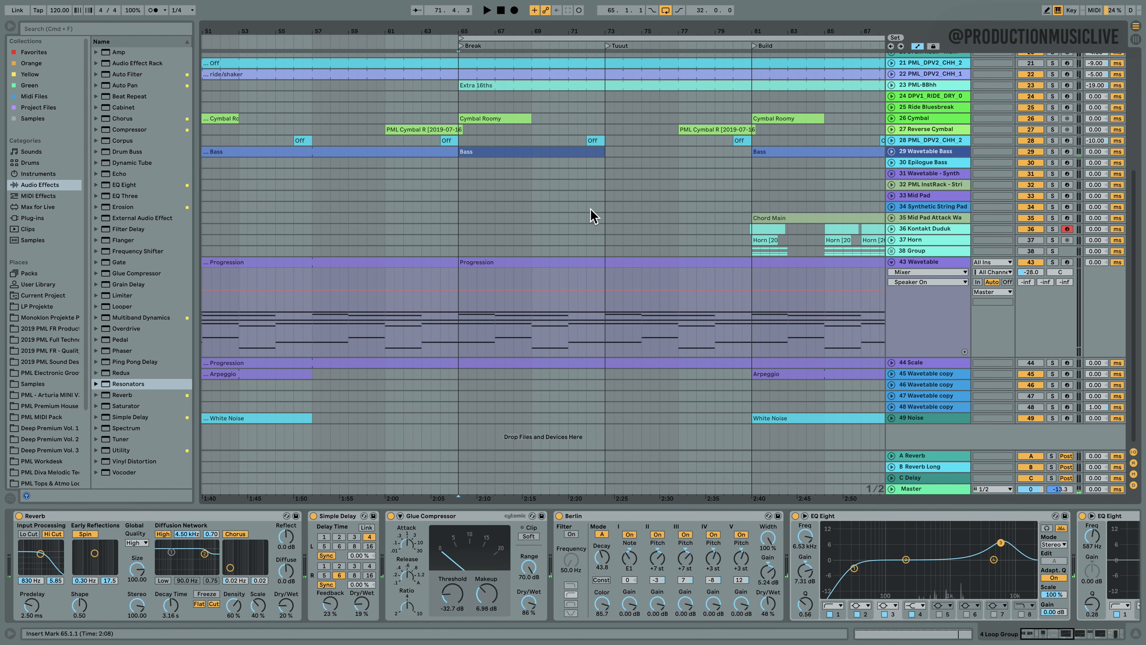
click(537, 150)
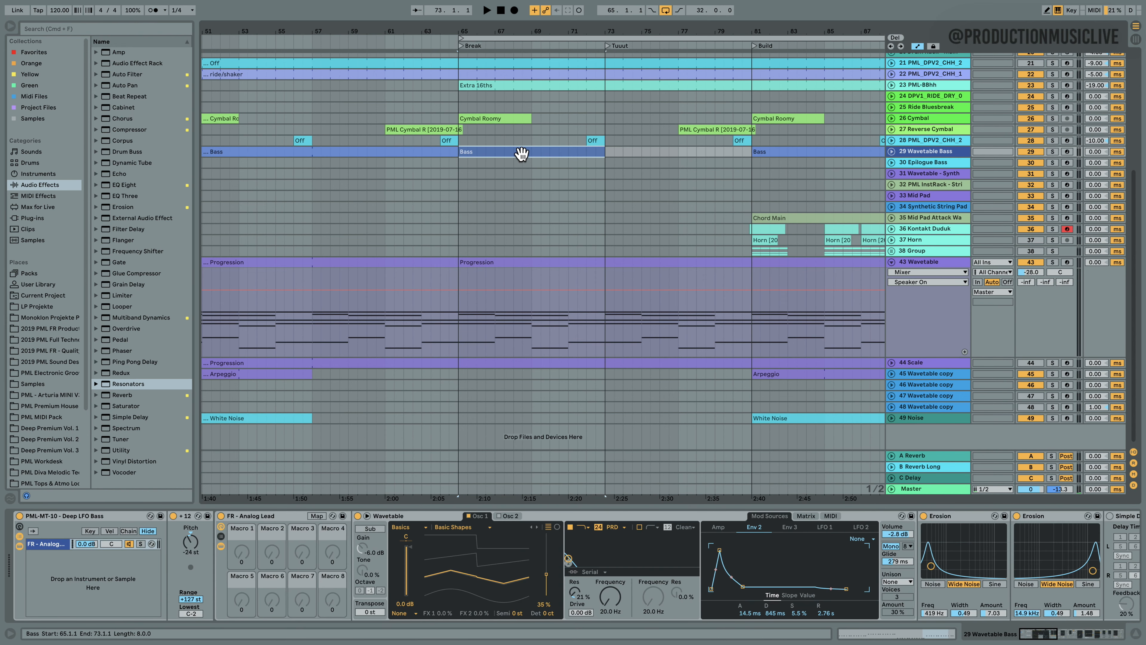
drag(517, 151, 518, 372)
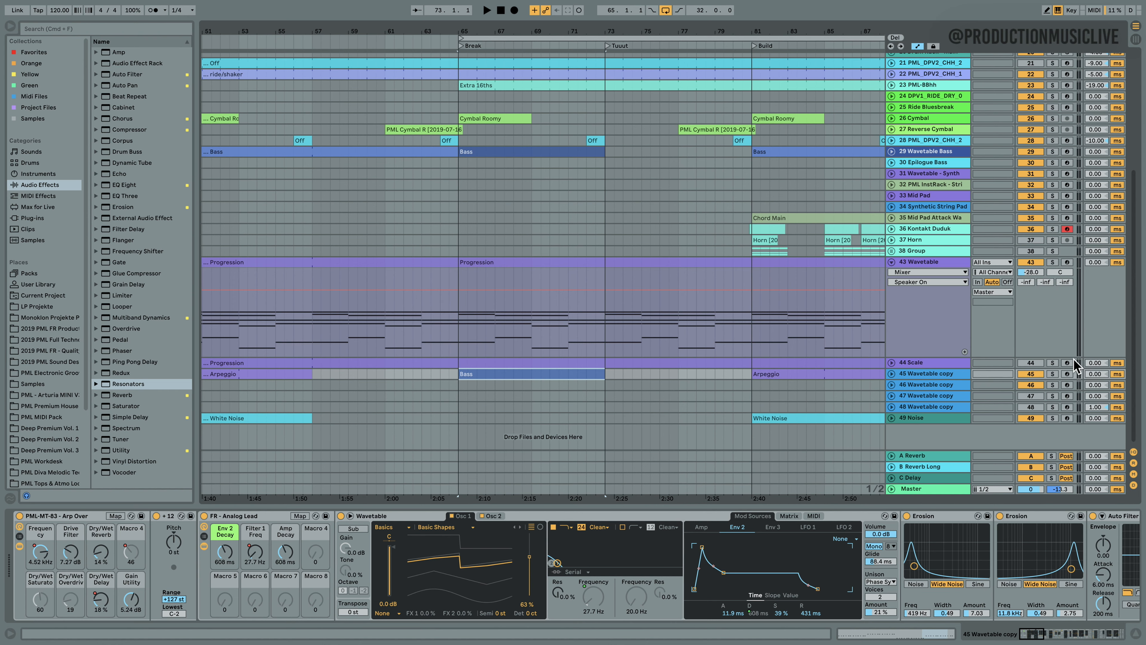
click(1053, 374)
key(space)
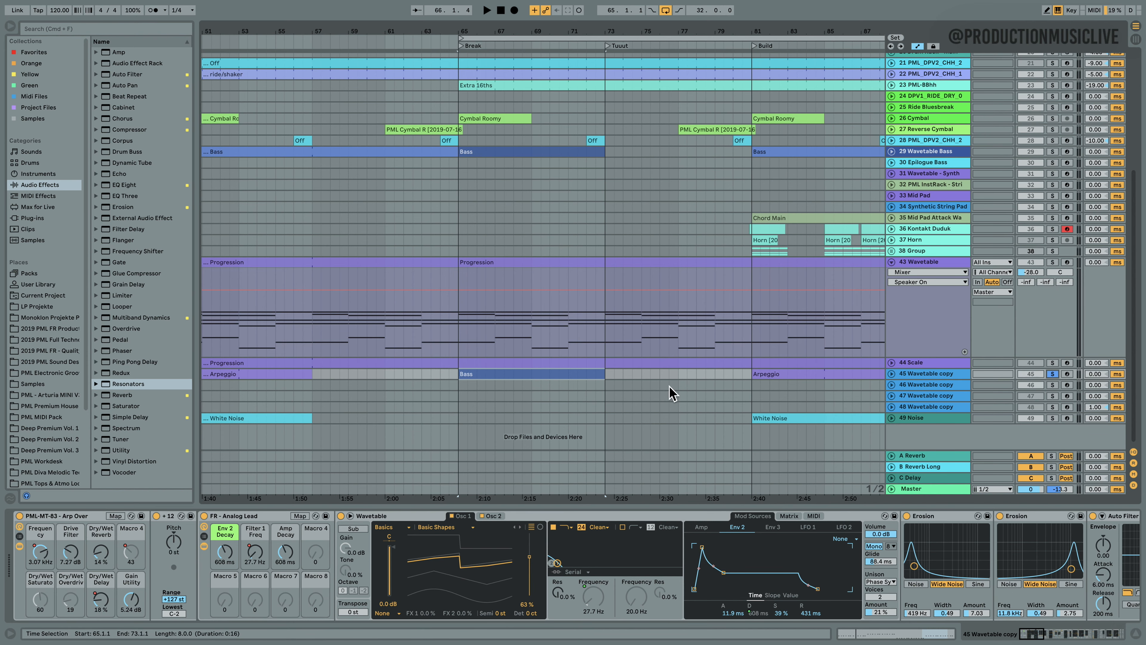
- Rename the copied clip on the 45 Wavetable copy track as Arp and play it with its notes open
mouse_move(1044, 637)
mouse_down()
mouse_move(1063, 638)
mouse_move(1034, 637)
mouse_up()
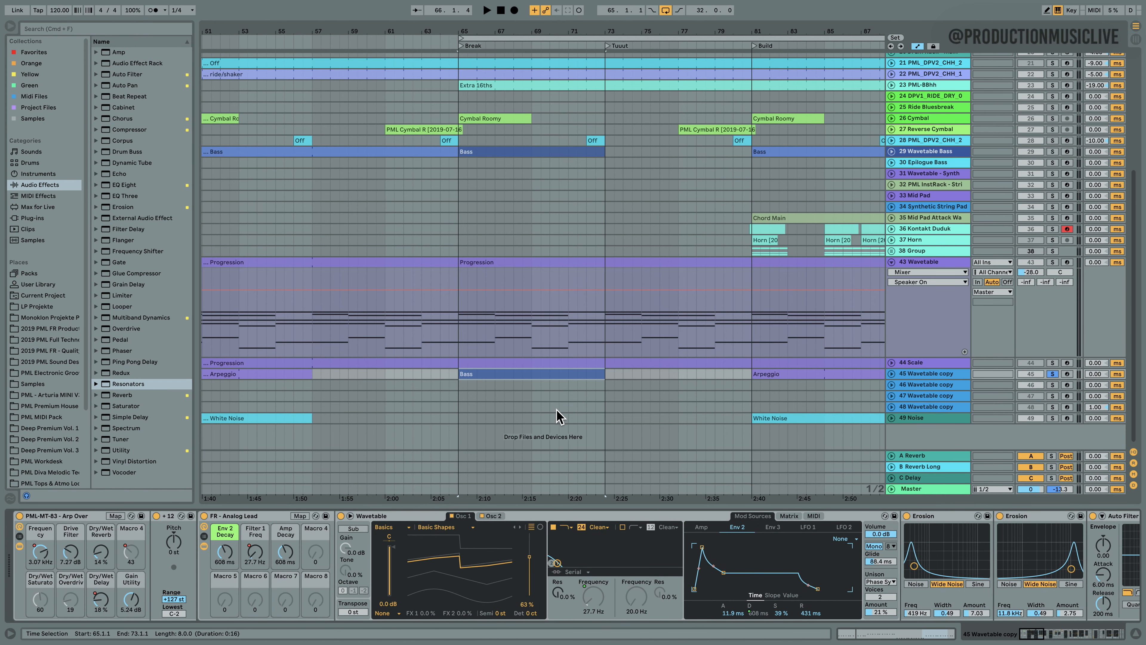
double_click(496, 374)
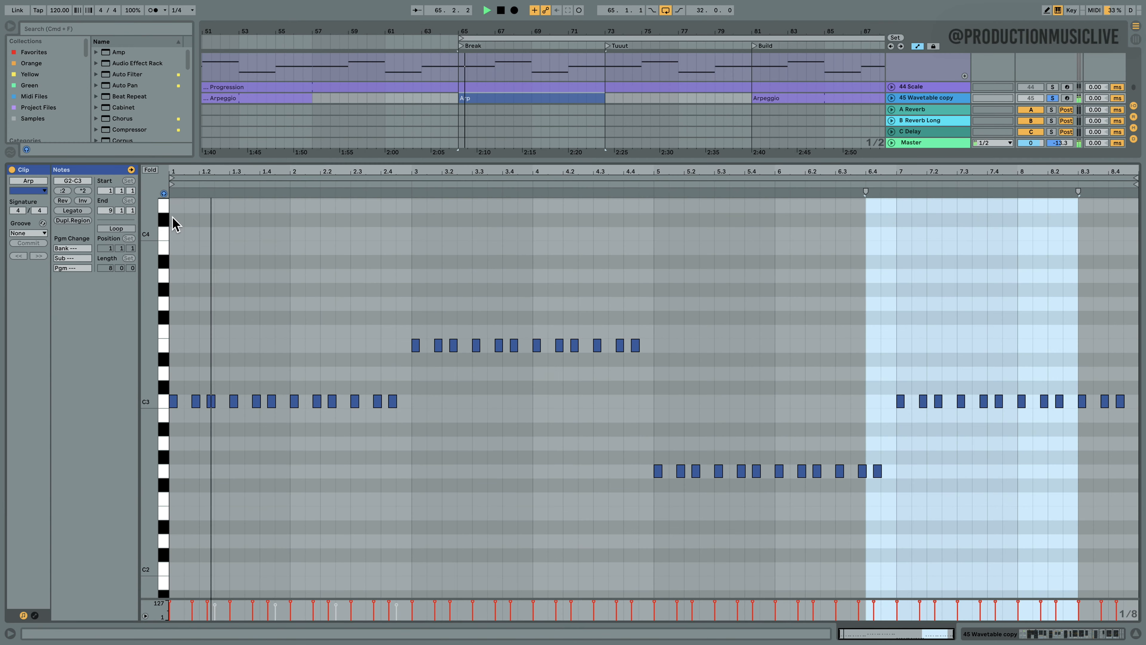
click(180, 419)
drag(178, 168, 178, 213)
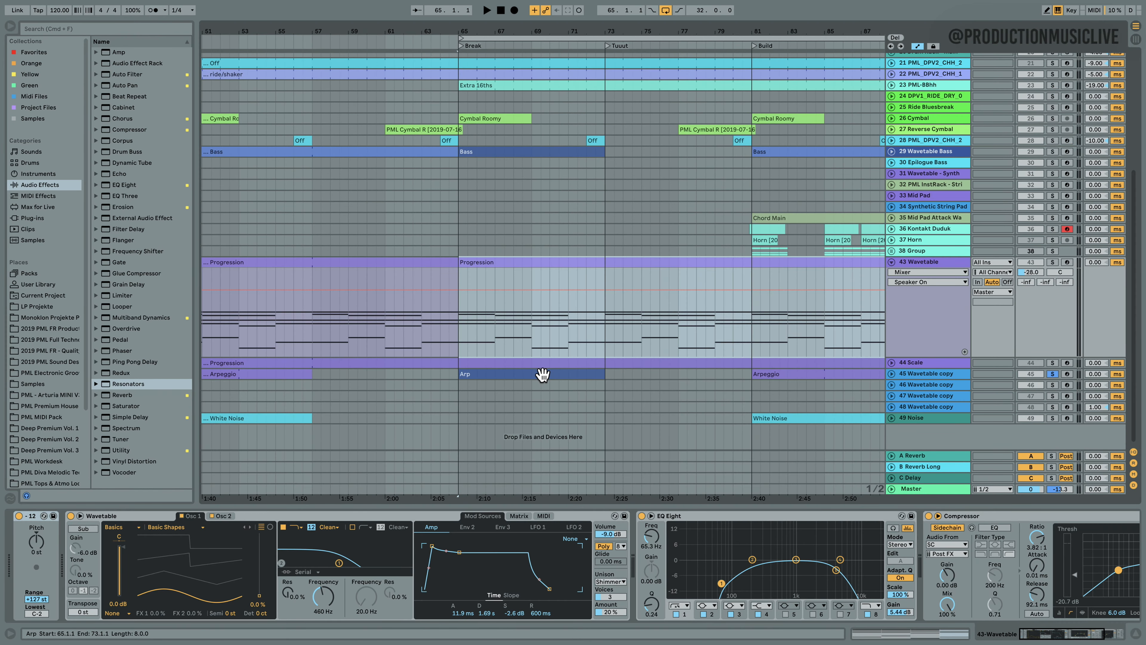
- Examine the Arp clip's notes together with the selected Progression clips from bar 65
click(543, 375)
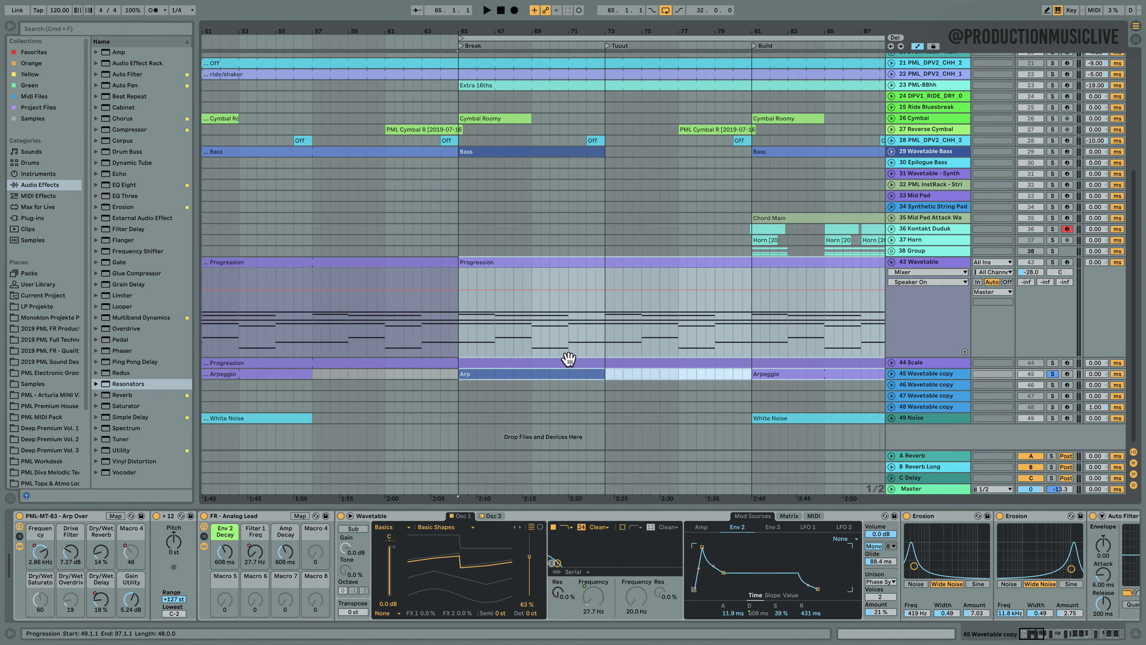
click(580, 347)
click(565, 265)
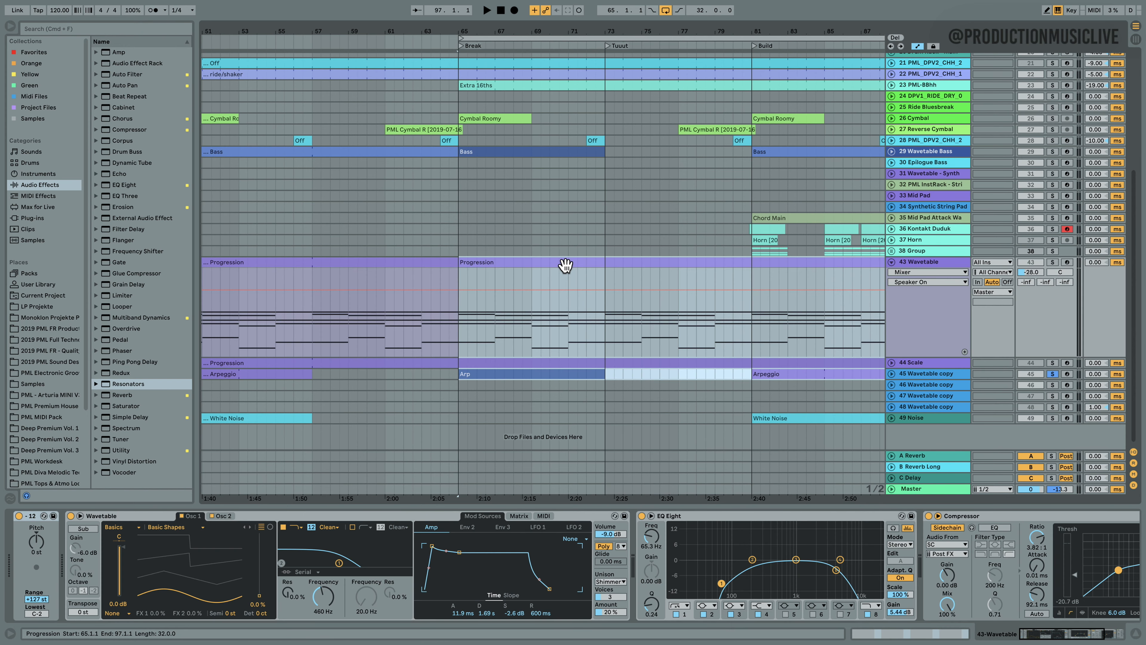
key(shift+Tab)
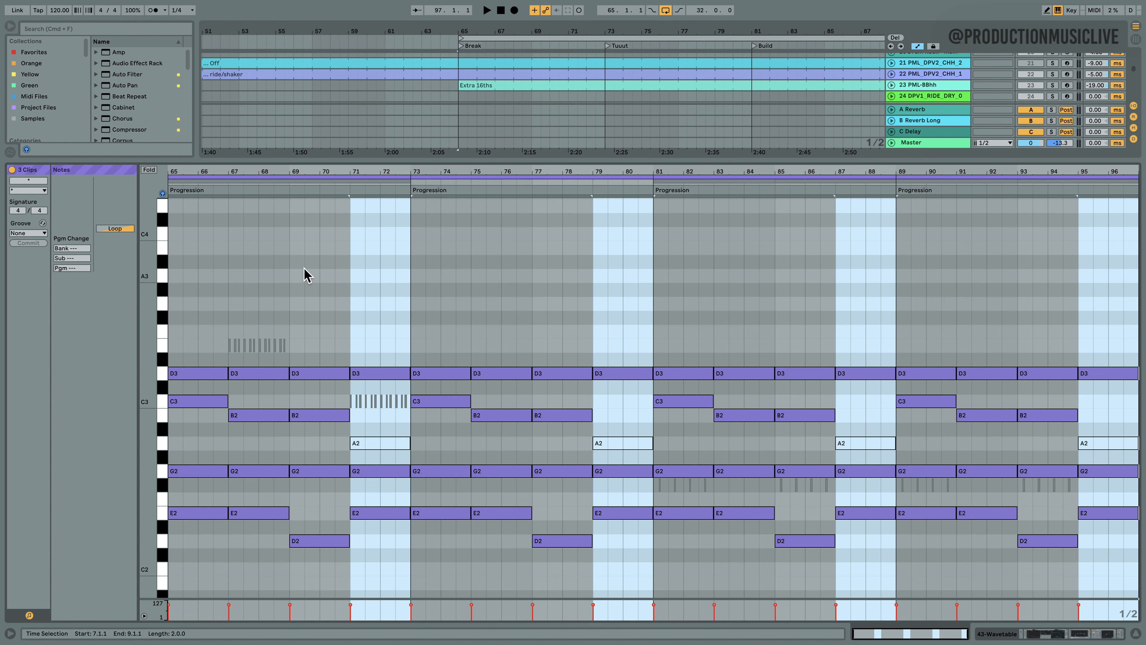
click(398, 183)
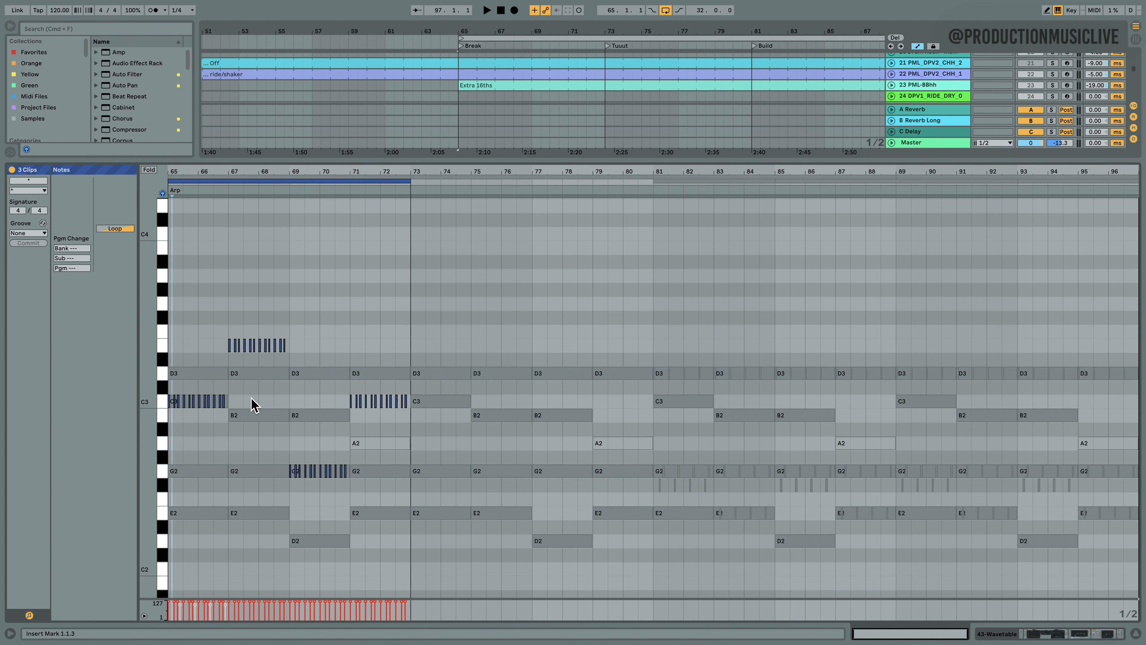
click(1021, 633)
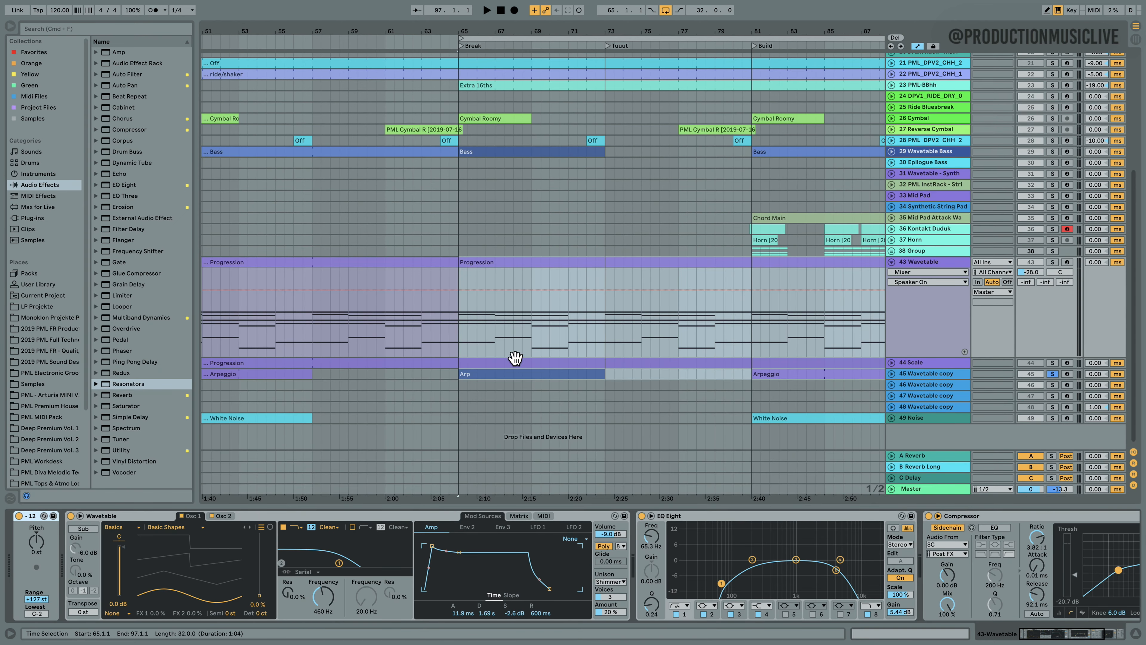
- Open the Arp clip's notes and move its first note up to D3
click(529, 374)
double_click(560, 378)
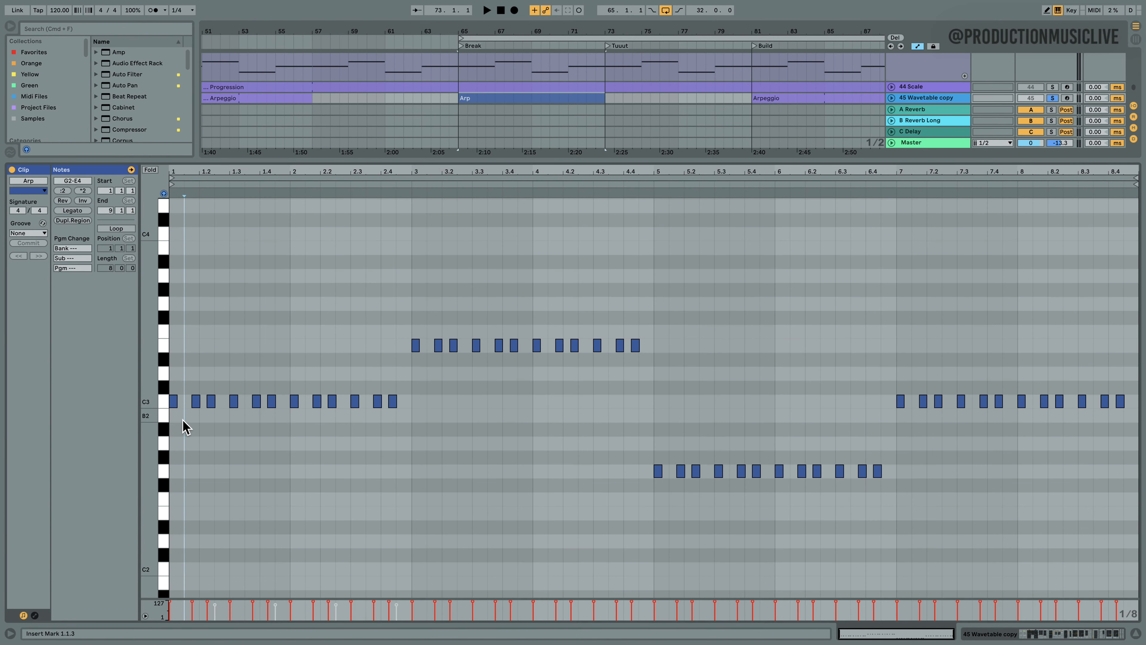
click(174, 401)
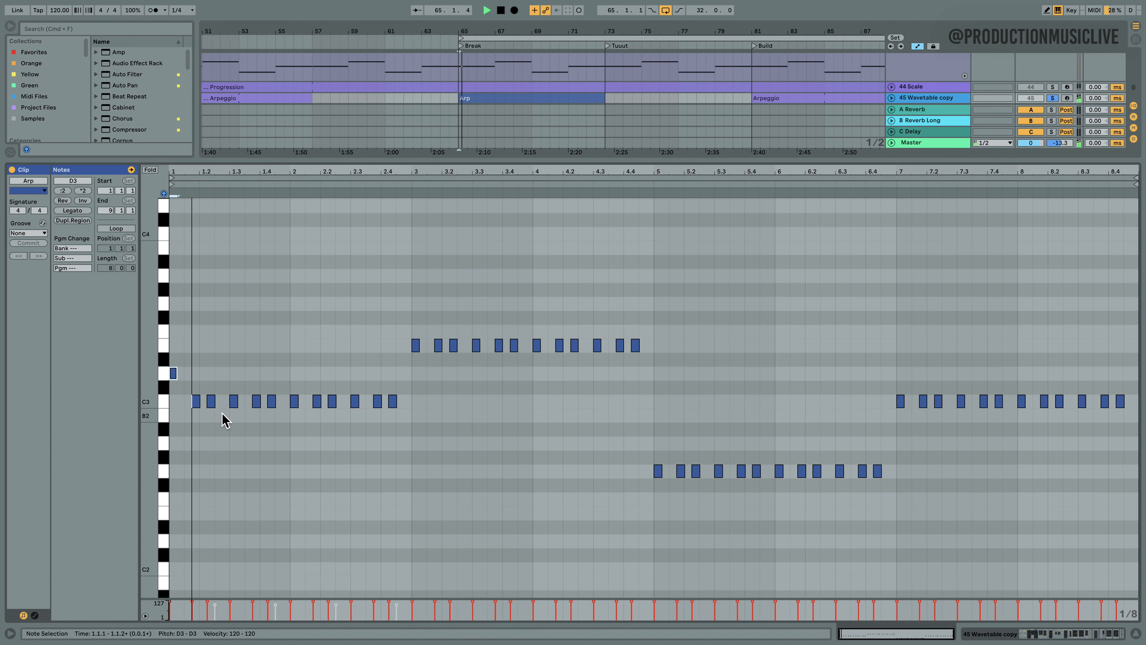
- Lower the second and third notes of the Arp clip to G2
click(198, 402)
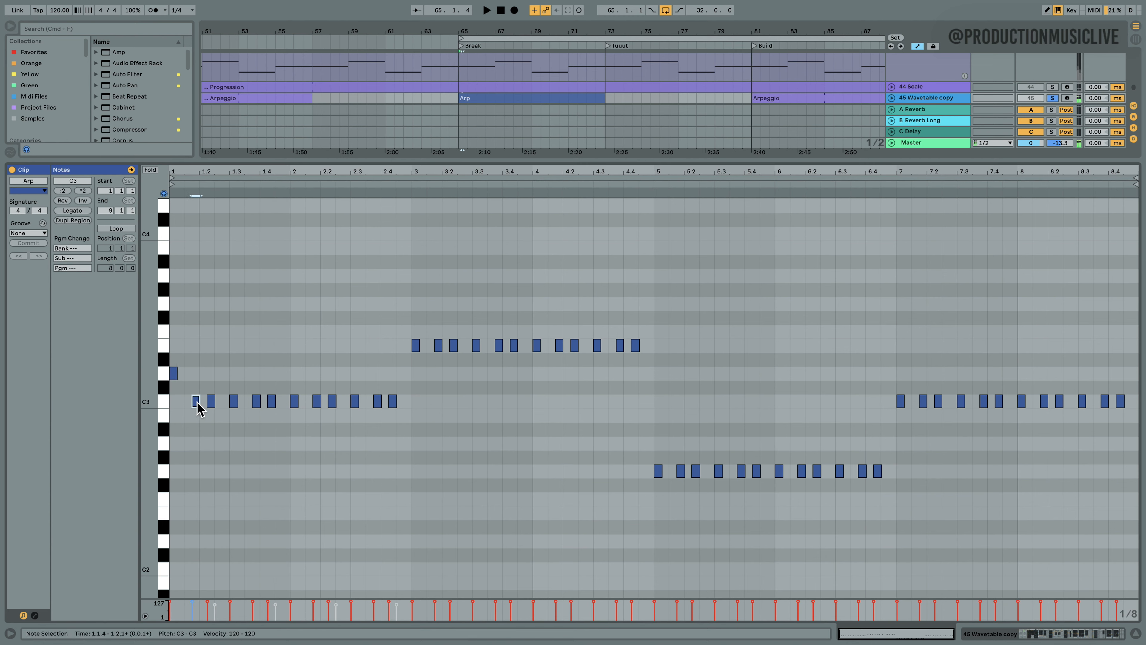
key(Down)
key(Down)
key(Down)
key(Down)
key(Down)
key(Down)
key(Up)
key(space)
click(211, 401)
key(Down)
key(Down)
key(Down)
key(Down)
key(Down)
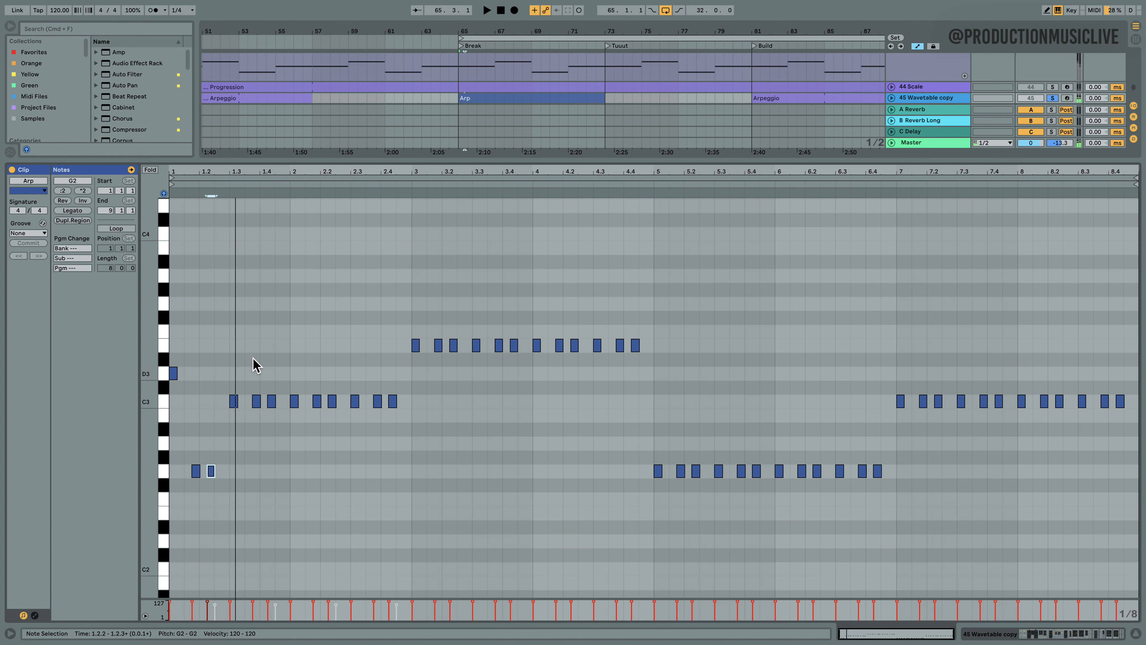
- Deactivate all notes after the first three in the Arp clip
drag(225, 276, 1137, 592)
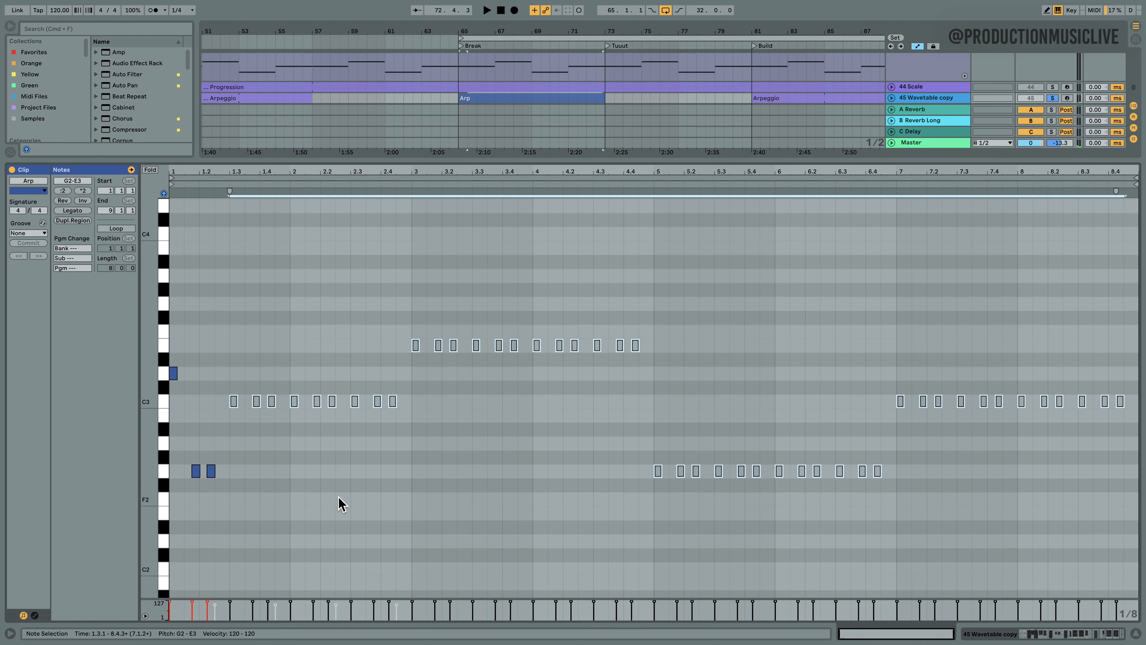
key(0)
drag(187, 170, 412, 322)
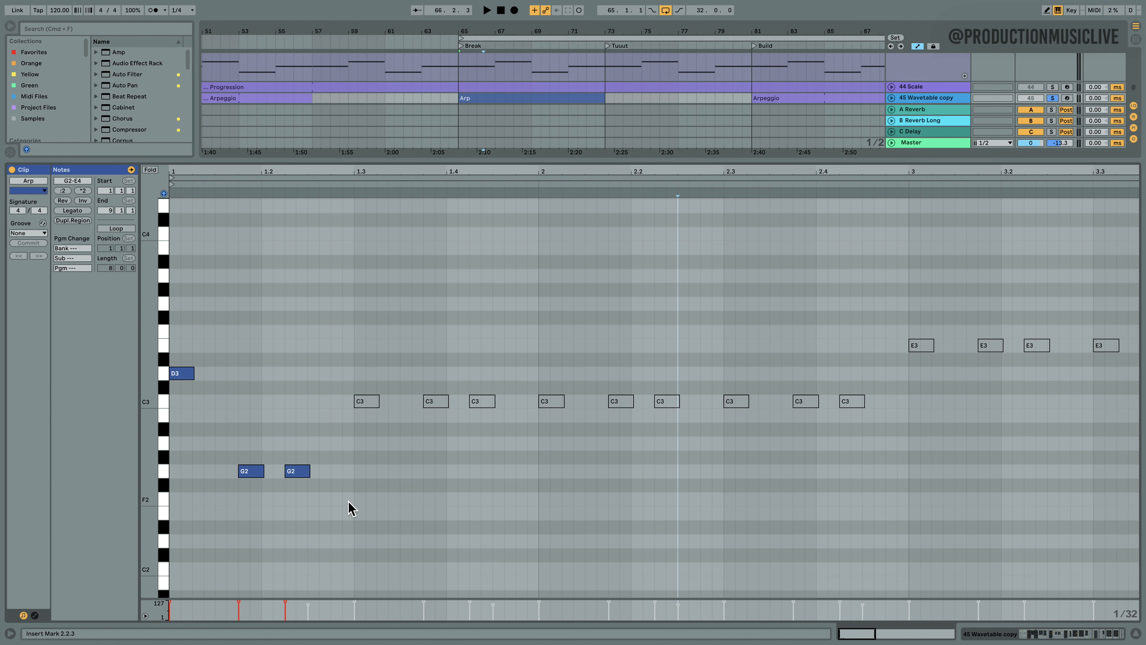
drag(350, 497, 315, 538)
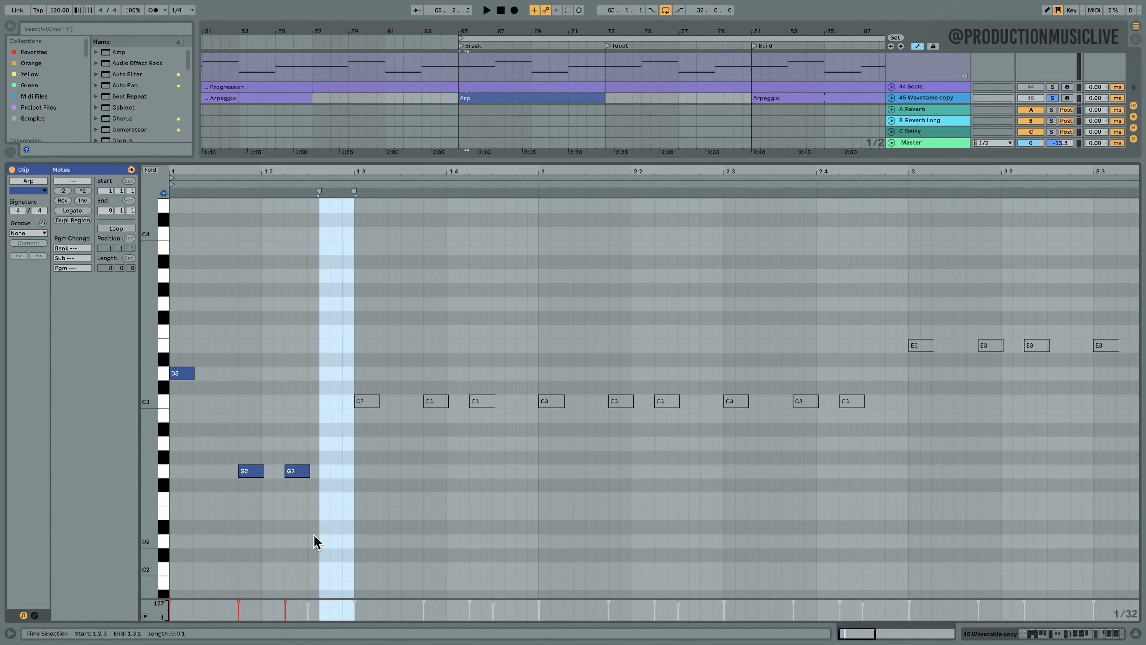
click(307, 516)
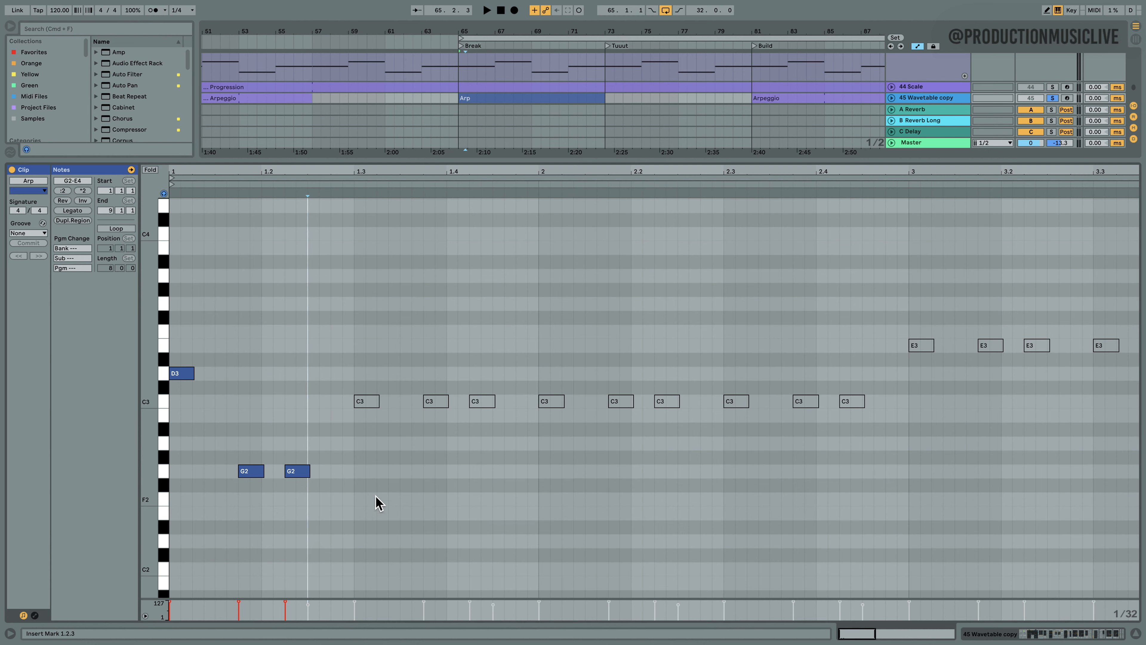
- Arm the 45 Wavetable copy track and lower the Arp clip's second note to F#2
click(1067, 97)
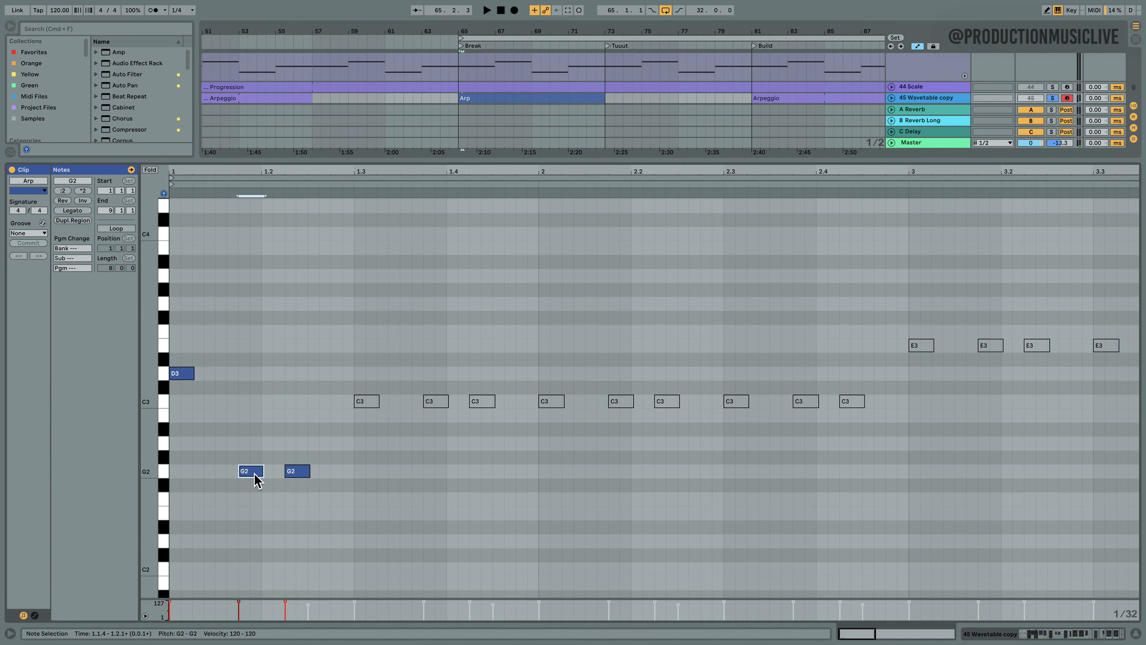
drag(253, 474, 251, 488)
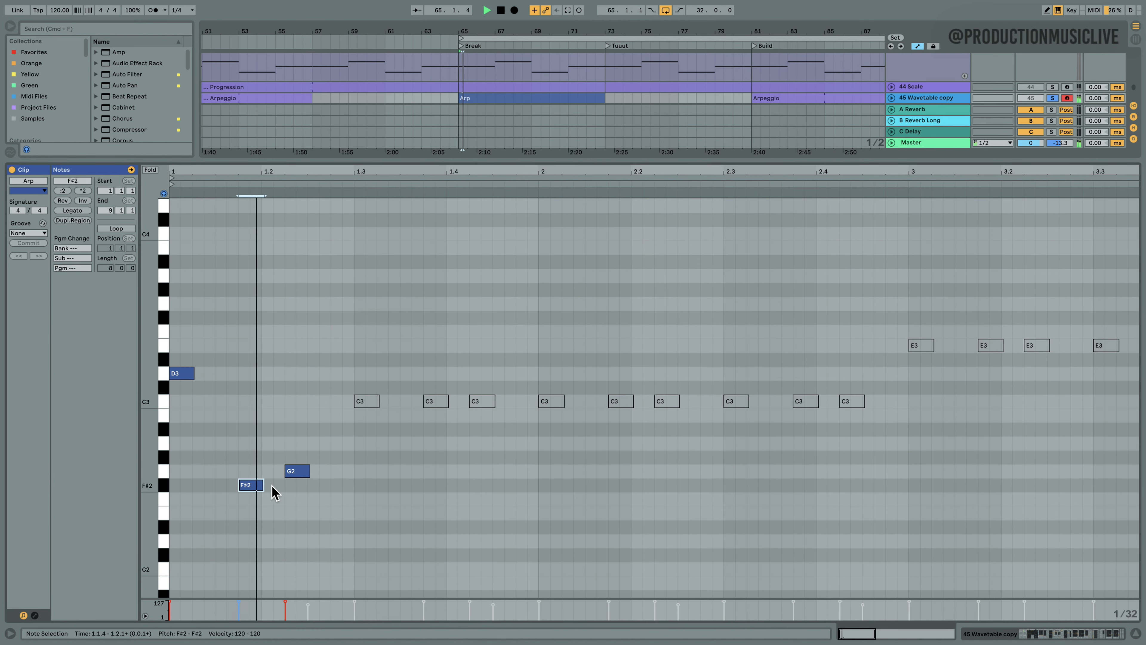
key(space)
- Duplicate the D3, F#2, G2 pattern three times to fill two bars, and play it with the track unsoloed
click(349, 495)
drag(350, 499, 122, 359)
key(super+d)
key(super+d)
key(super+d)
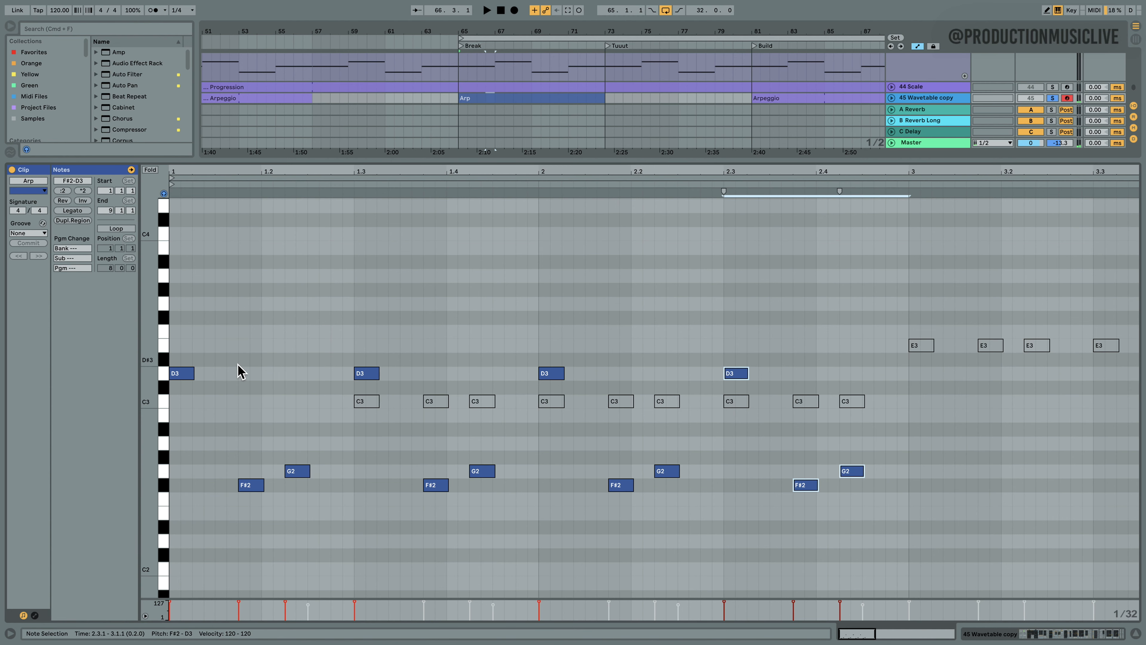
key(space)
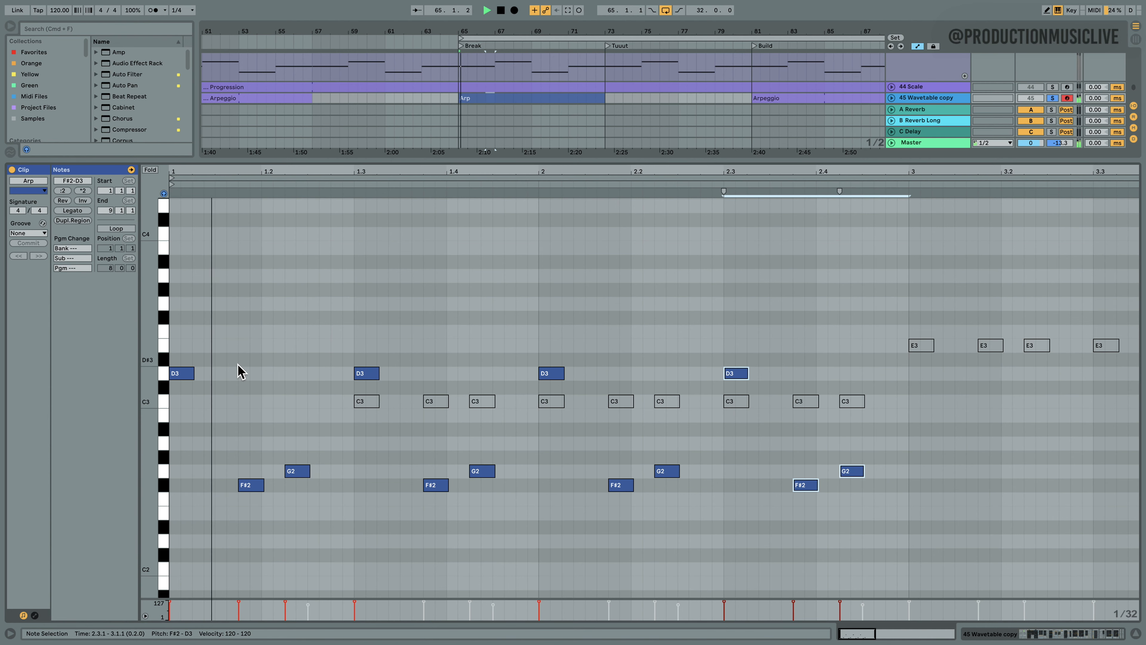
click(1052, 98)
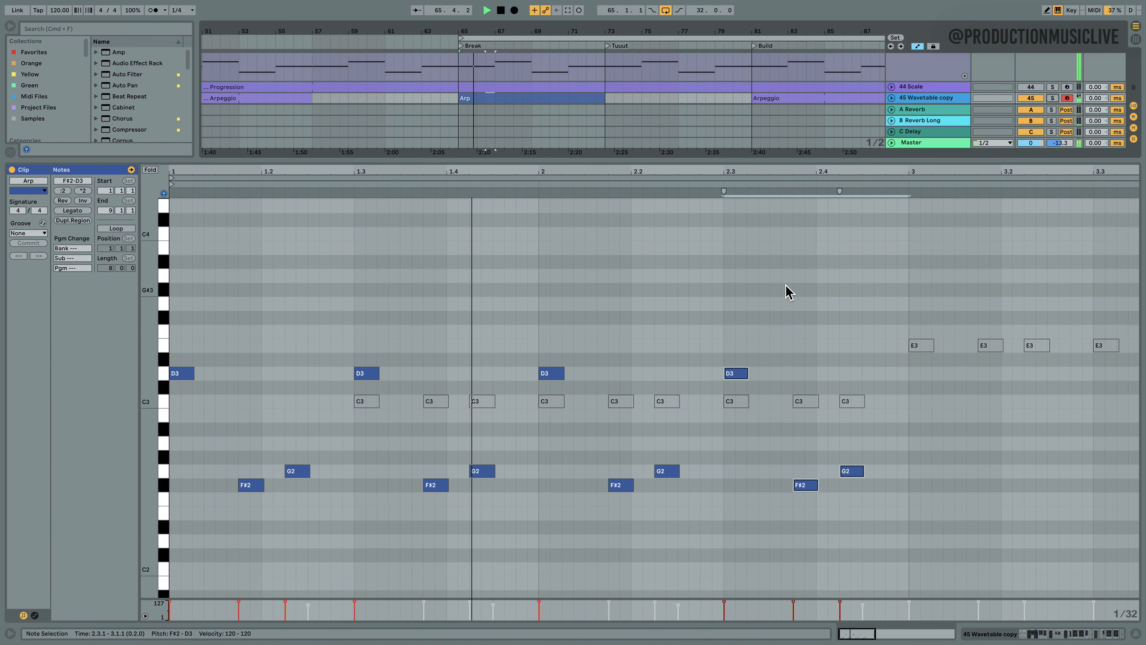
drag(700, 170, 699, 131)
key(space)
- Delete the deactivated C3 notes in the first two bars and duplicate the two-bar pattern into bars 3 and 4
drag(512, 407, 259, 402)
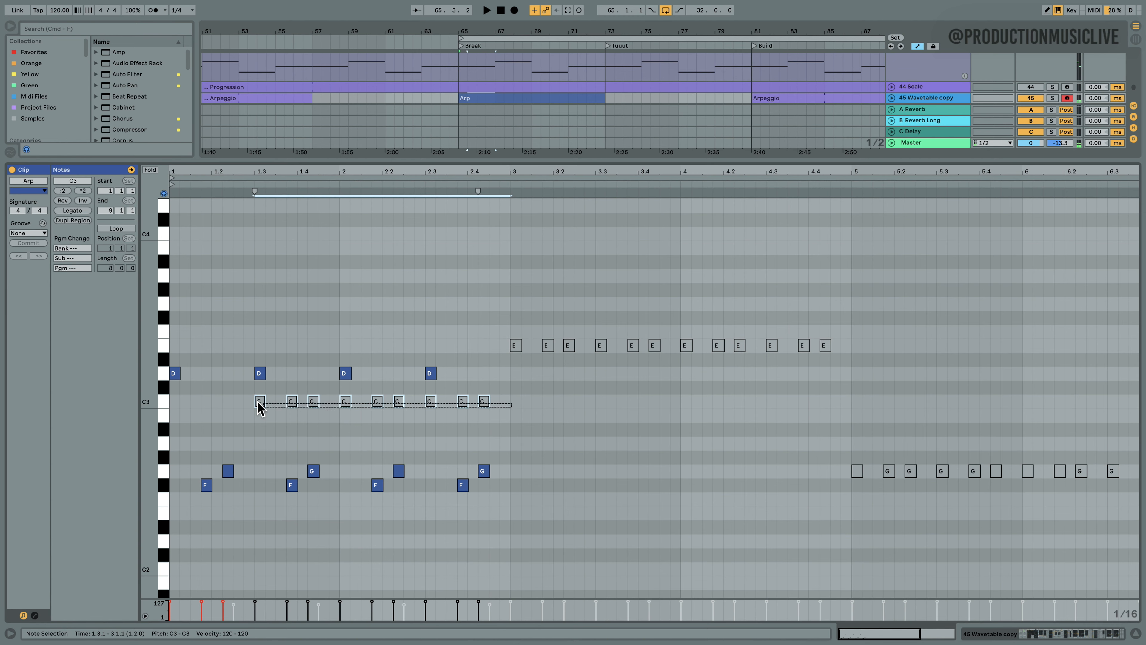
key(Delete)
drag(502, 512, 77, 359)
key(ctrl+d)
key(space)
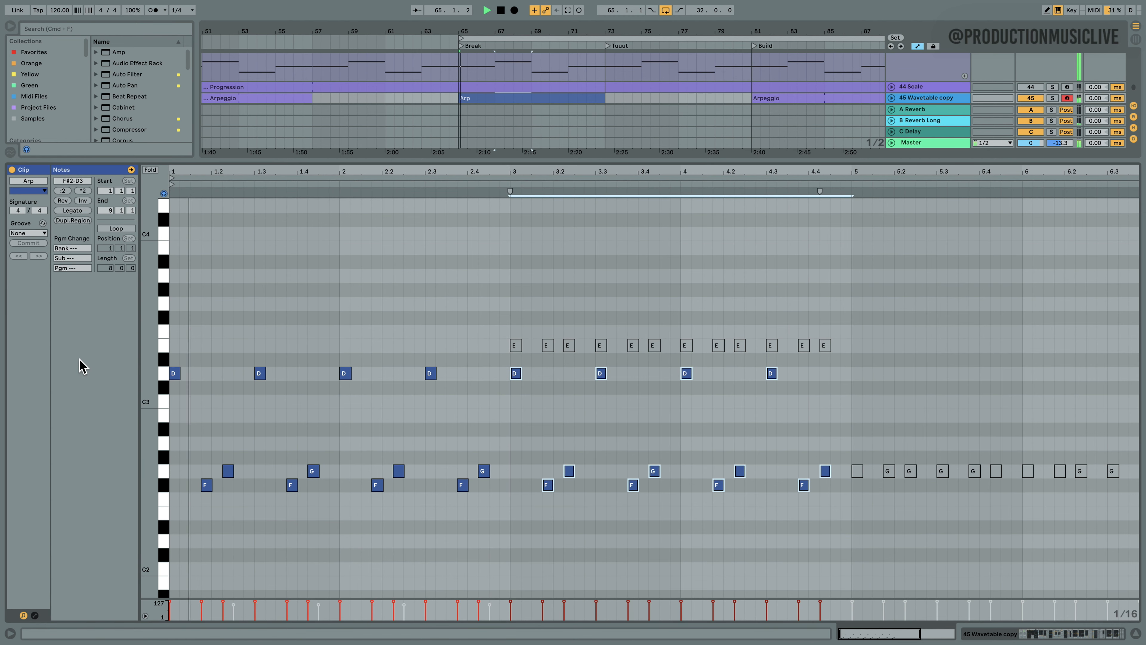
- Delete the remaining deactivated notes from bar 3 to the end of the Arp clip
drag(854, 360, 802, 351)
drag(573, 332, 504, 320)
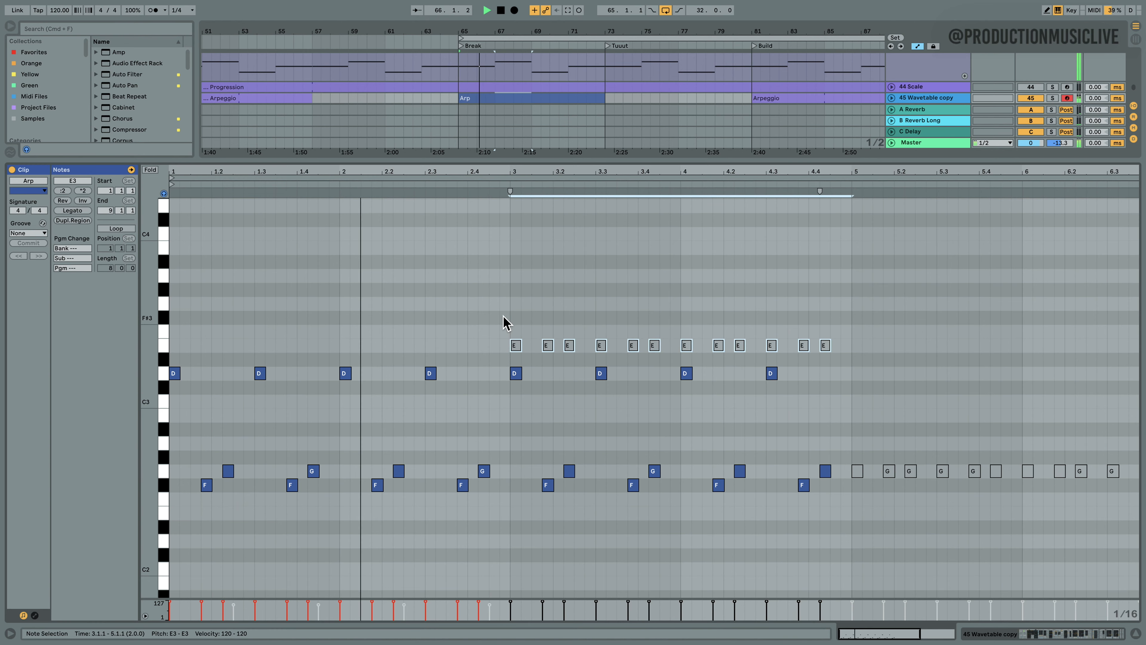
key(Delete)
drag(852, 436, 1139, 511)
key(Delete)
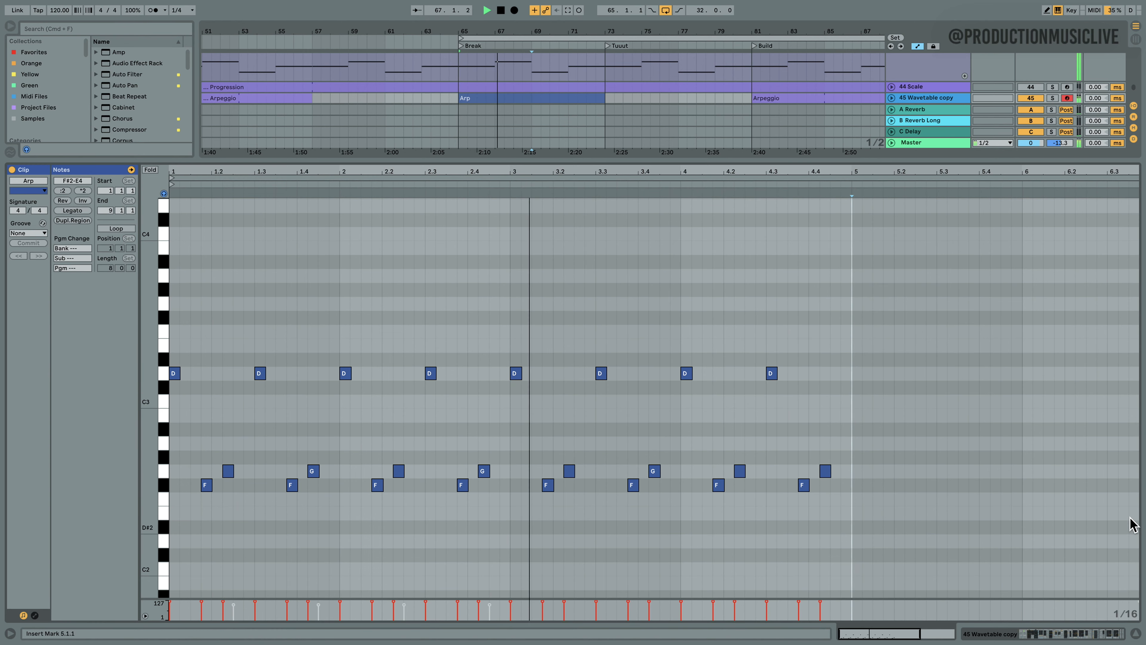
drag(701, 172, 701, 163)
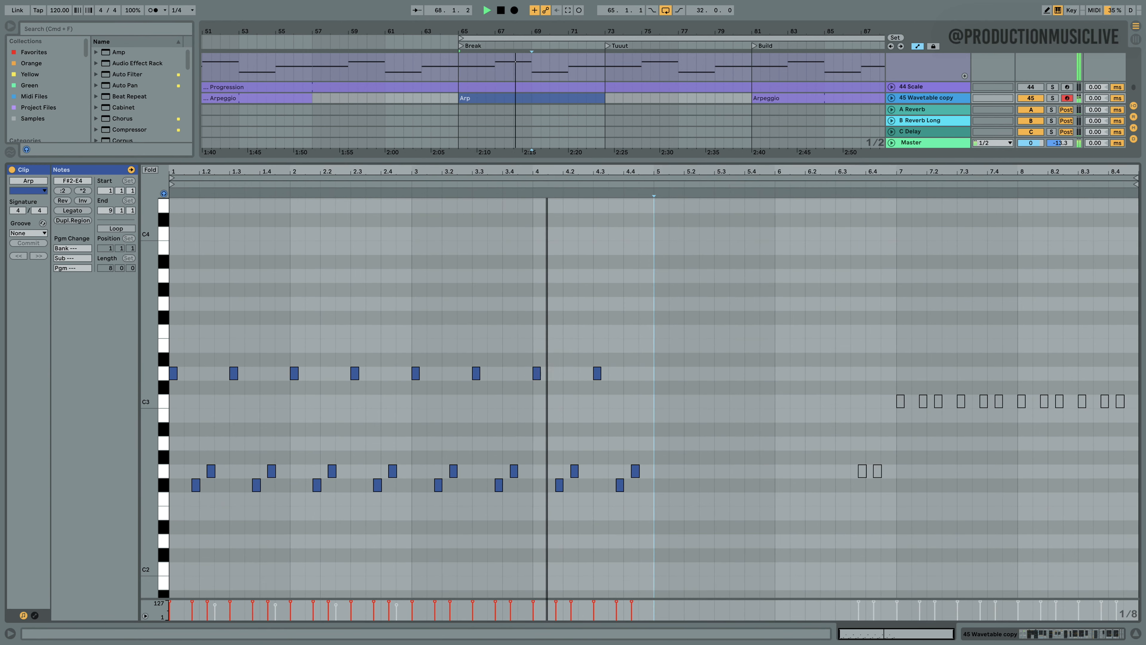
drag(827, 343, 1137, 510)
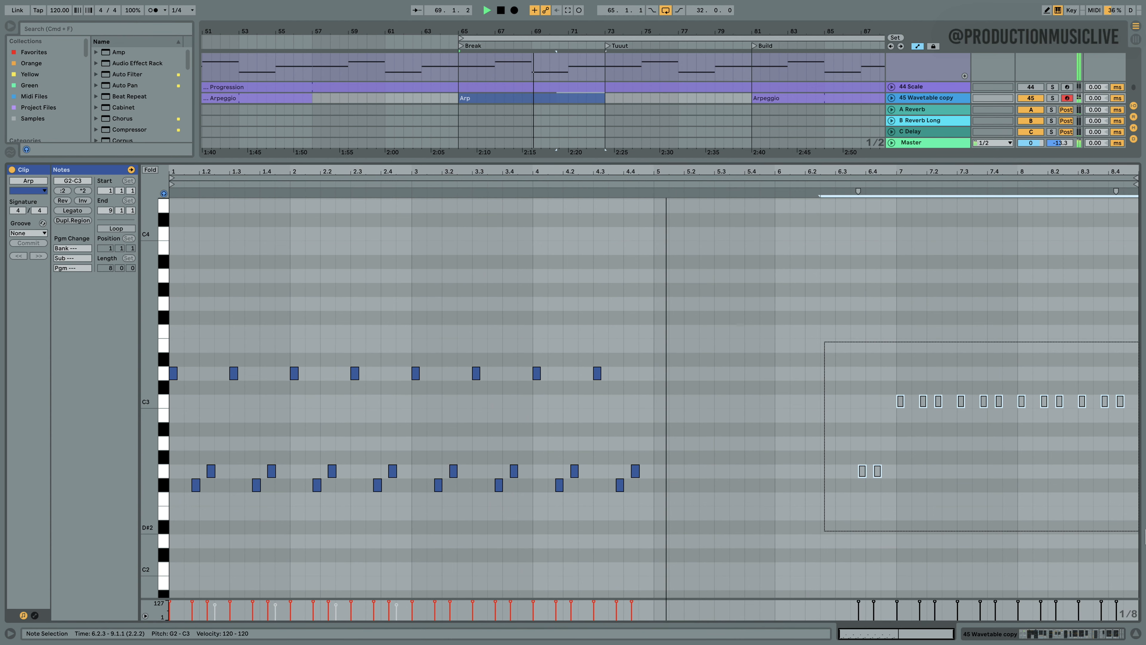
key(Delete)
- Check the Progression clip's chord notes and replay the four-bar Arp pattern with the full mix
drag(651, 502, 163, 354)
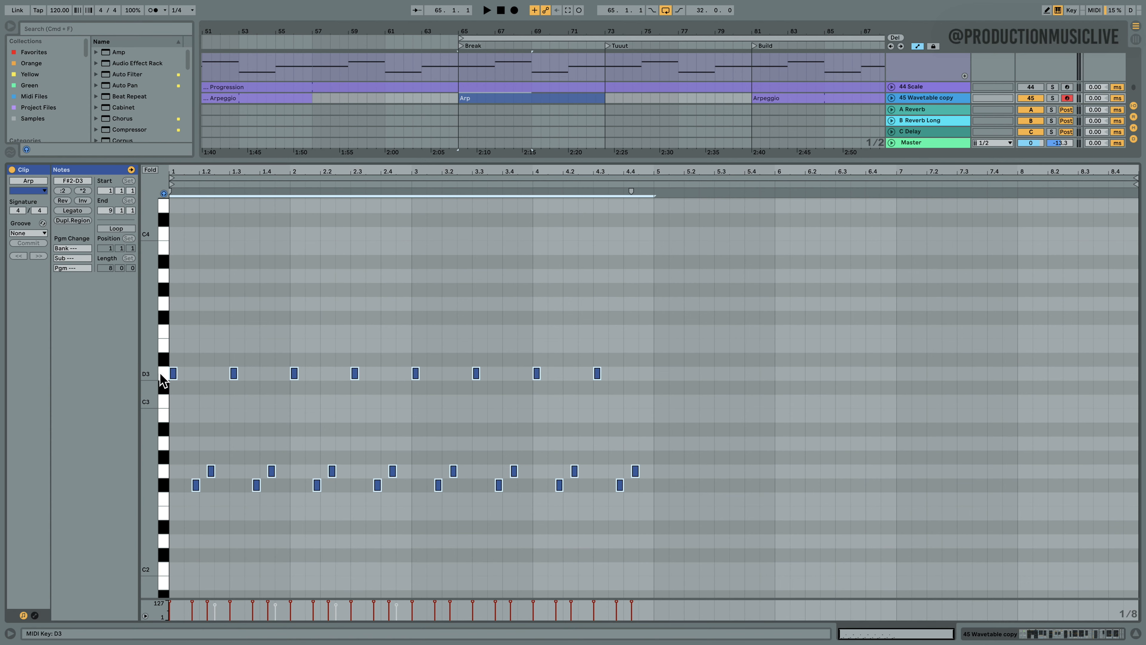
click(511, 73)
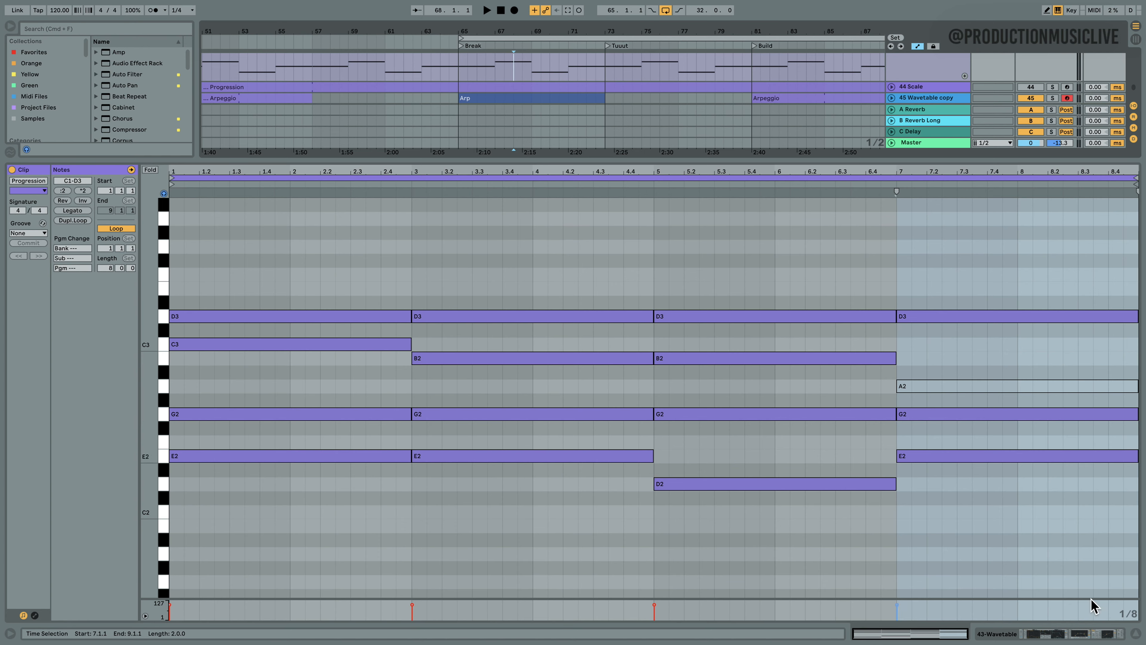
key(shift+Tab)
double_click(492, 378)
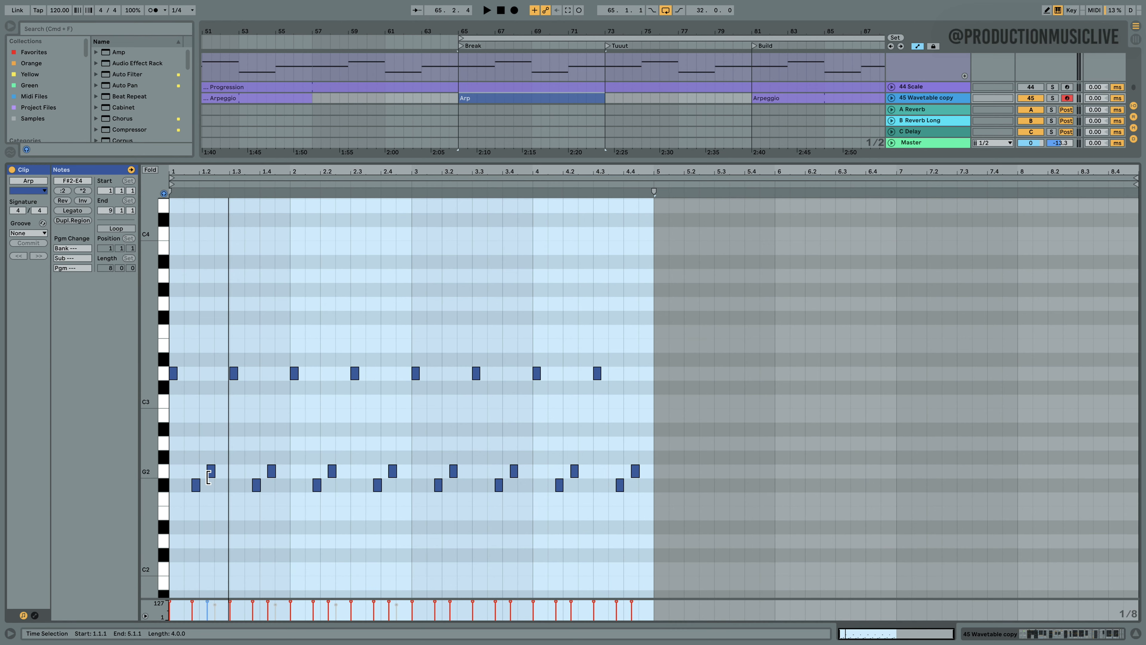
scroll(185, 493, up, 5)
key(space)
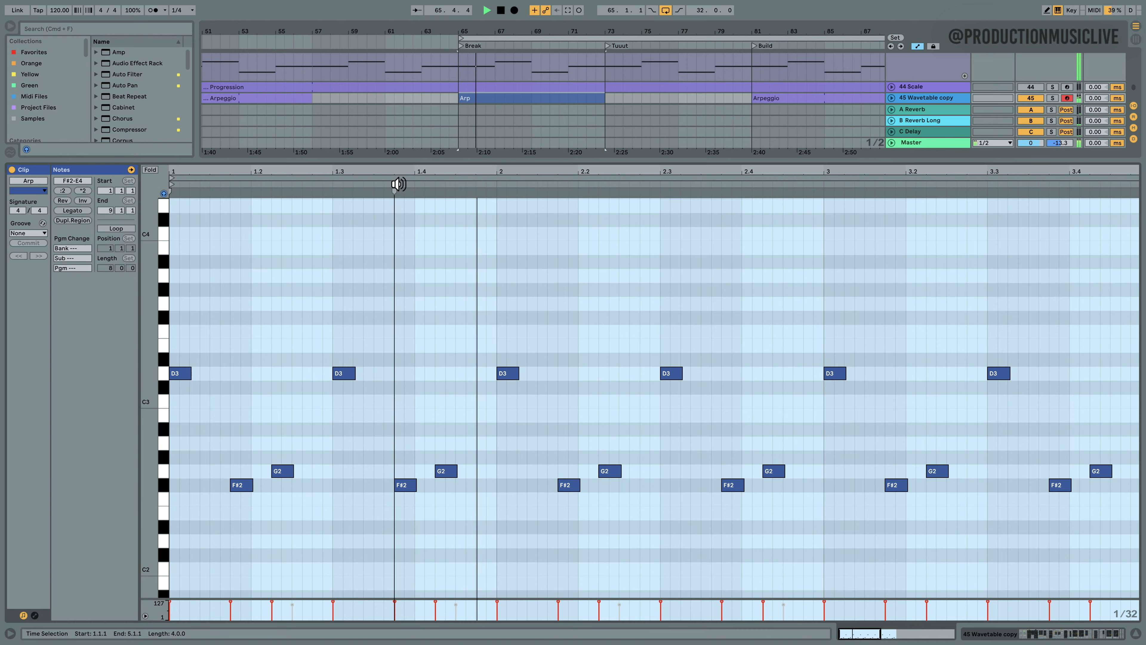
scroll(348, 288, down, 5)
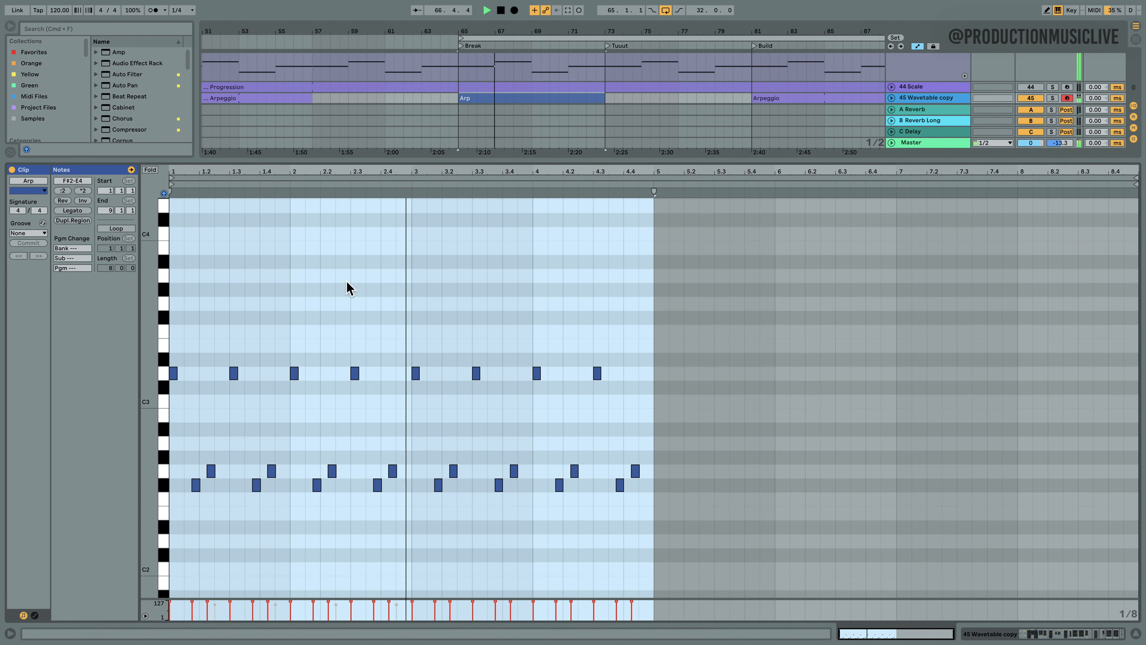
- Duplicate the four-bar Arp pattern into bars 5 to 8 and return to the track's device chain
key(super+a)
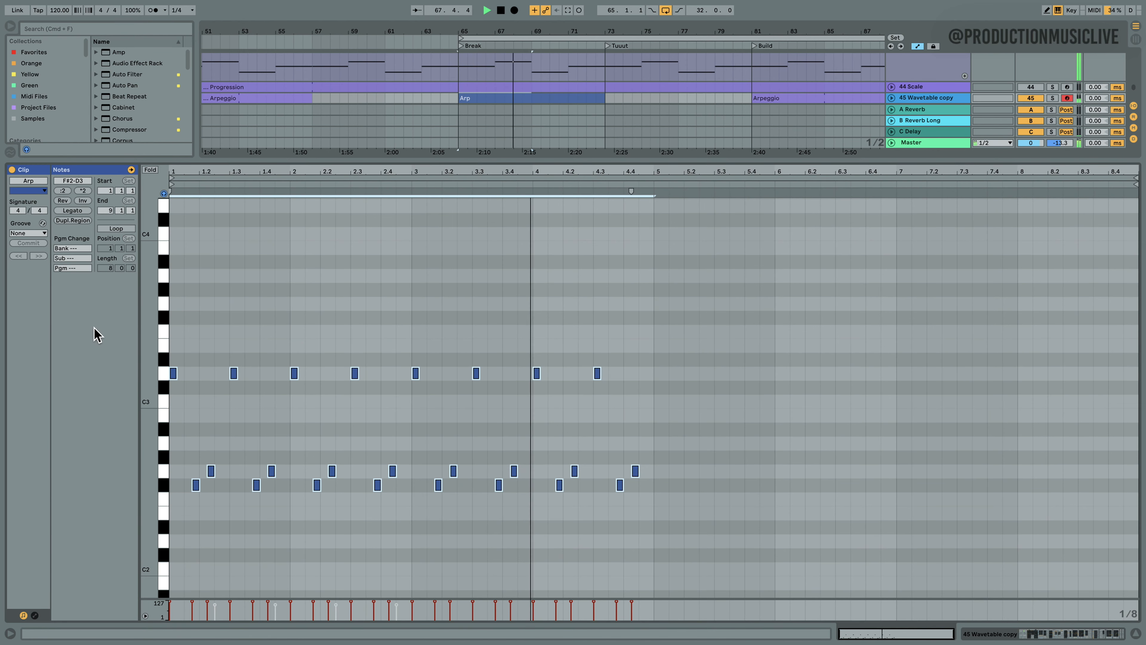
key(super+d)
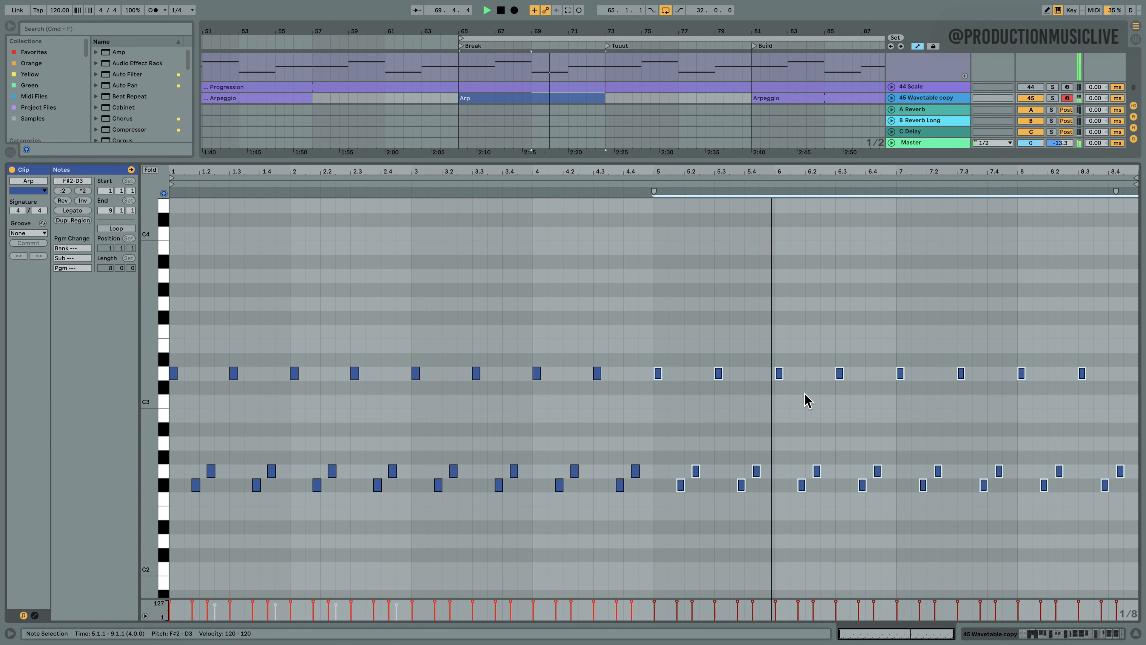
click(1002, 635)
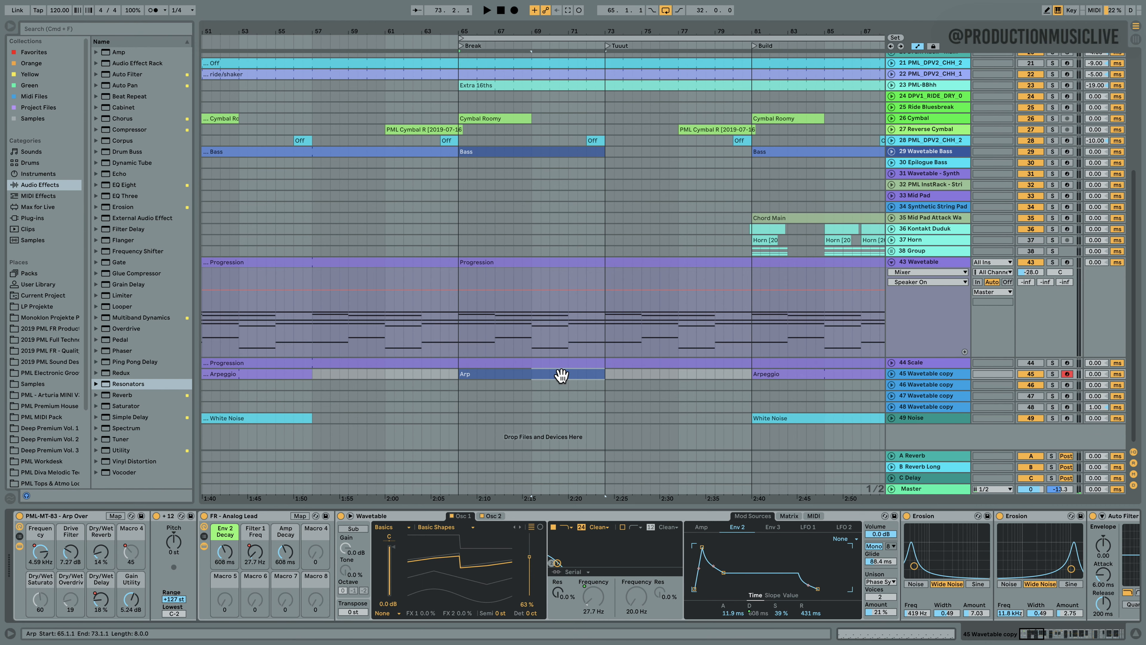
- Play the original Arpeggio clip at bar 1 of the 45 Wavetable copy track and open it for inspection
drag(543, 30, 482, 3)
click(240, 373)
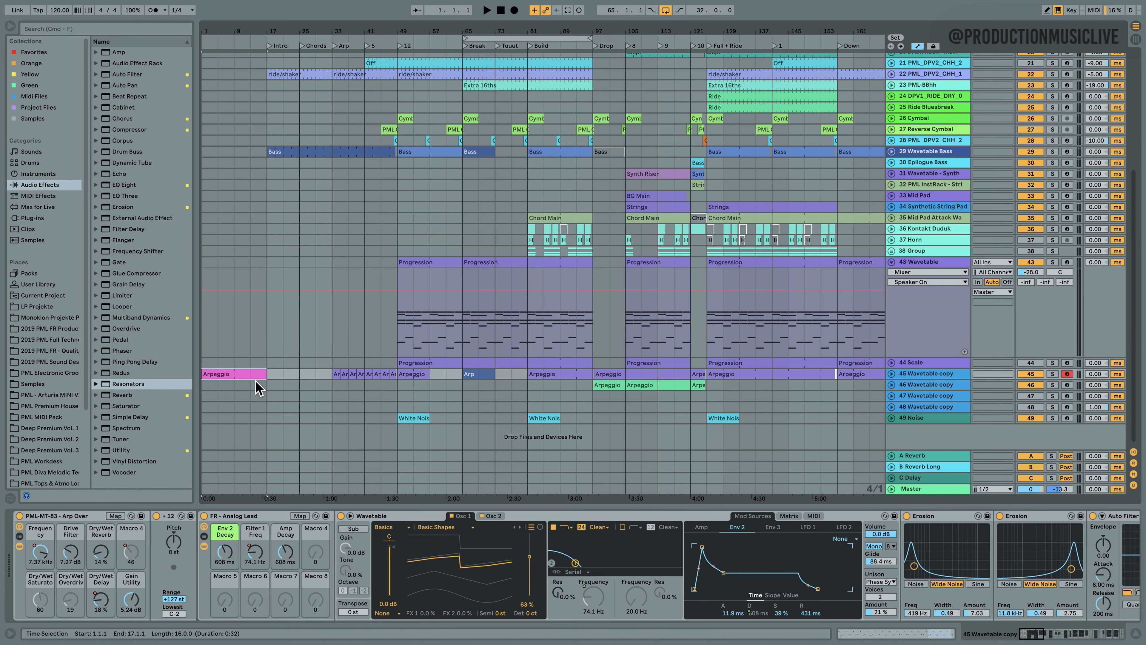
key(space)
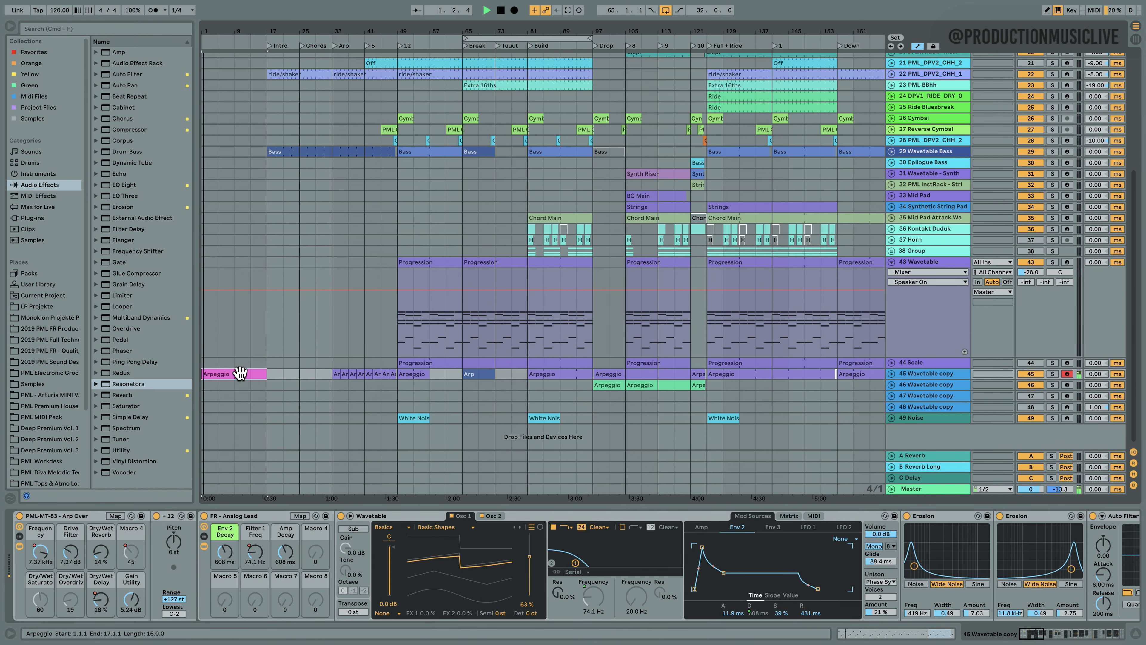
double_click(239, 374)
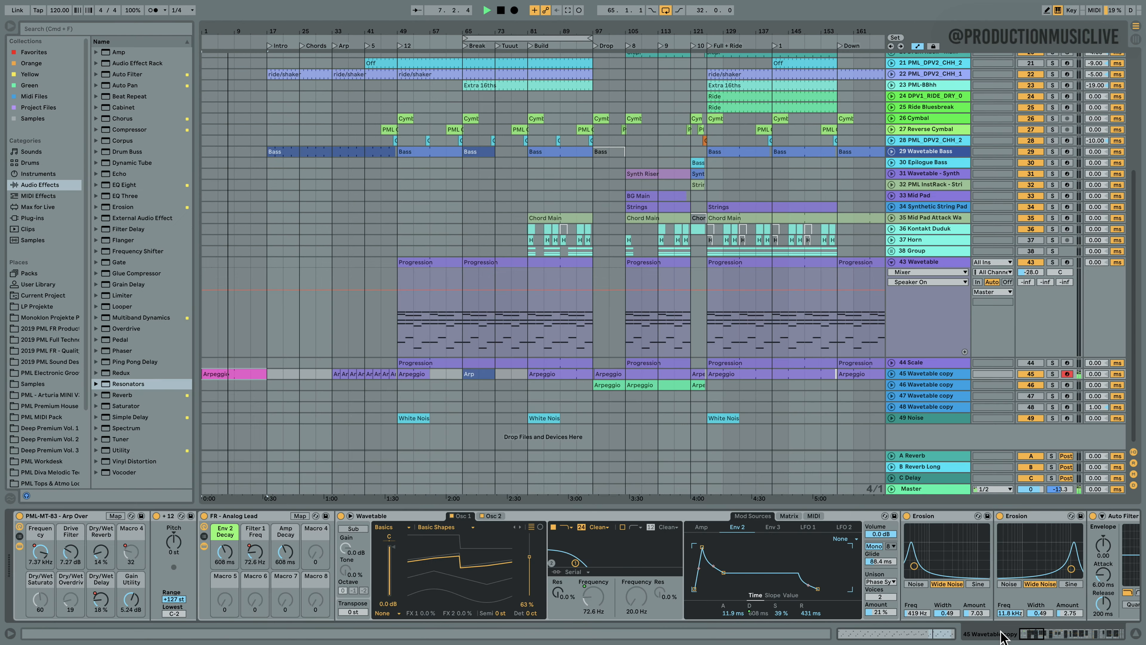
- Unfold the 45 Wavetable copy track around the Break and open its Arp clip for note editing
click(1000, 634)
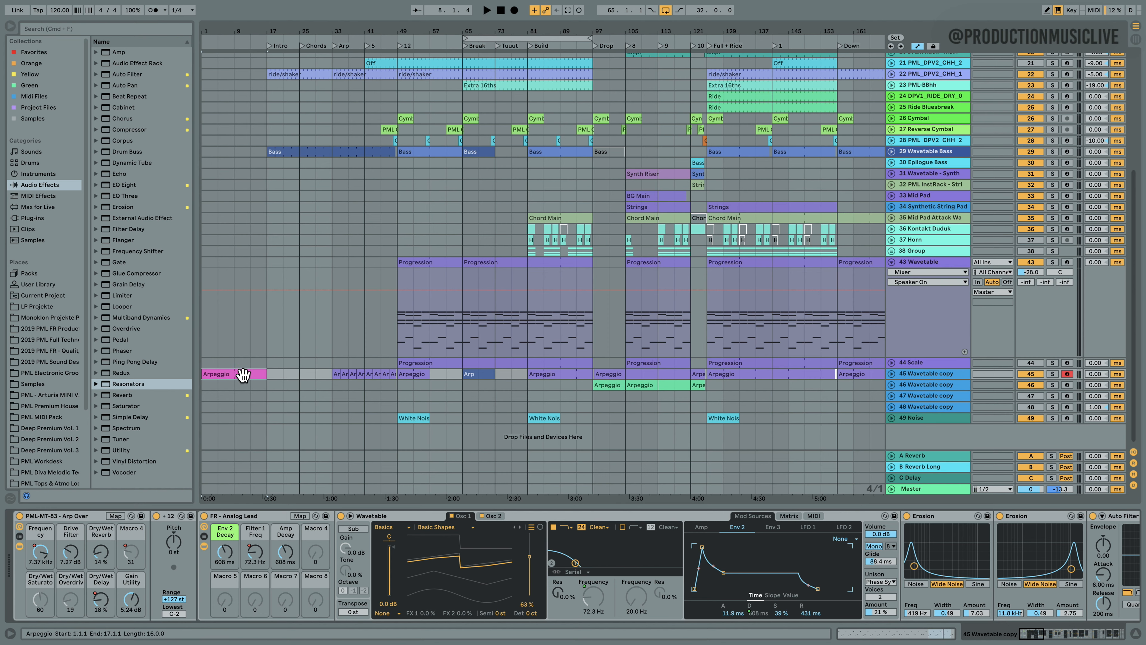
double_click(474, 373)
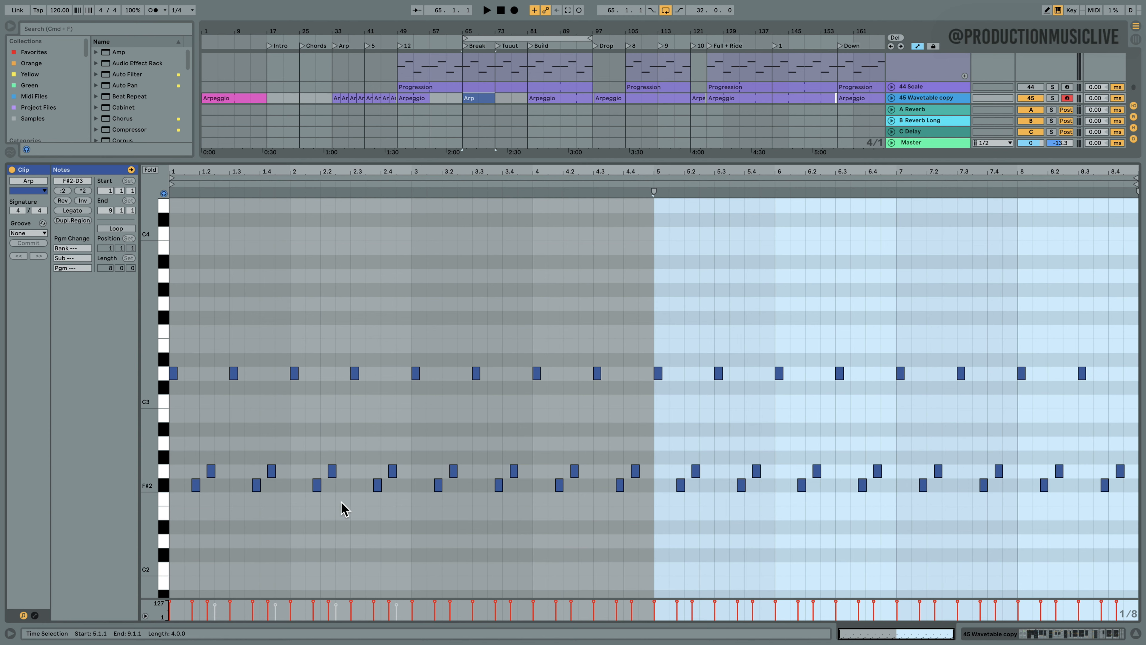
click(1096, 634)
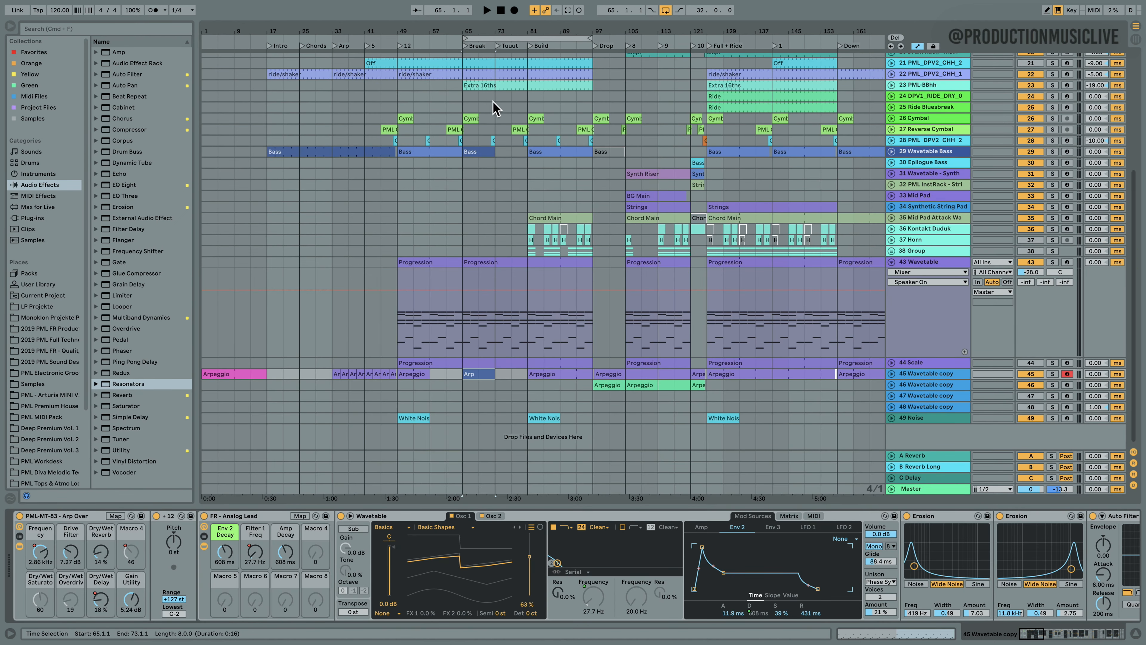
key(z)
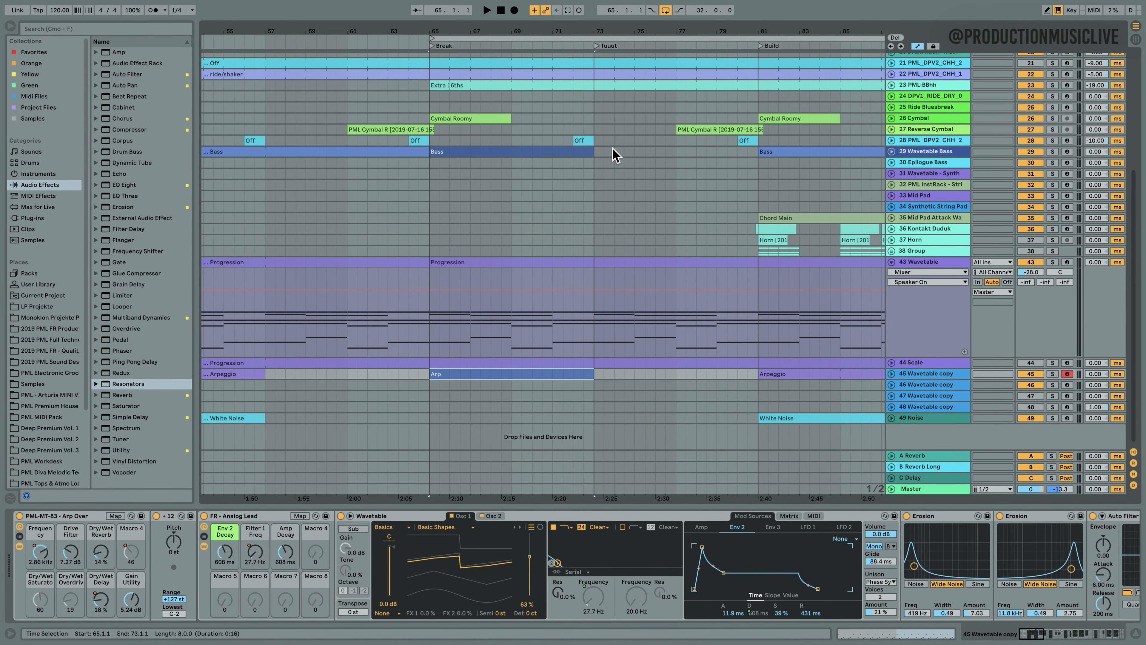
click(892, 374)
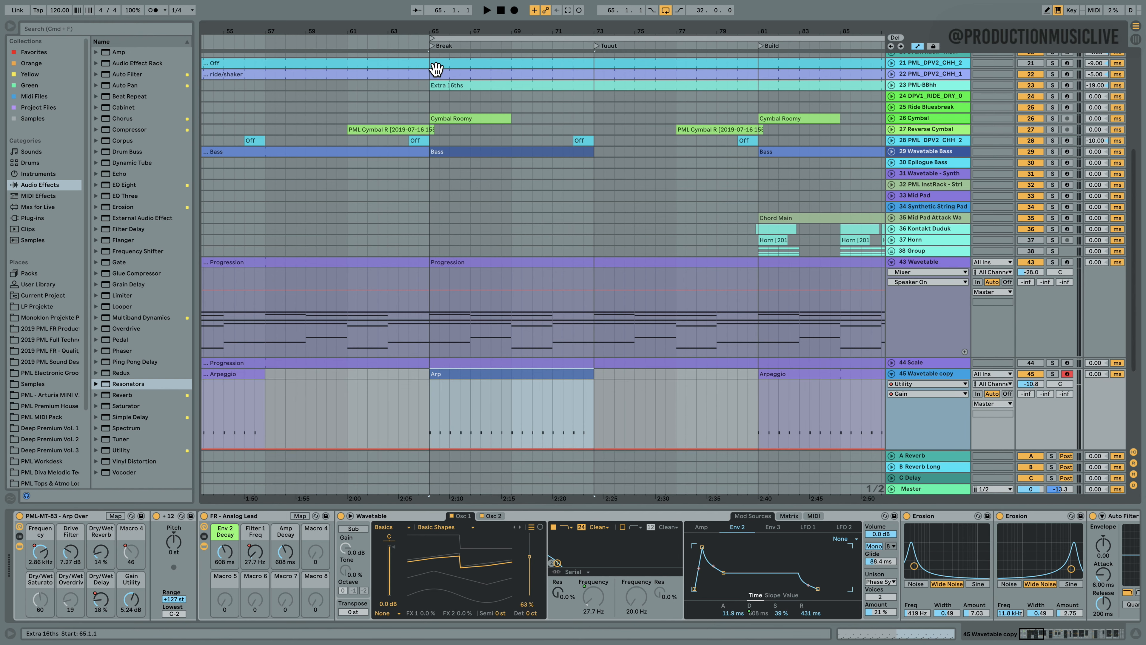
scroll(486, 213, down, 5)
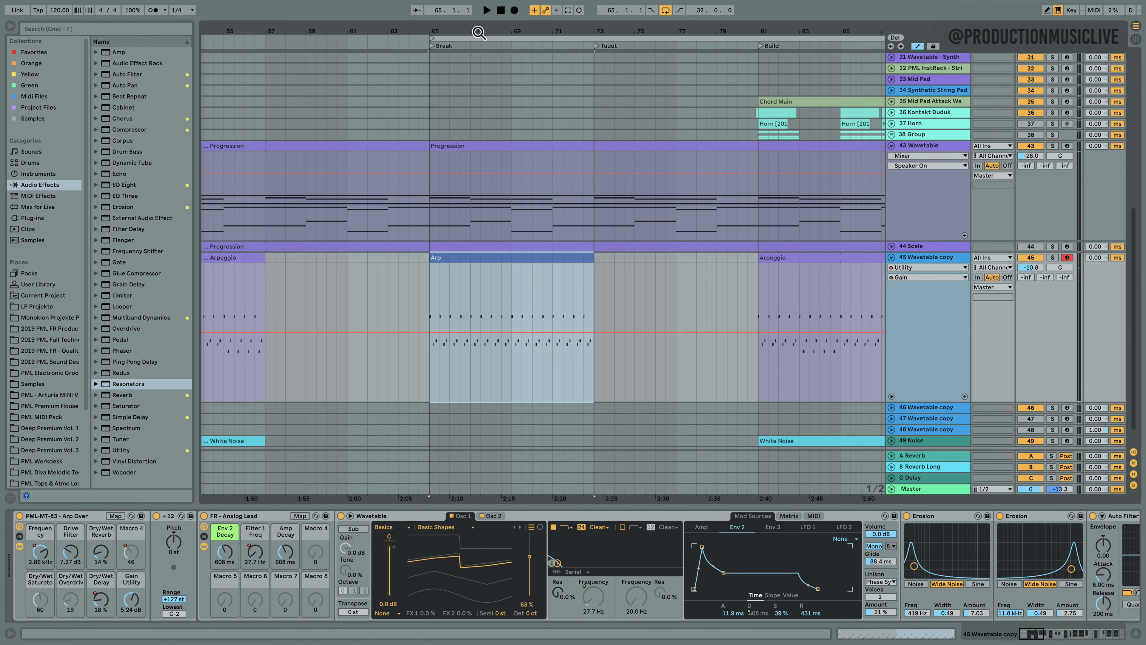
drag(479, 33, 479, 20)
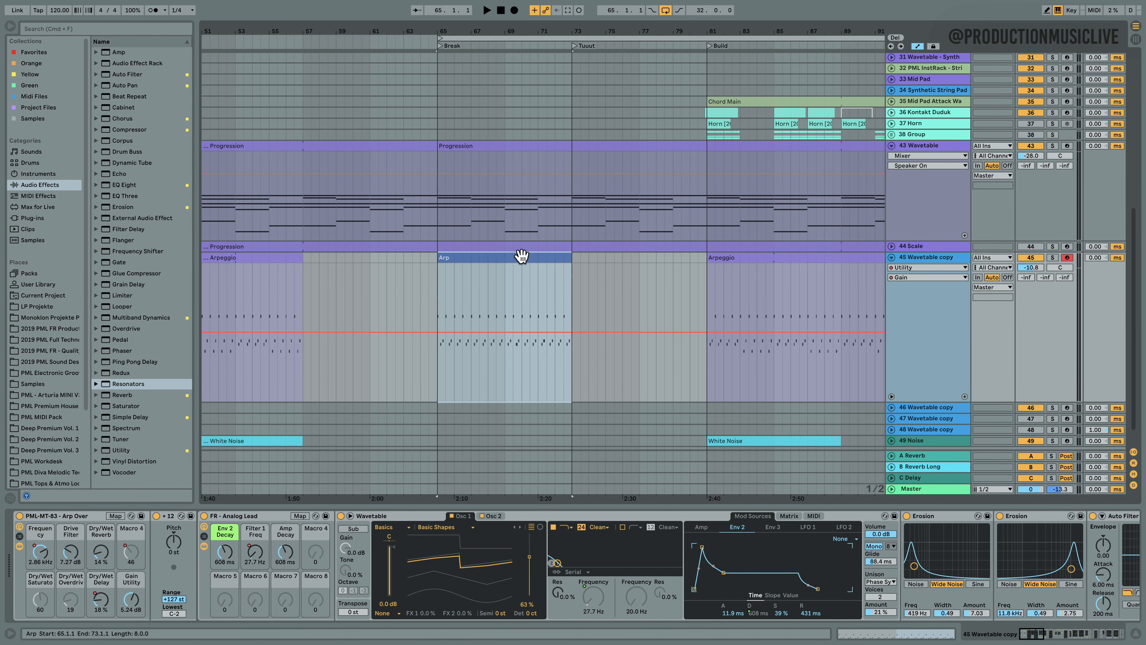
double_click(488, 261)
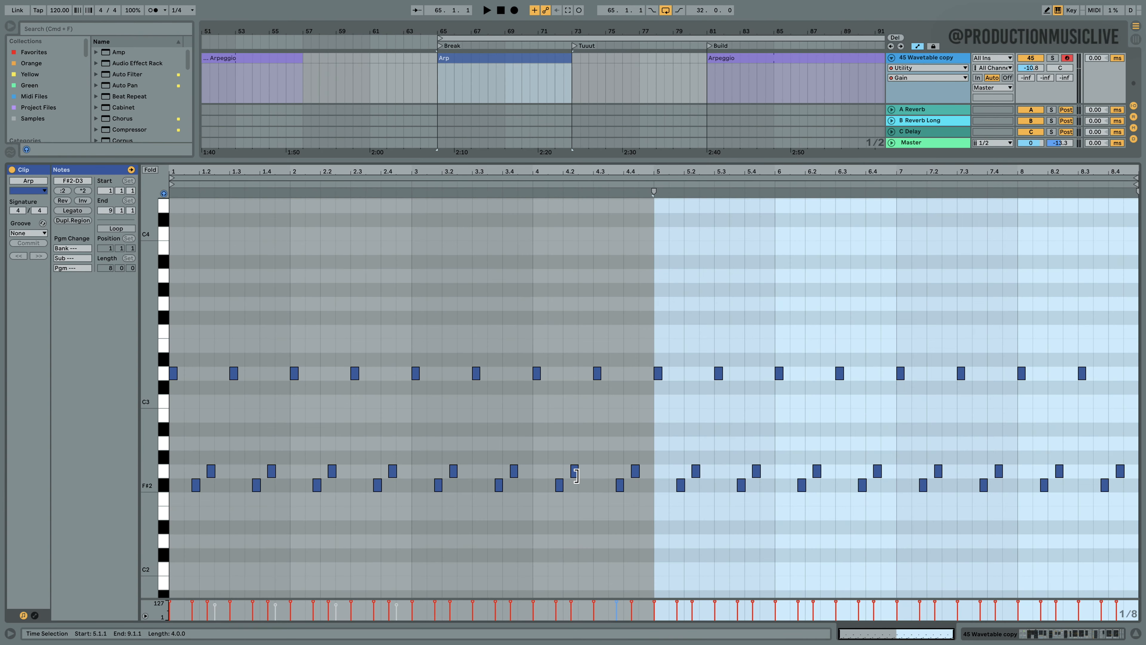
- Start playback and lower the four F#2 notes in bars 3 and 4 of the Arp clip to E2
key(space)
drag(407, 486, 543, 502)
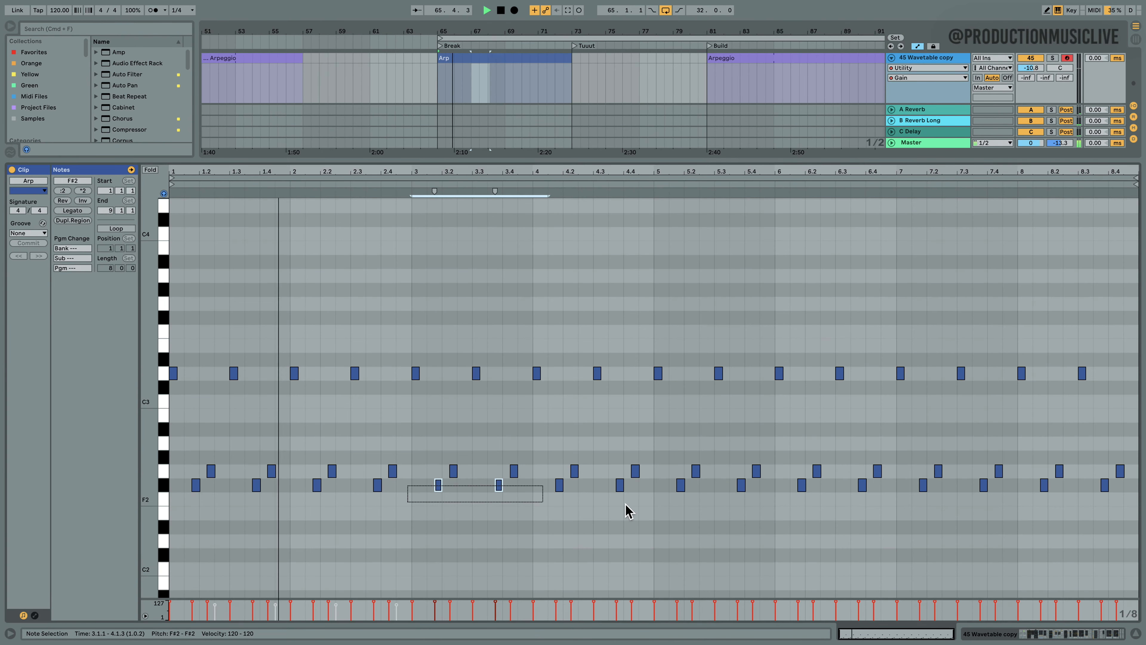
drag(629, 513, 640, 502)
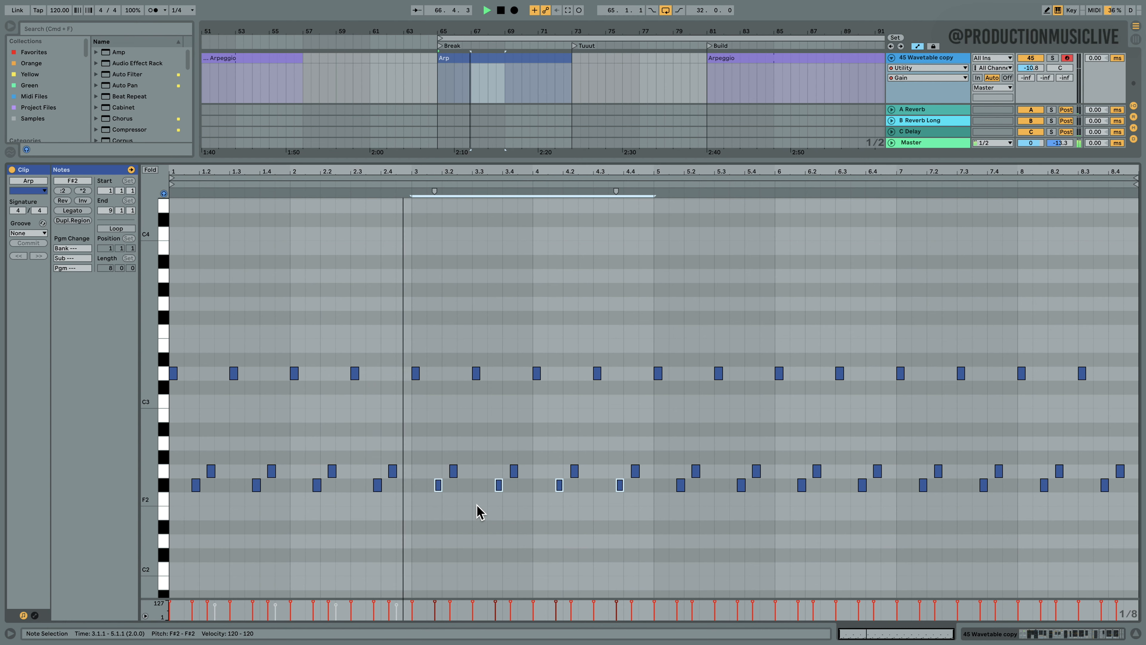
key(Down)
key(Down)
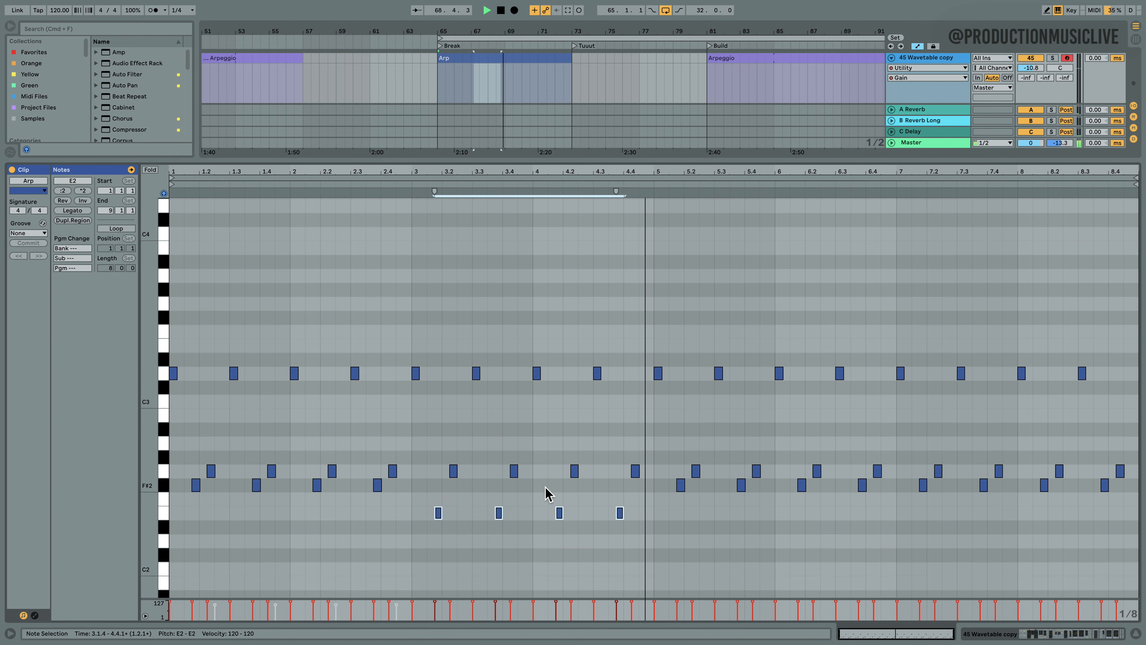
- Lower the four F#2 notes in bars 7 and 8 of the Arp clip to E2
drag(897, 485, 1128, 497)
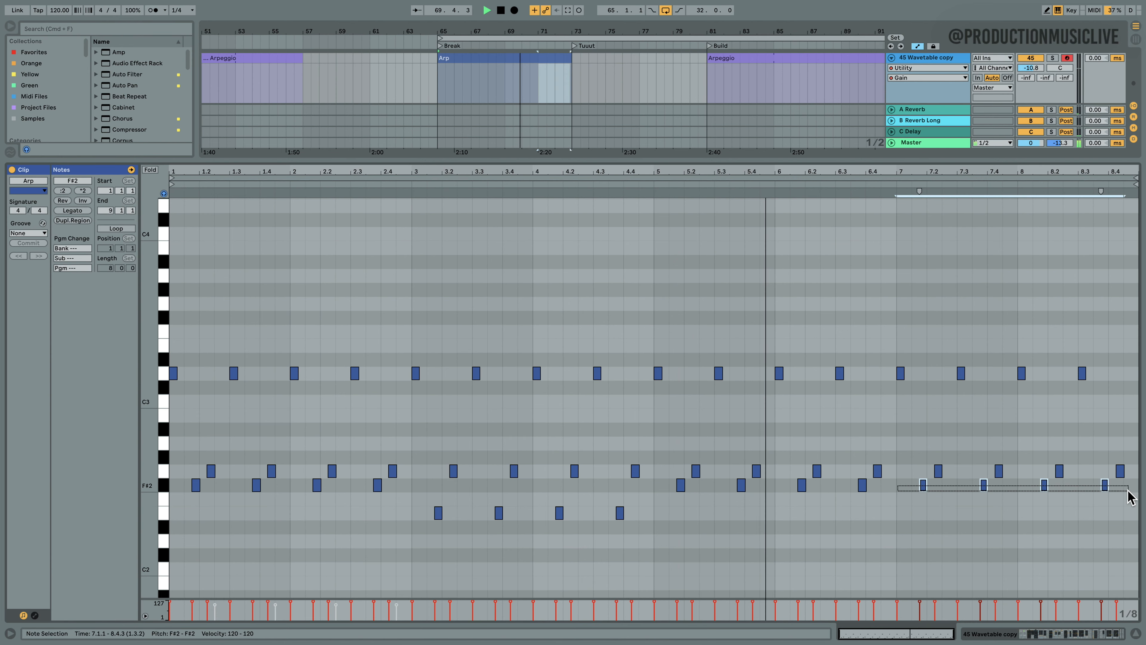
key(Down)
key(Down)
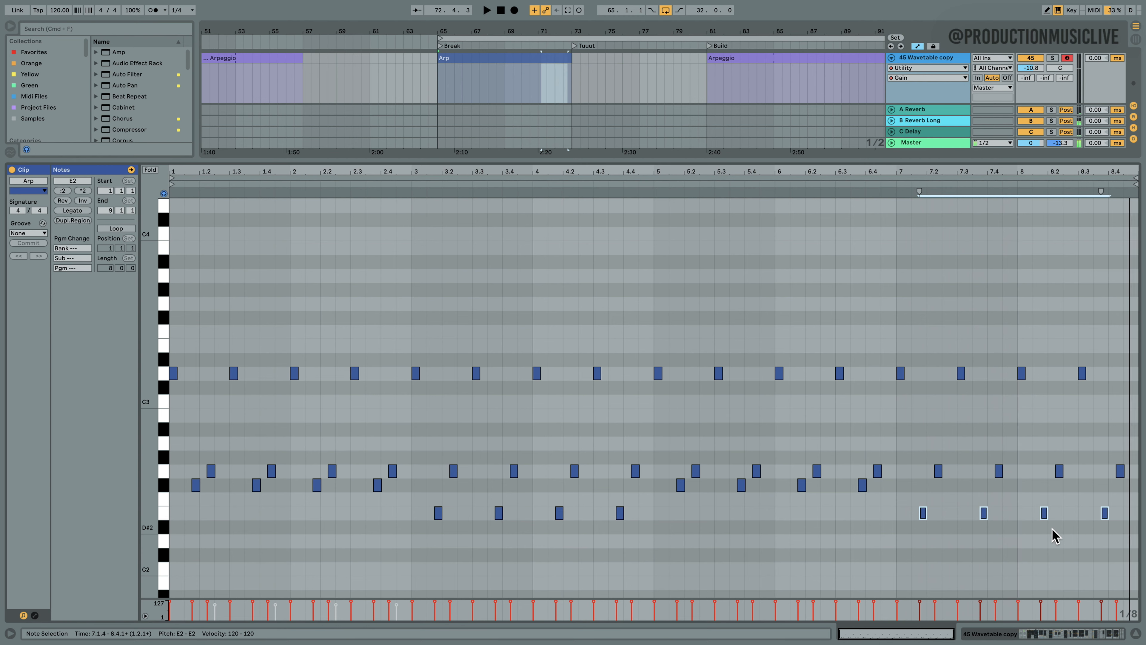
- Listen to the edited Arp pattern in the arrangement and reopen its notes for checking
click(1032, 633)
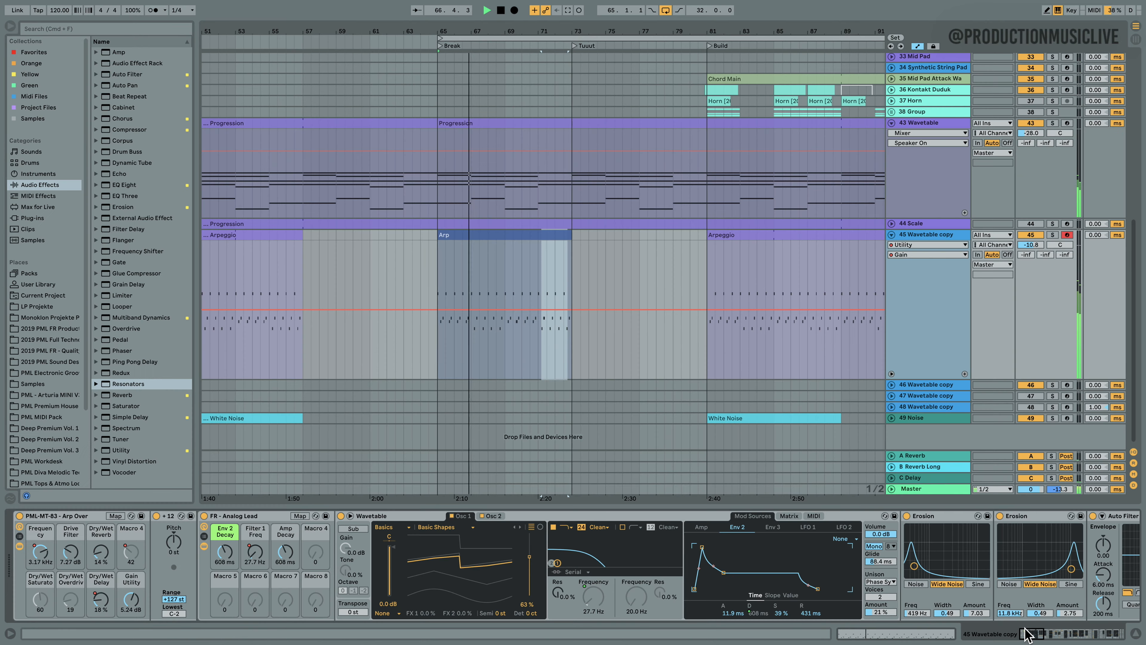
click(497, 235)
double_click(509, 235)
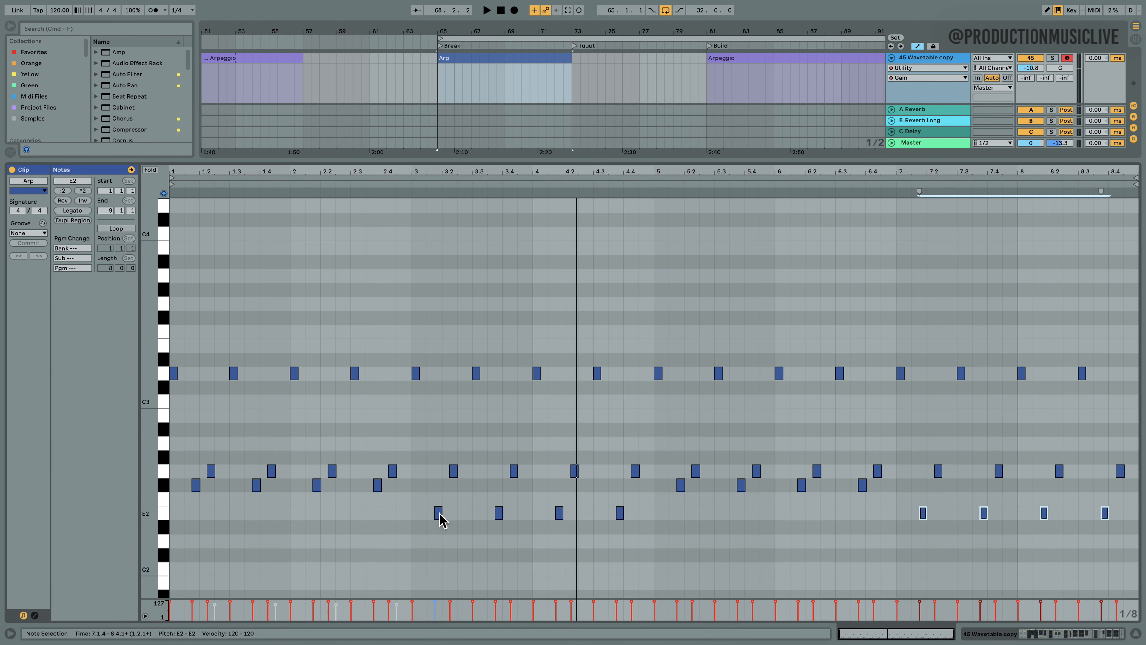
- Return to the arrangement and duplicate the eight-bar Arp clip so it fills the Break up to bar 81
click(1135, 181)
click(1083, 634)
click(499, 237)
key(super+d)
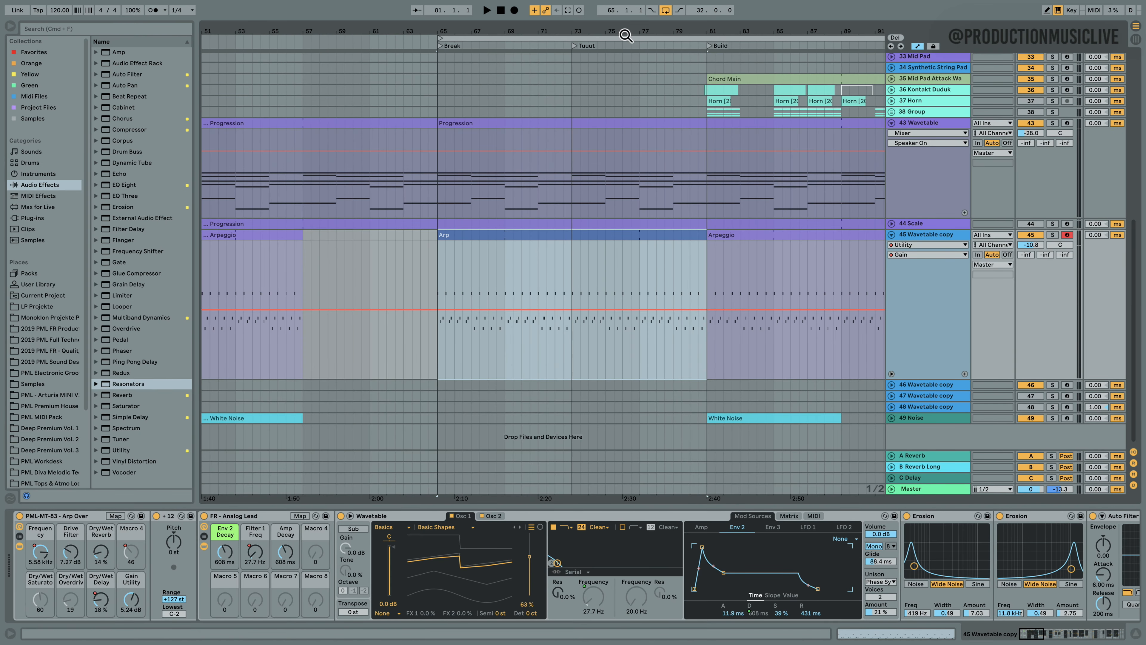
- Play the Break from bar 65 with the extended Arp and view the surrounding tracks
drag(626, 36, 569, 16)
scroll(668, 251, up, 5)
key(space)
scroll(639, 312, down, 3)
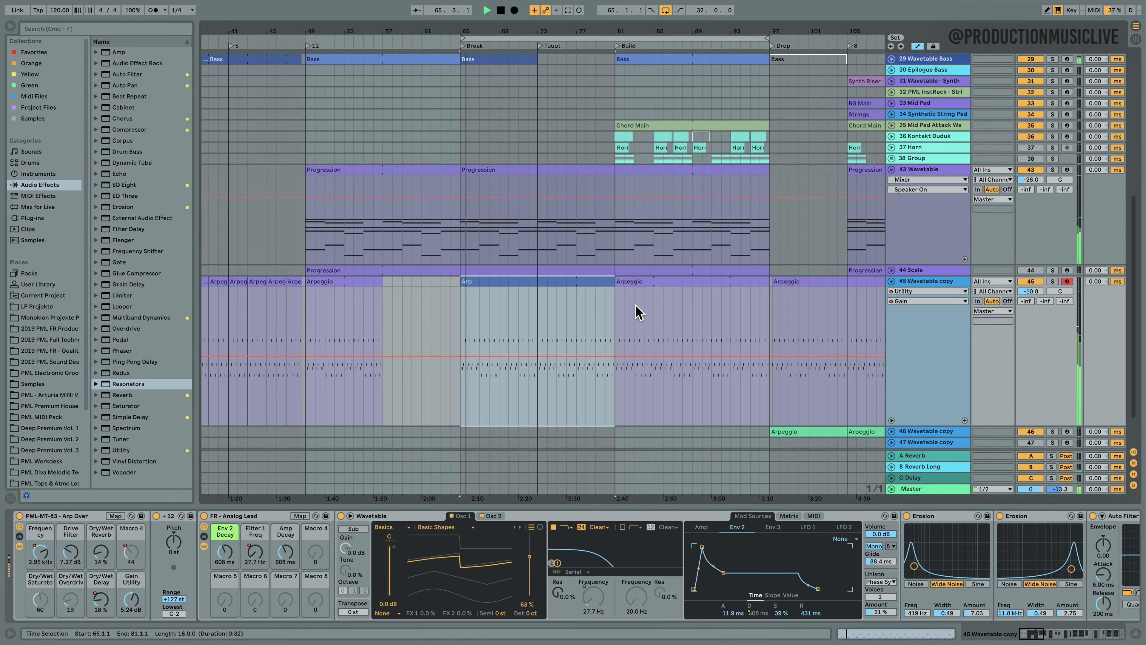
scroll(638, 312, down, 2)
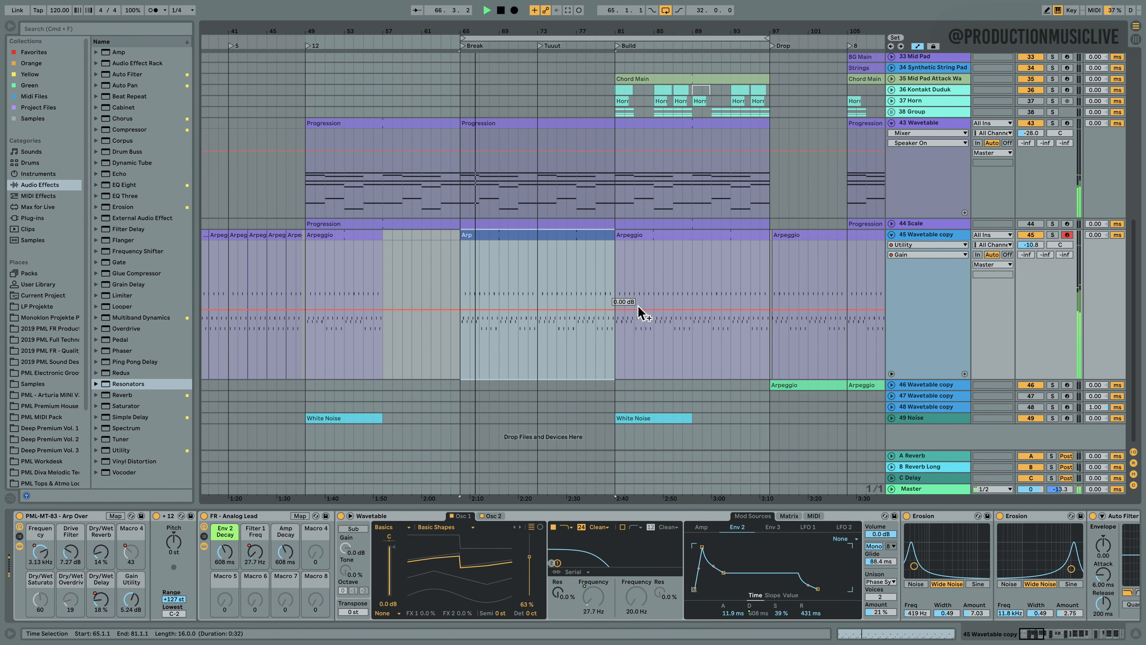
scroll(635, 326, up, 6)
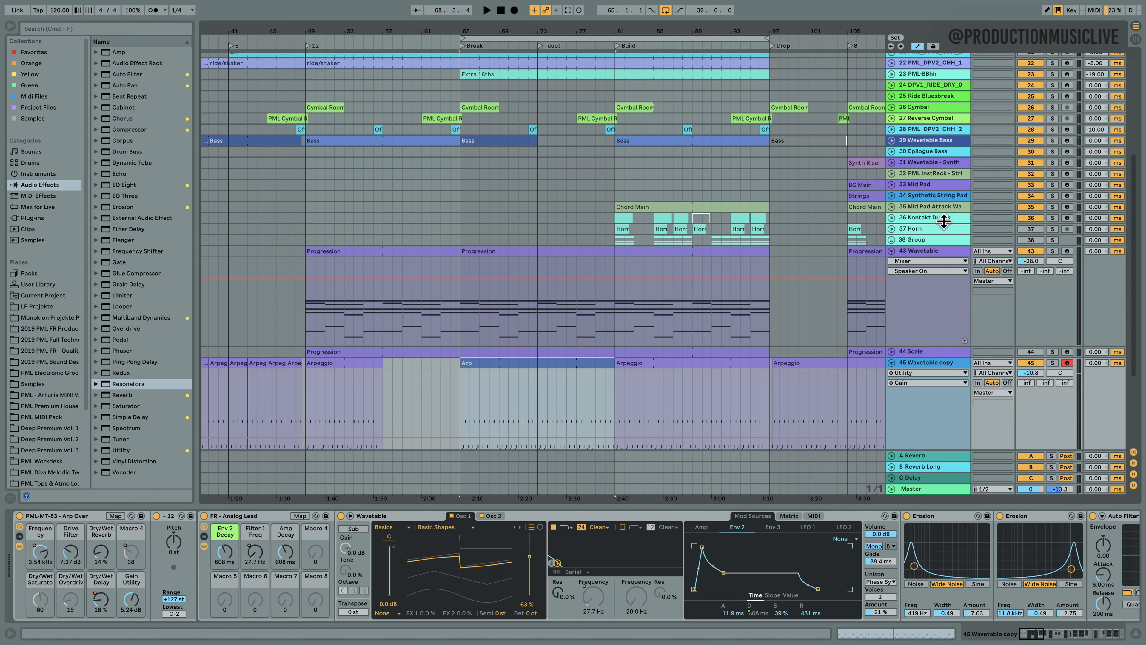
- Arm the 36 Kontakt Duduk track and show its Kontakt window with the Duduk Vibrato instrument, moved off the Break clips
click(1067, 218)
click(952, 216)
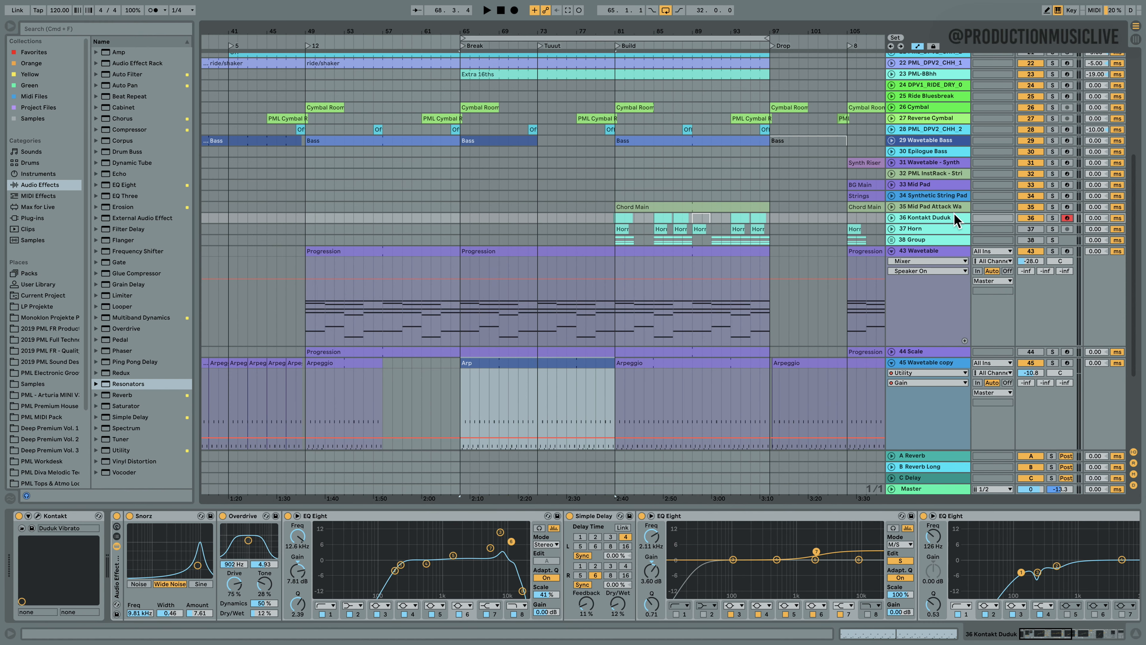
click(38, 517)
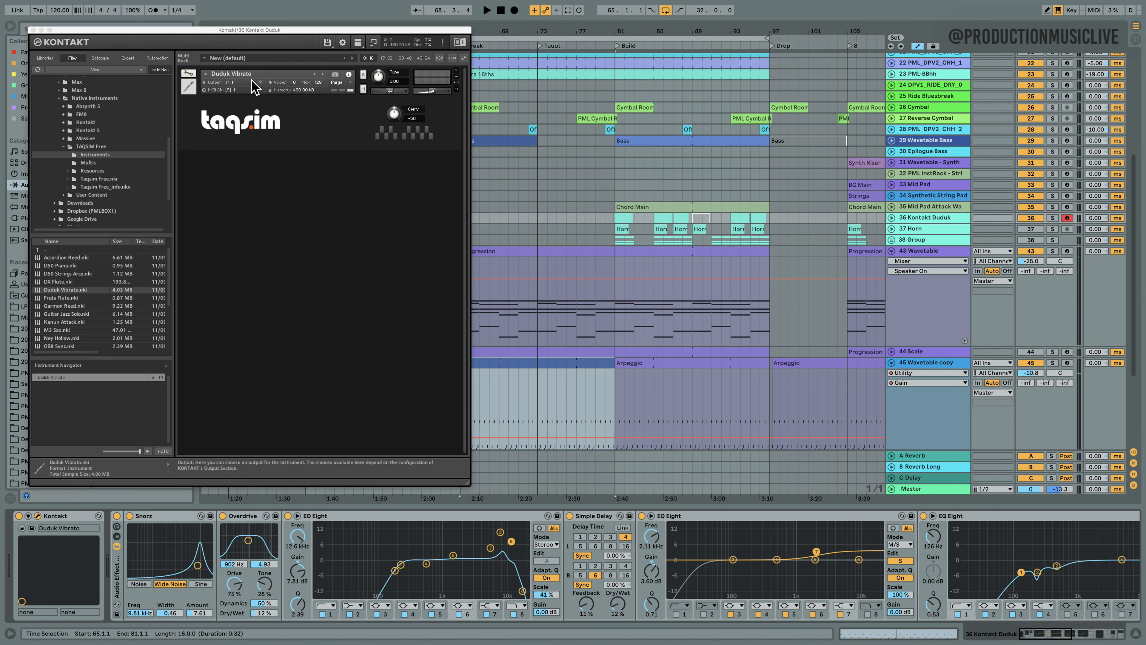
drag(436, 33, 417, 27)
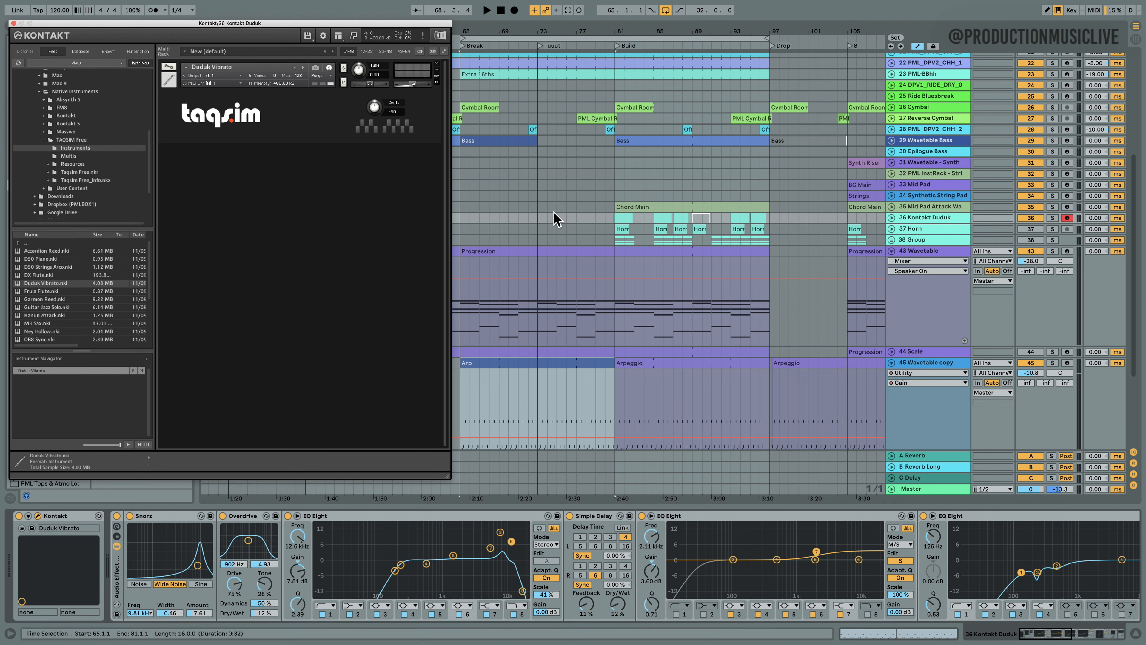
- Play the Break from bar 65 while trying out the Duduk sound, and close the Kontakt window
click(462, 218)
key(space)
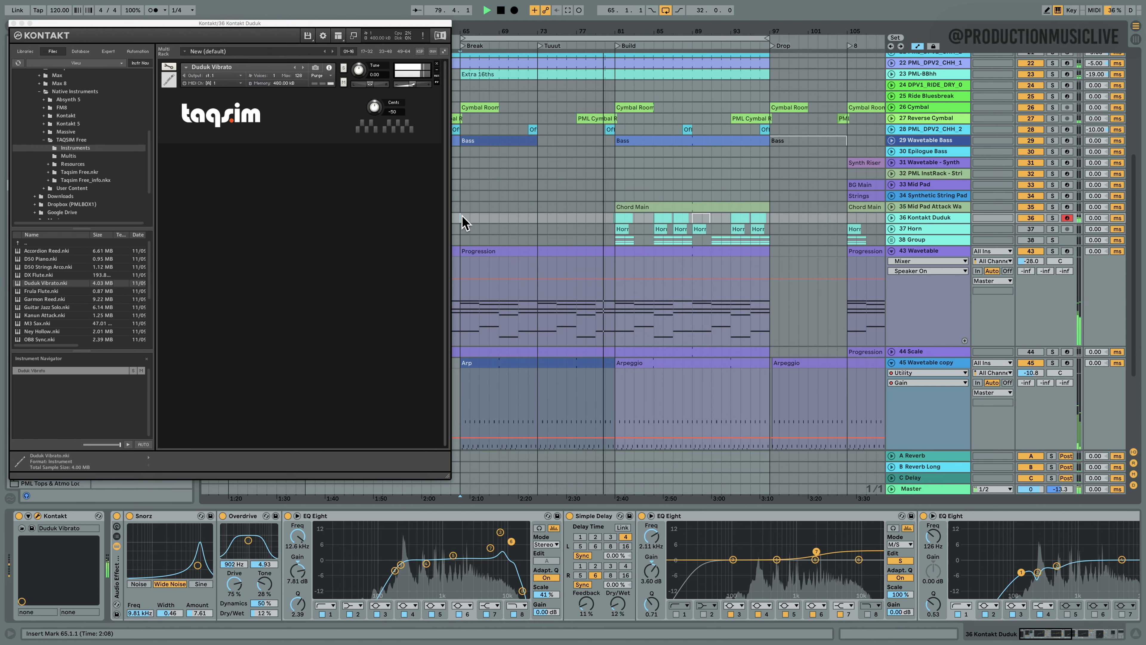
key(space)
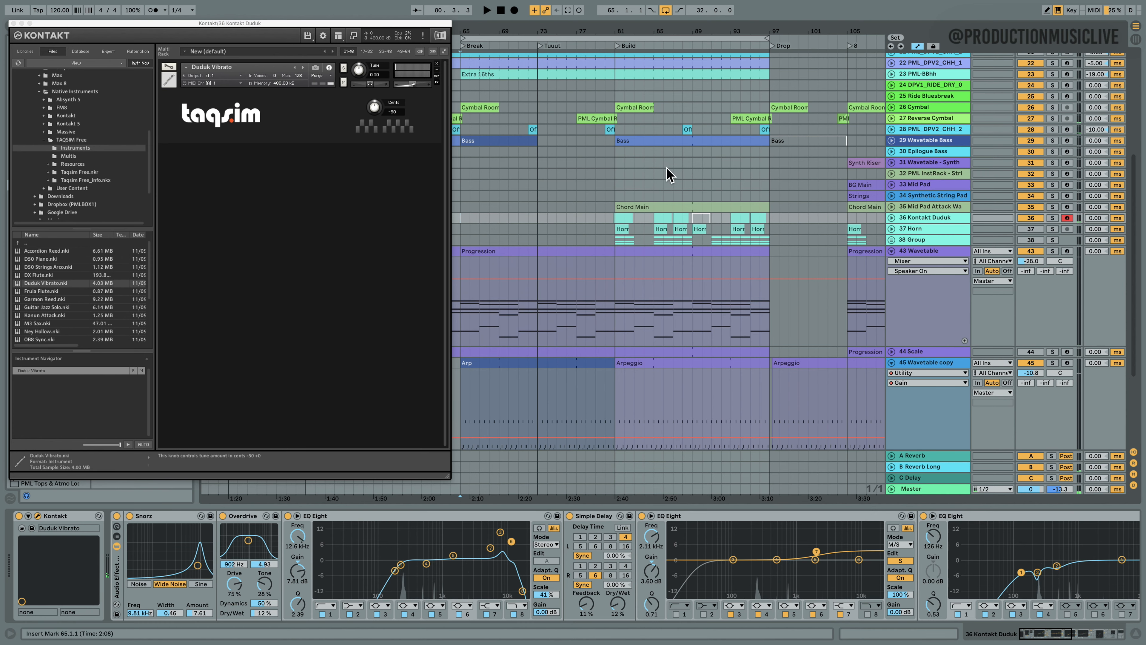
click(14, 23)
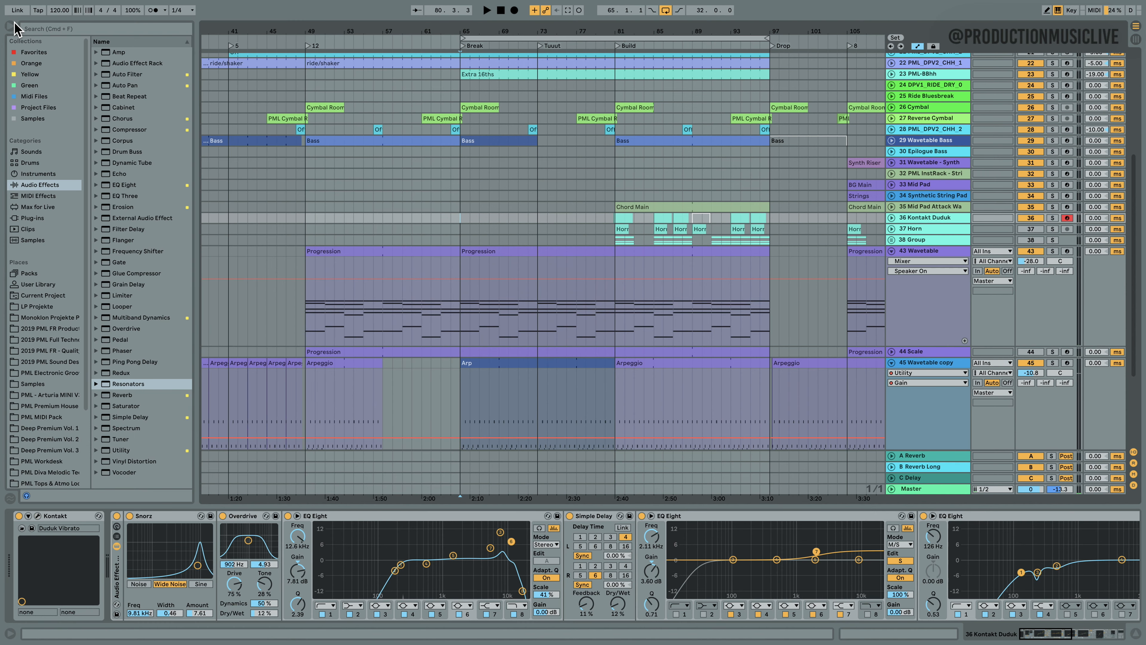
- Unfold the Kontakt Duduk track, copy its clip at bar 81 to bar 65, and play the Break with it
scroll(892, 243, up, 2)
click(892, 241)
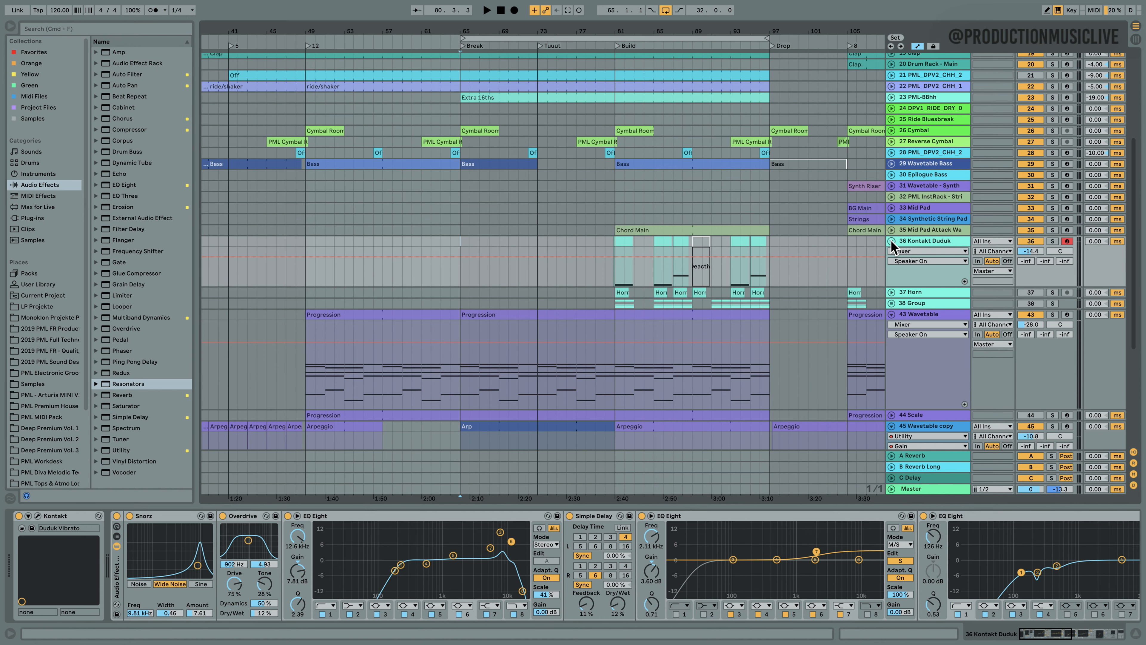
click(625, 242)
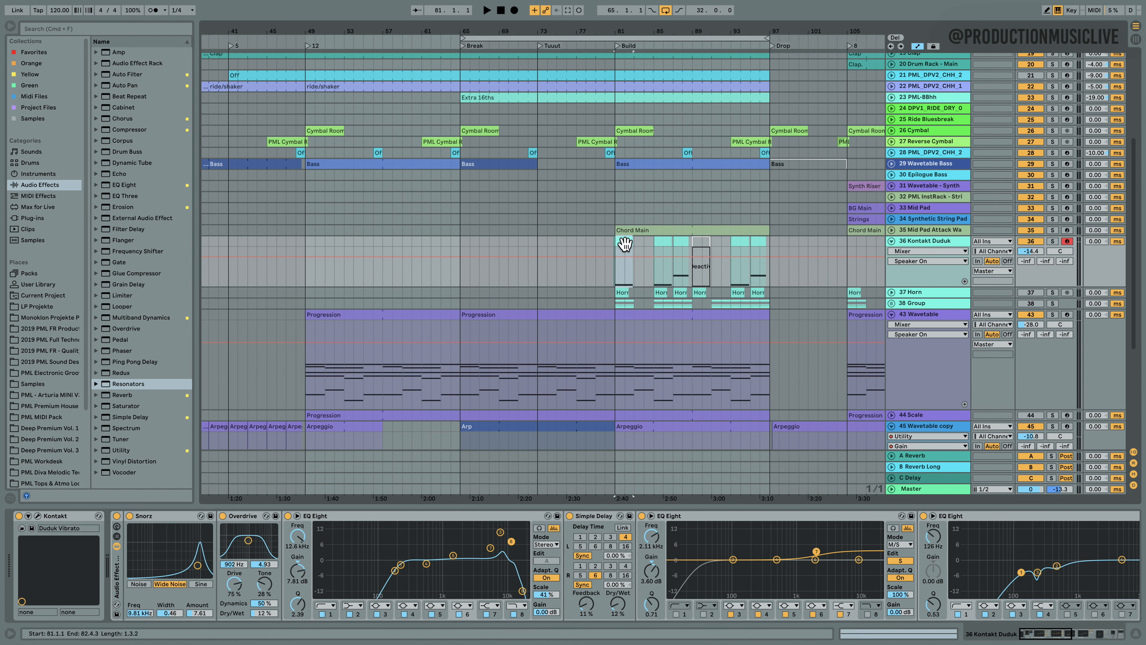
drag(624, 244, 474, 253)
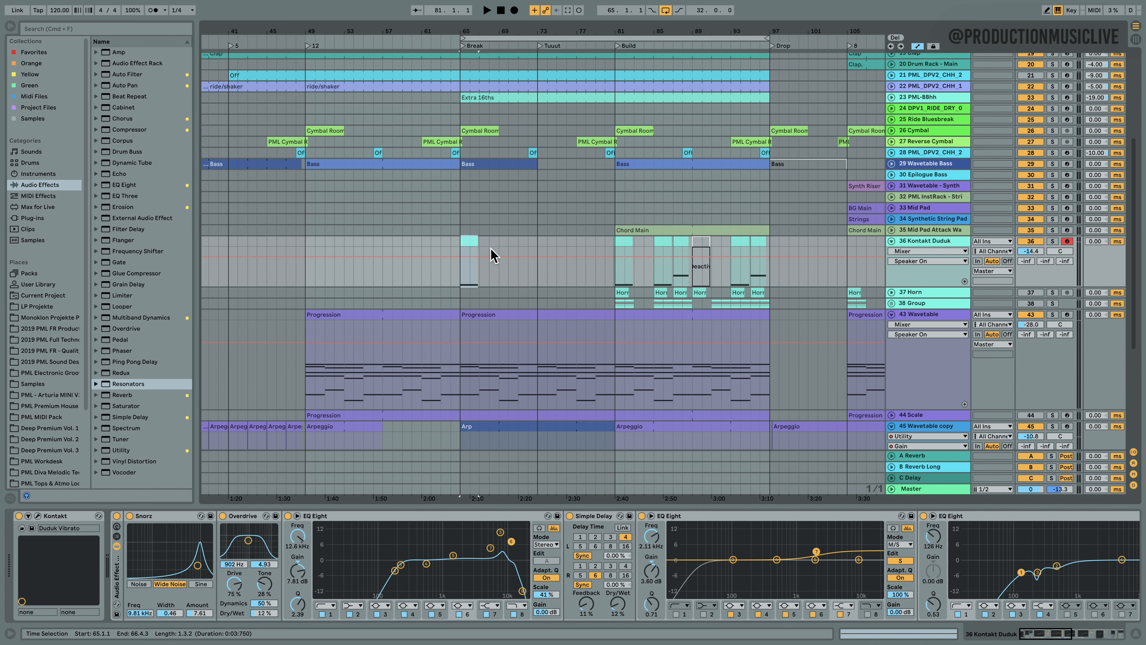
key(space)
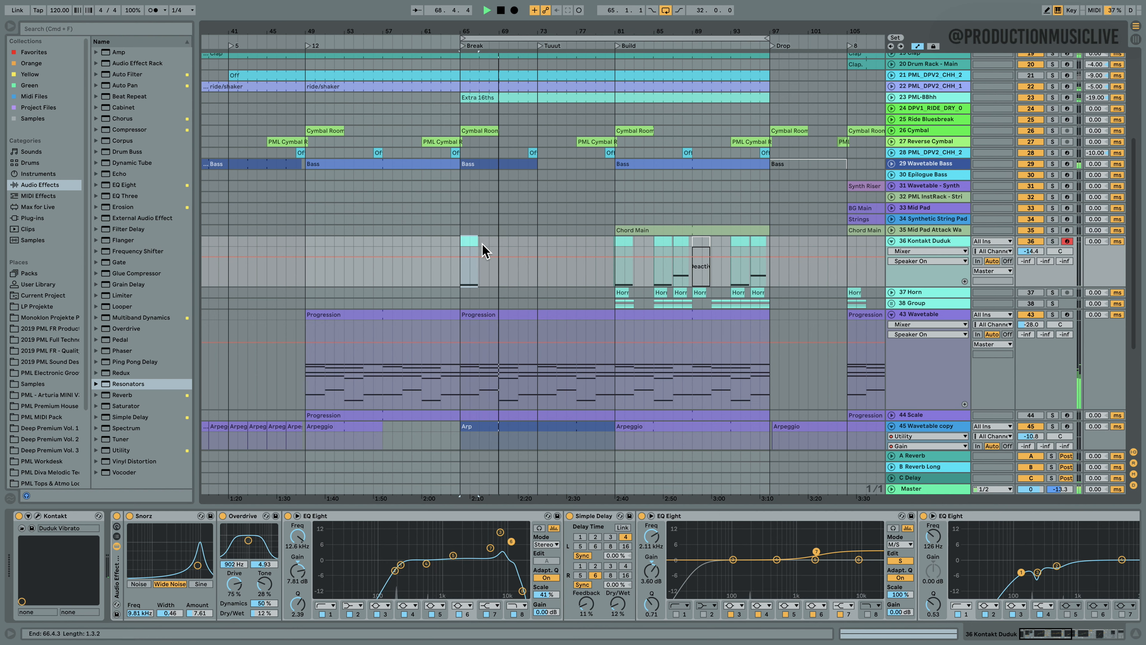
key(space)
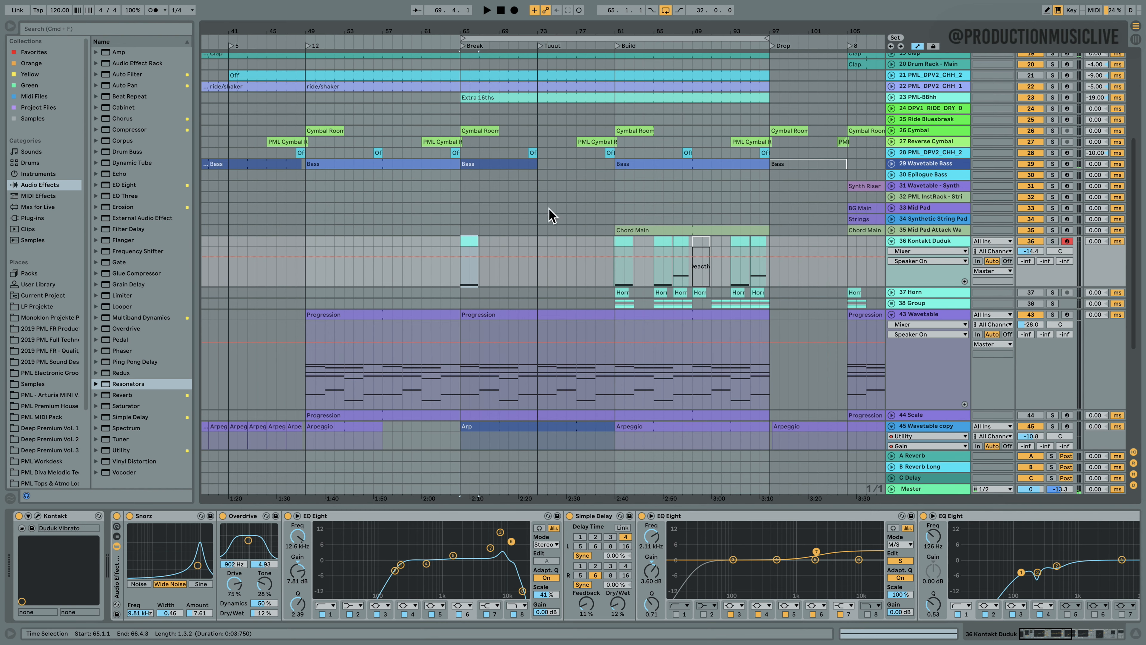
- Inspect the second oscillator of the Wavetable on the 35 Mid Pad Attack track, and solo and arm that track
click(877, 235)
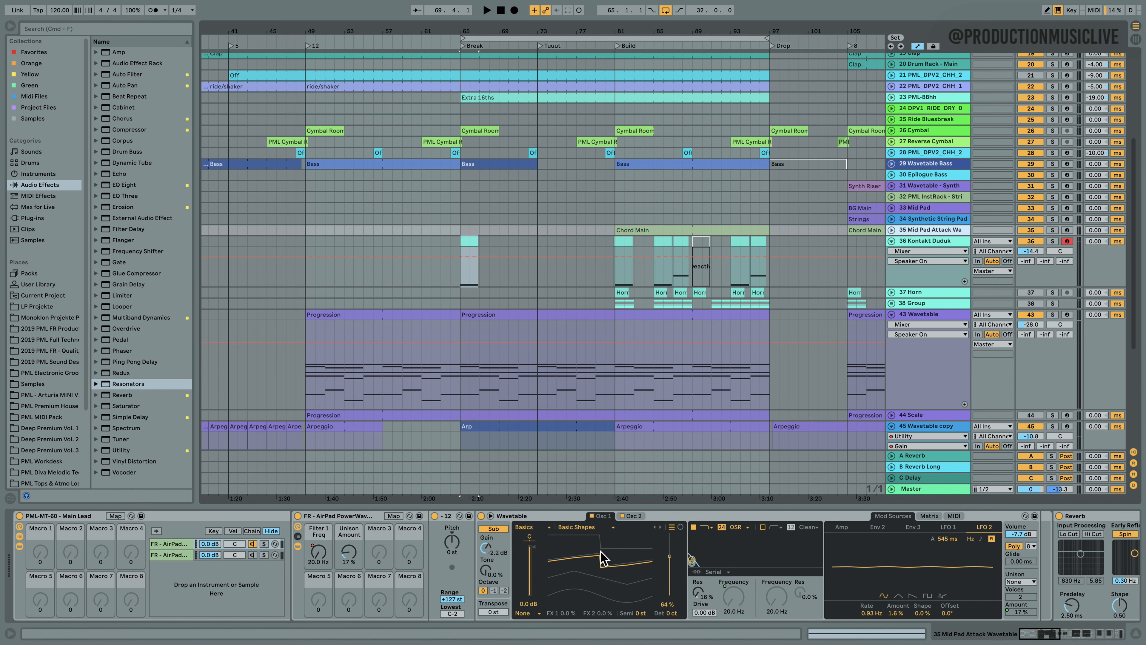
click(632, 517)
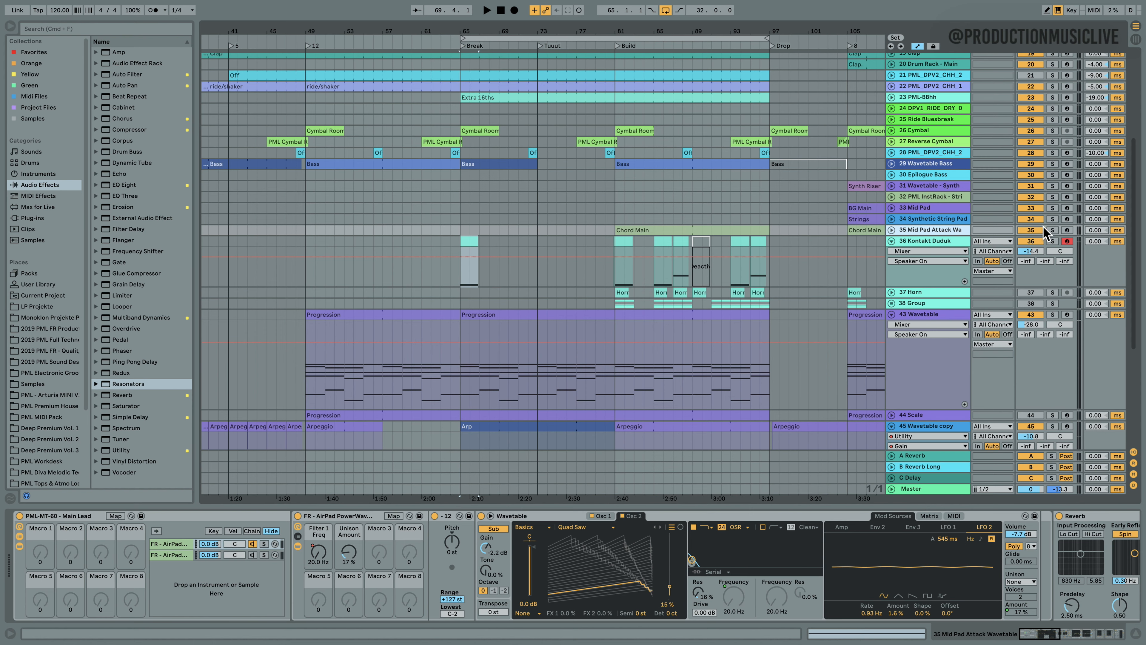
click(1052, 230)
click(1067, 230)
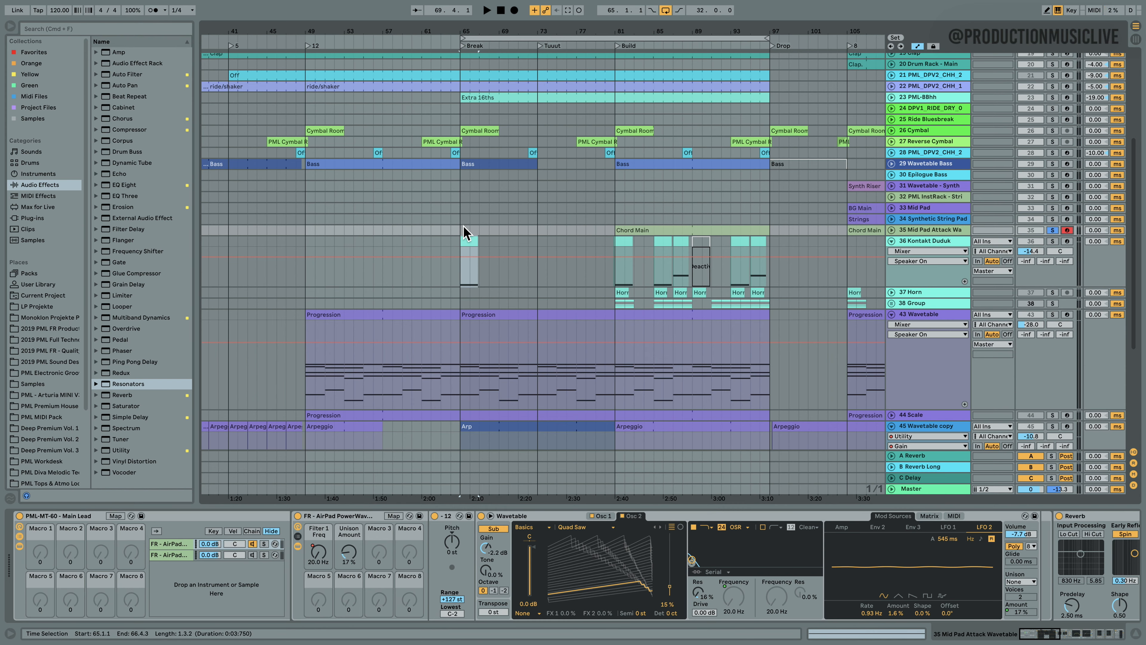
- Create an empty MIDI clip from bar 65 to 73 on the Mid Pad Attack track and draw a two-bar C3 note at its start
drag(463, 225, 543, 224)
key(super+shift+m)
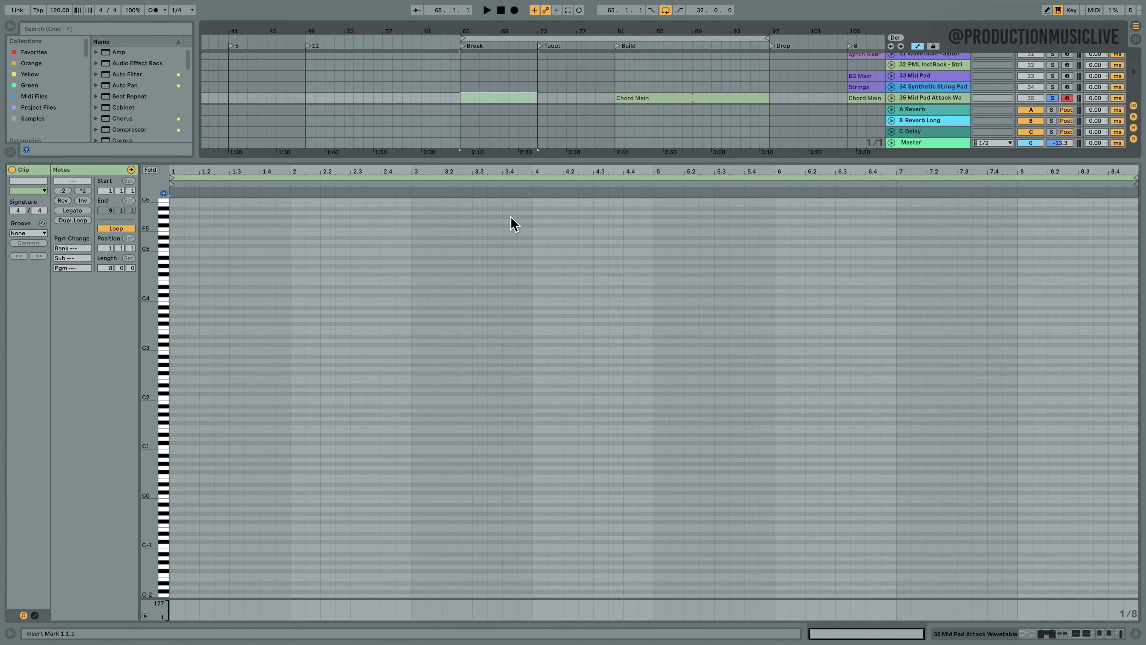
double_click(151, 396)
drag(156, 319, 409, 328)
click(165, 341)
double_click(176, 339)
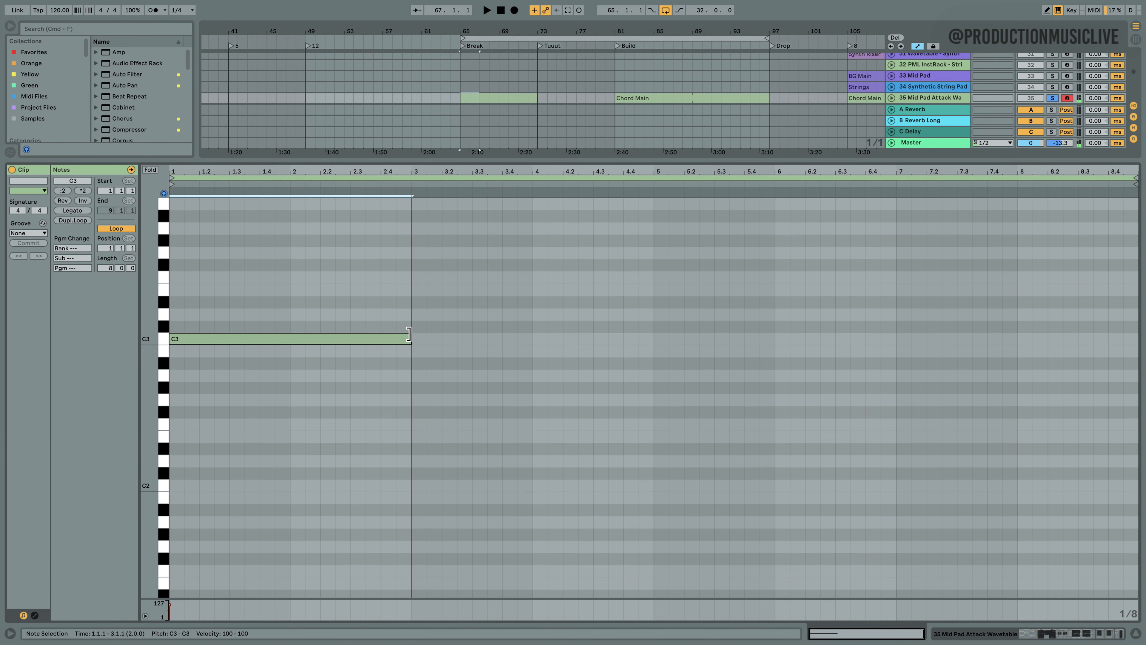
- Duplicate the C3 note up to G3, transpose both notes down an octave to C2 and G2, and play them
drag(195, 339, 199, 274)
drag(264, 442, 244, 256)
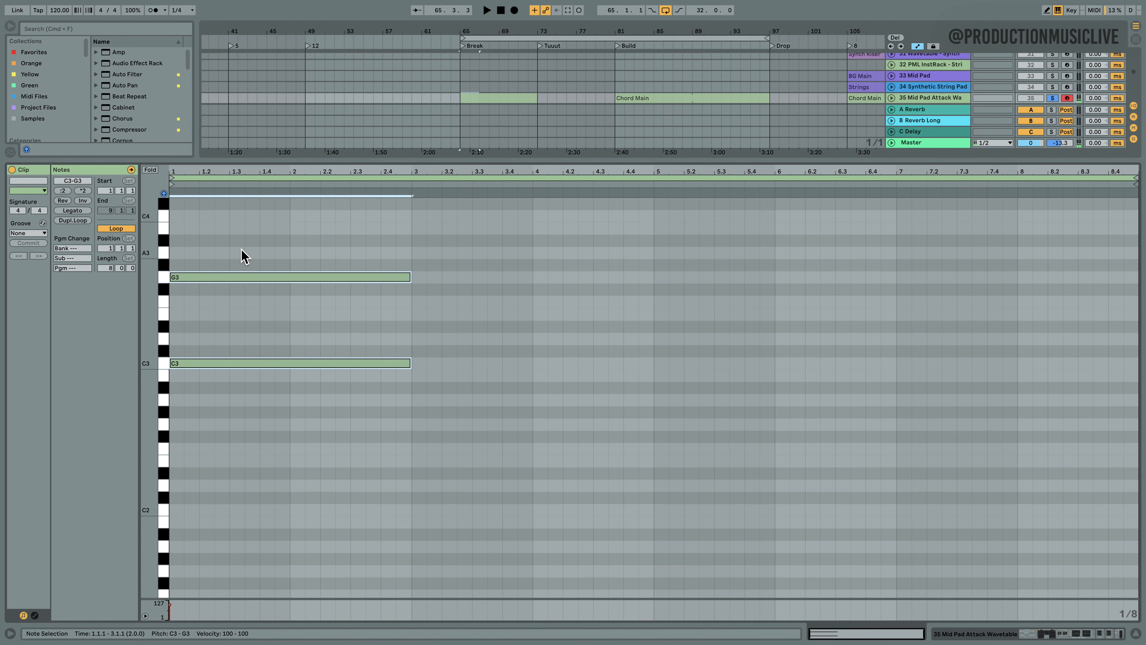
key(shift+Down)
key(space)
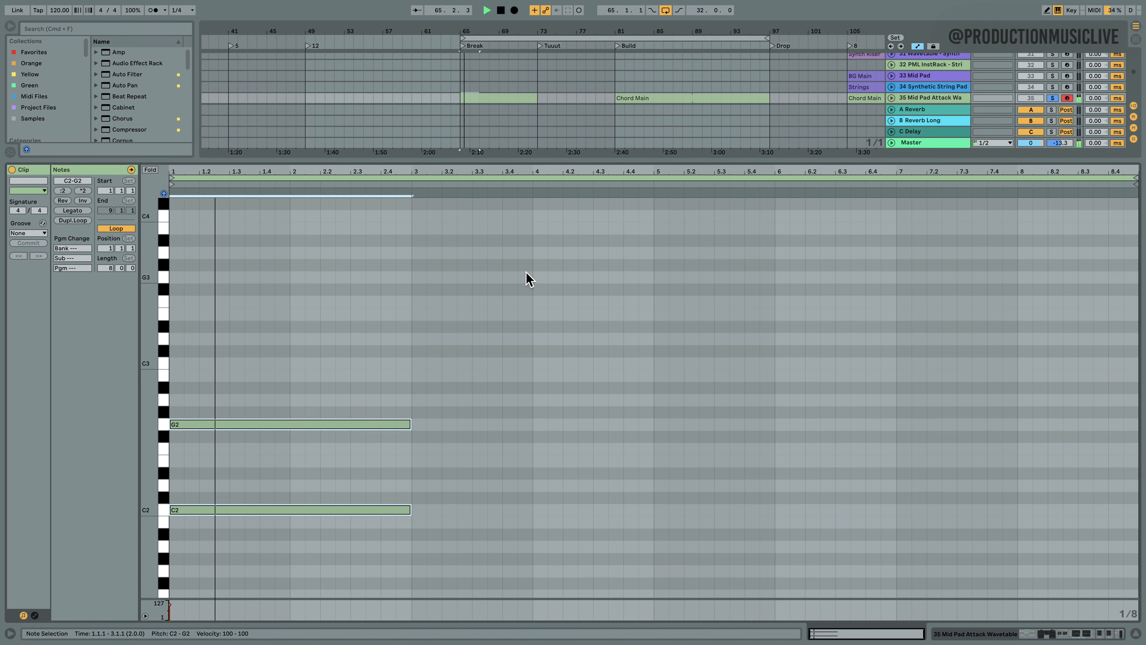
- Unsolo the Mid Pad Attack track, play the two notes with the mix, and transpose them down another octave to C1 and G1
click(1051, 99)
key(space)
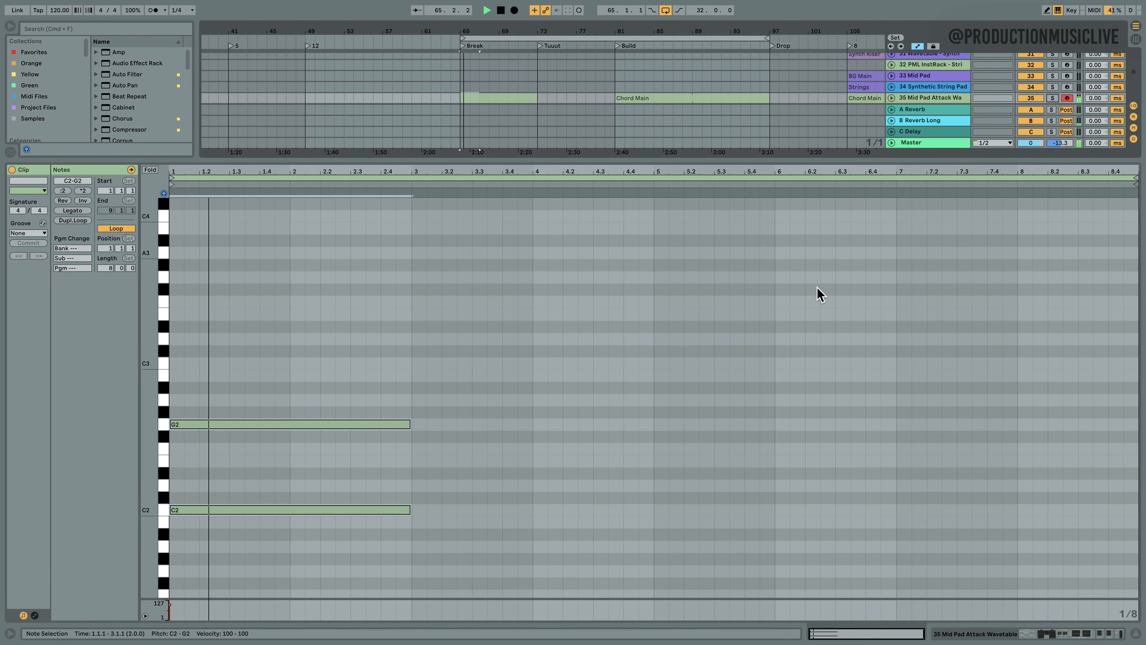
scroll(513, 458, down, 3)
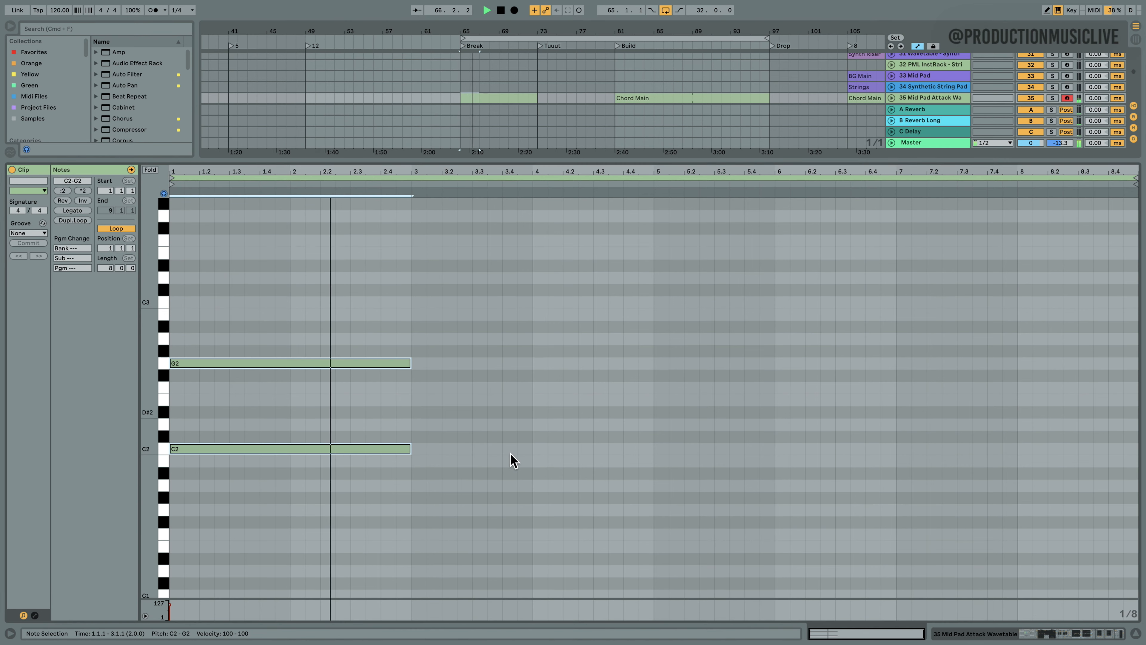
drag(393, 490, 221, 296)
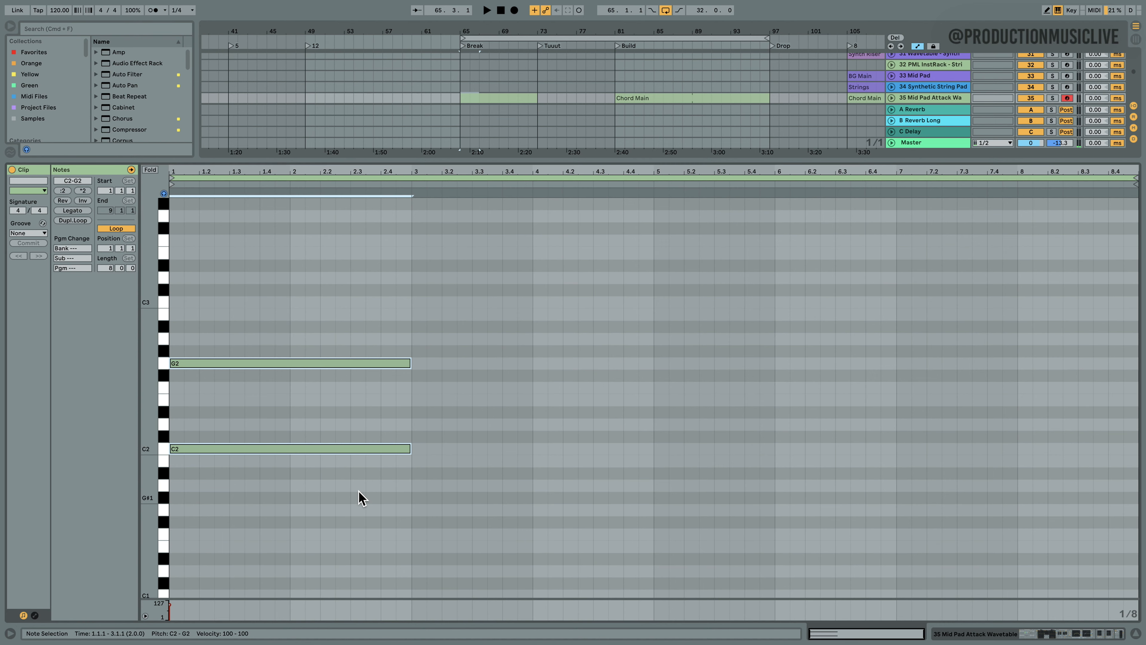
key(shift+Down)
scroll(284, 515, up, 3)
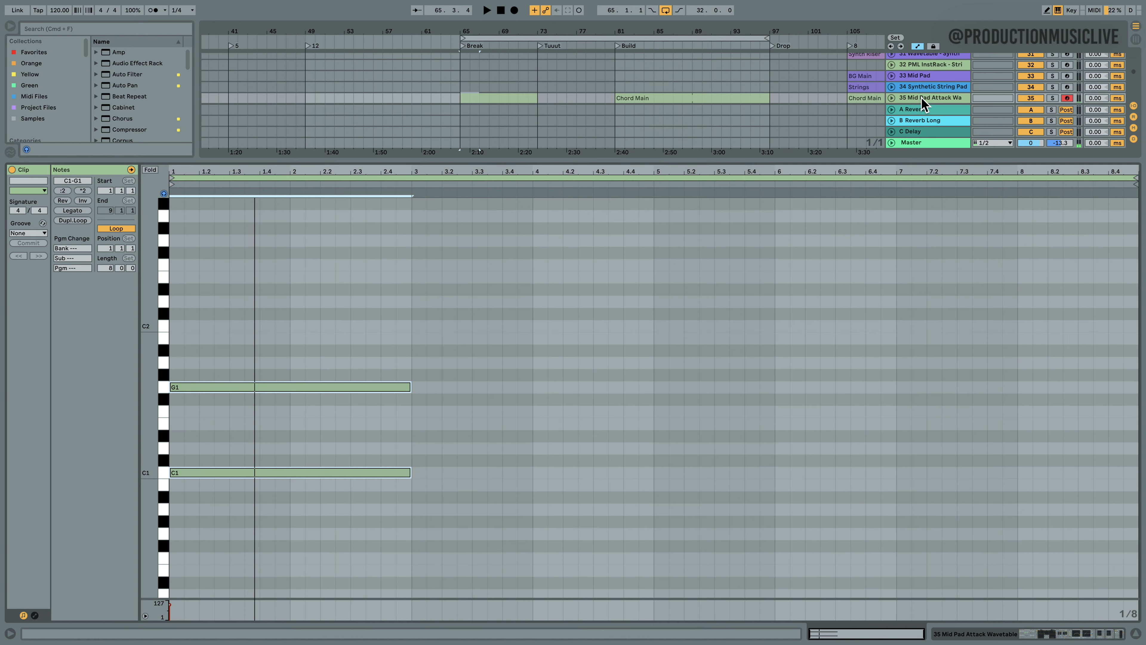
- Inspect the modulation matrix and the Env 3 envelope of the Mid Pad Attack track's Wavetable
key(shift+Tab)
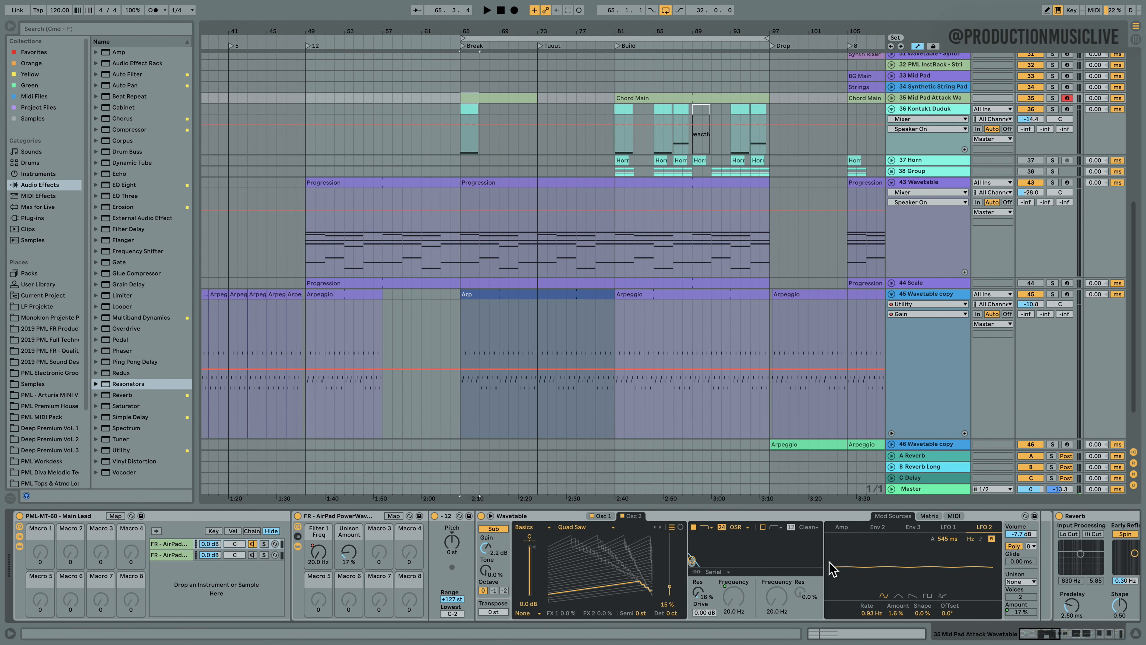
click(929, 516)
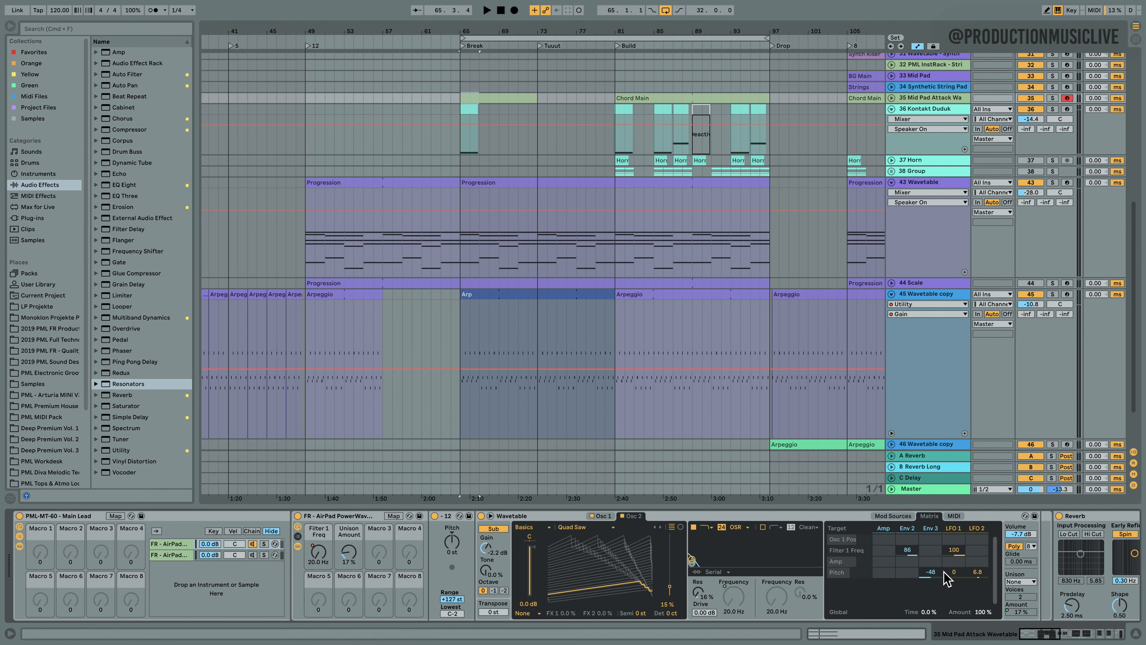
click(933, 529)
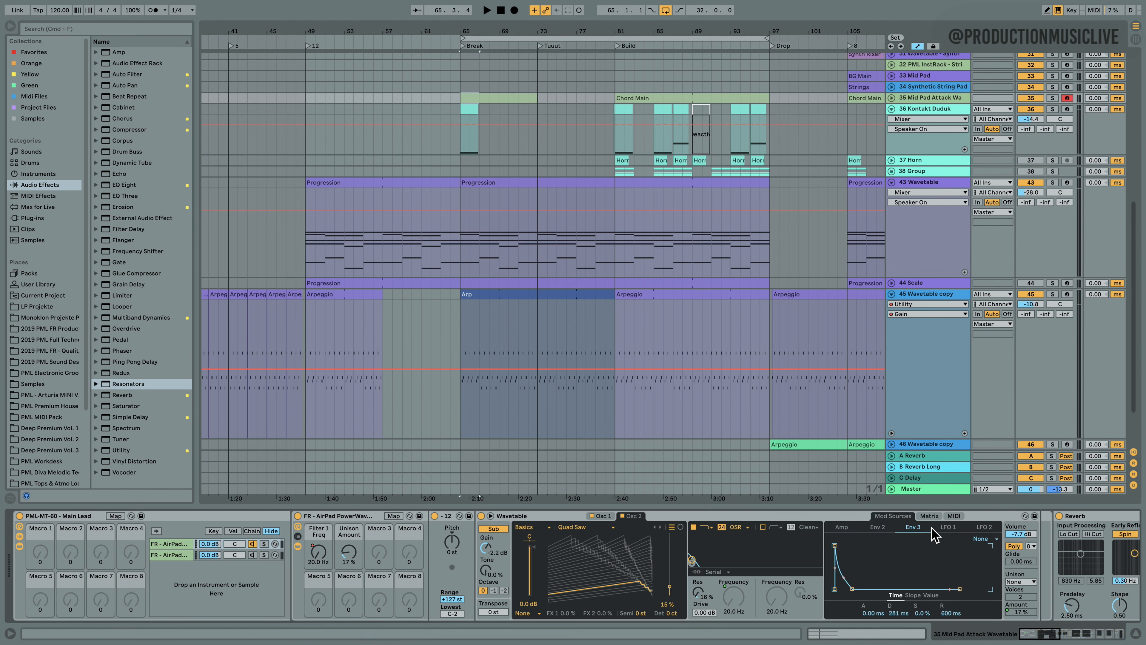
click(929, 516)
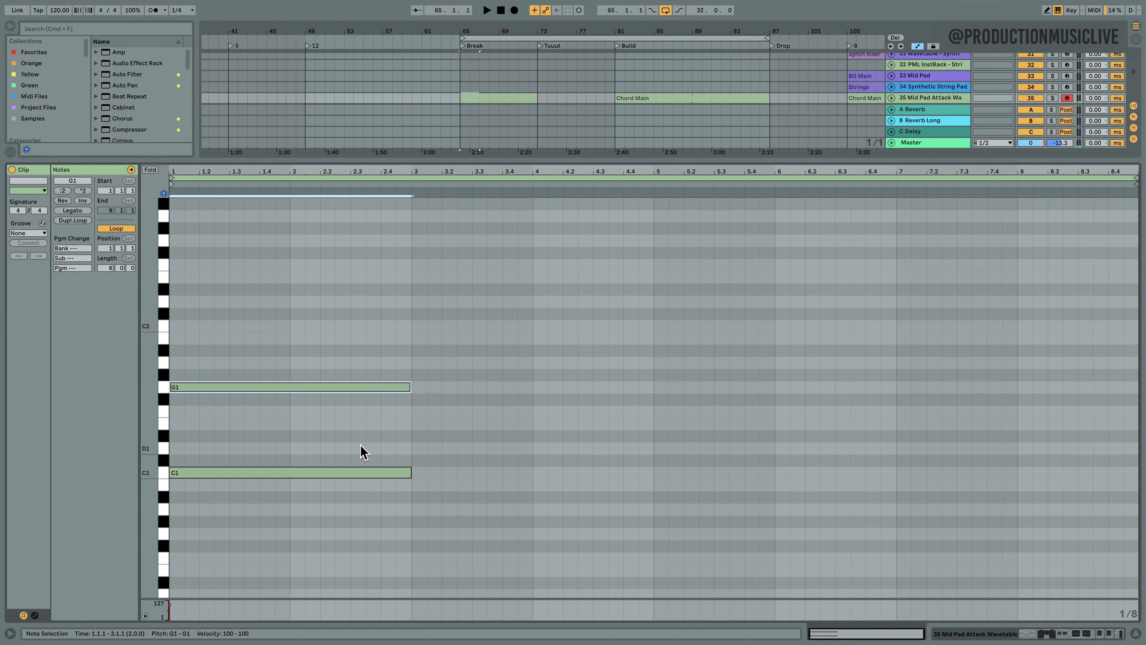
- Copy the C1 and G1 pair to clip bar 3 as E1-B1, bar 5 as G1-D2 and bar 7 as C1-G1, and play the chords
key(space)
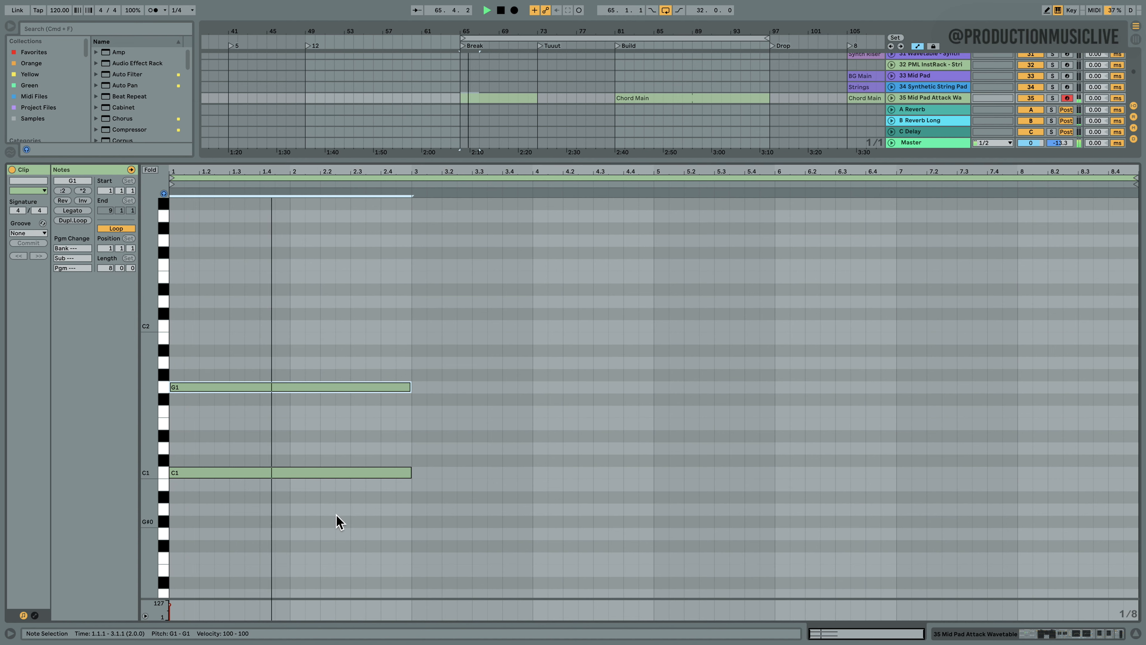
click(323, 498)
key(space)
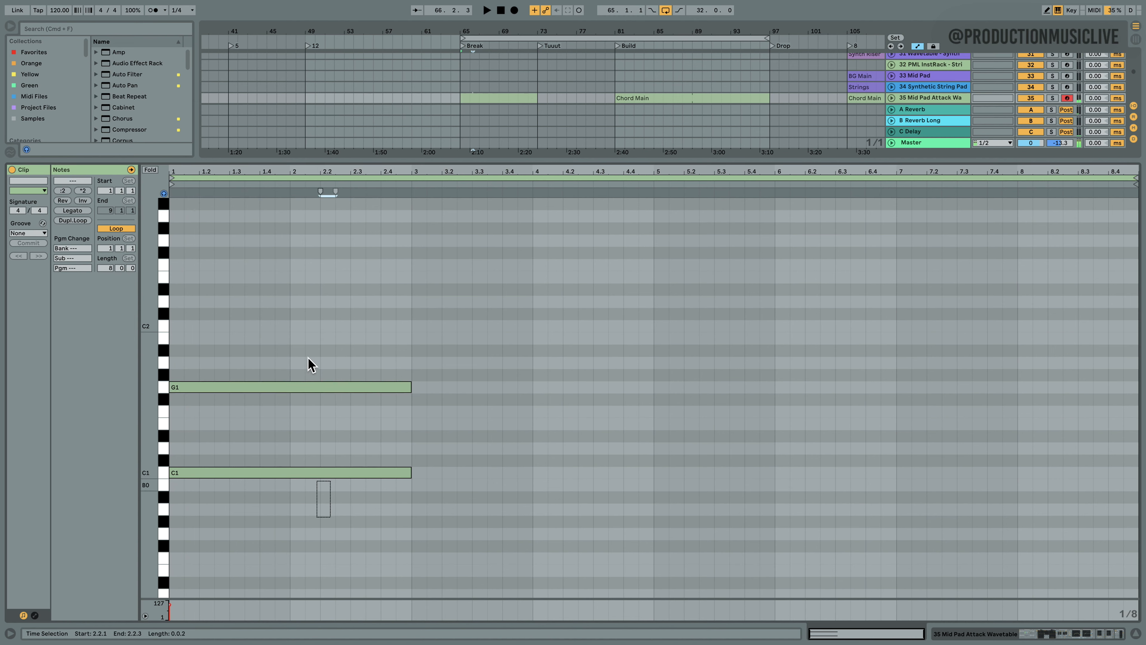
drag(310, 365, 480, 436)
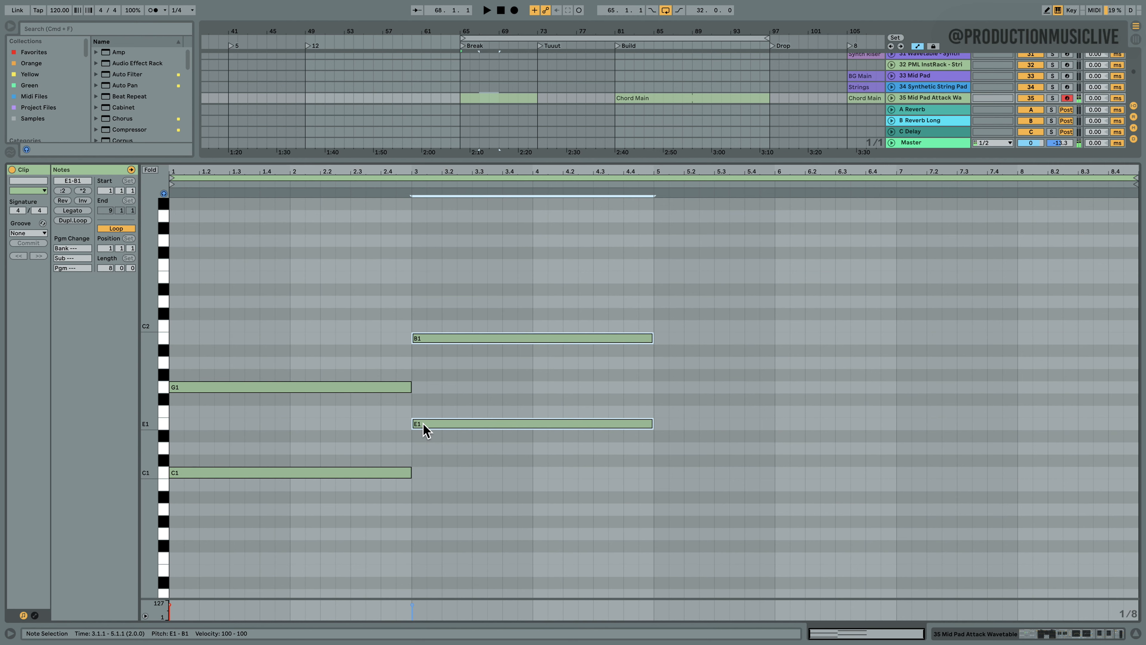
drag(488, 423, 670, 394)
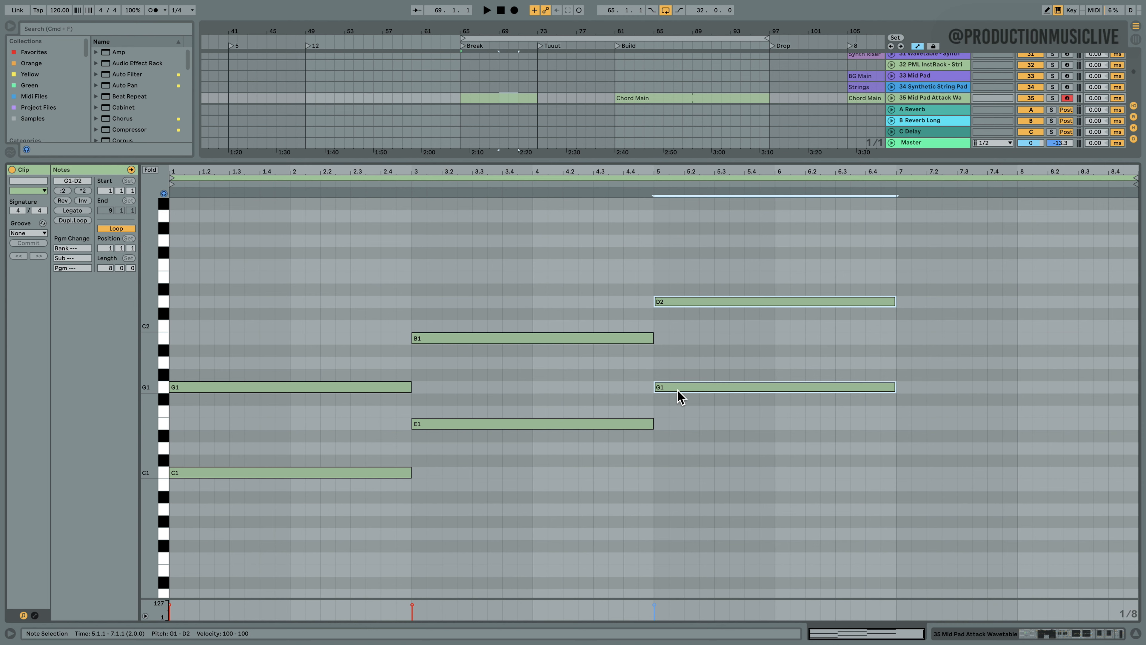
drag(680, 397, 914, 472)
key(space)
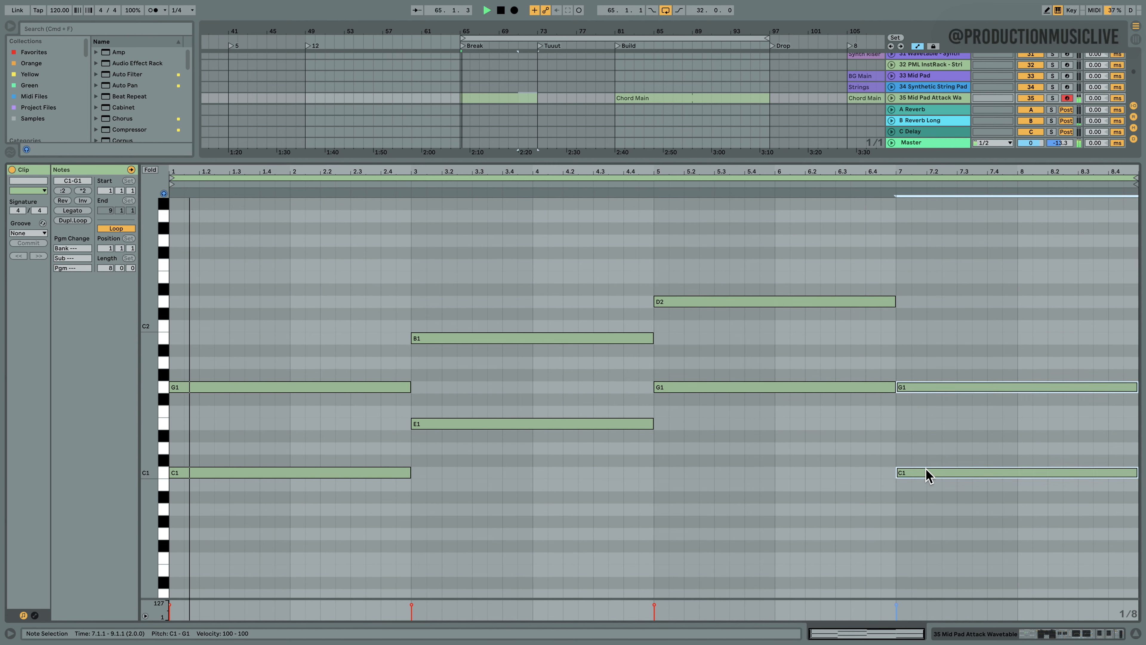
- Rename the Mid Pad Attack clip from bar 65 to 73 as Chords and reopen its notes
click(980, 633)
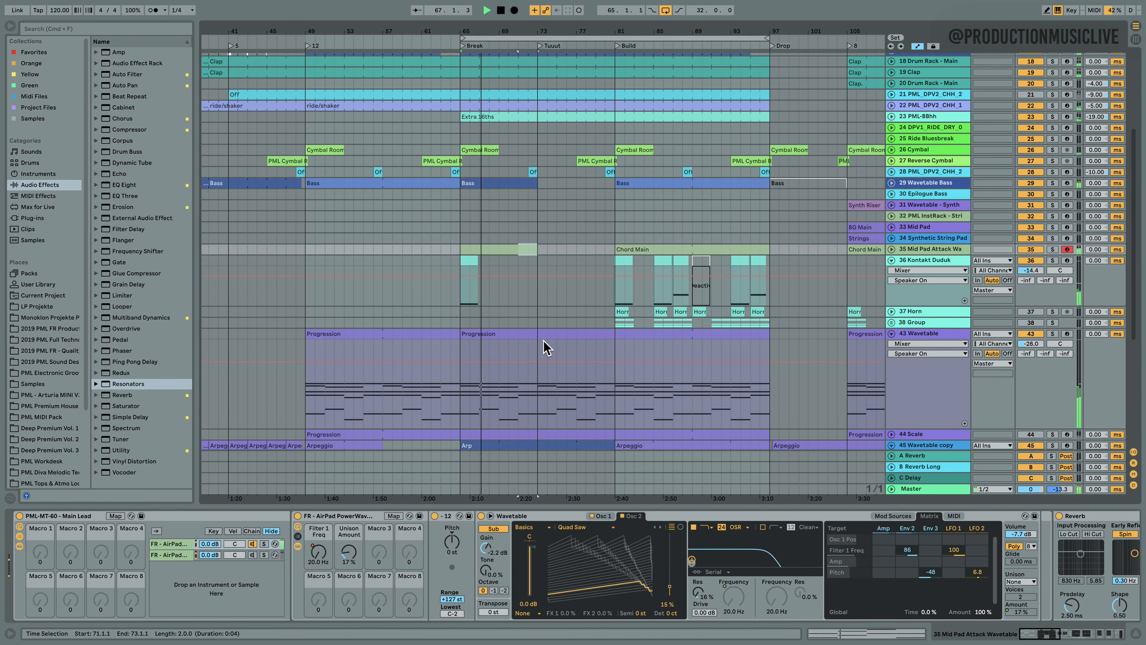
drag(478, 249, 531, 247)
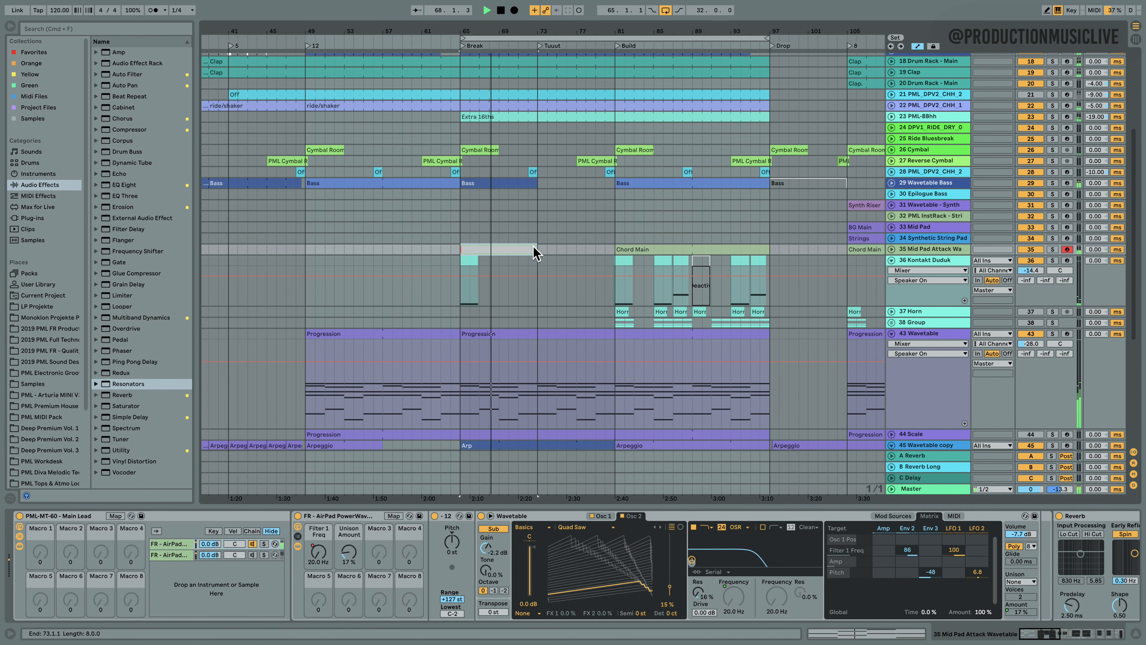
click(533, 252)
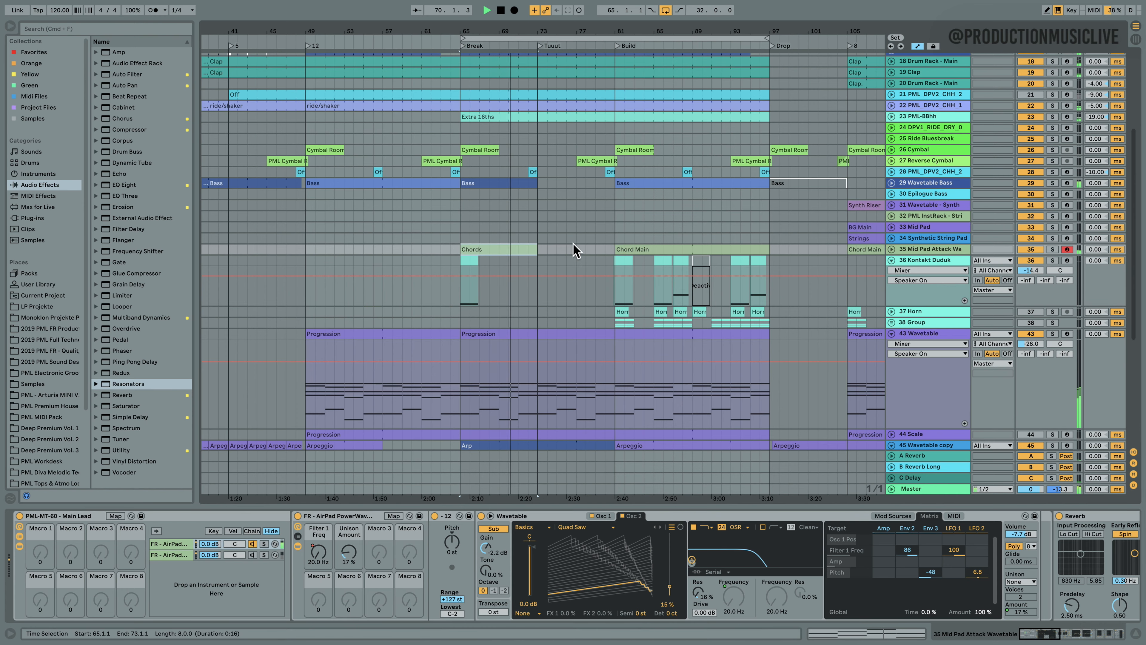
double_click(529, 248)
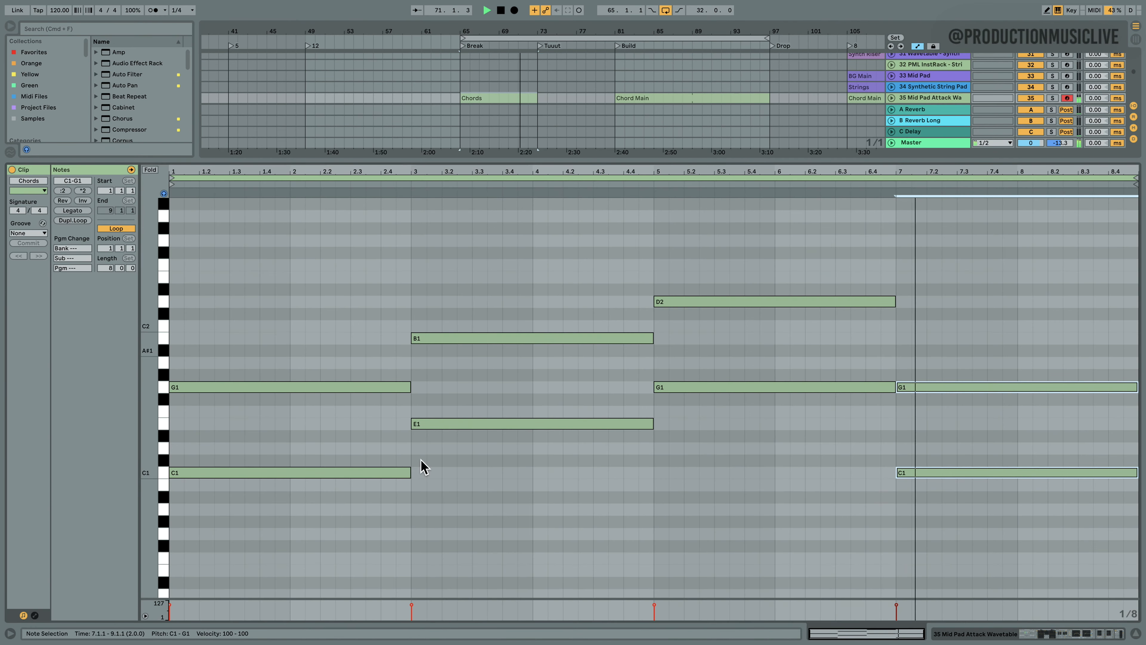
- Extend the Chords clip and the Wavetable Bass clip of the Break to bar 81
click(1029, 632)
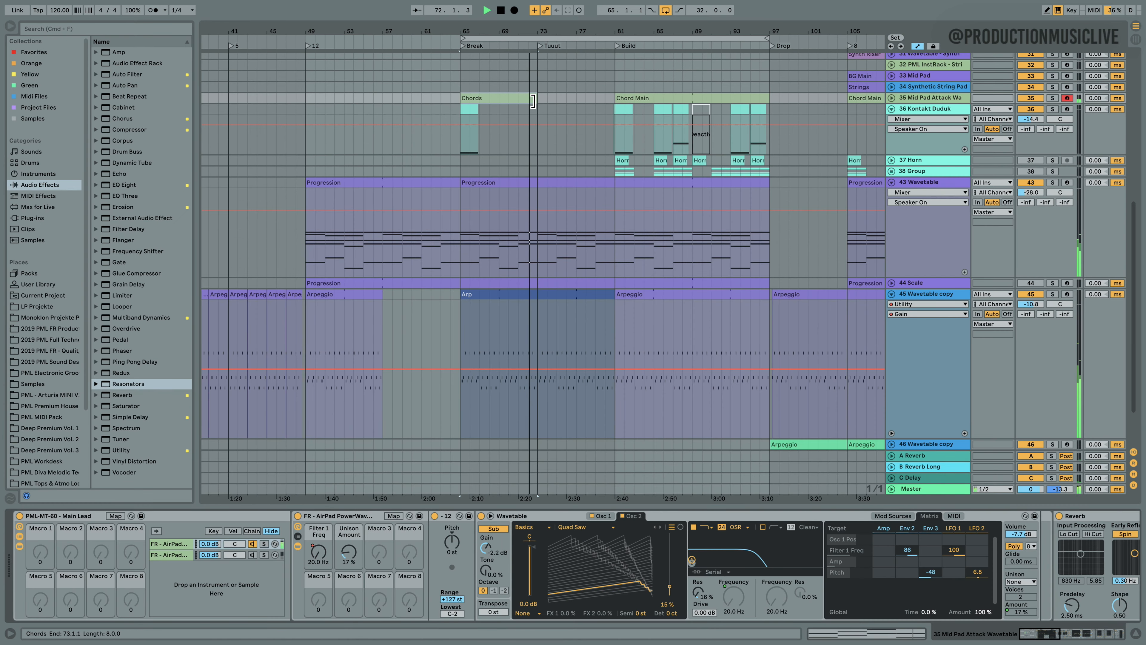
drag(537, 95, 610, 92)
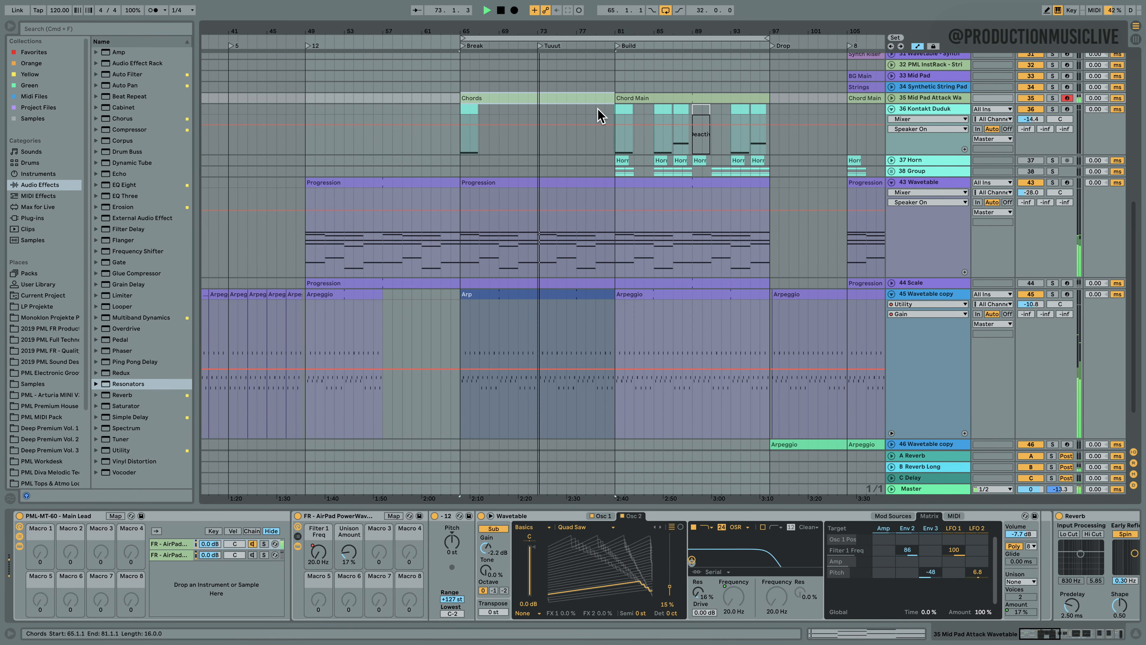
scroll(602, 279, up, 5)
scroll(602, 278, up, 5)
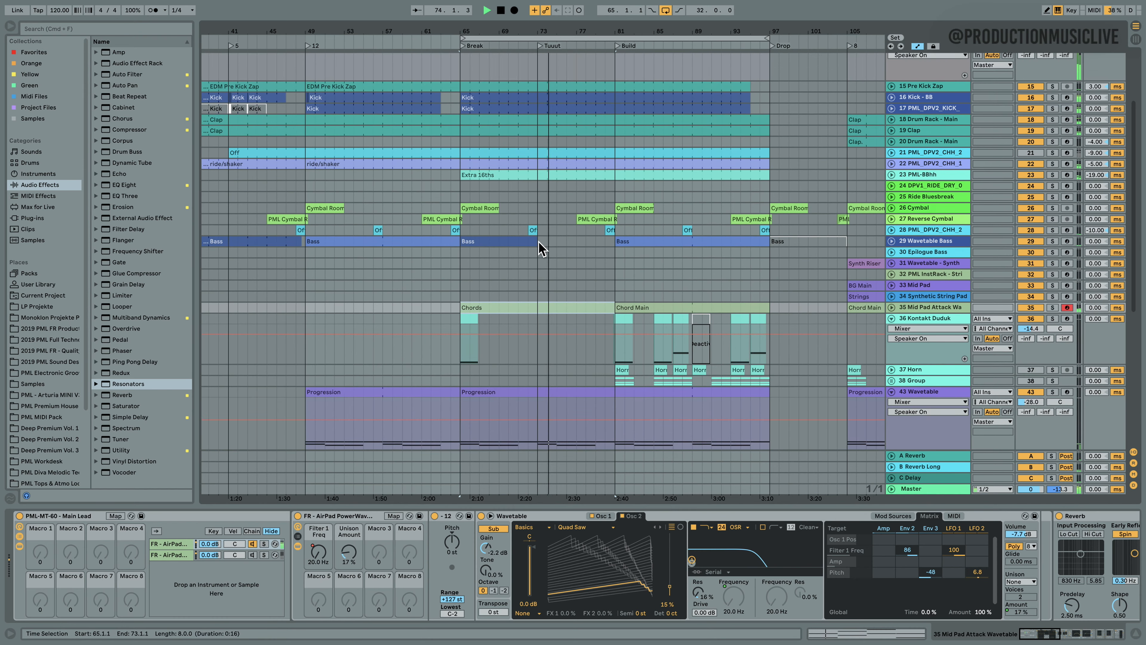
key(super+alt+l)
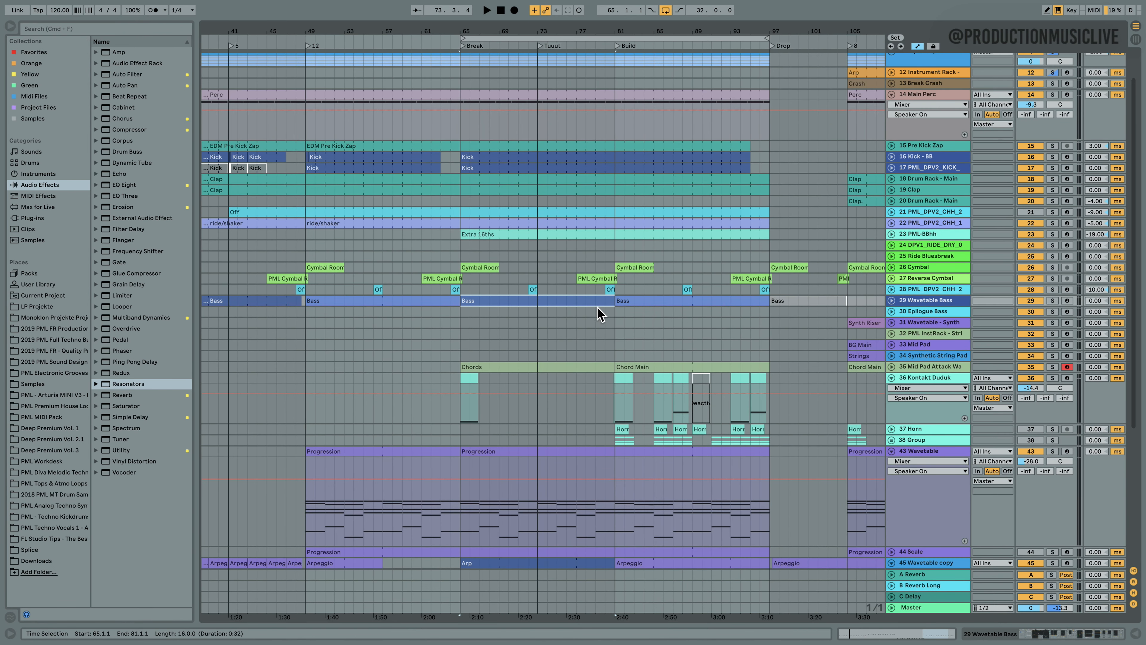
- Solo the 4 Loop Group track and play the Break from bar 65 to hear its loops alone
scroll(773, 287, up, 2)
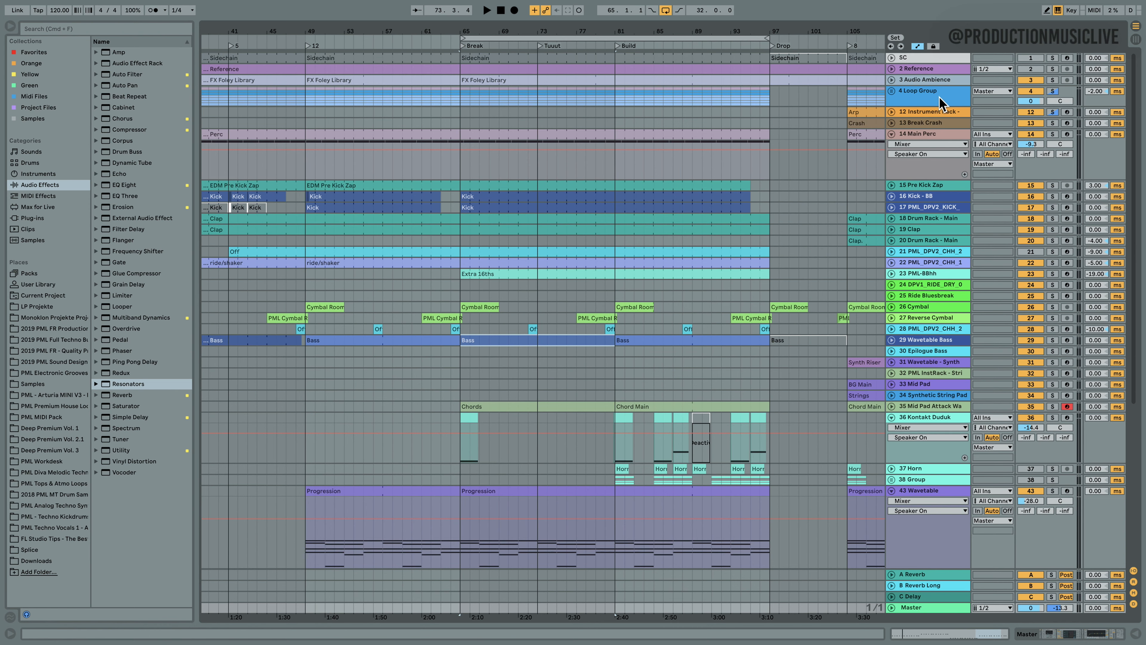
click(937, 102)
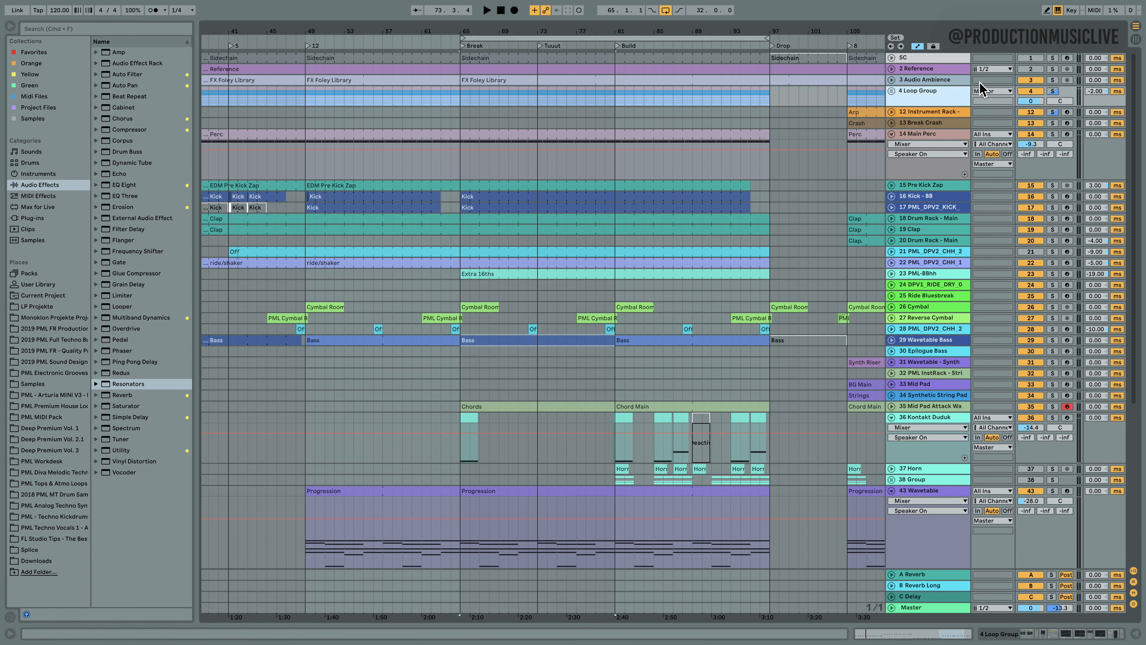
click(1052, 92)
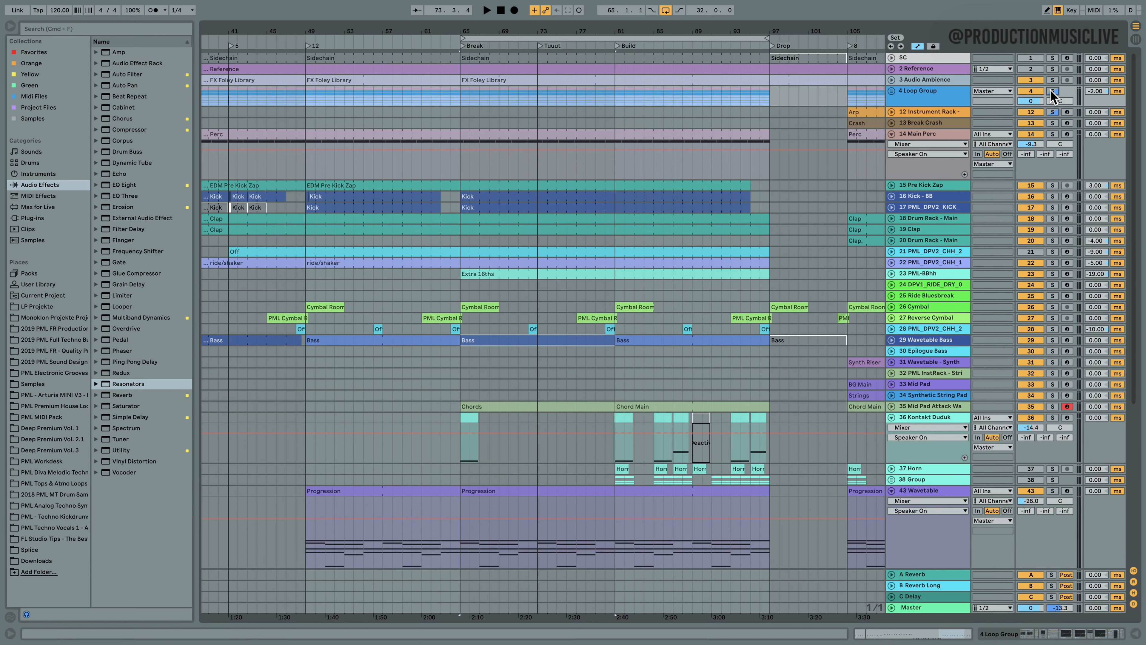
key(space)
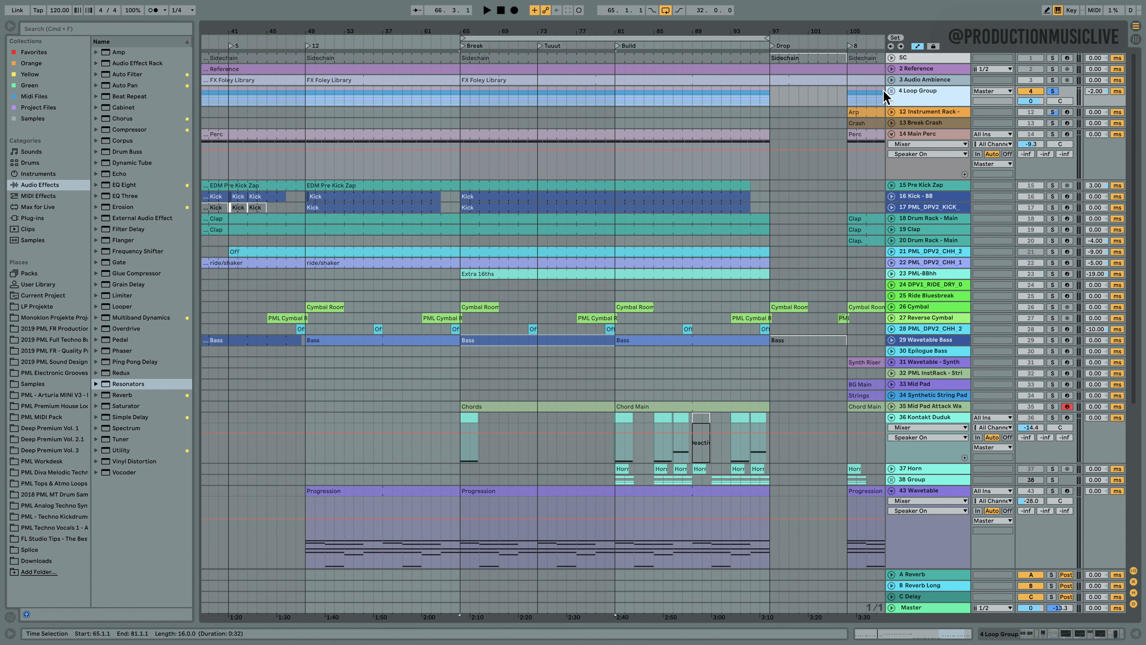
- Unfold the 4 Loop Group, solo its 6 Wavetable copy track, play it from bar 65 and unfold that track
click(892, 91)
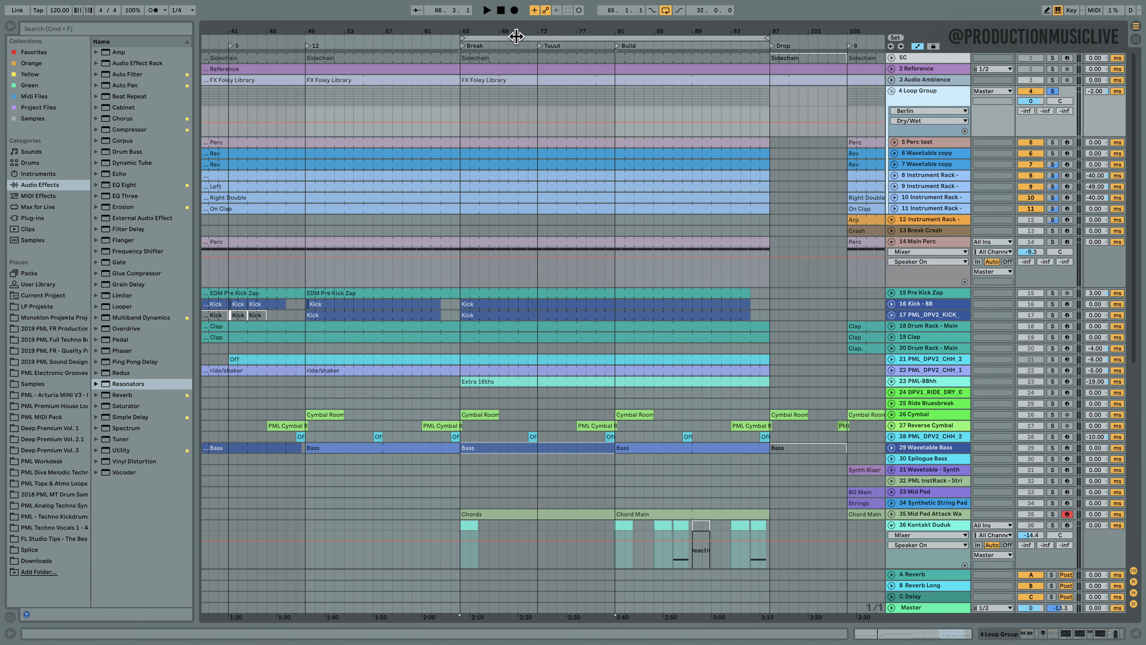
drag(516, 36, 671, 76)
click(936, 158)
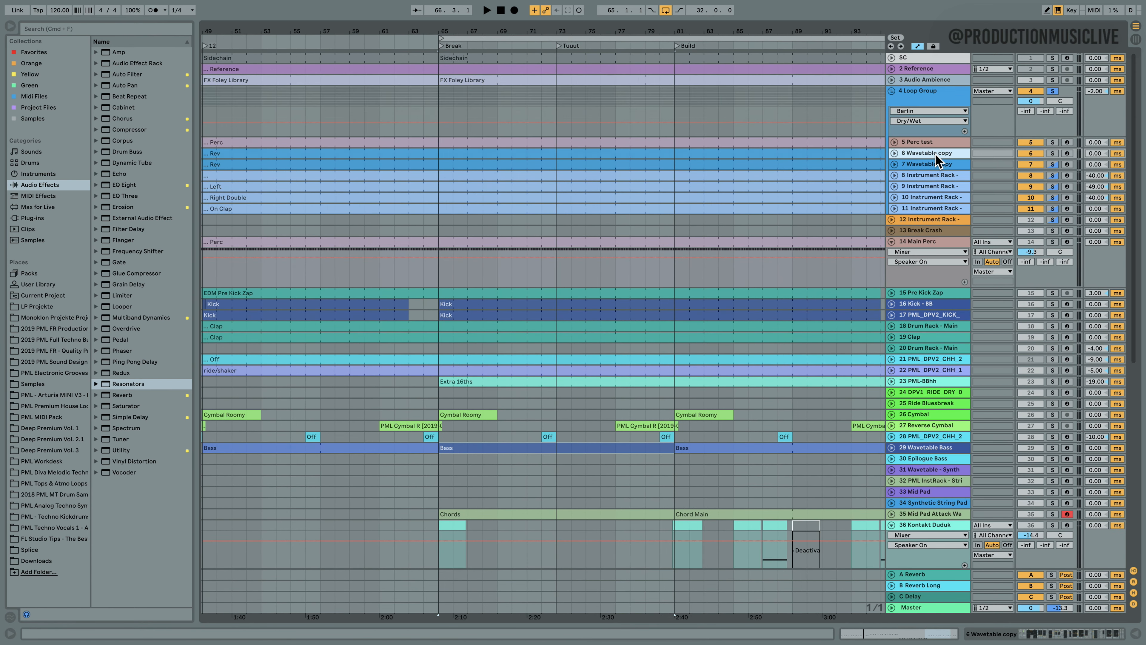
click(936, 158)
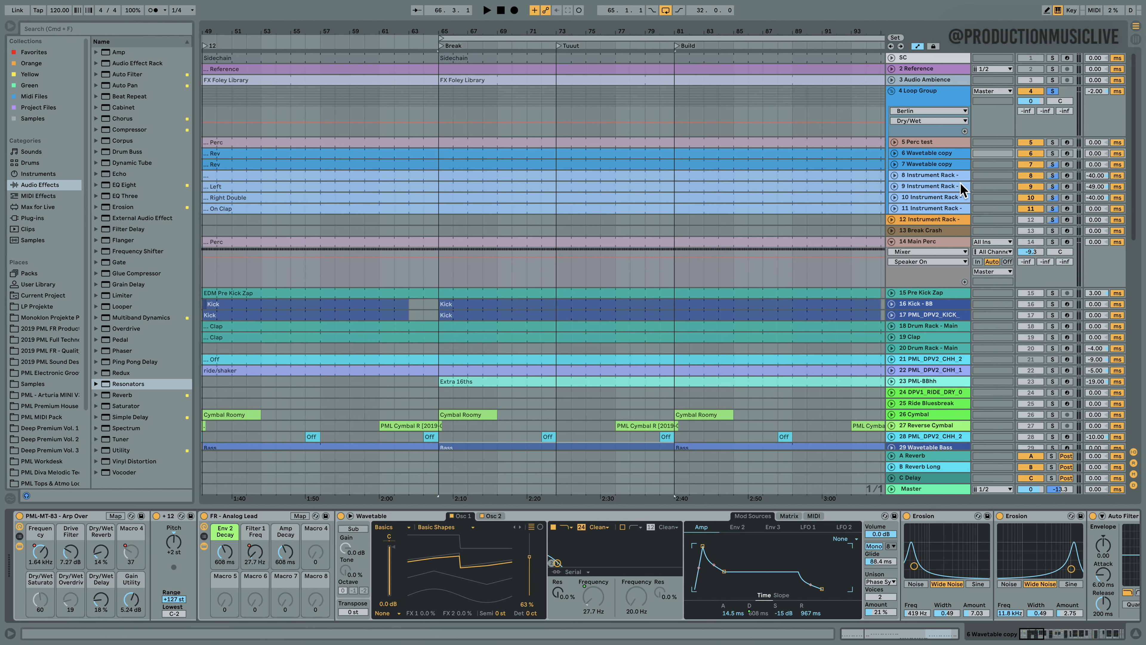
click(1053, 153)
key(space)
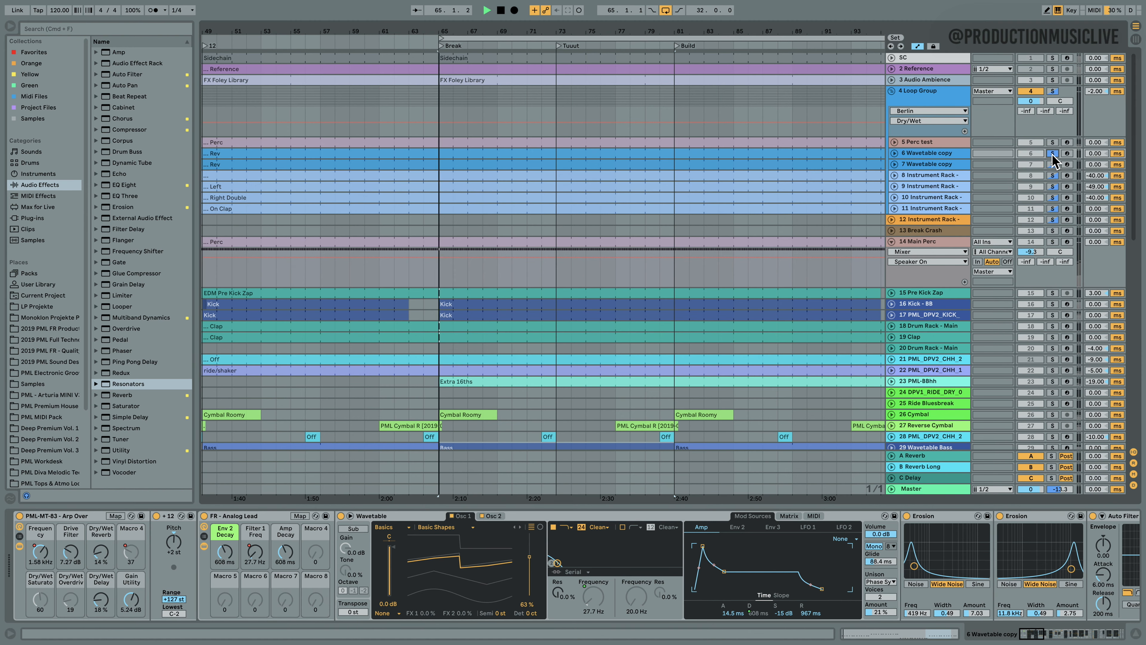
click(894, 154)
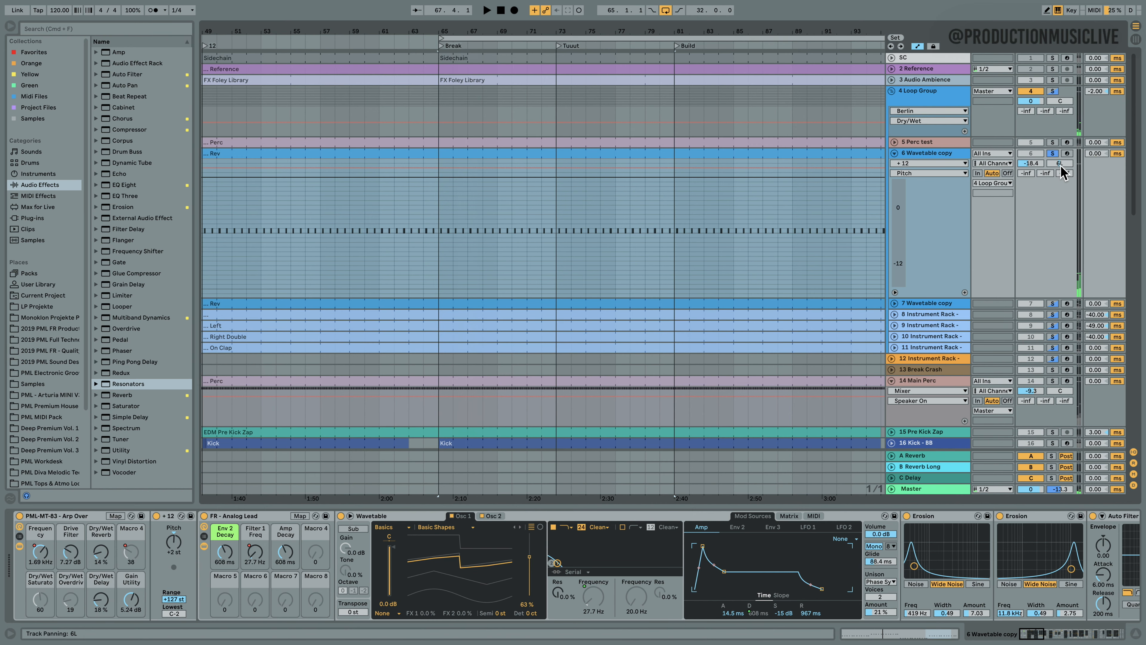
- Unfold and solo the 5 Perc test track, play it from bar 65, and open its Perc clip to examine the notes
click(894, 142)
click(1052, 142)
key(space)
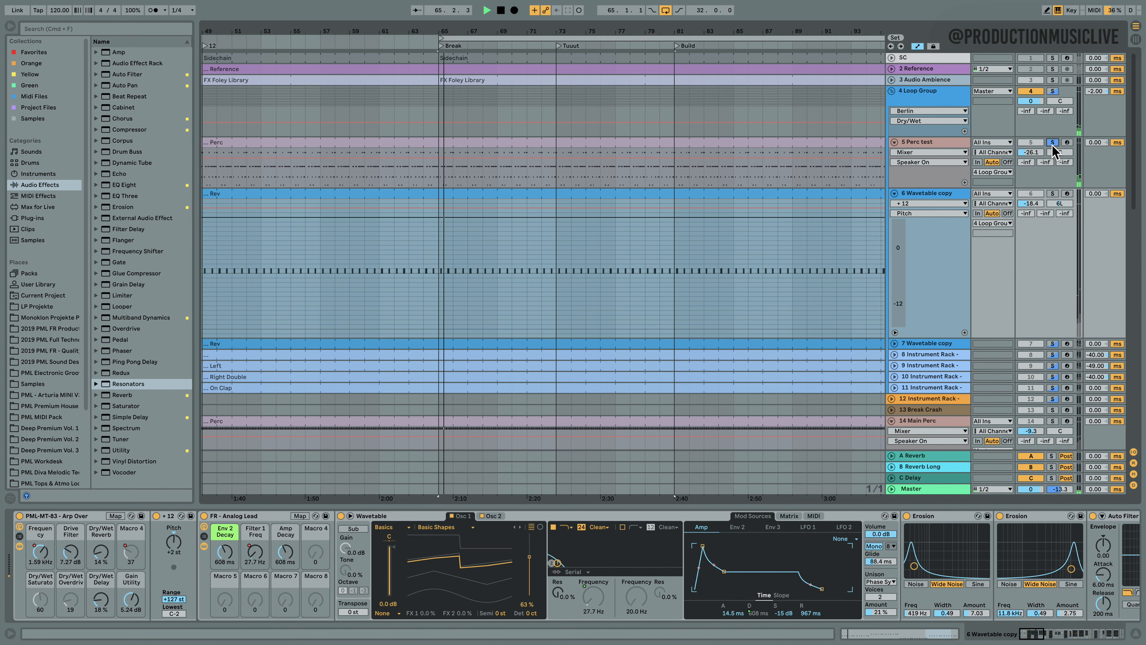
double_click(497, 146)
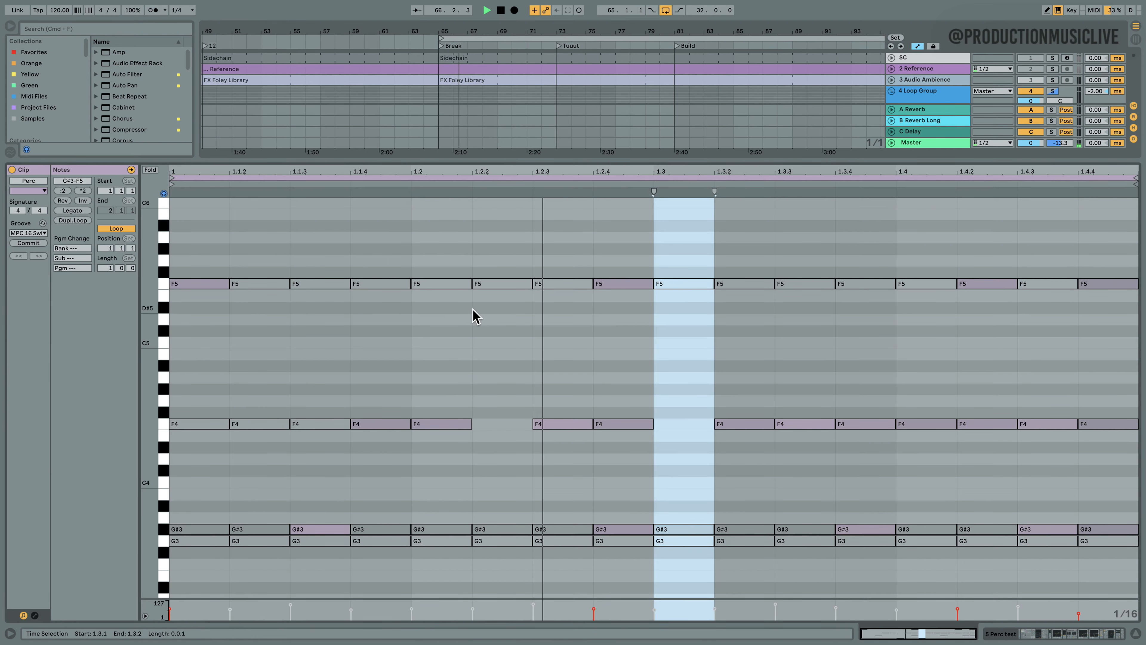
click(722, 379)
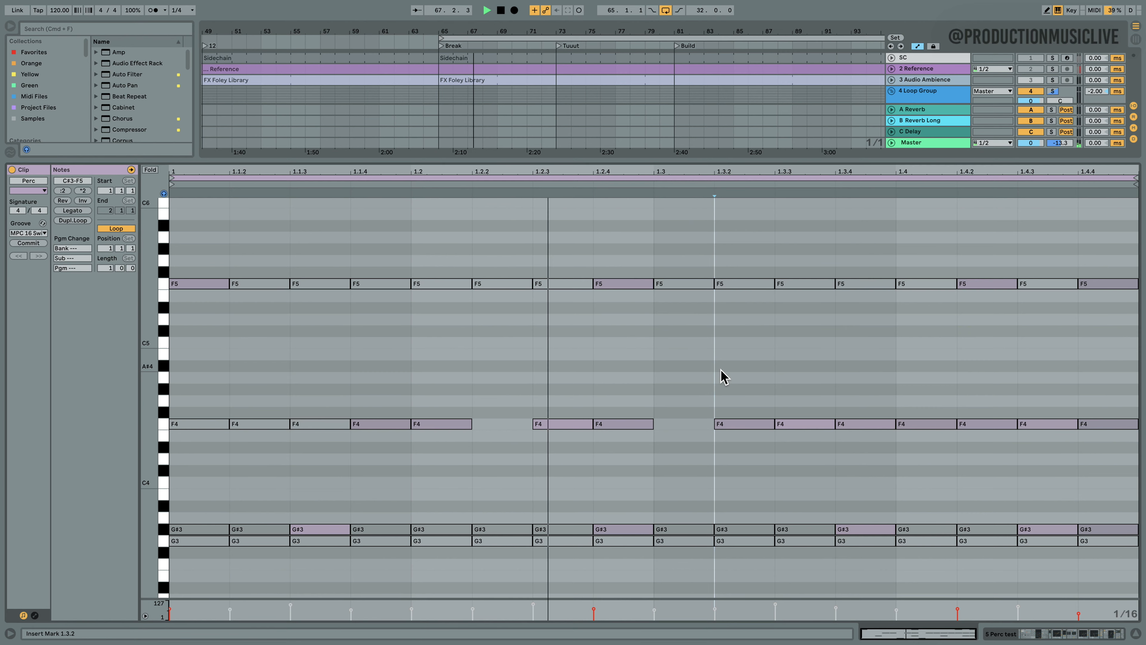
- Leave the Perc clip's notes for the track's devices, stop playback and reduce the height of the 6 Wavetable copy track
key(shift+Tab)
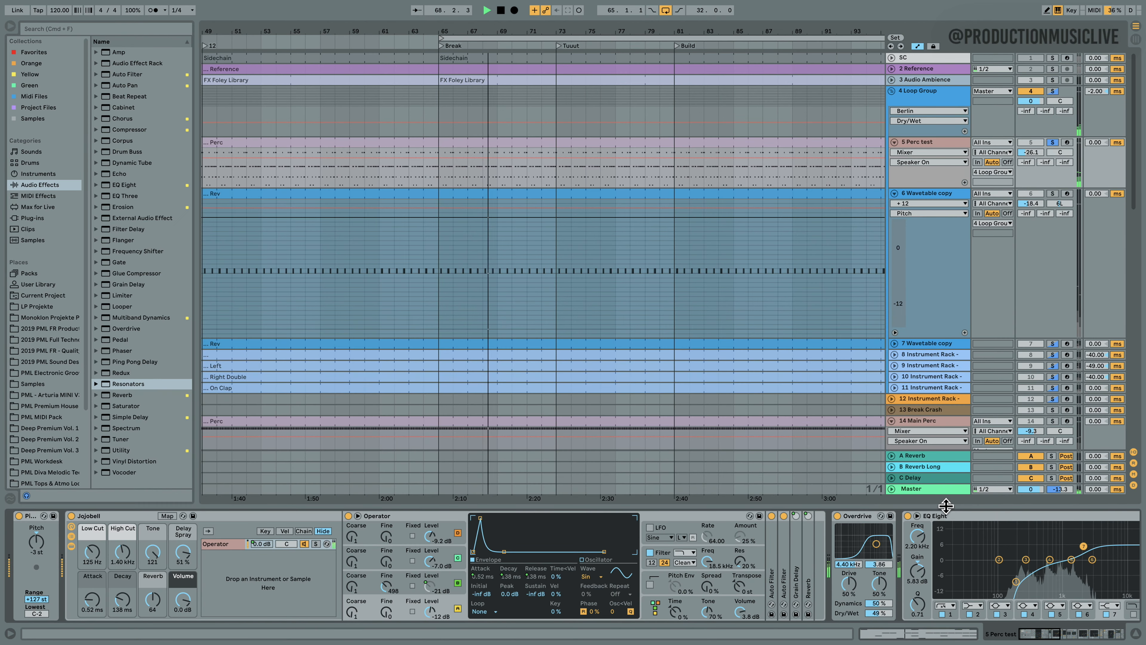
key(space)
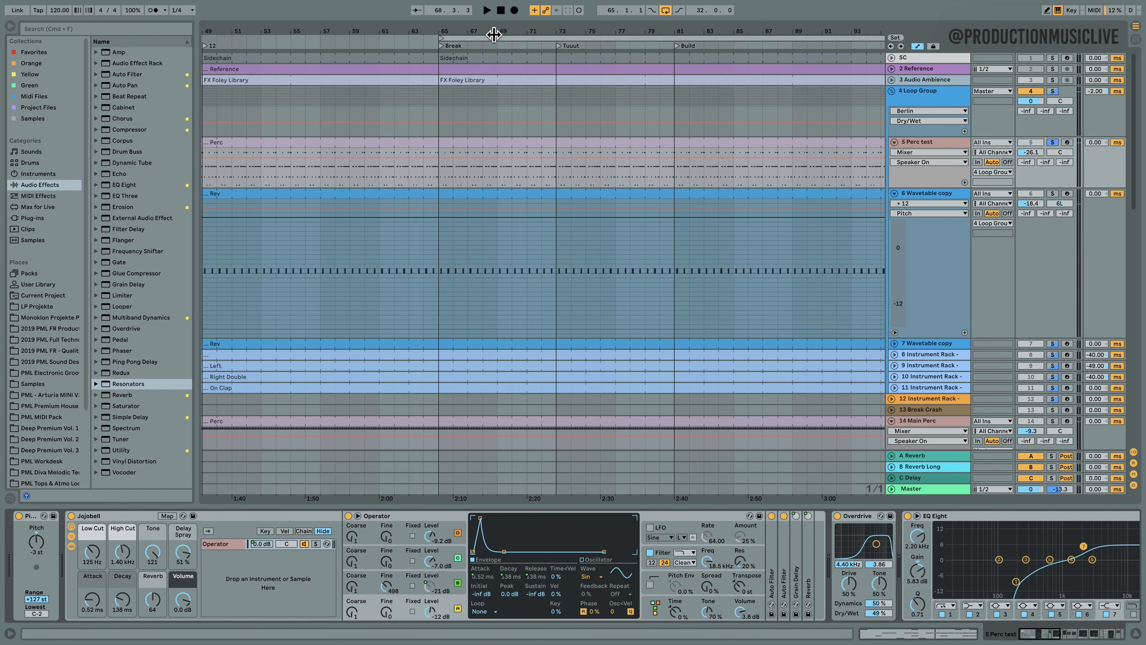
drag(494, 31, 465, 37)
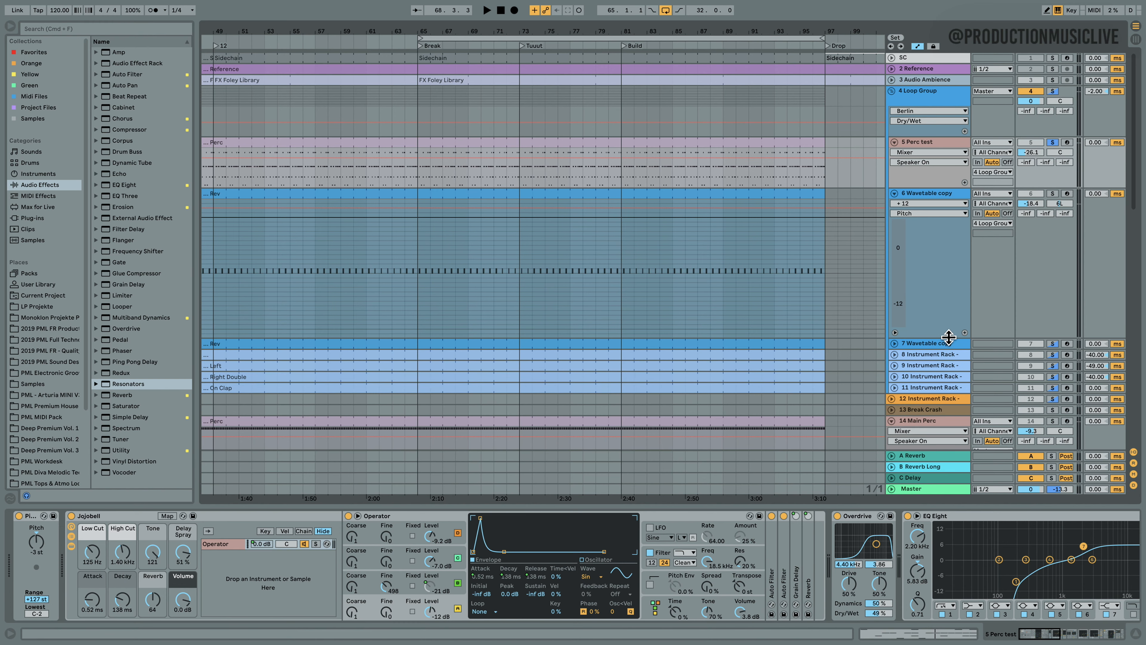
drag(949, 336, 946, 256)
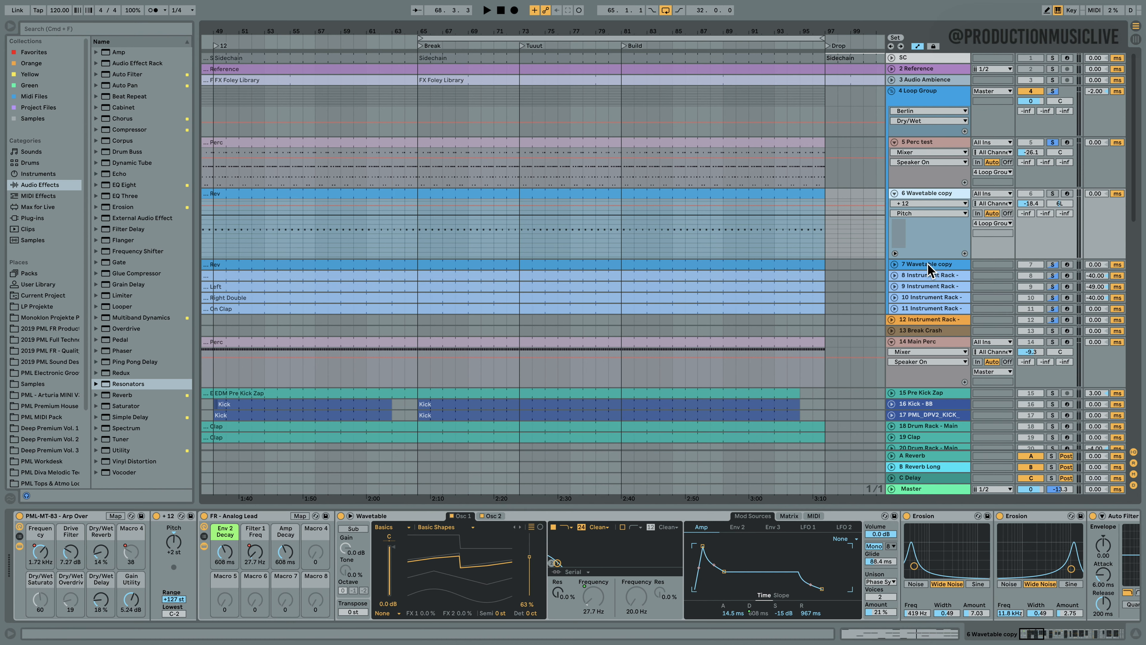
- Solo and unfold the 7 Wavetable copy track, play it from bar 65 and look over its device chain
click(1054, 263)
key(space)
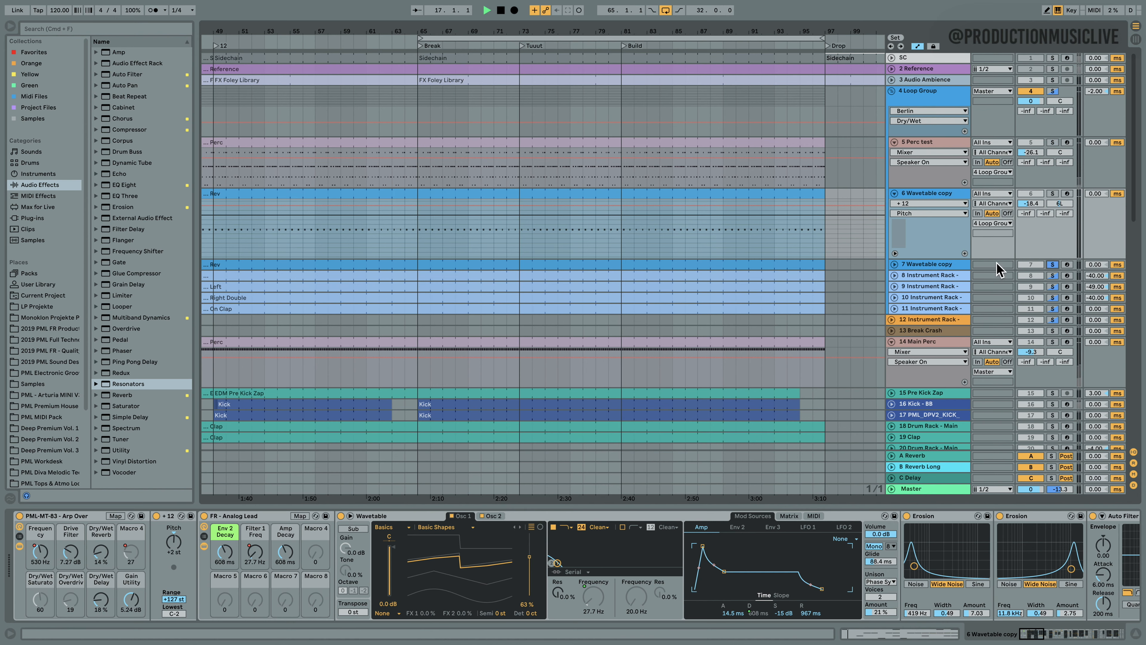
click(894, 264)
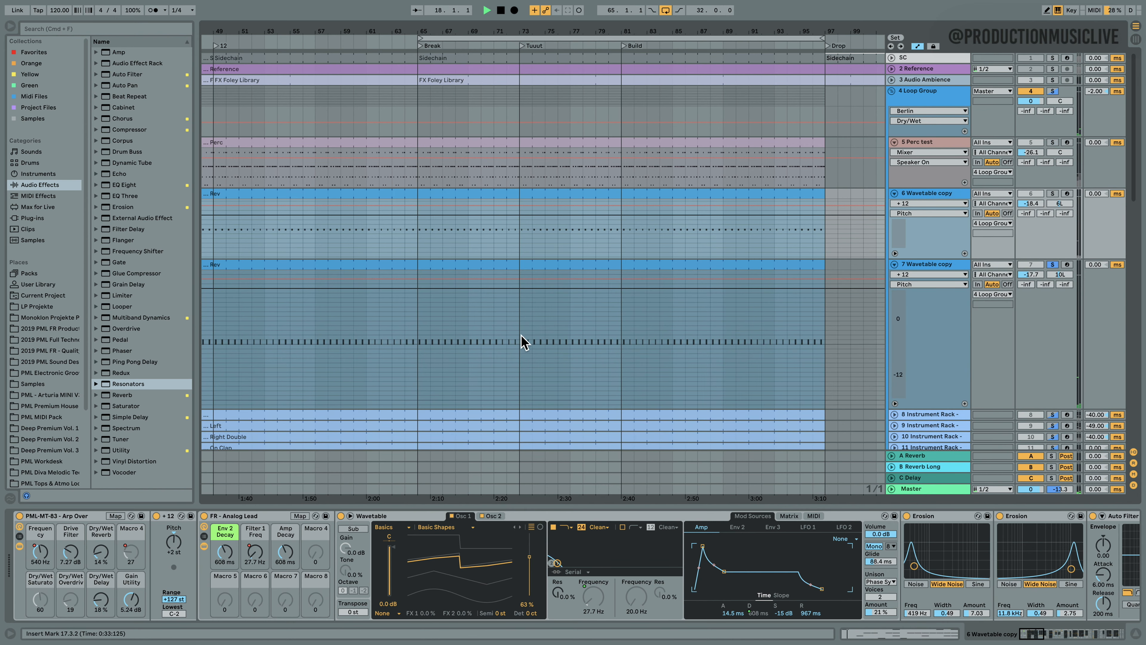
click(420, 339)
key(space)
key(space)
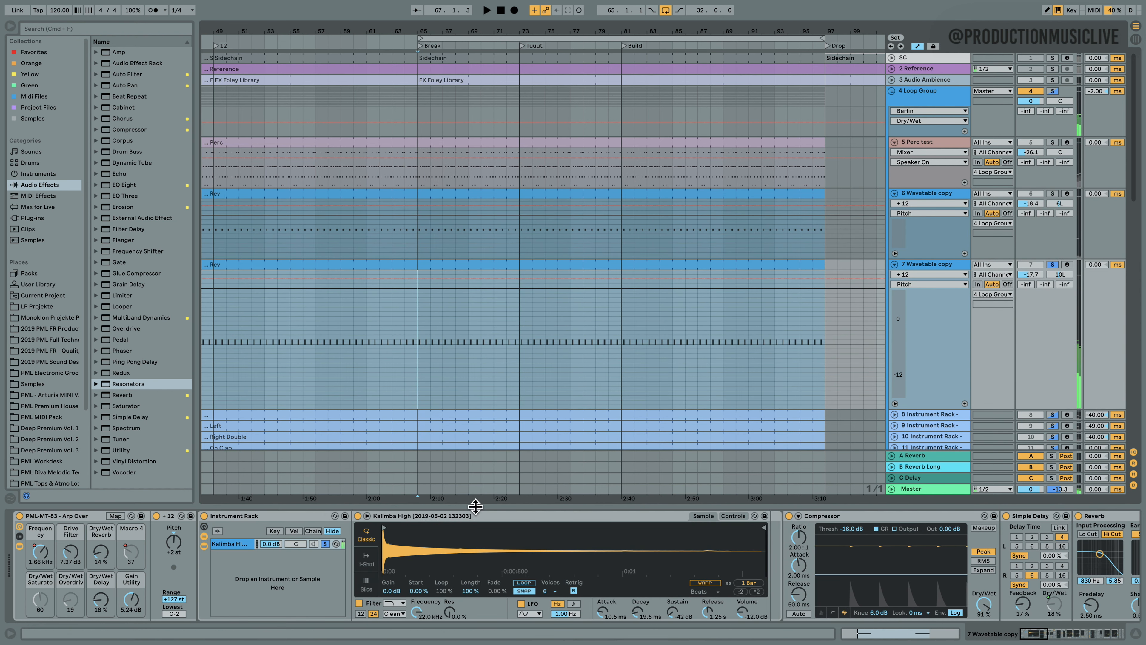
key(space)
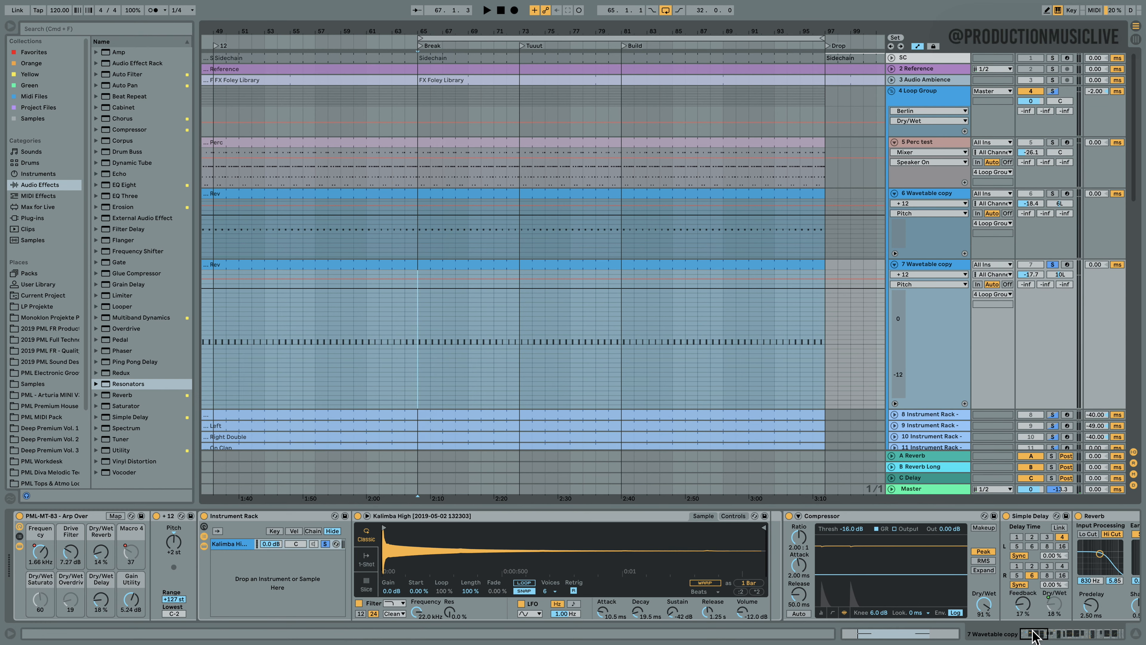
click(1052, 634)
drag(1050, 630, 1030, 631)
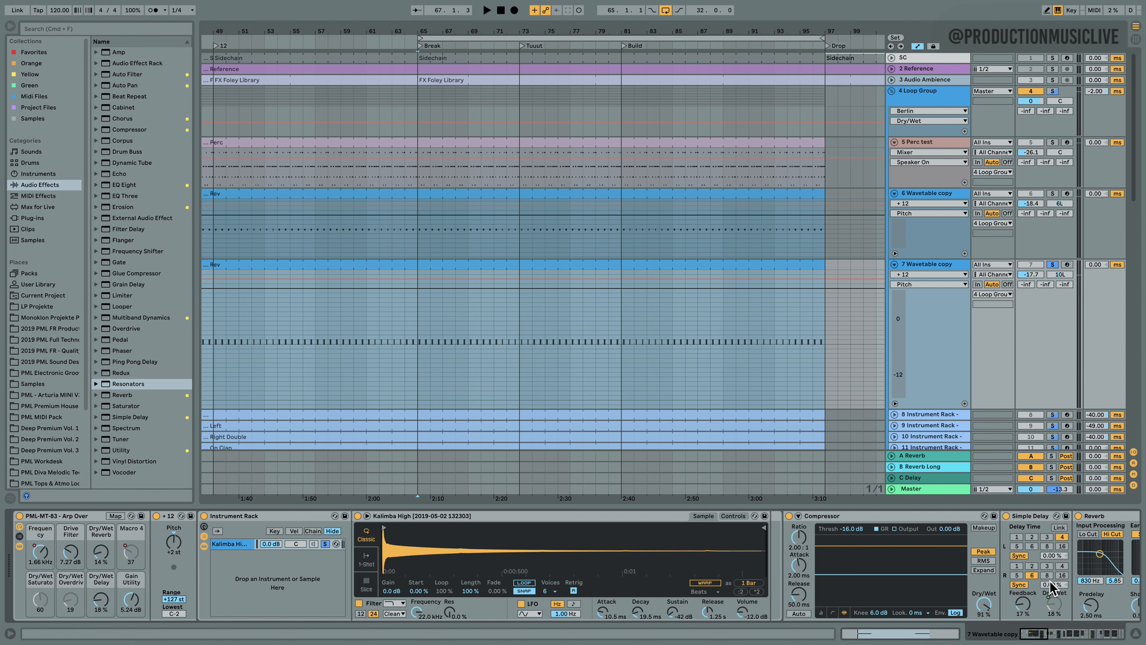
mouse_move(1044, 635)
mouse_down()
mouse_move(1057, 637)
mouse_move(1044, 638)
mouse_up()
- Select and unfold the 8 Instrument Rack track and play it alone from bar 65
scroll(952, 308, down, 3)
click(944, 356)
key(space)
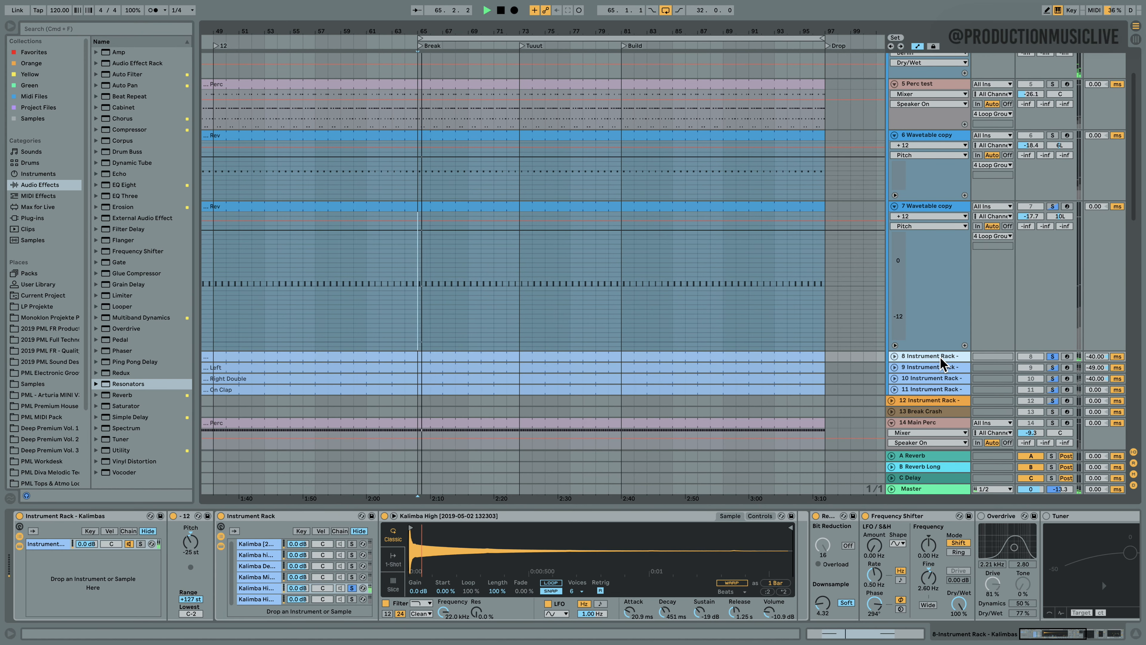
click(895, 357)
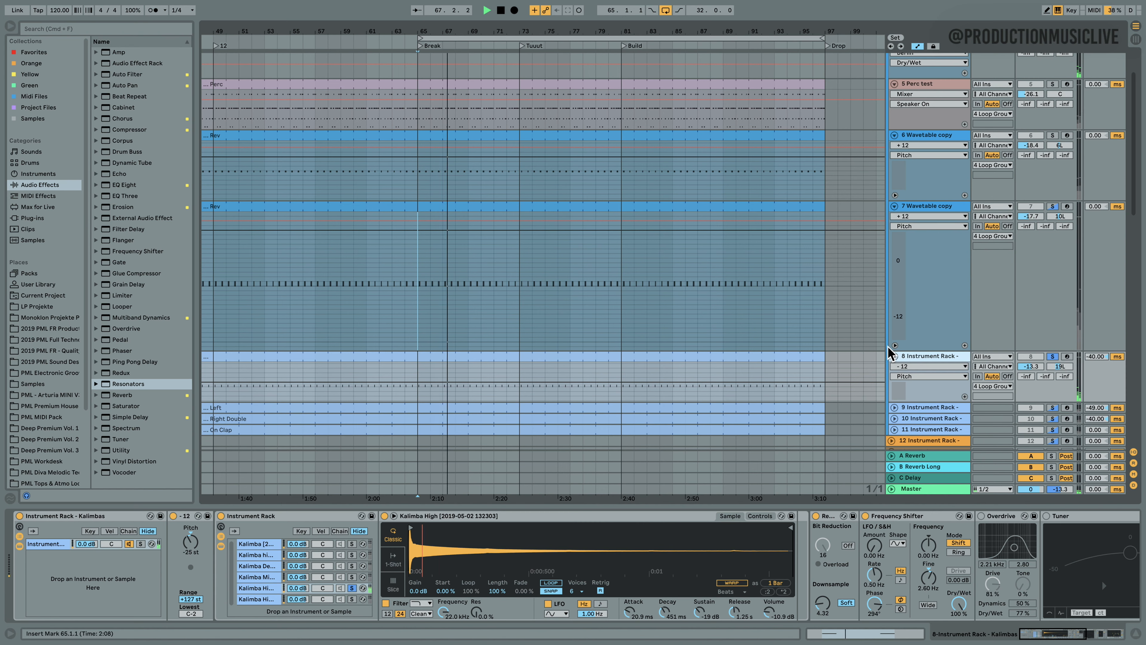
key(space)
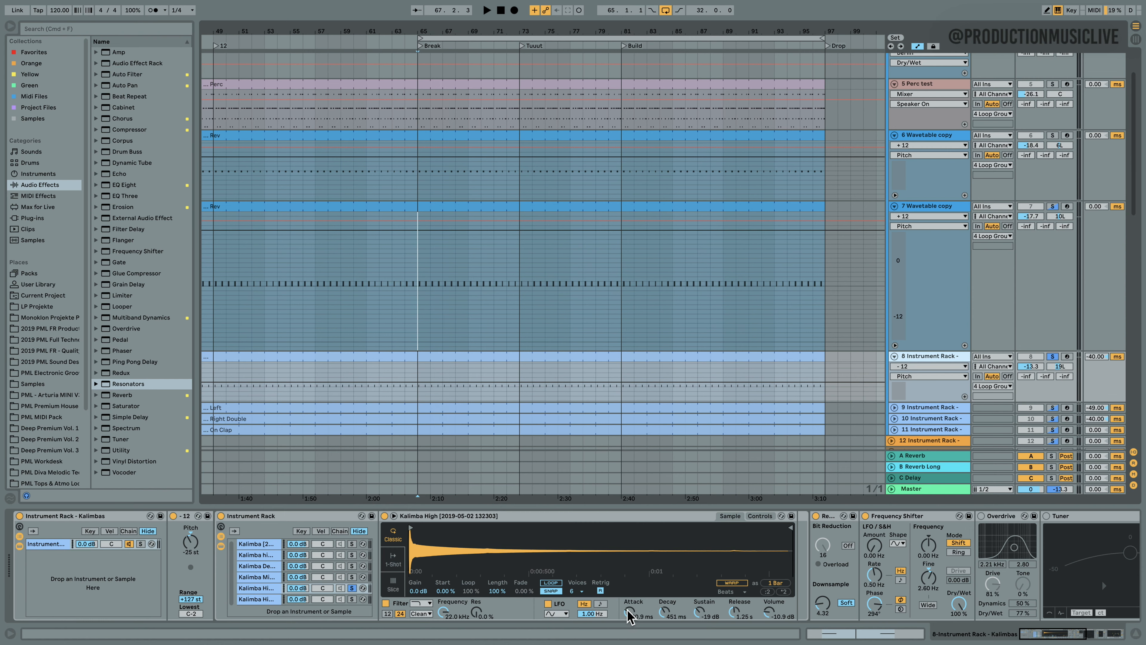
key(space)
key(space)
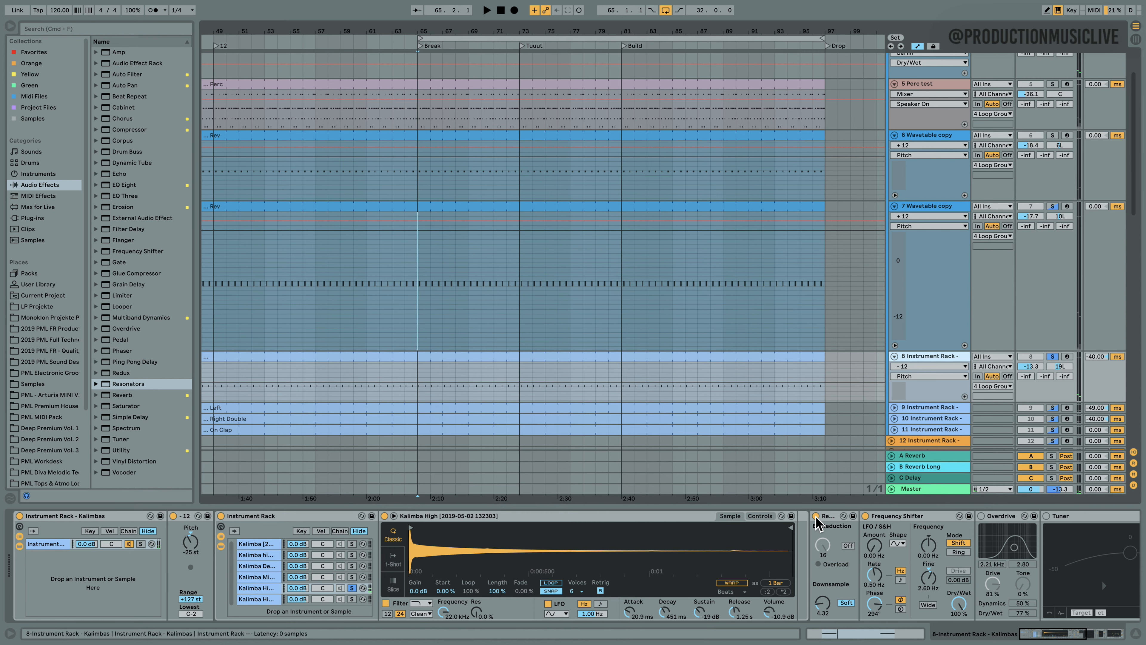
- Compare the 8 Instrument Rack track without and with its Redux effect by bypassing and re-enabling the device, playing from bar 65
click(816, 517)
key(space)
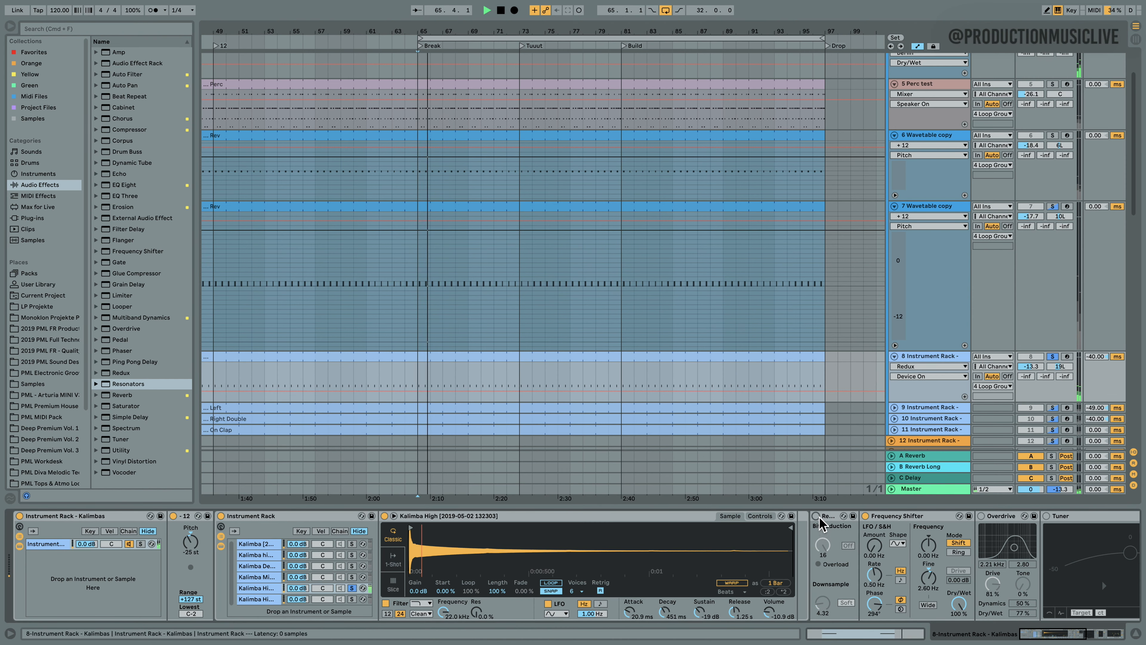
click(816, 516)
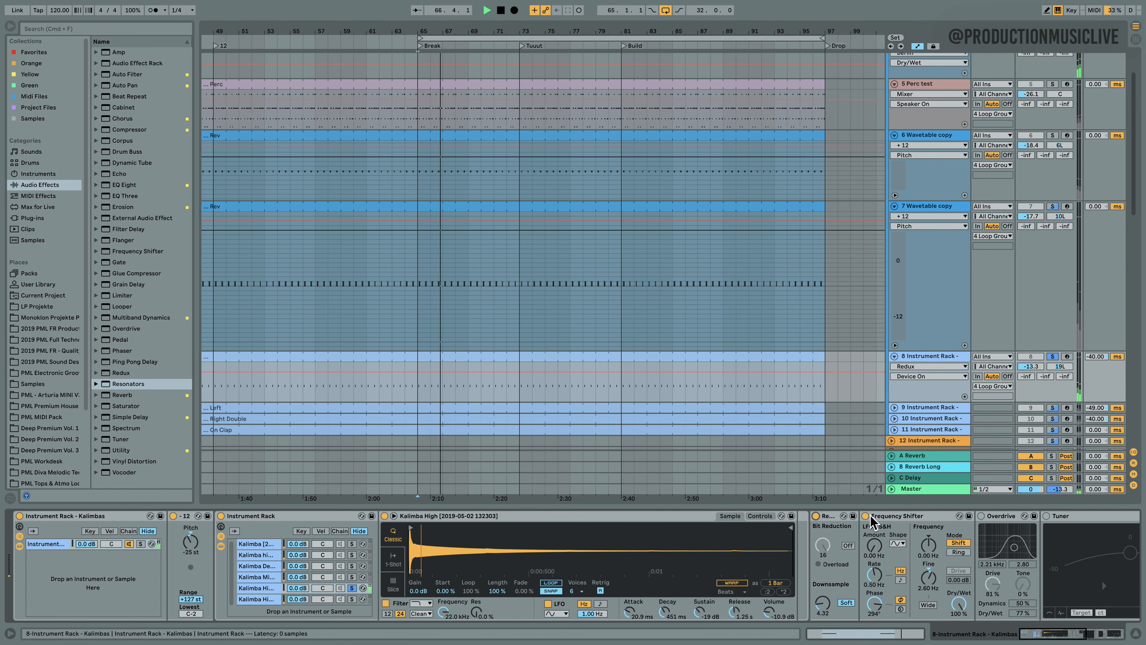
key(space)
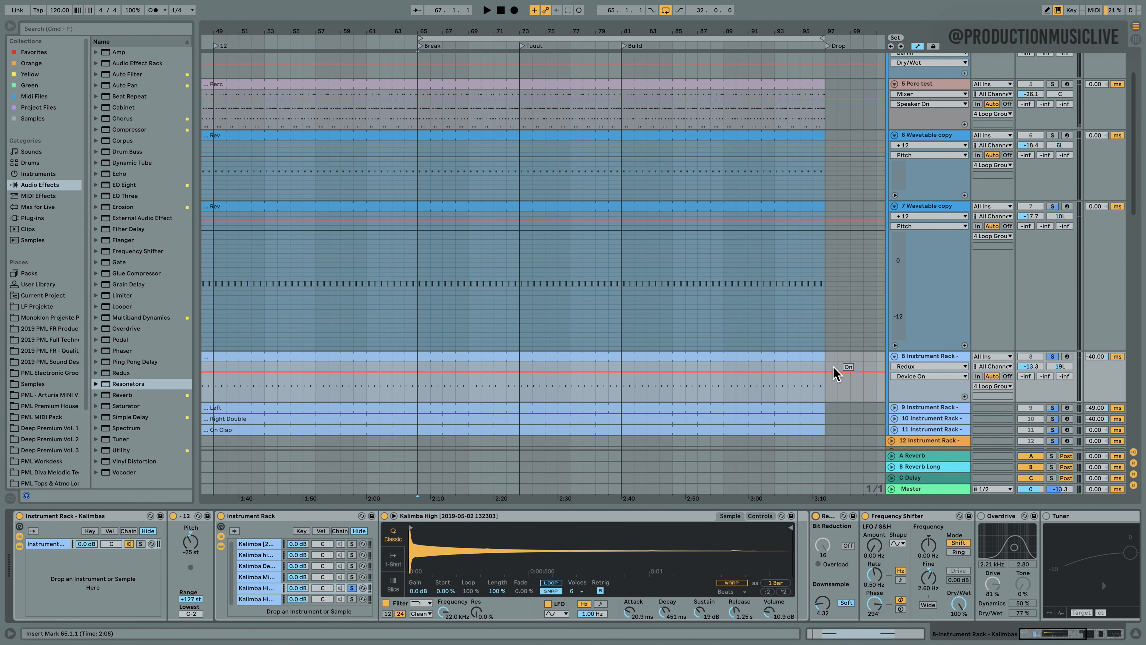
scroll(991, 357, down, 1)
click(938, 335)
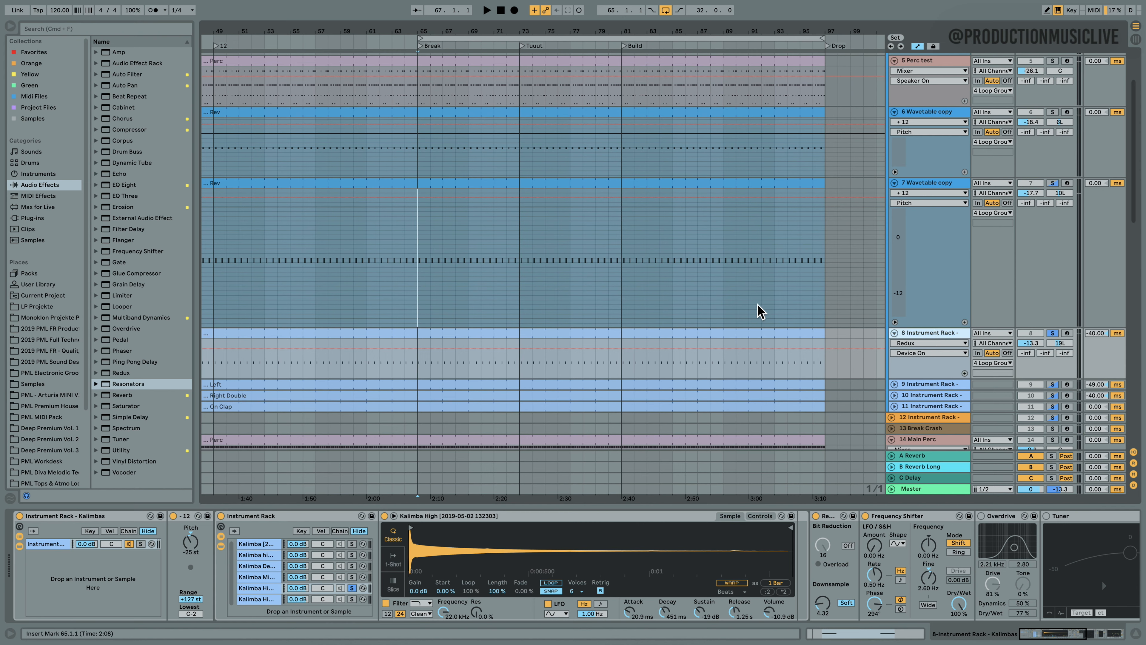
key(space)
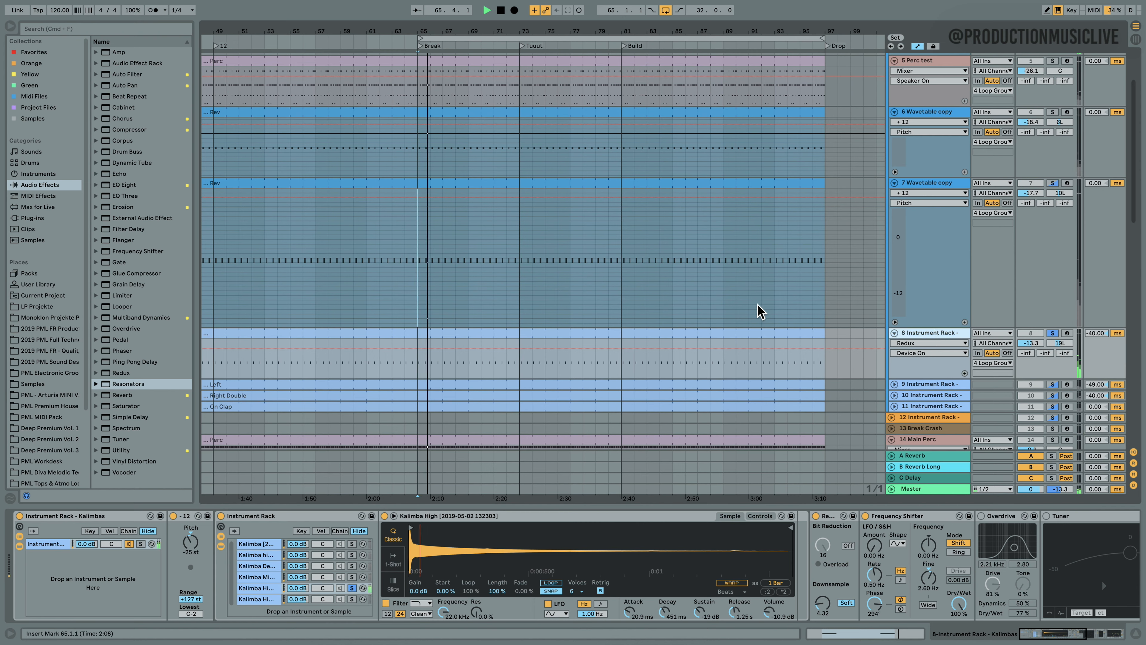
- Unfold and solo the 9 Instrument Rack track and play it from bar 65
click(895, 384)
scroll(930, 388, down, 5)
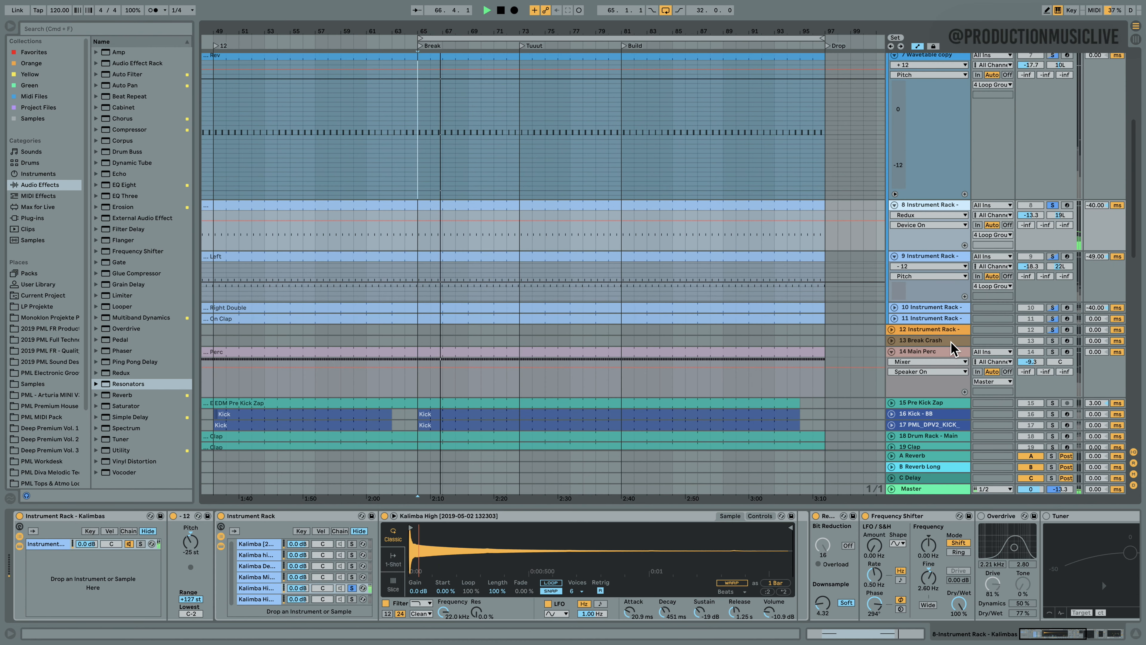
key(space)
click(1053, 256)
key(space)
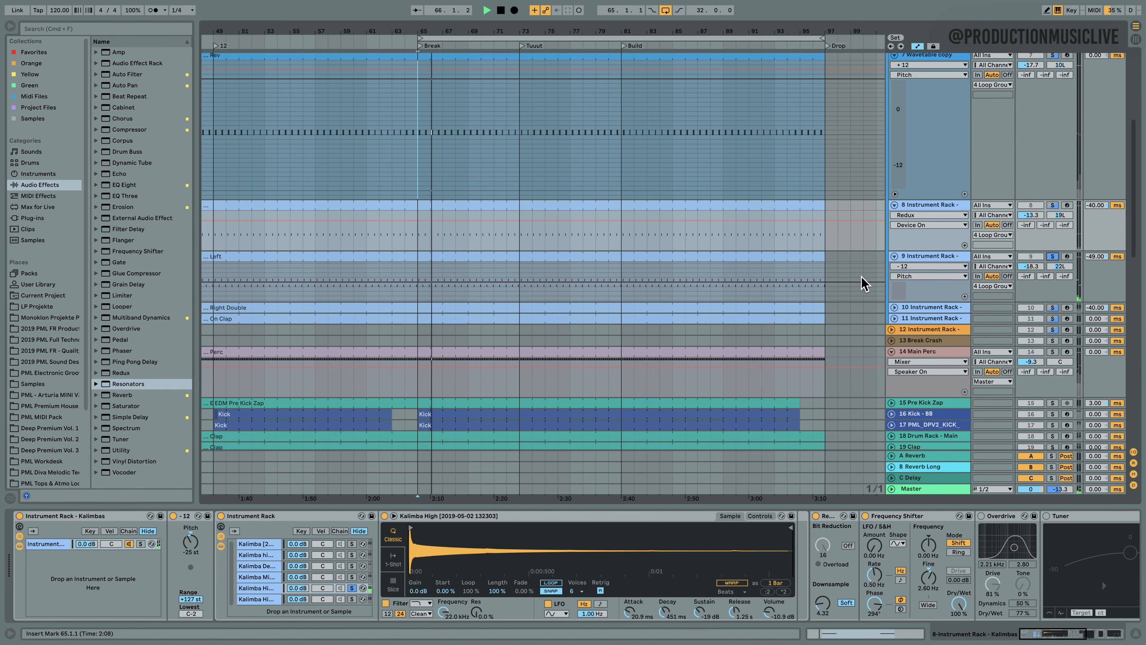
key(space)
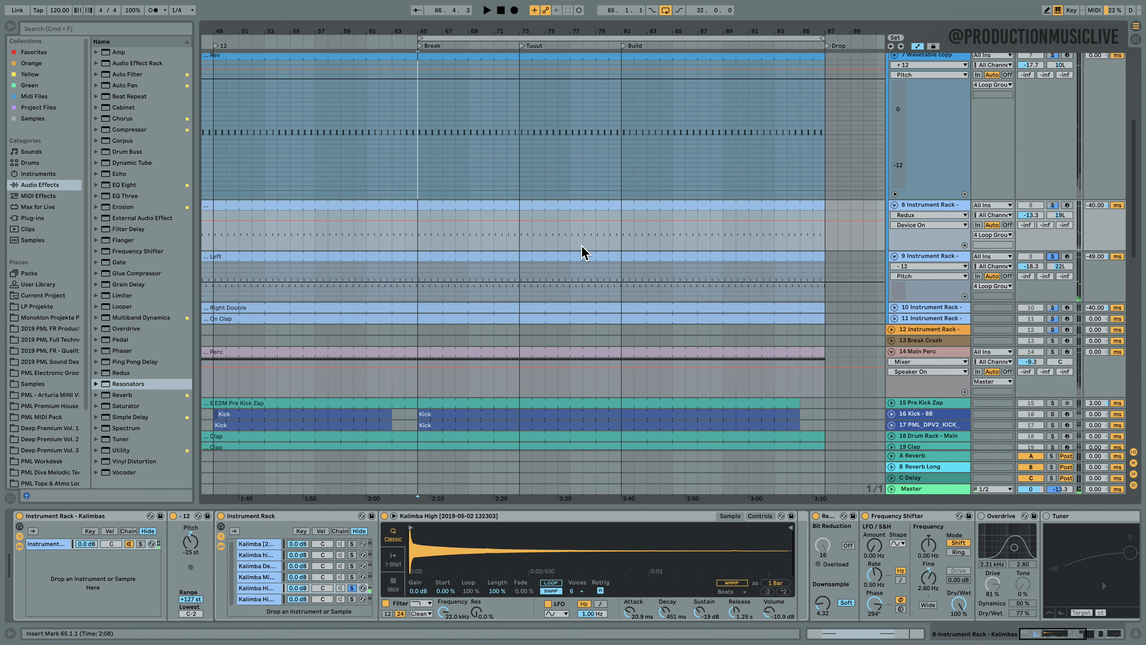
- Open the Left clip of track 9, transpose its E2 notes down two semitones during playback, and return to the full arrangement
double_click(571, 256)
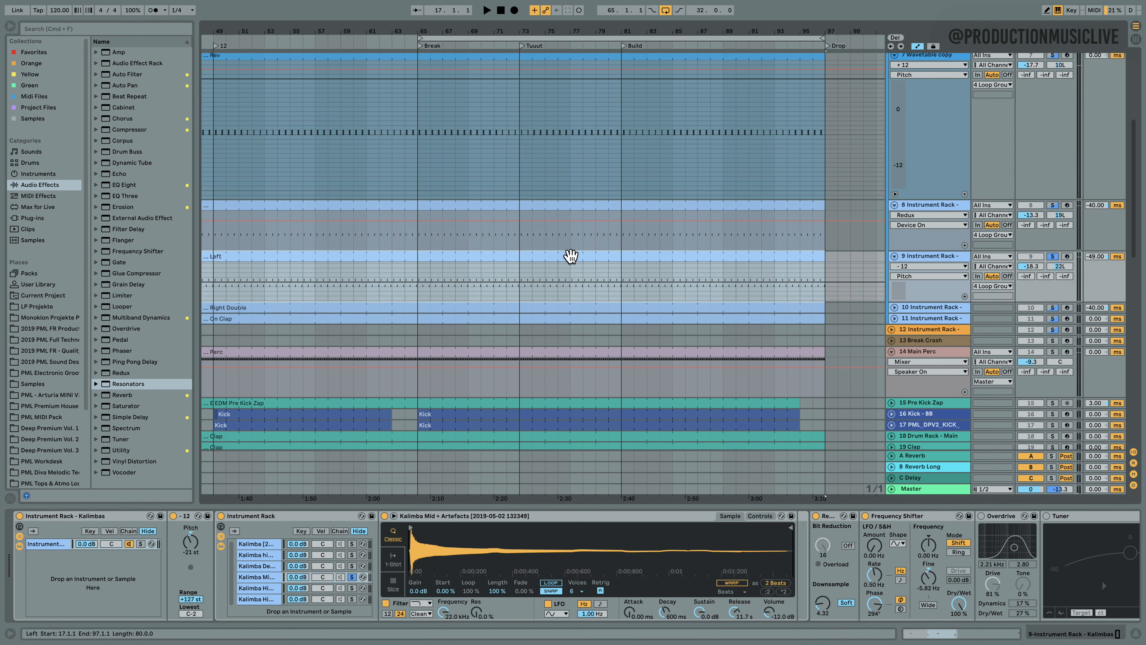
key(space)
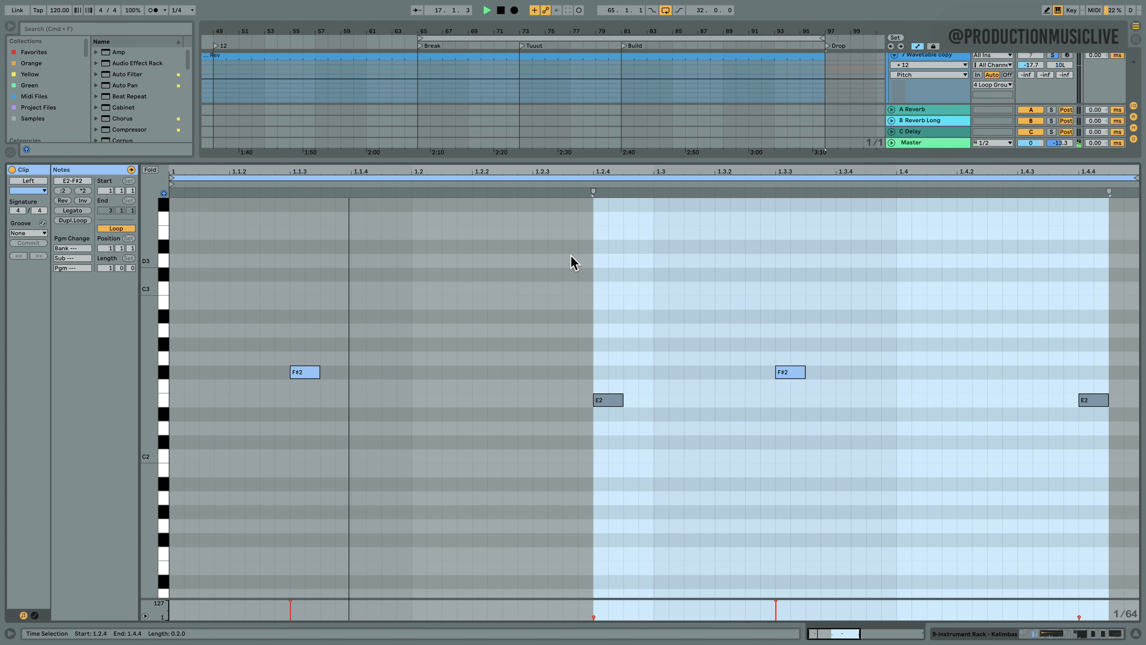
drag(554, 393, 1142, 447)
key(Down)
key(Down)
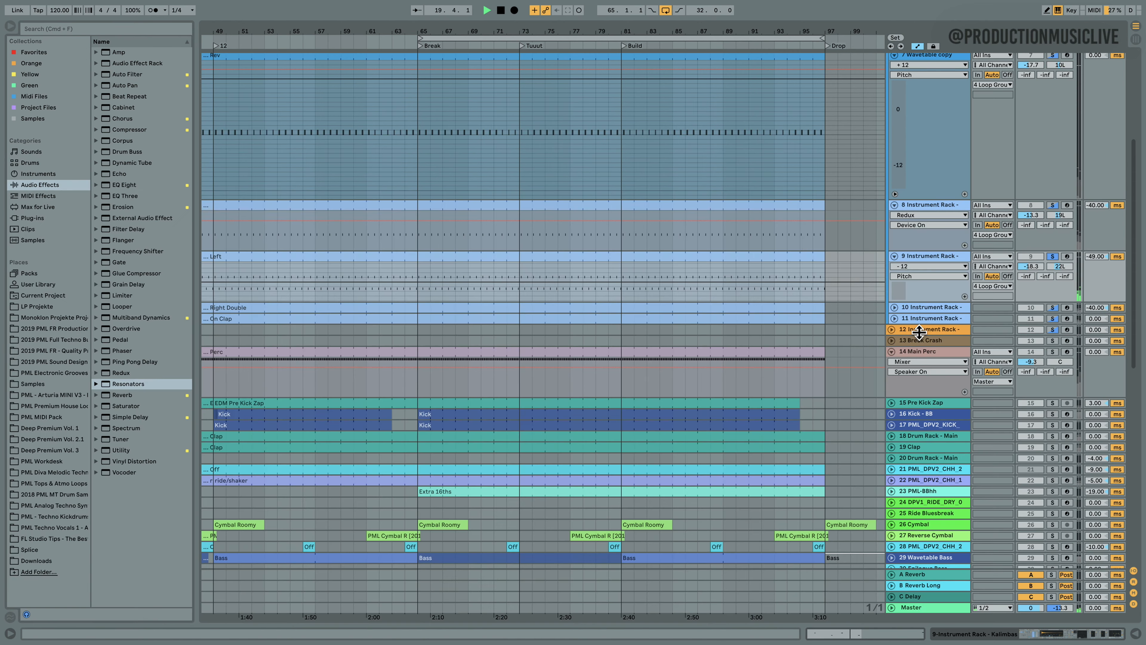
click(1137, 634)
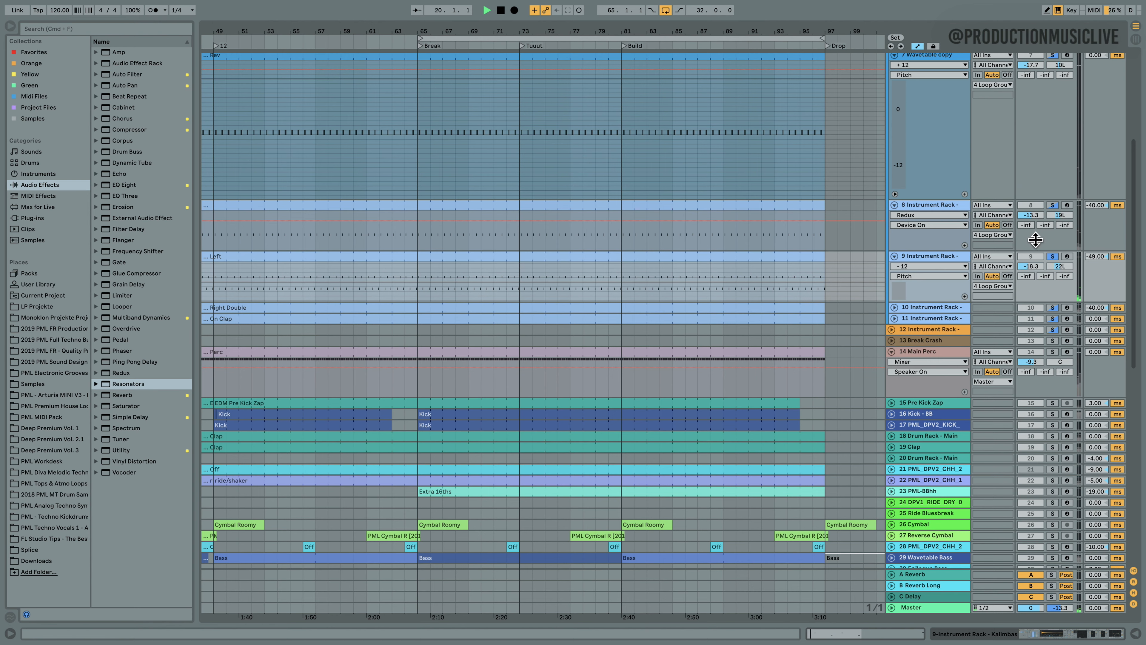
- Solo and unfold the 10 Instrument Rack track to hear its Right Double clip alone
click(1053, 307)
click(950, 311)
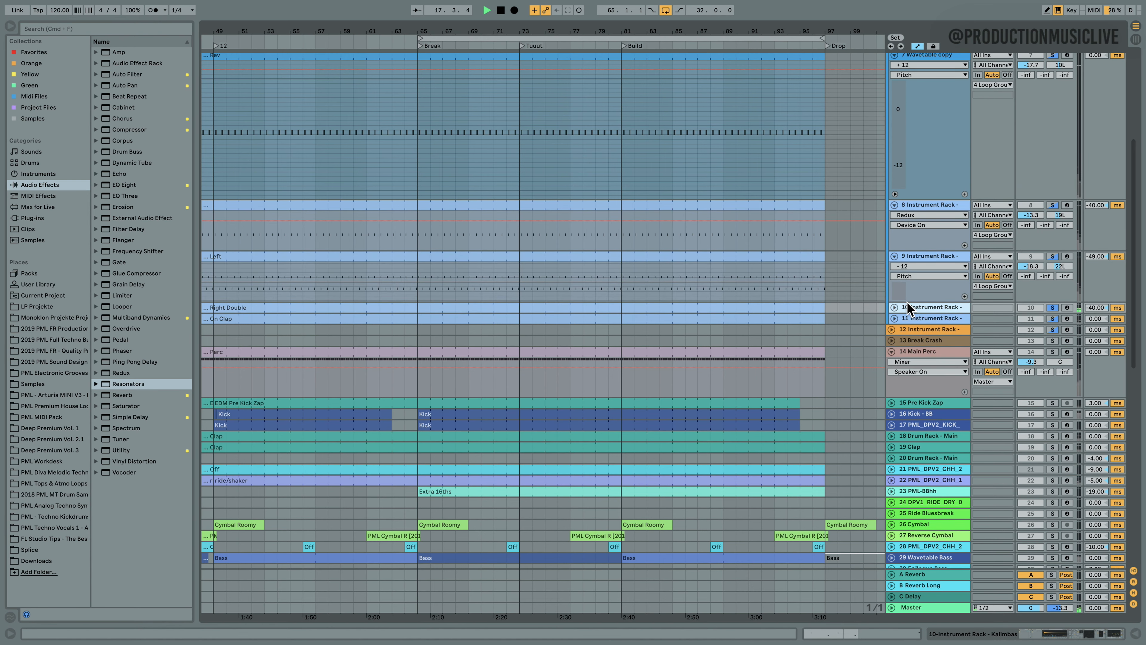
click(895, 308)
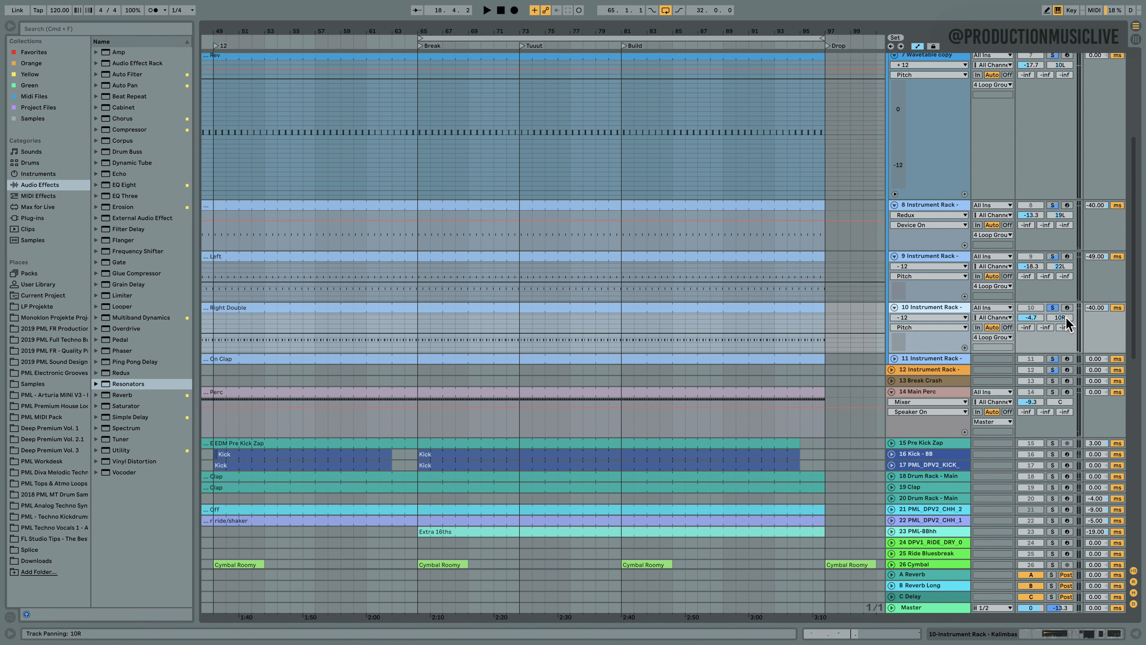
- Add the 9 and 8 Instrument Rack tracks to the solo and play them together with track 10
super+click(1055, 255)
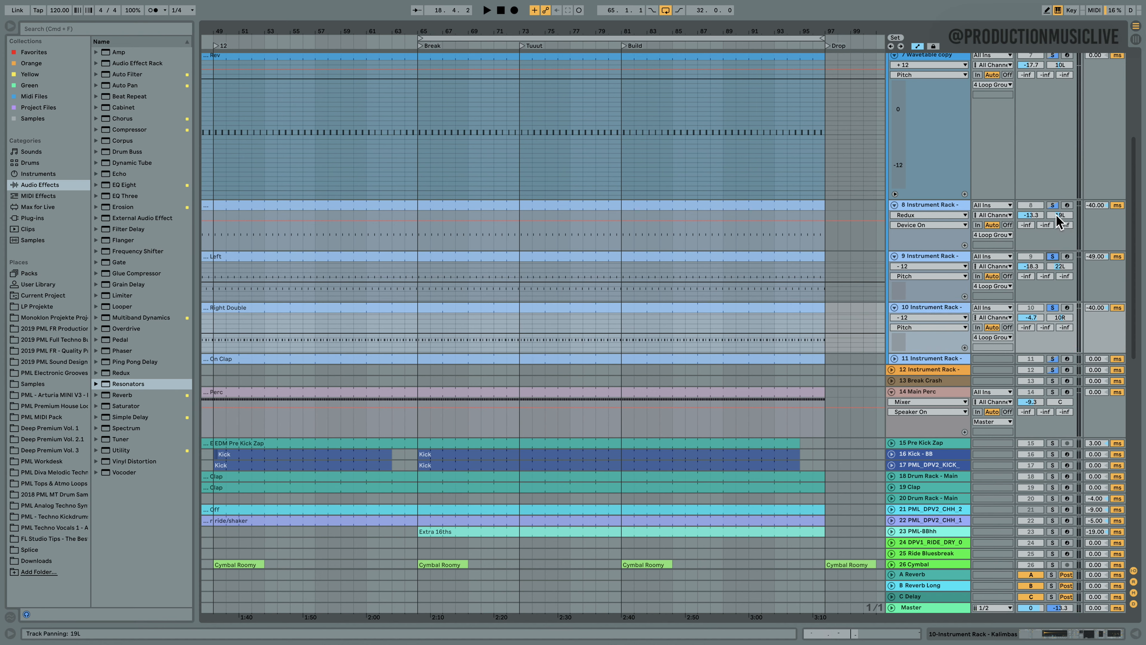
super+click(1053, 207)
key(space)
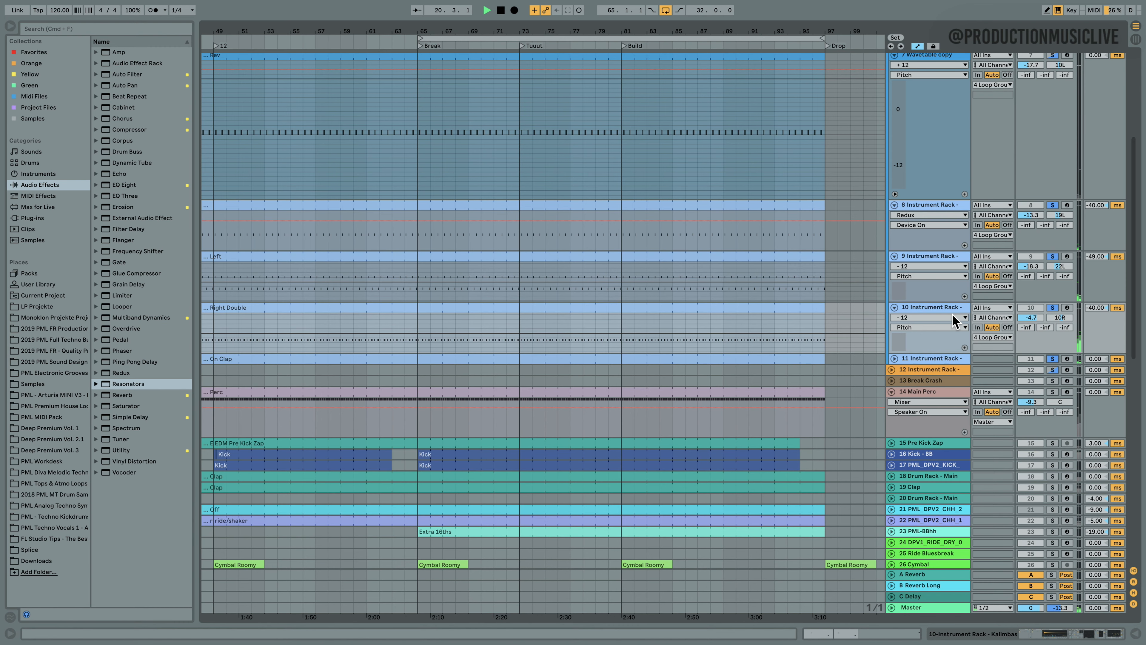
scroll(987, 242, up, 3)
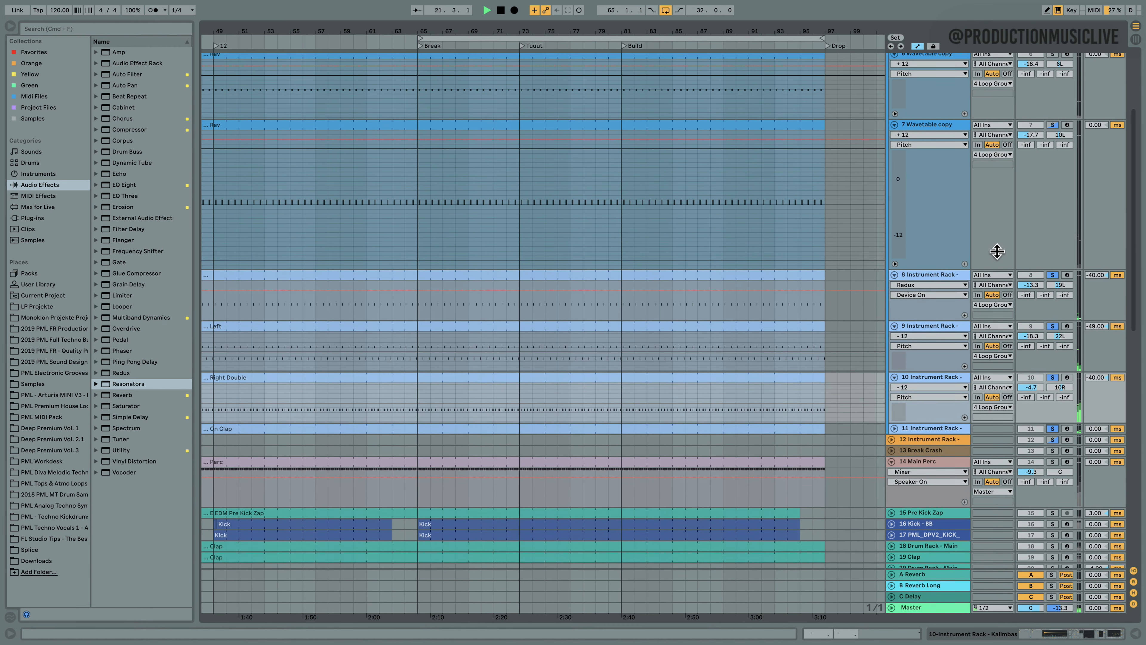
scroll(1002, 253, up, 3)
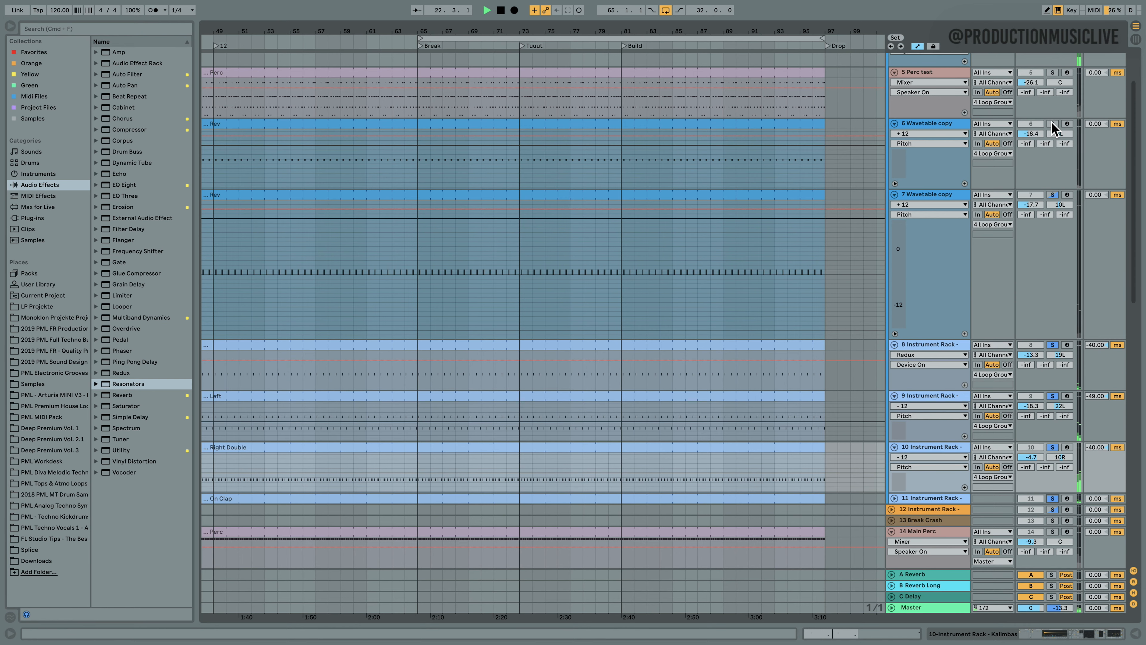
- Listen to the loop layers with 6 Wavetable copy and 5 Perc test added to the soloed tracks, then clear the solos
click(1052, 123)
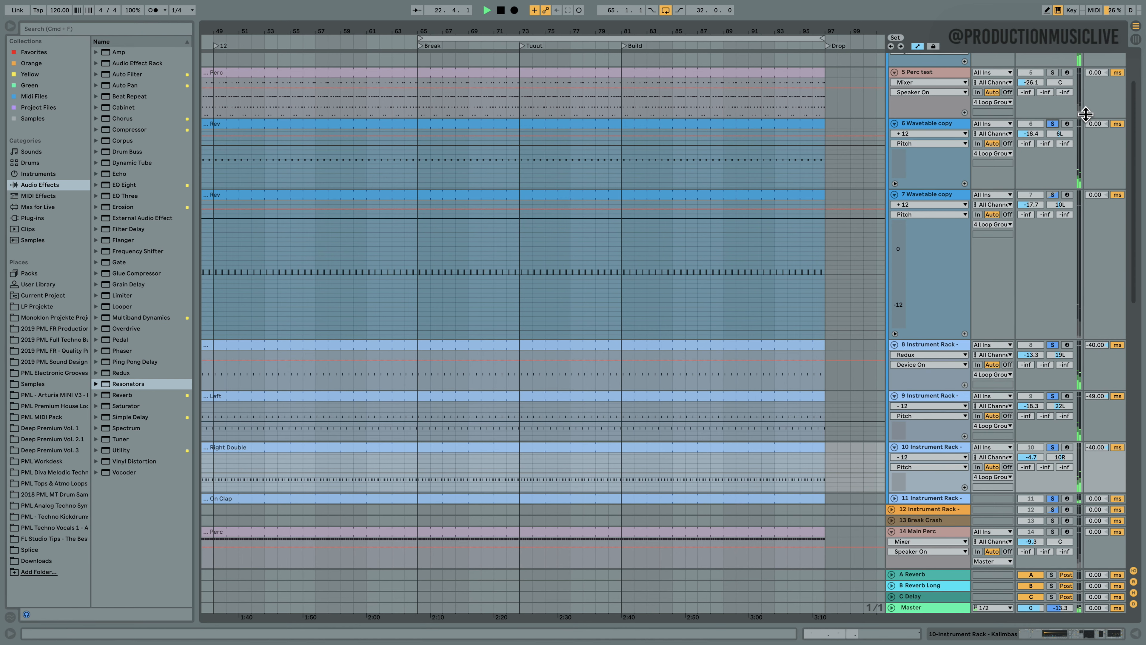
click(1053, 72)
scroll(959, 270, up, 2)
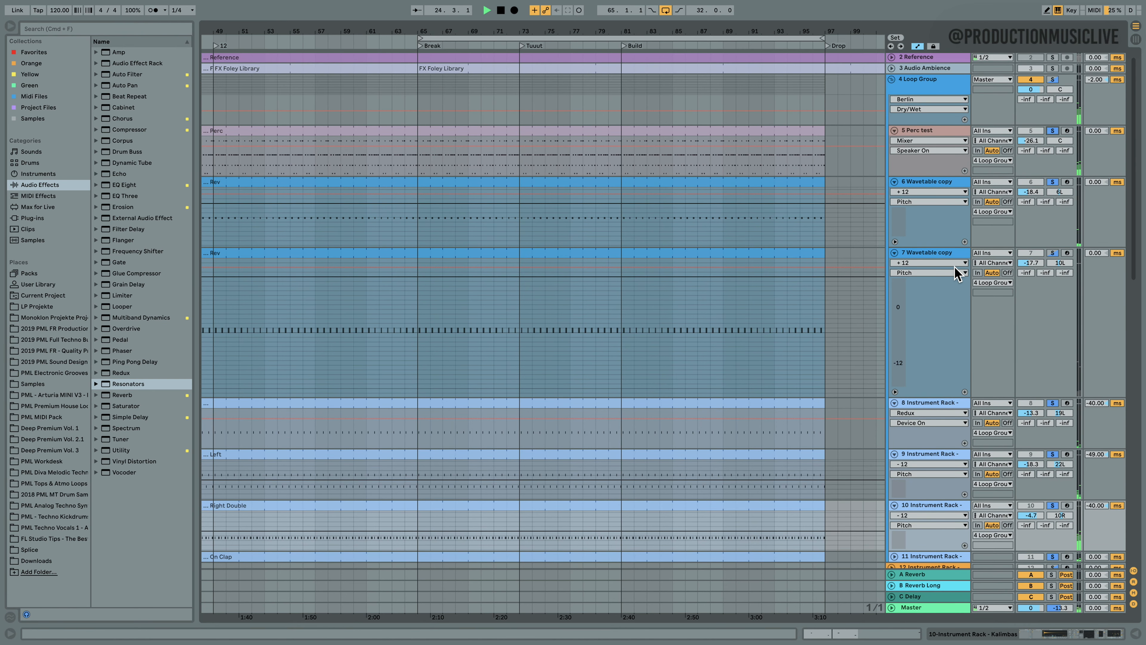
scroll(956, 268, down, 6)
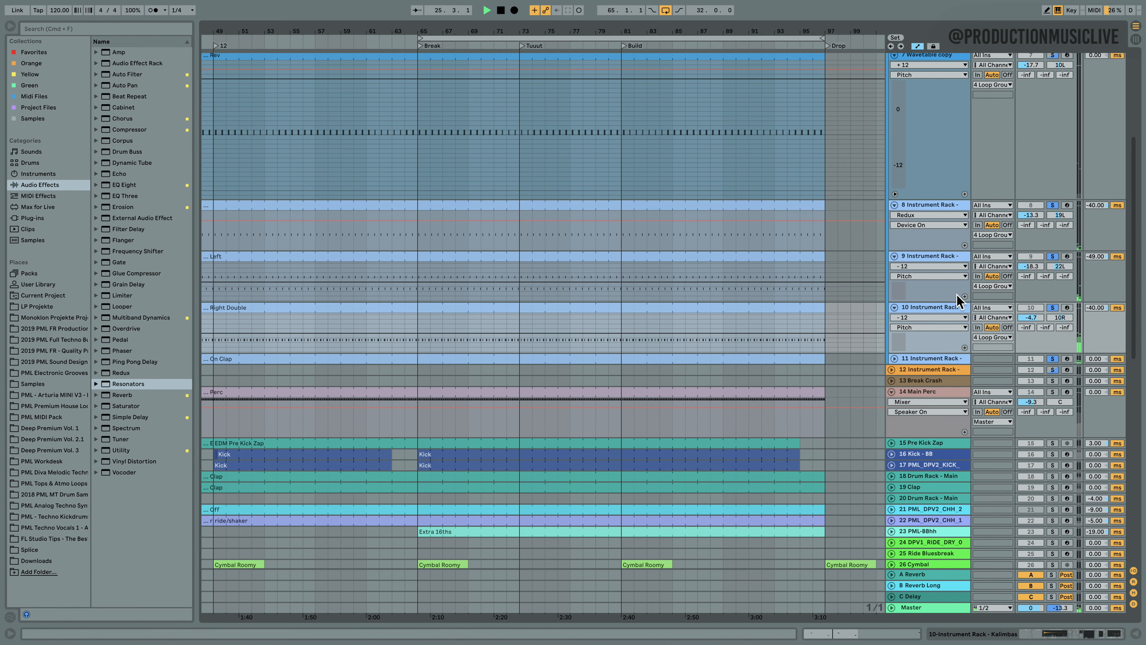
click(1053, 308)
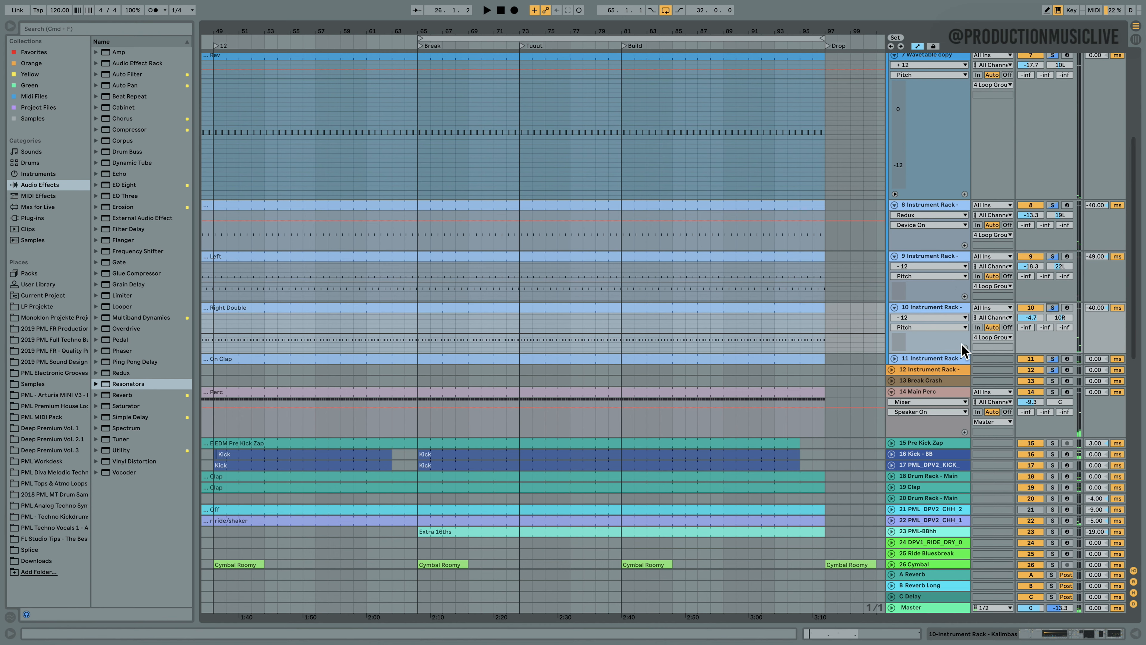
- Solo the 14 Main Perc track for playback and examine its Perc clip's notes and velocities in an enlarged velocity lane
click(934, 392)
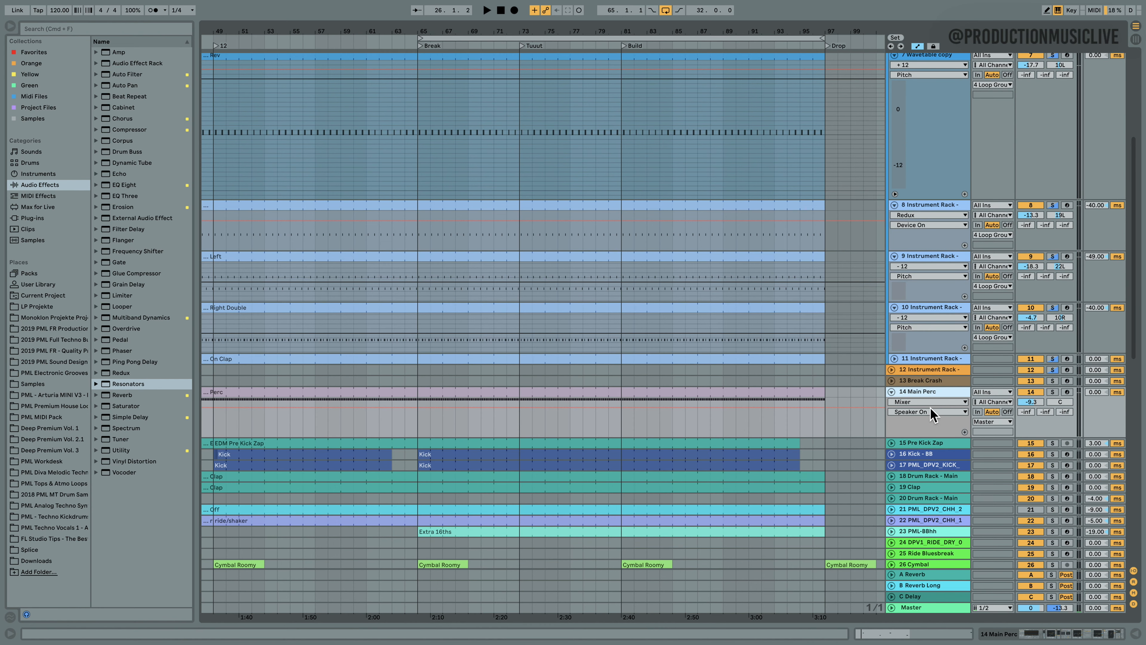
click(1053, 392)
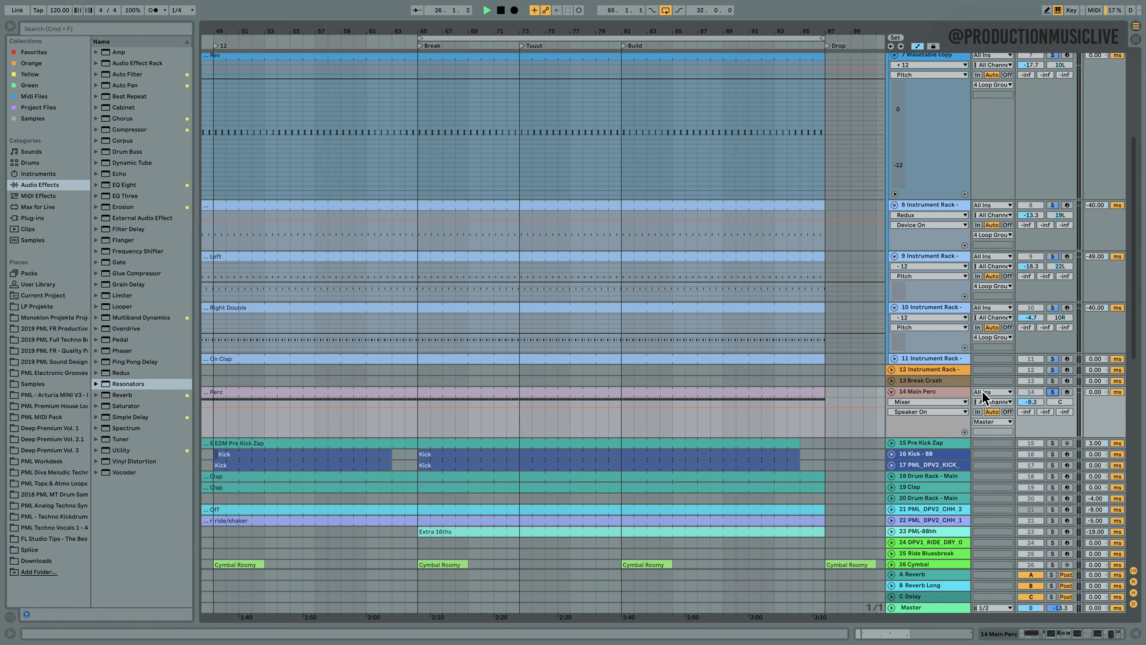
click(416, 424)
double_click(453, 392)
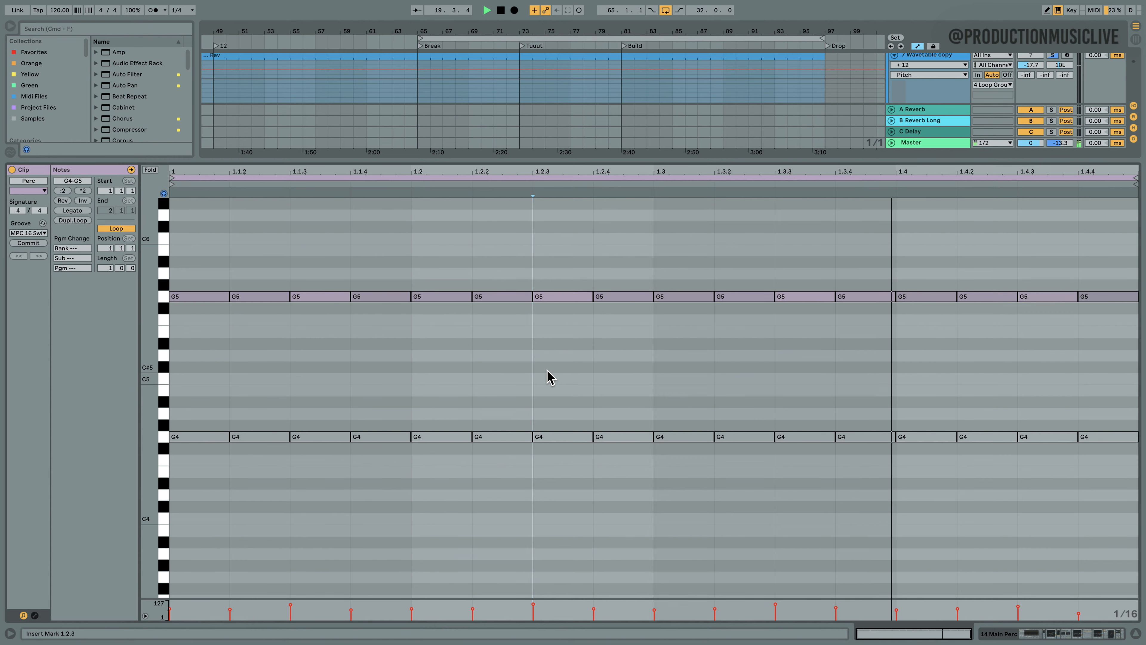
key(space)
drag(514, 599, 522, 475)
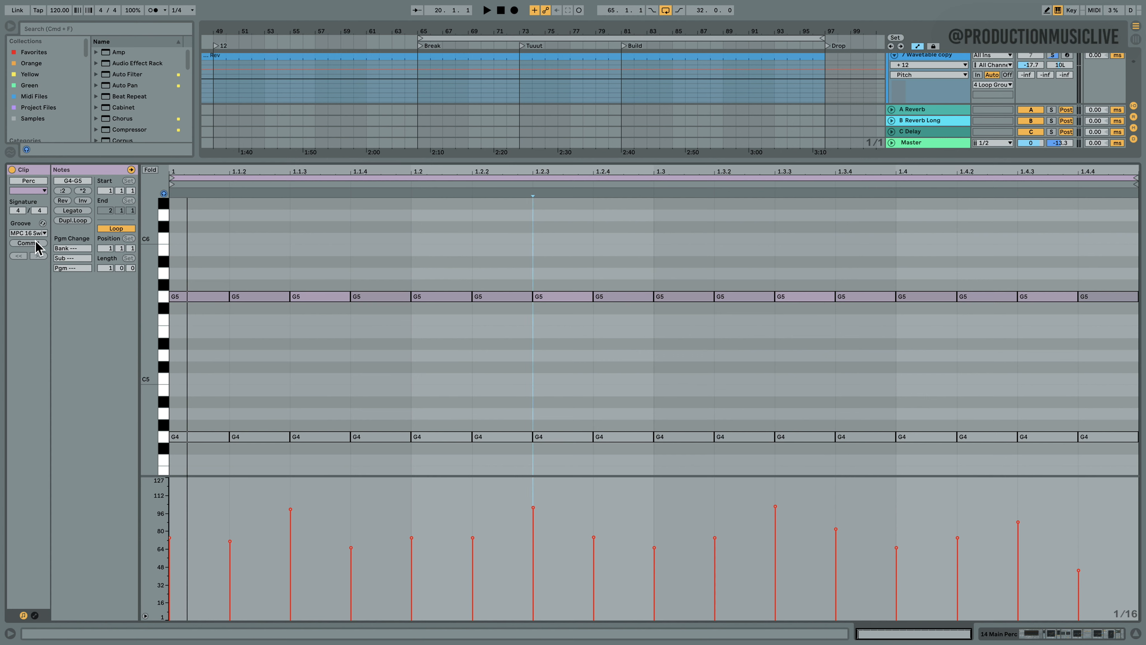
- Assign the MPC 16 Swing-56 groove to the Perc clip and show the Groove Pool
click(44, 233)
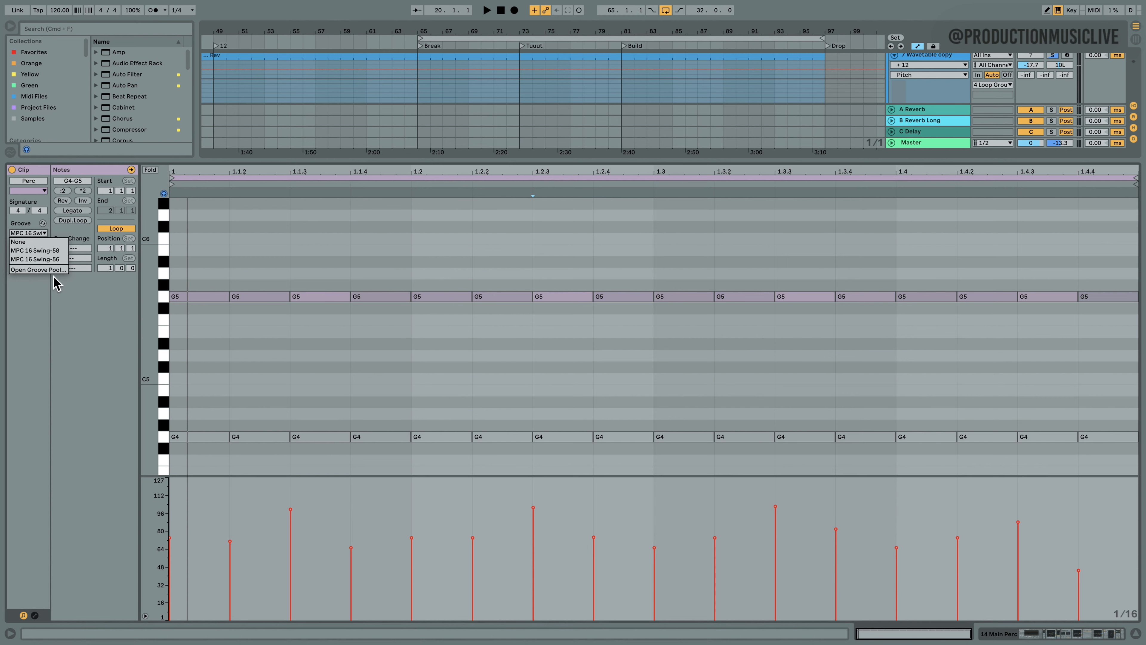
click(58, 259)
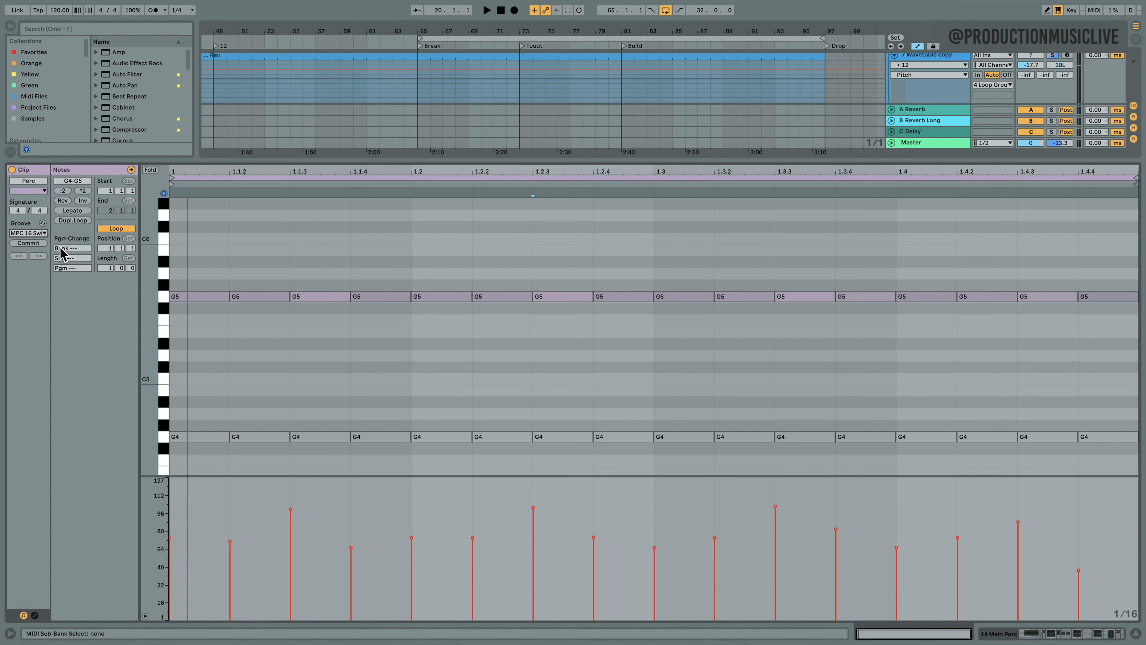
click(10, 151)
drag(188, 158, 189, 322)
drag(175, 277, 159, 190)
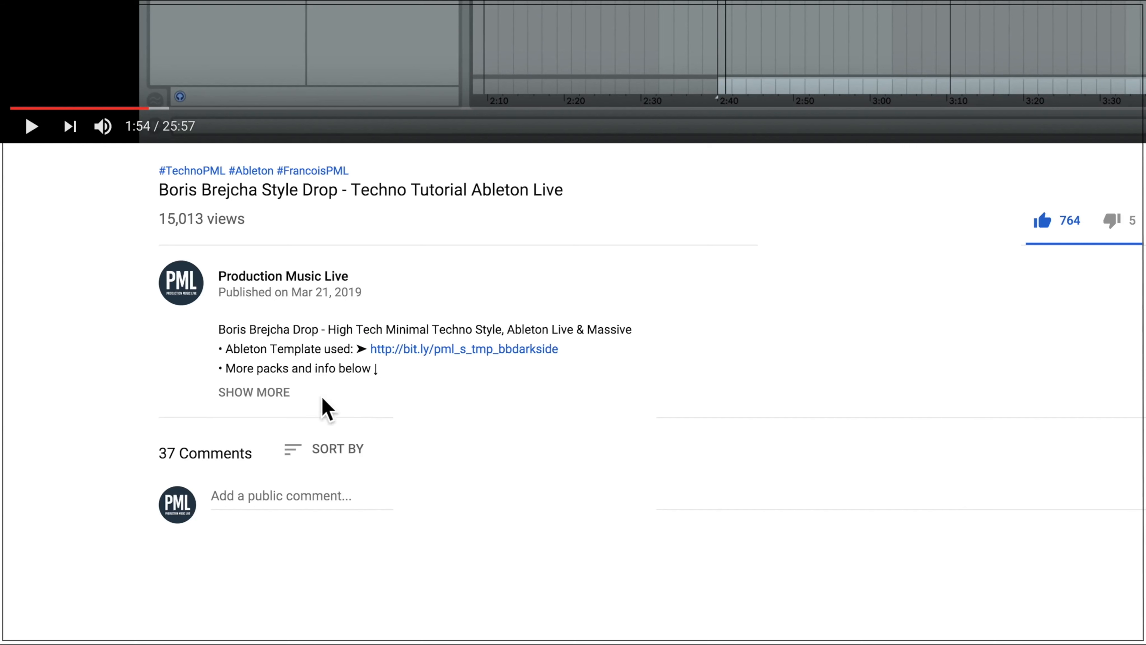
- Switch to the YouTube page of the Boris Brejcha Style Drop tutorial and expand its description to read the pack and course links
click(258, 393)
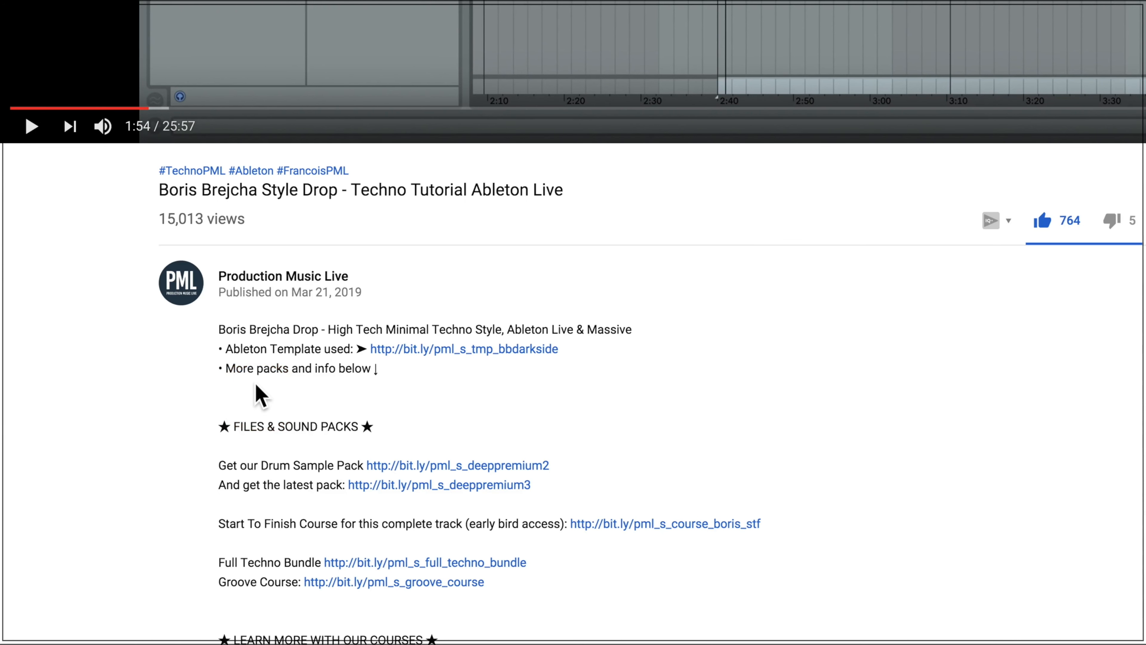
scroll(275, 392, down, 3)
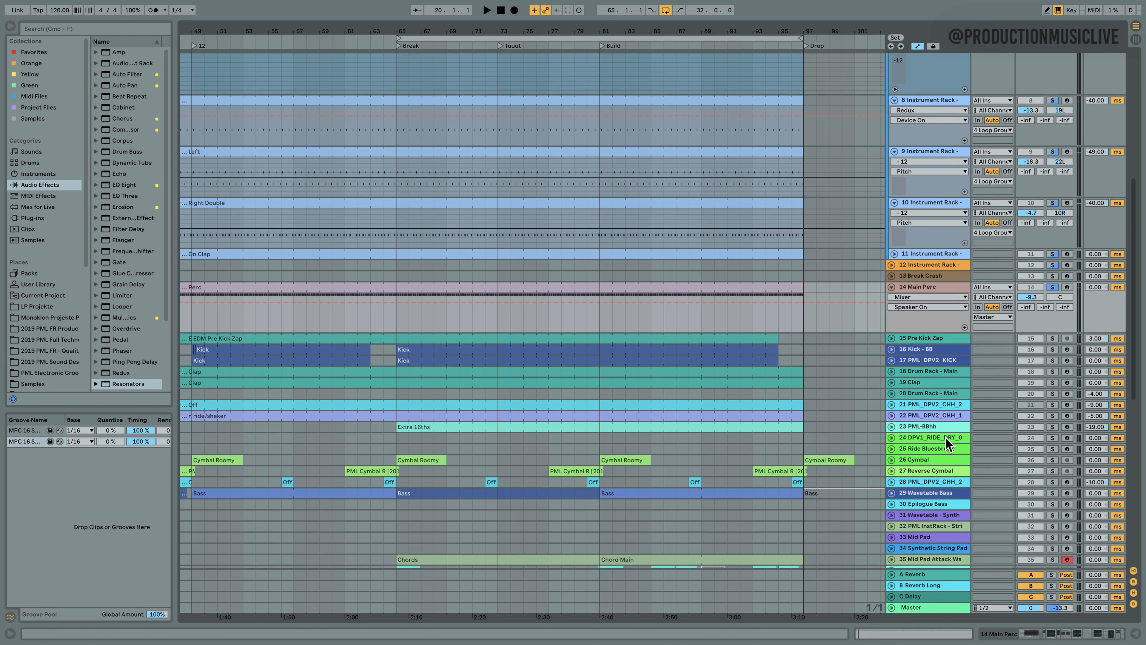
- Clear the solo on 14 Main Perc and play the full mix from the Break section
scroll(943, 436, down, 5)
click(1055, 229)
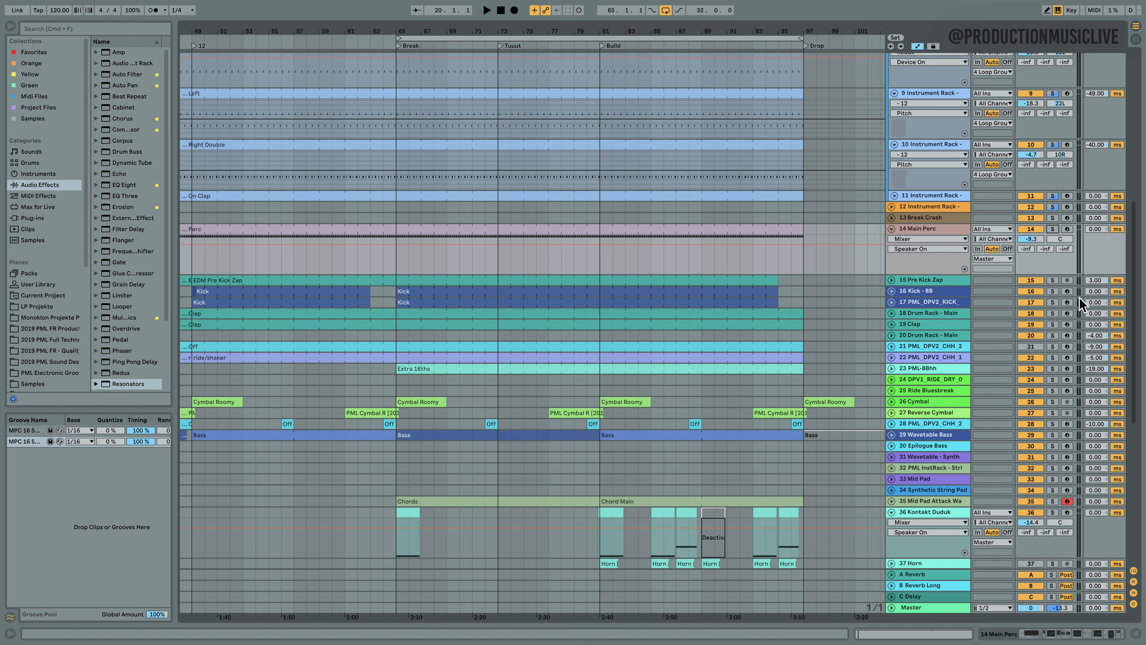
key(space)
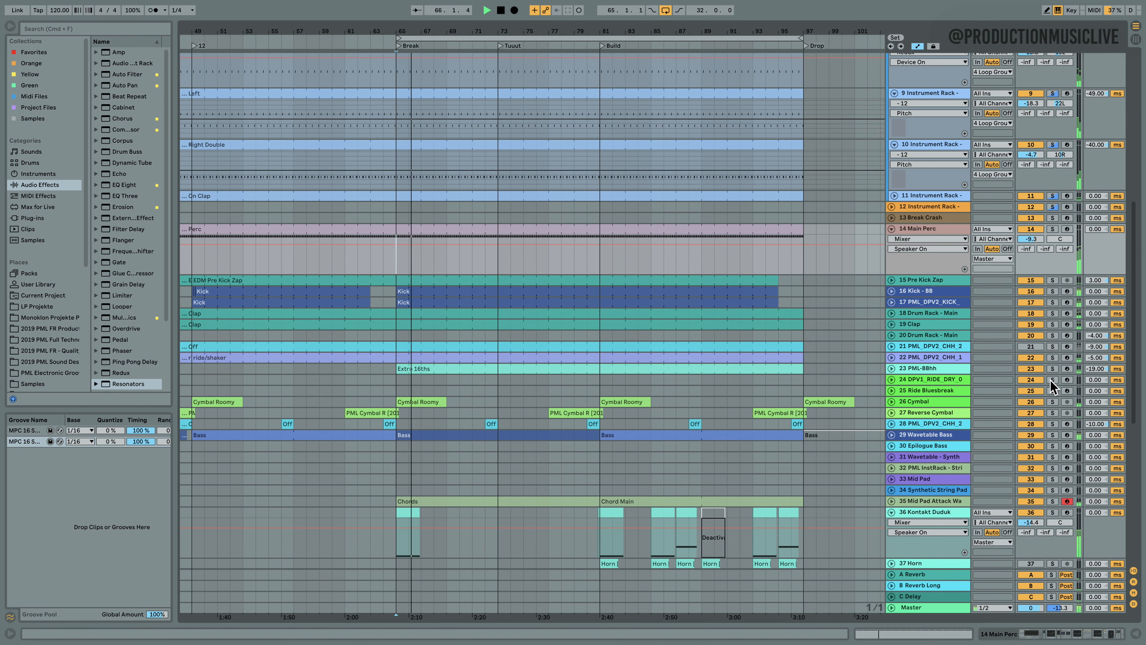
- Solo 23 PML-BBhh together with 16 Kick - BB and play both from the Break marker
click(1054, 368)
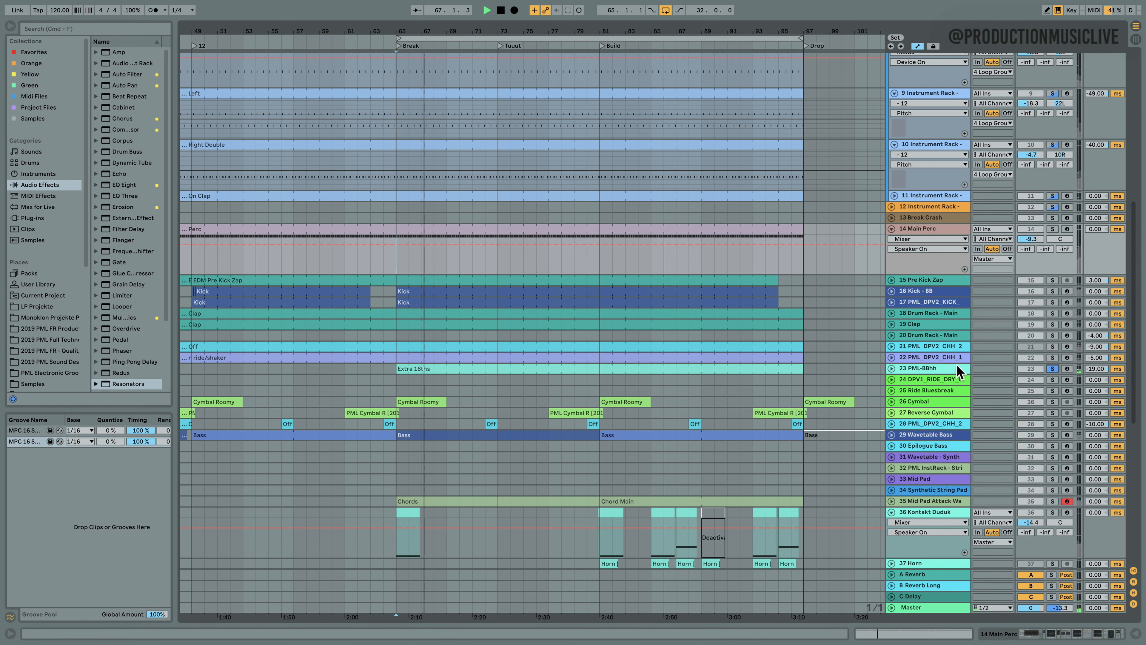
click(948, 367)
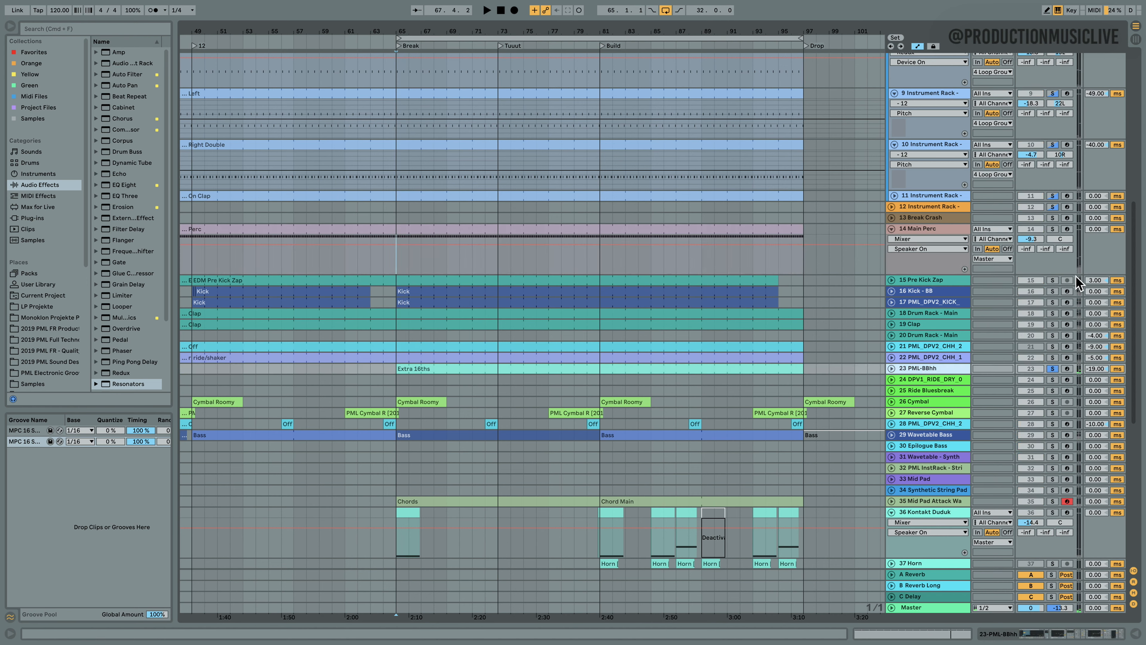
super+click(1051, 291)
key(space)
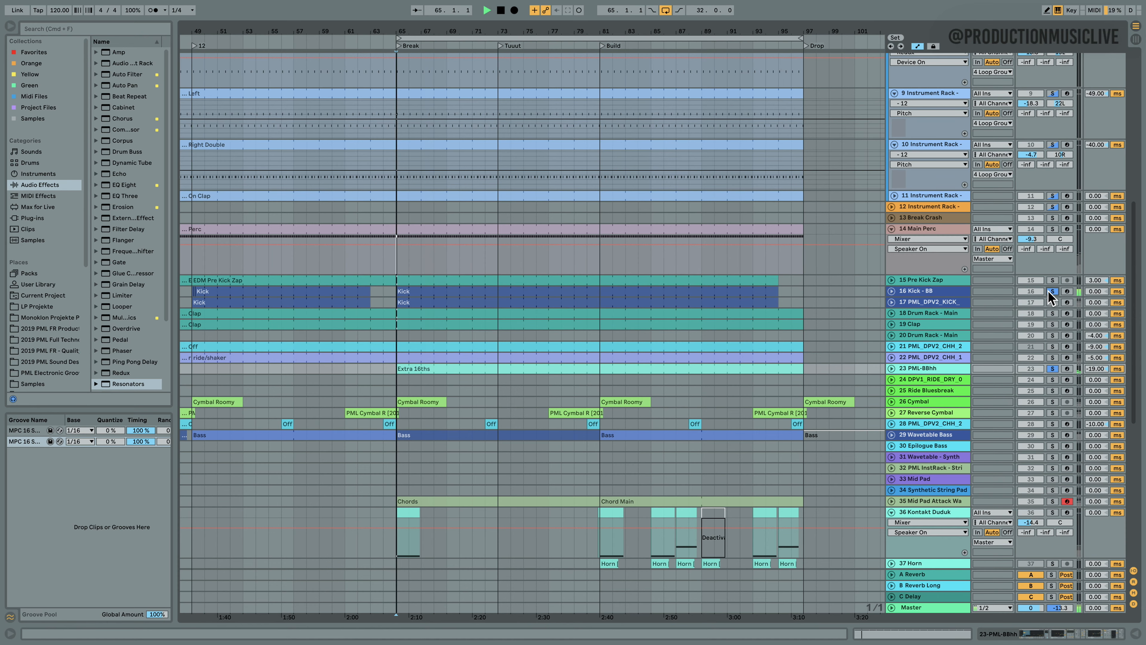
- Open the Extra 16ths clip on 23 PML-BBhh, examine its B2 note pattern and velocities, and close the clip view
double_click(424, 368)
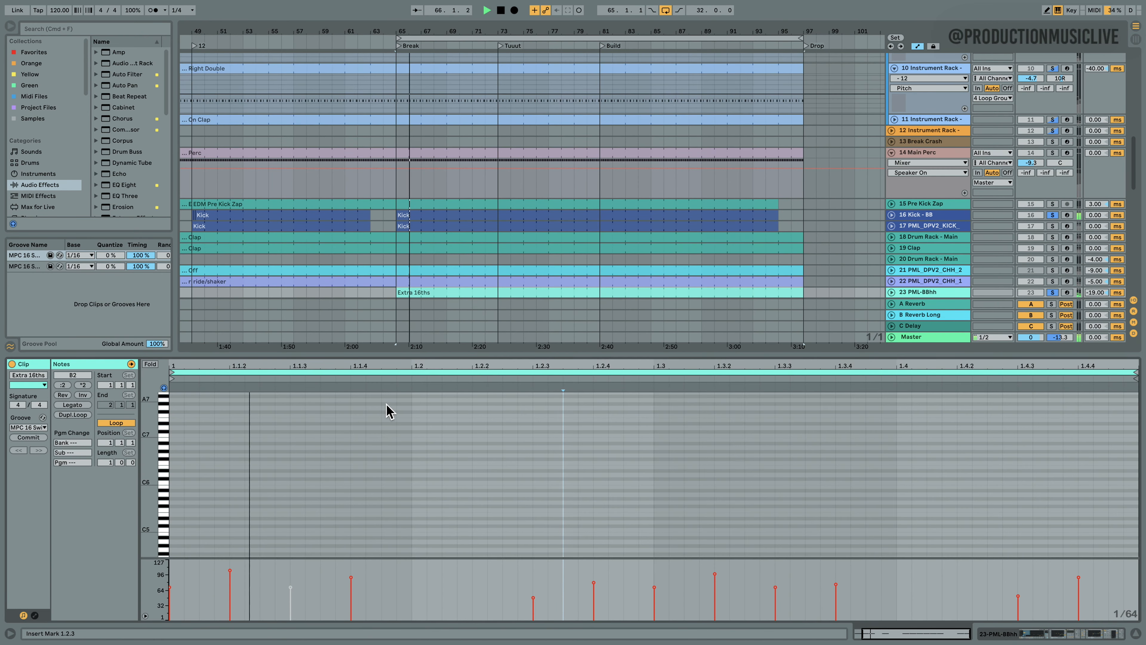
drag(291, 353, 266, 294)
drag(149, 502, 194, 402)
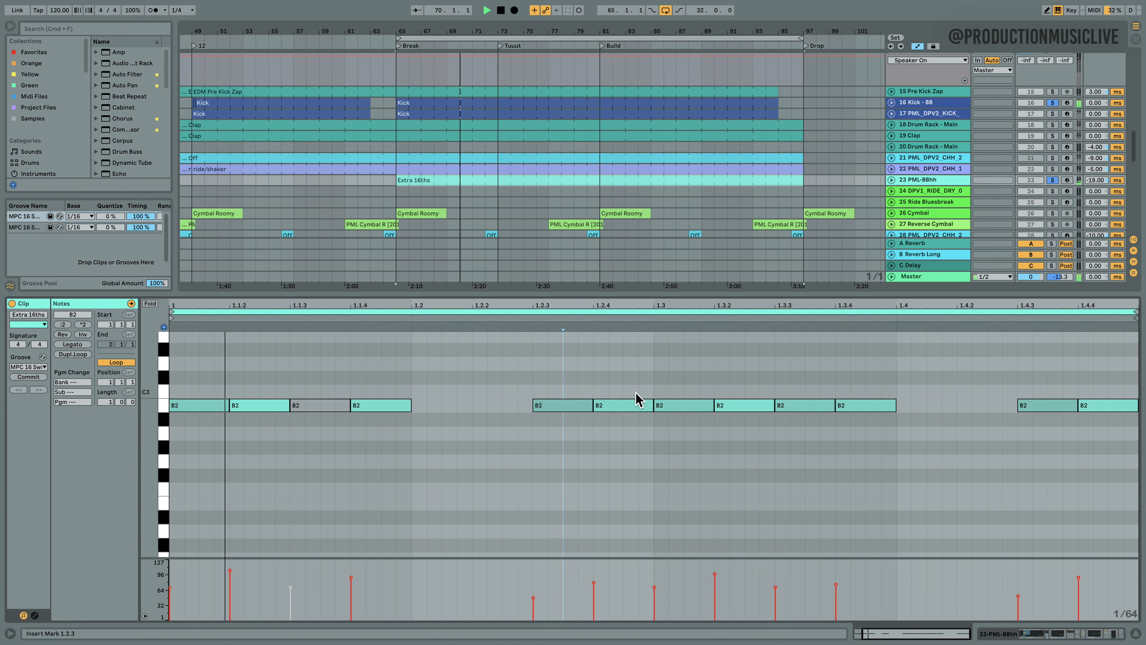
click(1136, 633)
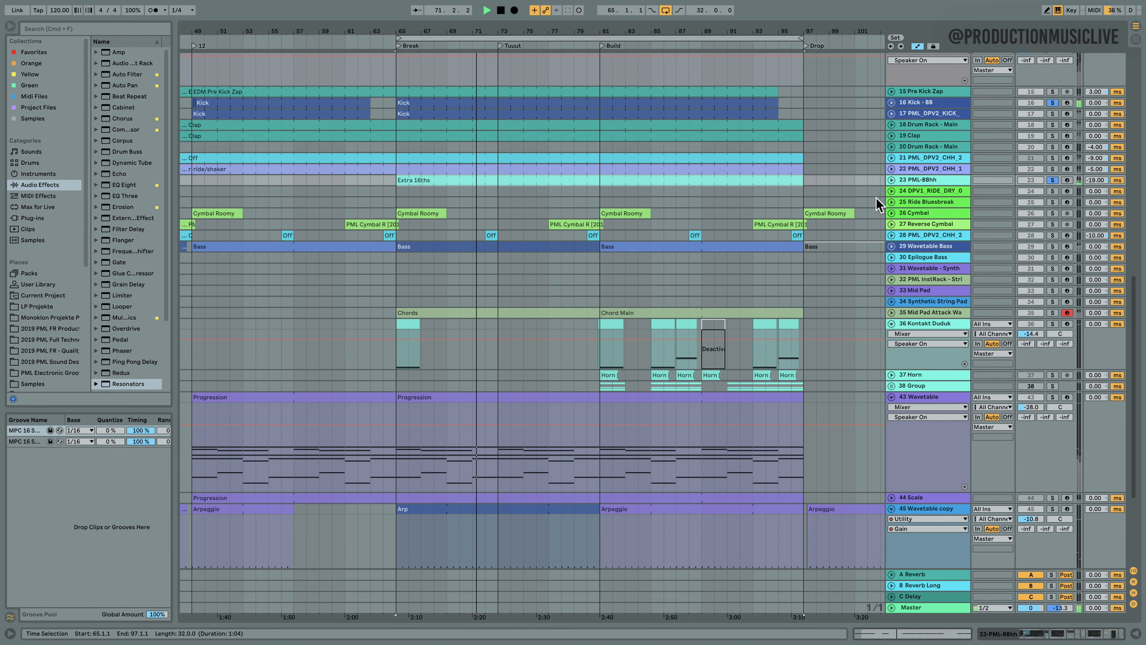
- Solo 22 PML_DPV2_CHH_1 alongside the kick and inspect its ride/shaker clip and device chain
click(1052, 167)
click(892, 168)
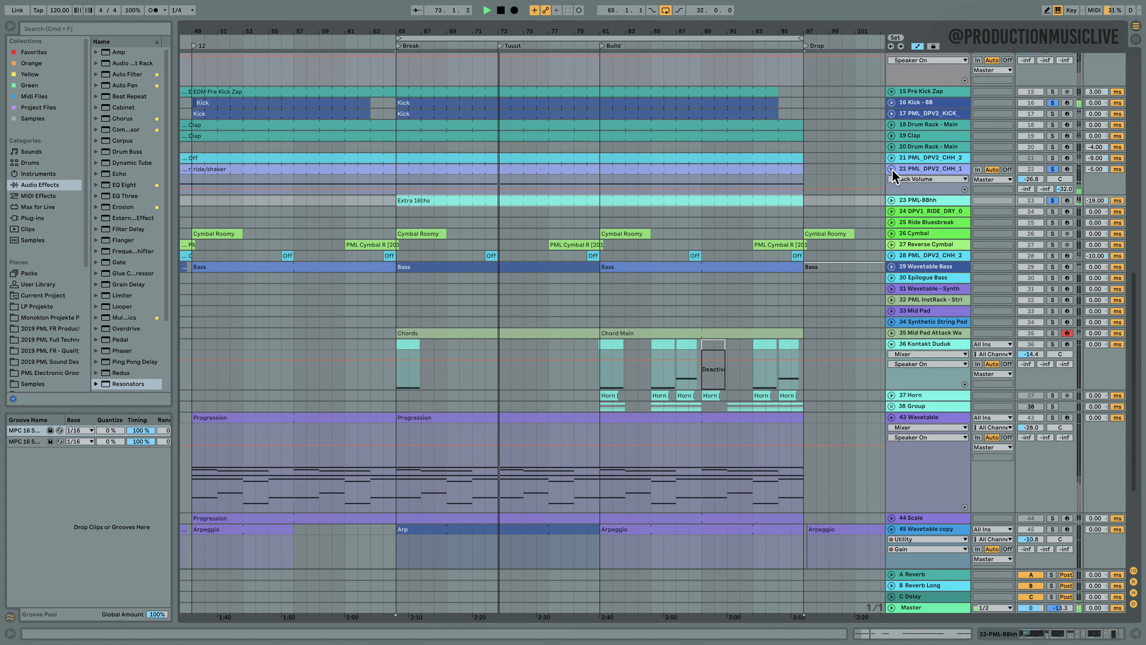
double_click(556, 172)
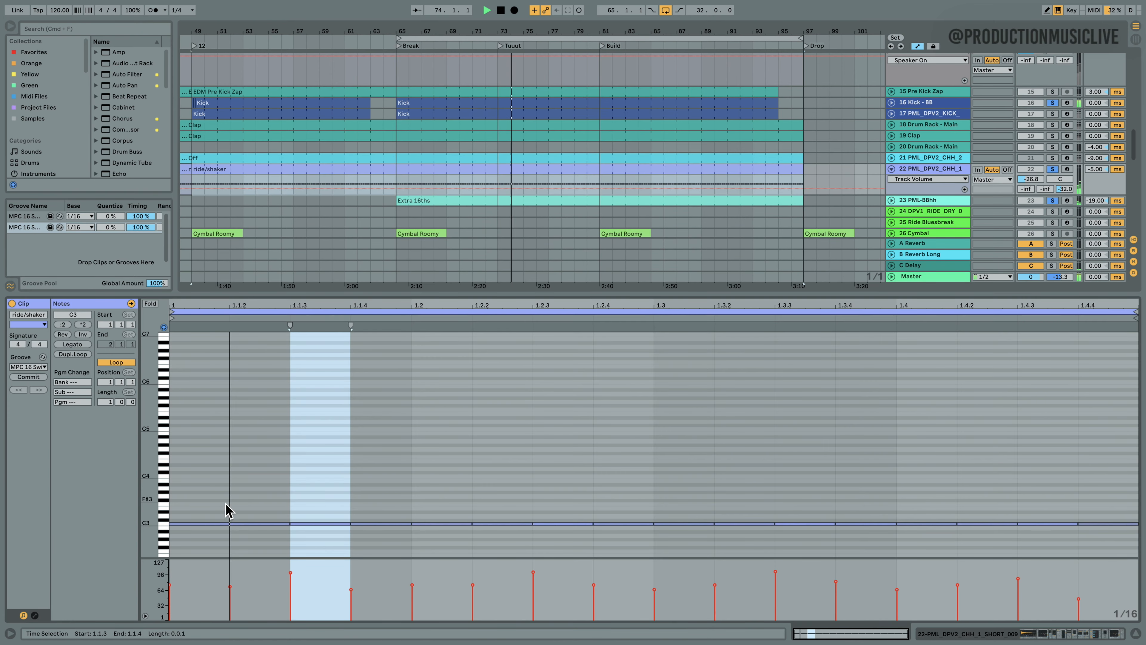
drag(150, 510, 167, 461)
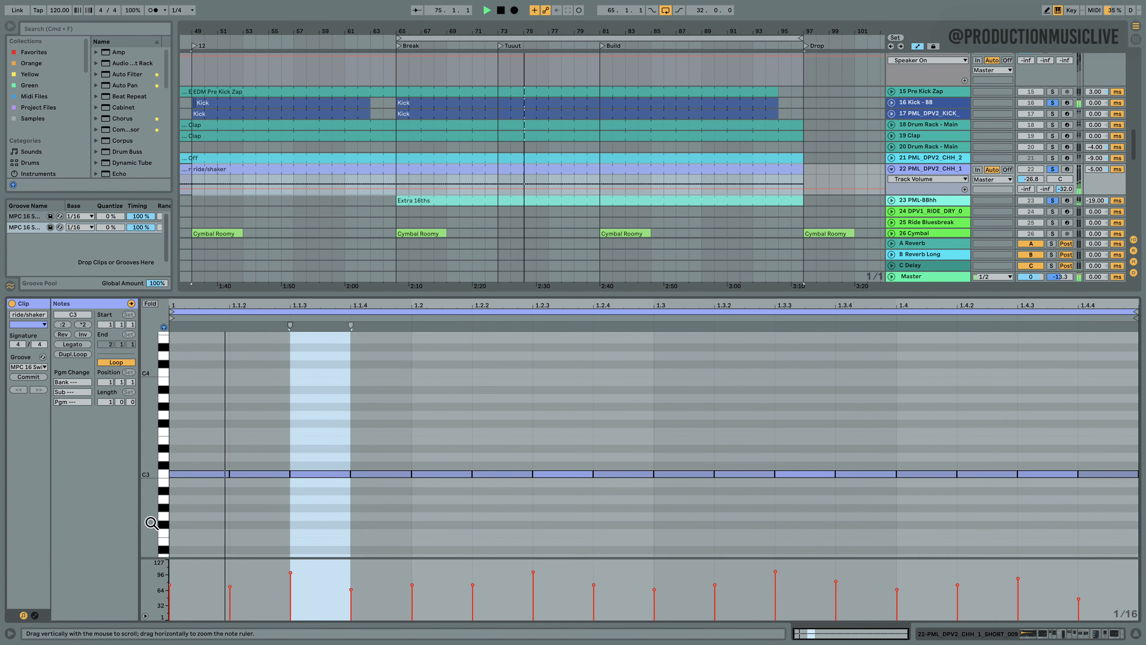
key(space)
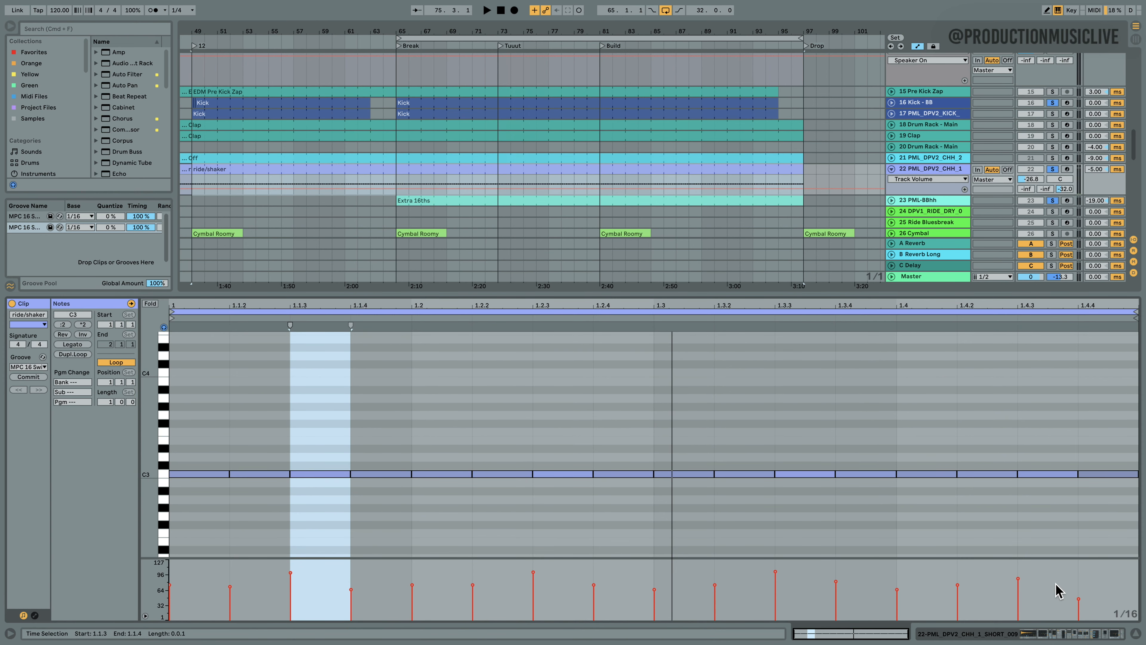
click(1030, 635)
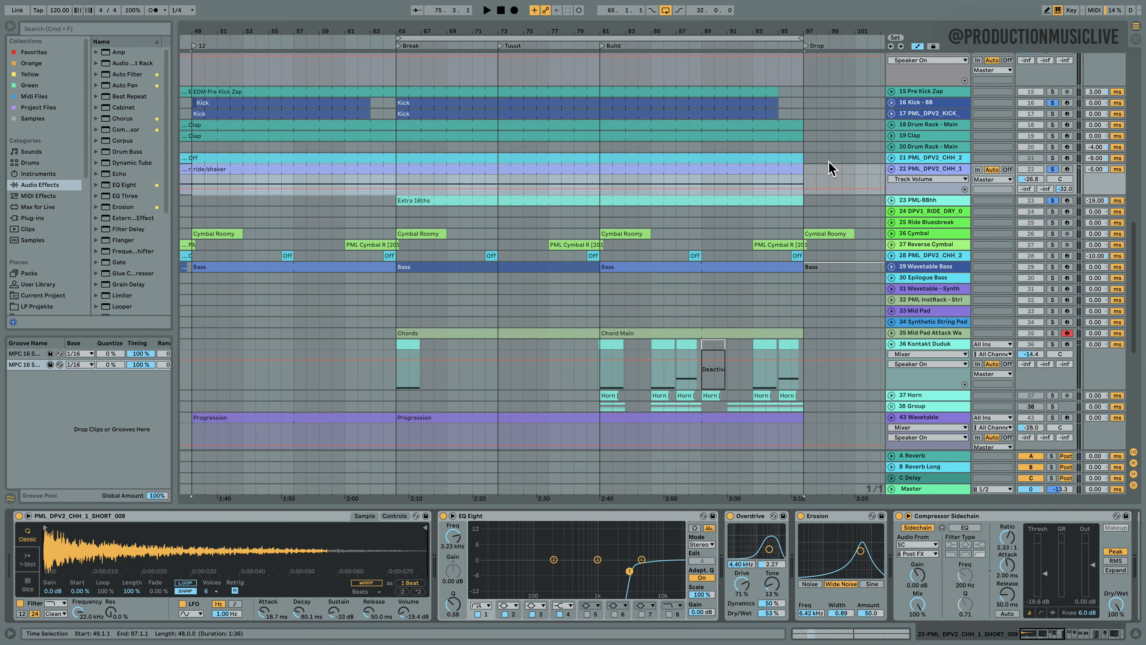
- Unfold 21 PML_DPV2_CHH_2 and solo it with the kick and hats during playback from bar 49, then remove its solo
click(1053, 158)
key(space)
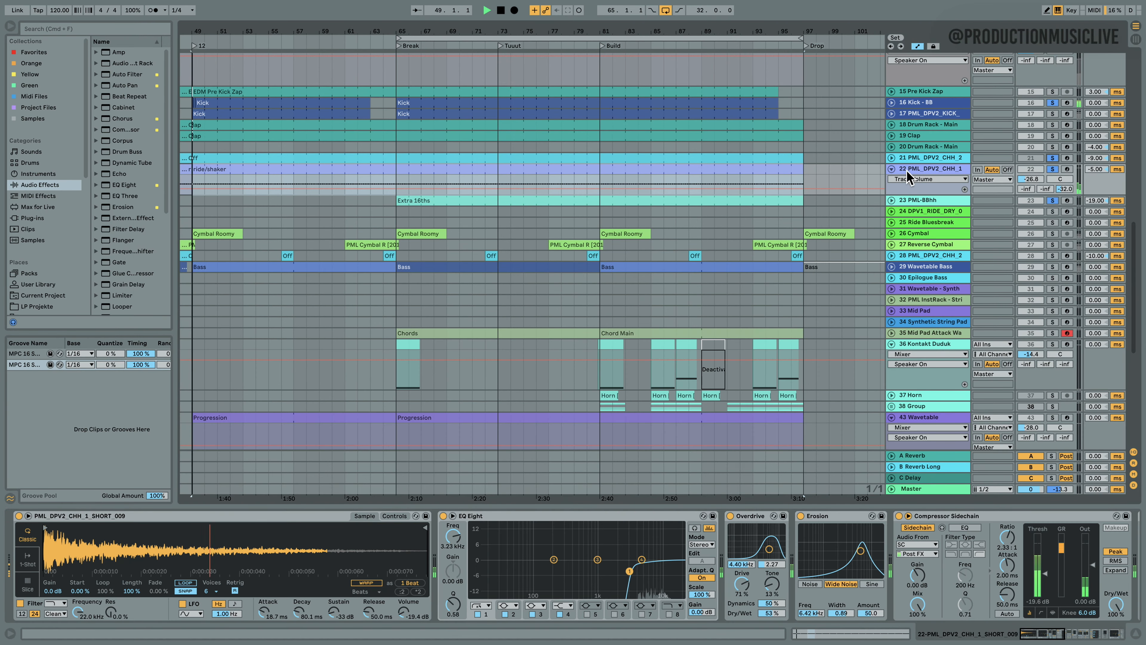
click(891, 159)
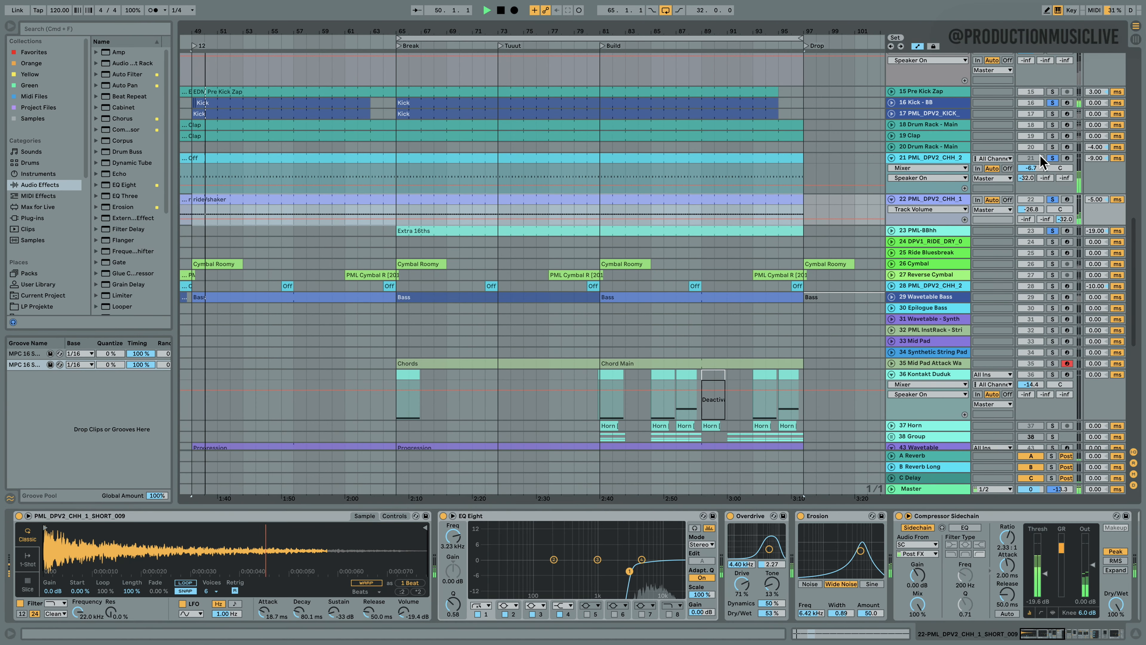
click(1053, 157)
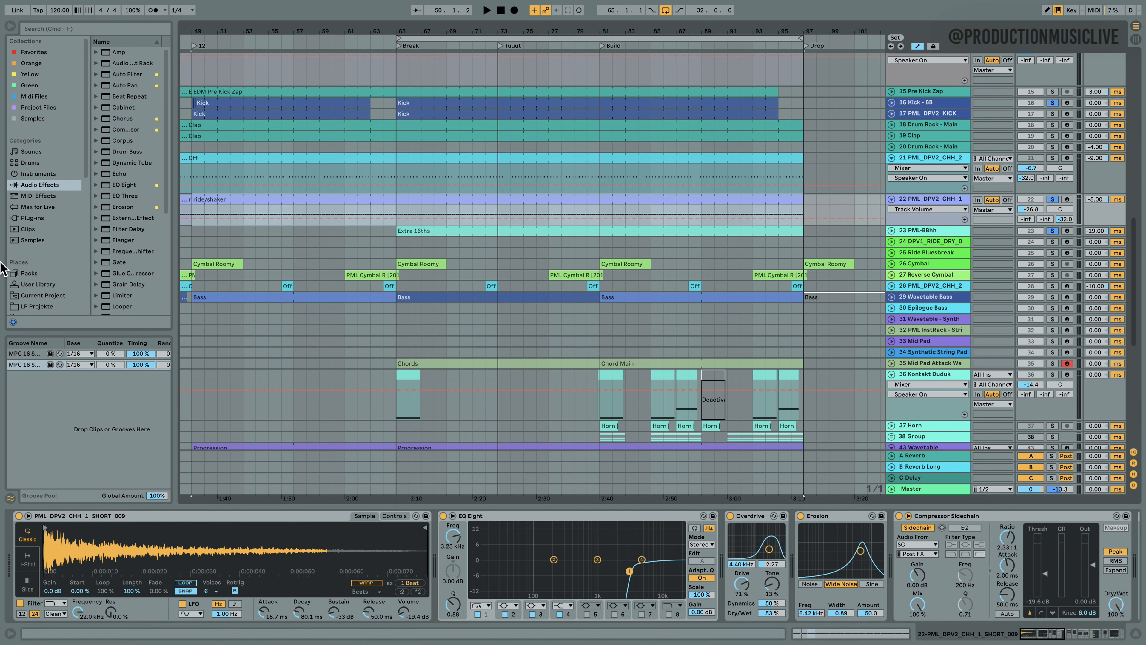
- Show the Deep Premium Vol. 2 sample folder in the browser
scroll(16, 261, down, 8)
click(68, 246)
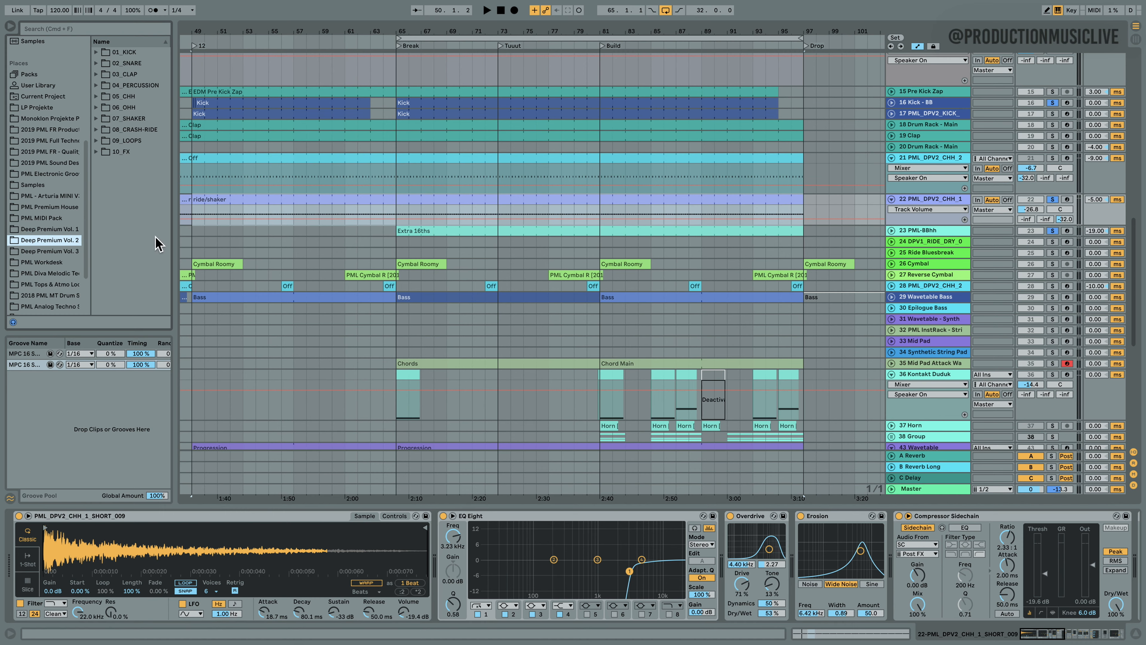
- Play the arrangement from bar 67 and look over the Break, Build and Drop sections of the melodic tracks
click(397, 379)
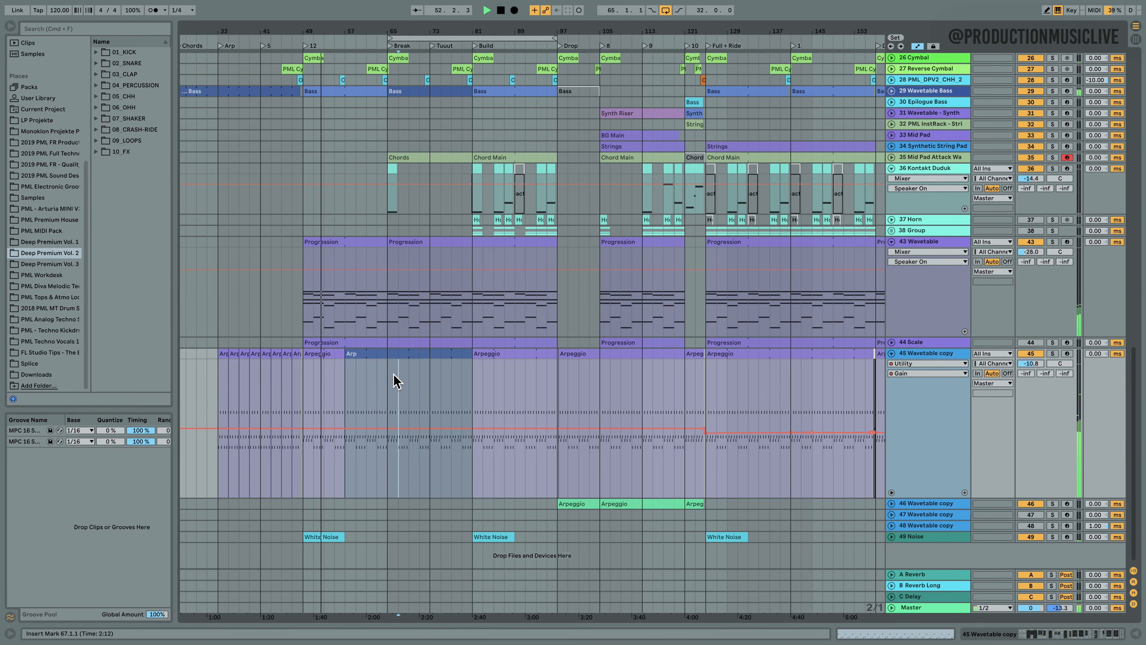
scroll(495, 352, up, 3)
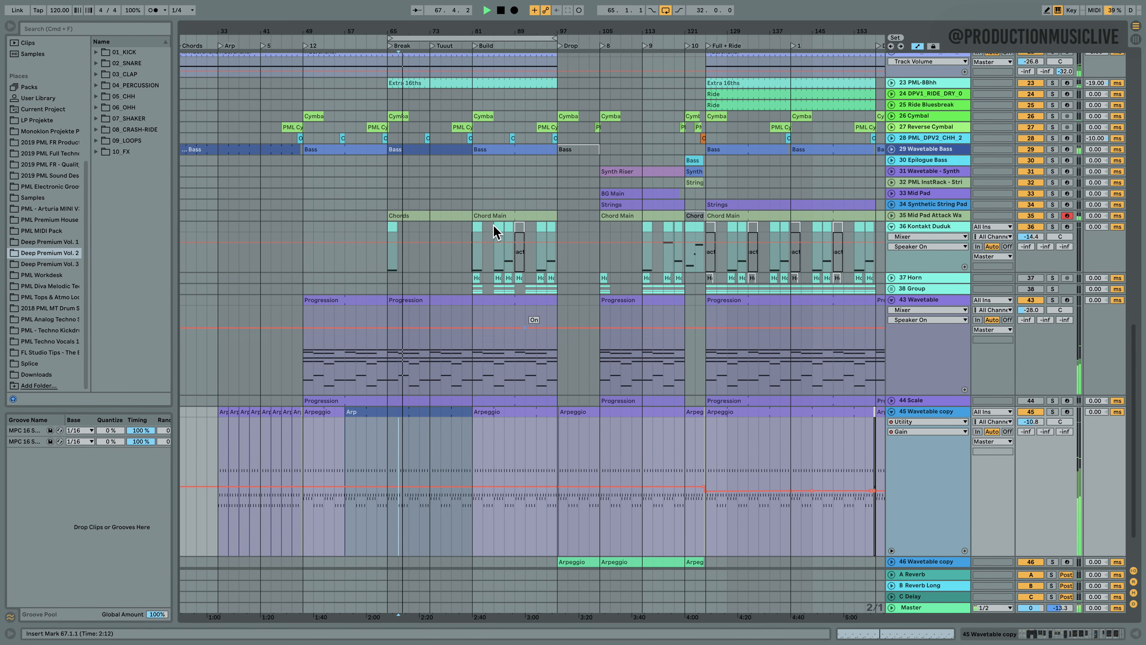
drag(465, 26, 452, 25)
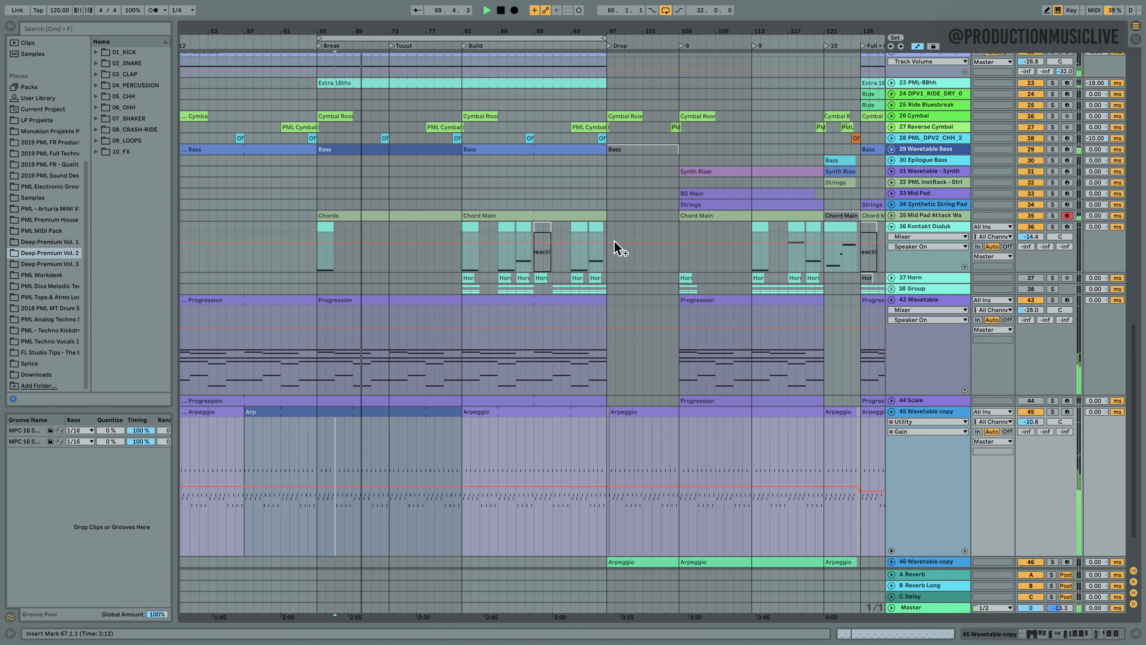
key(space)
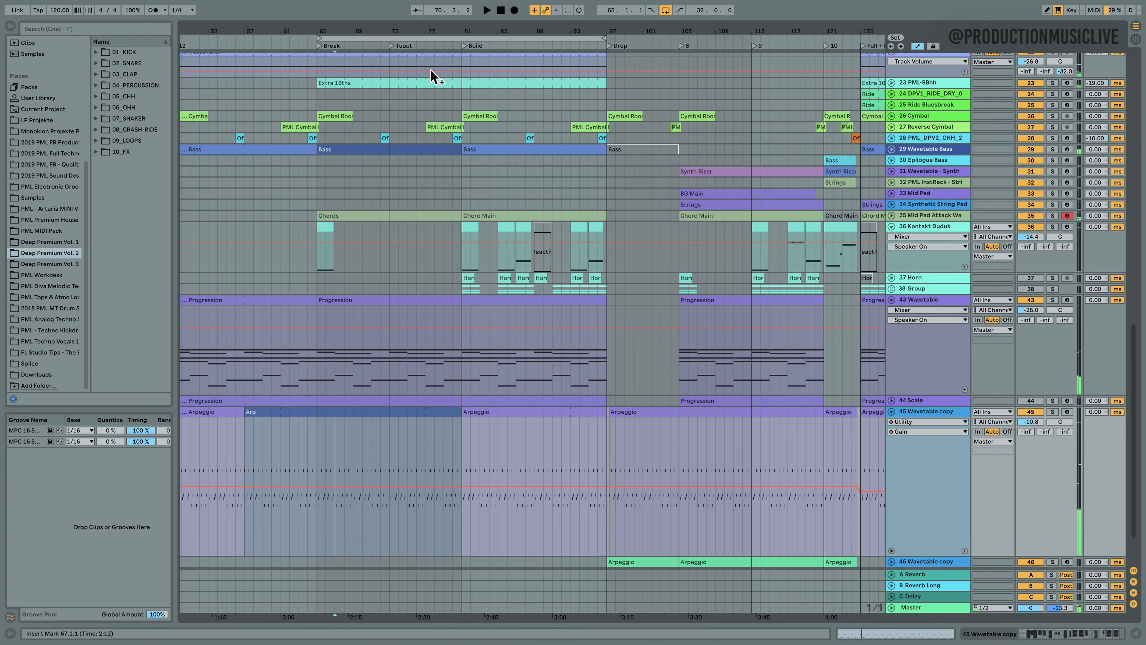
drag(441, 35, 417, 31)
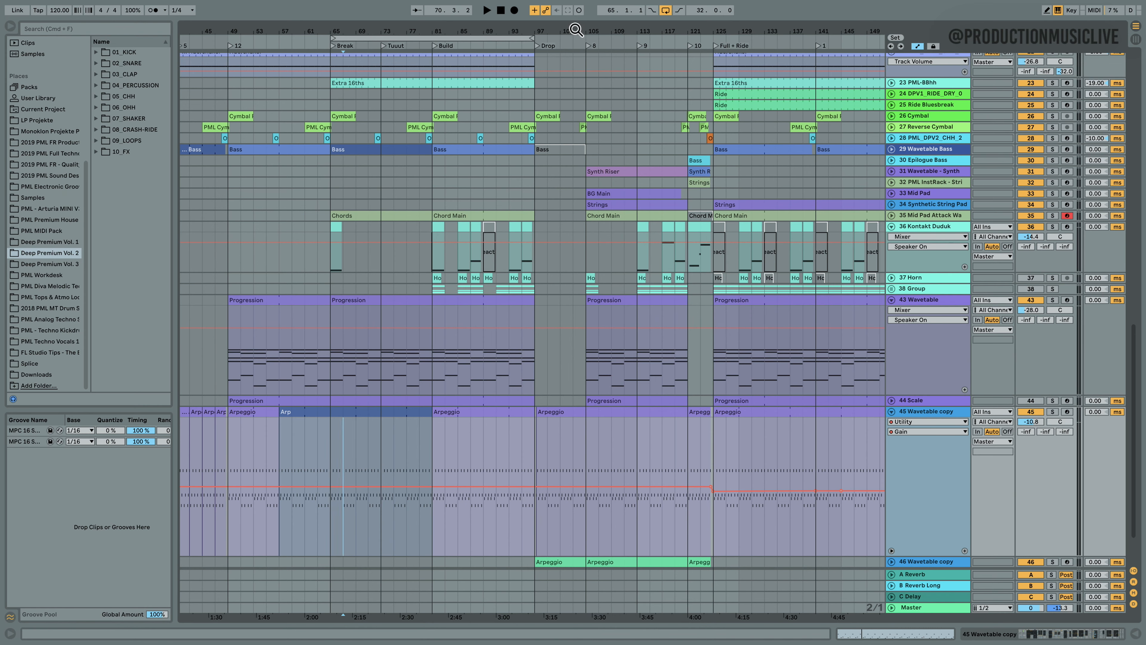
- Play the arrangement from the Build section at bar 81 and follow its melodic tracks
scroll(582, 194, up, 3)
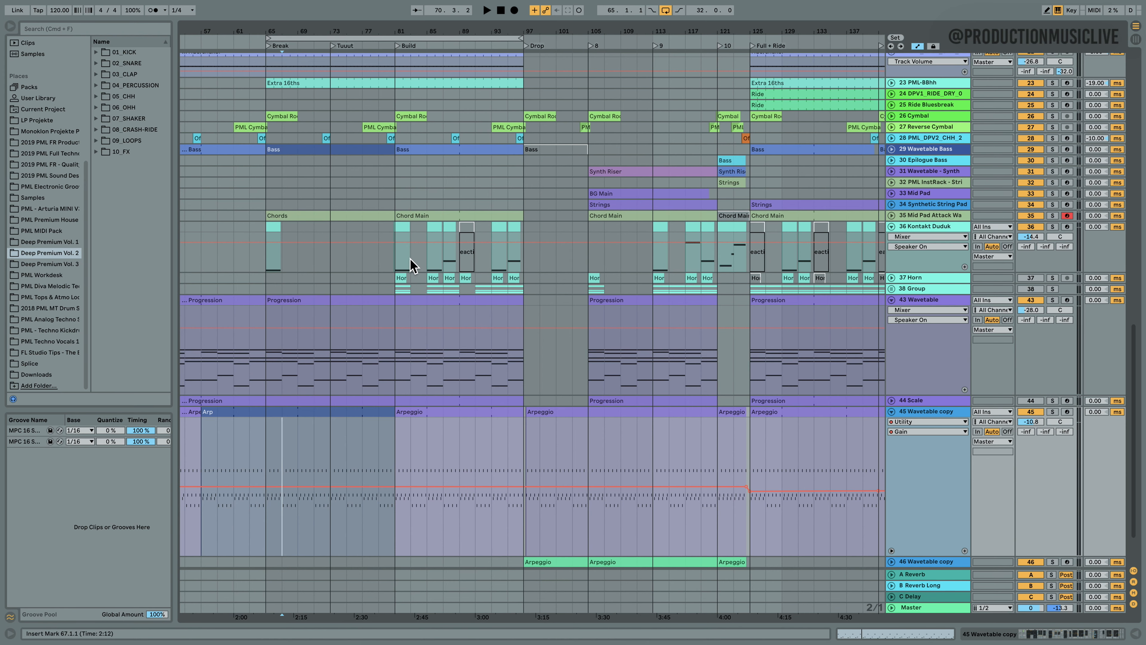
click(396, 258)
key(space)
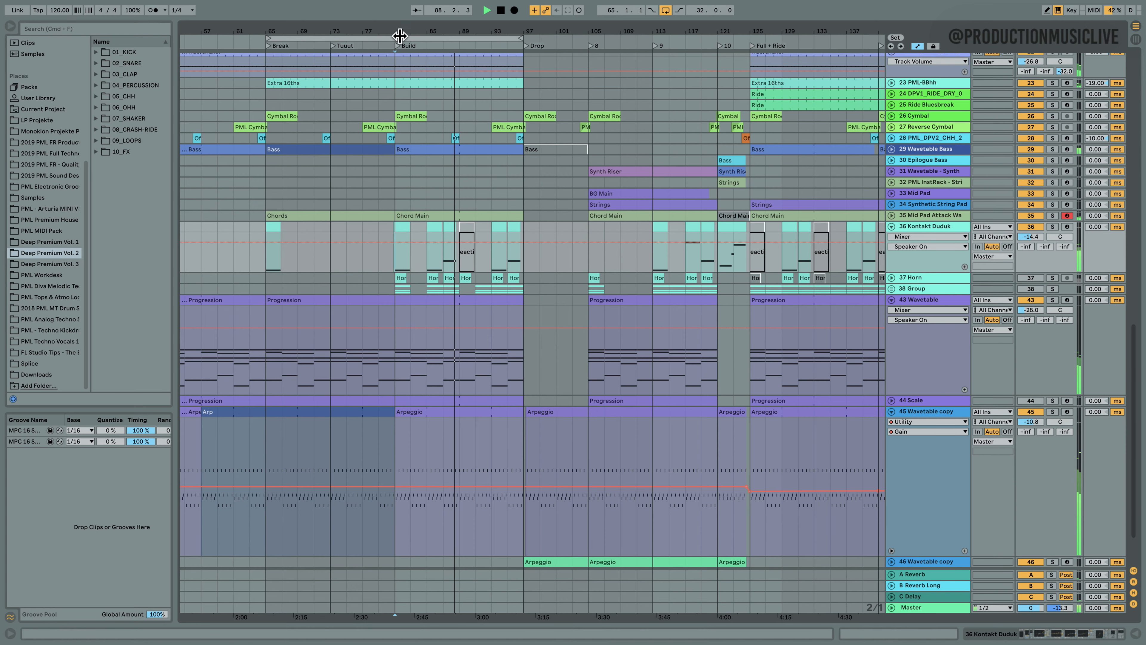
scroll(472, 30, up, 5)
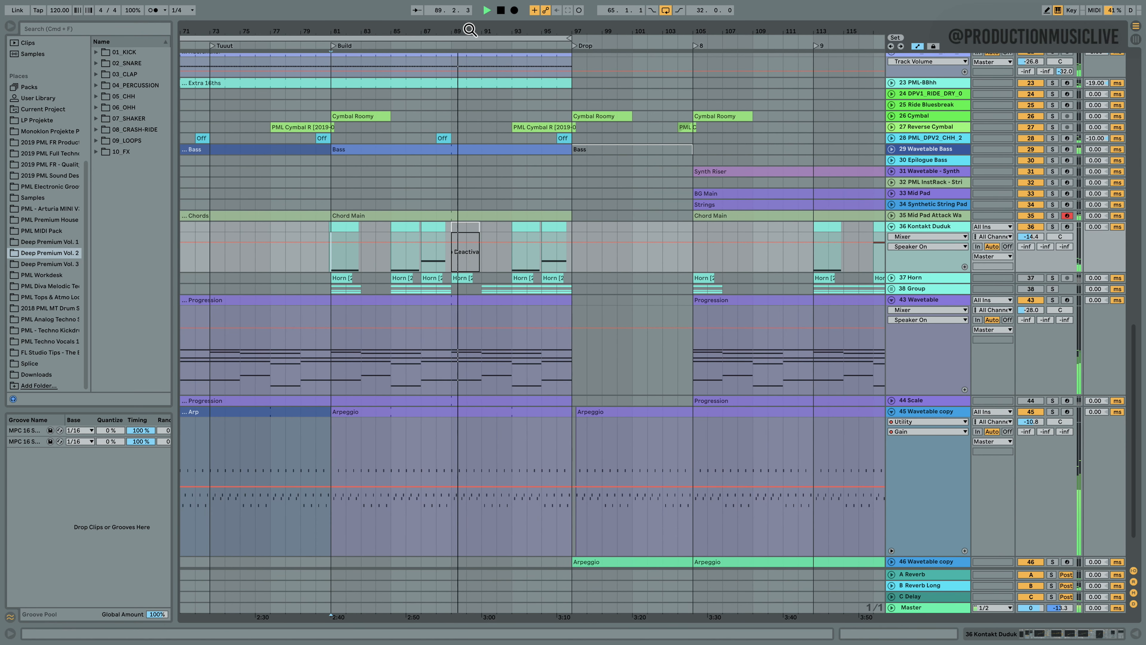
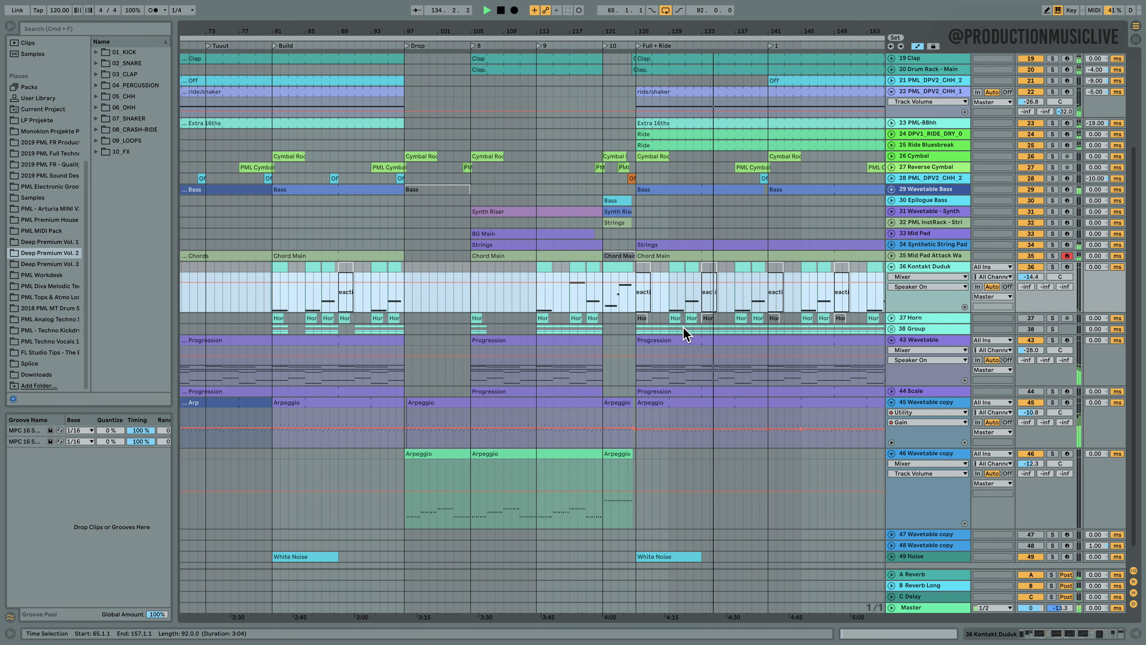
- Unfold and solo 34 Synthetic String Pad, show its device chain, and audition its Strings clip from bar 125
click(893, 244)
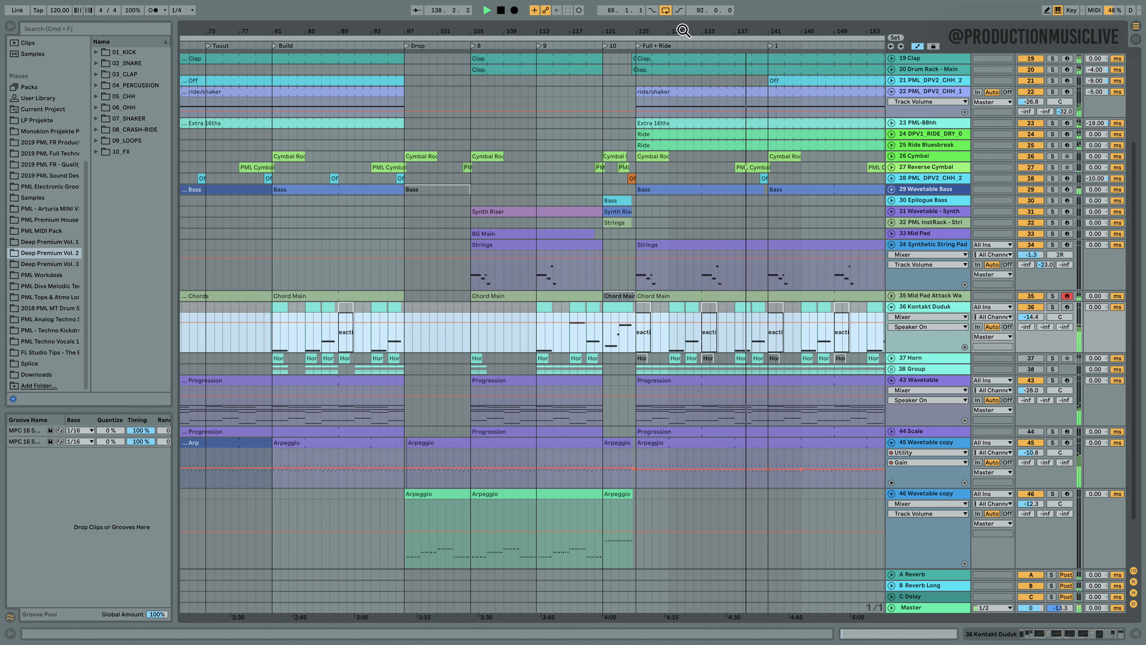
drag(683, 32, 635, 69)
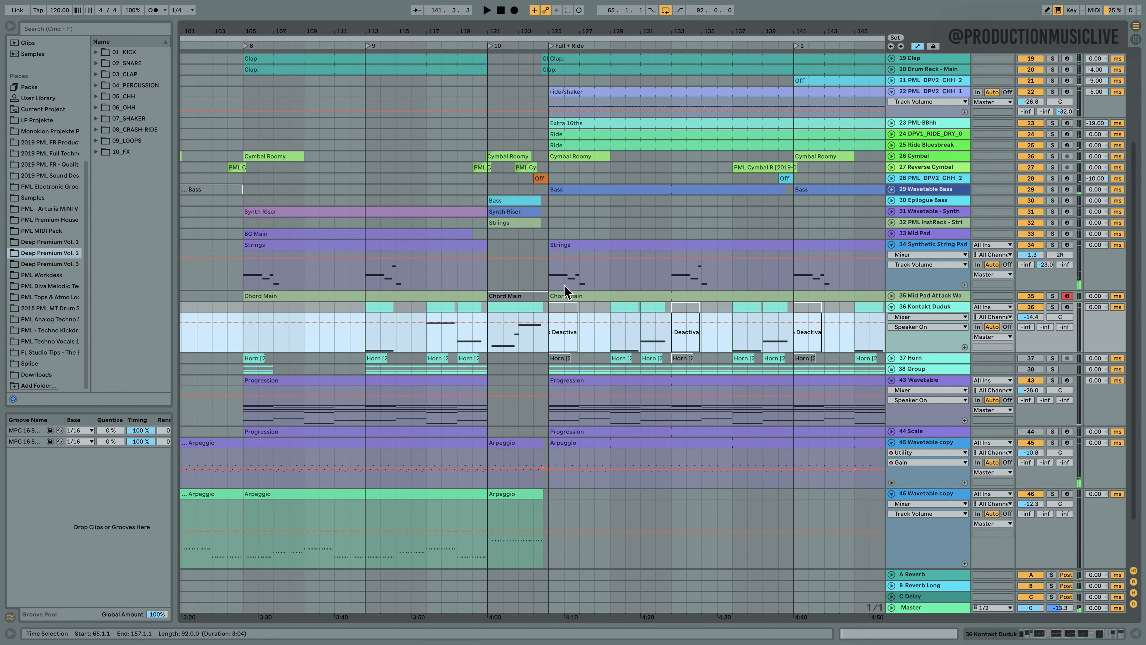
click(549, 281)
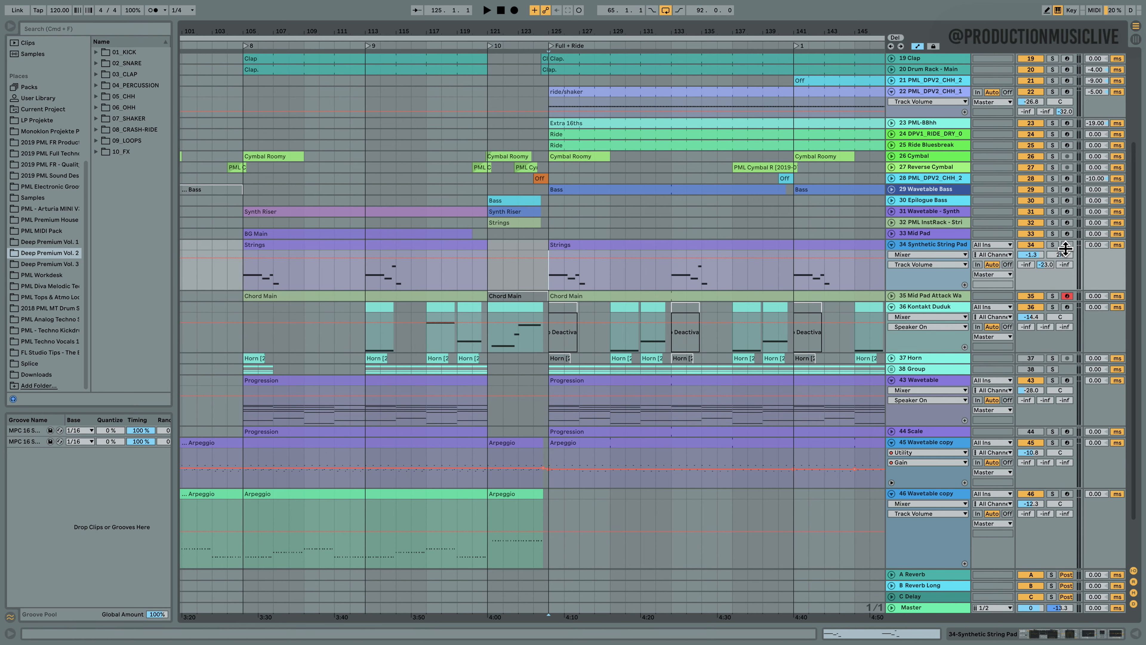
click(1056, 245)
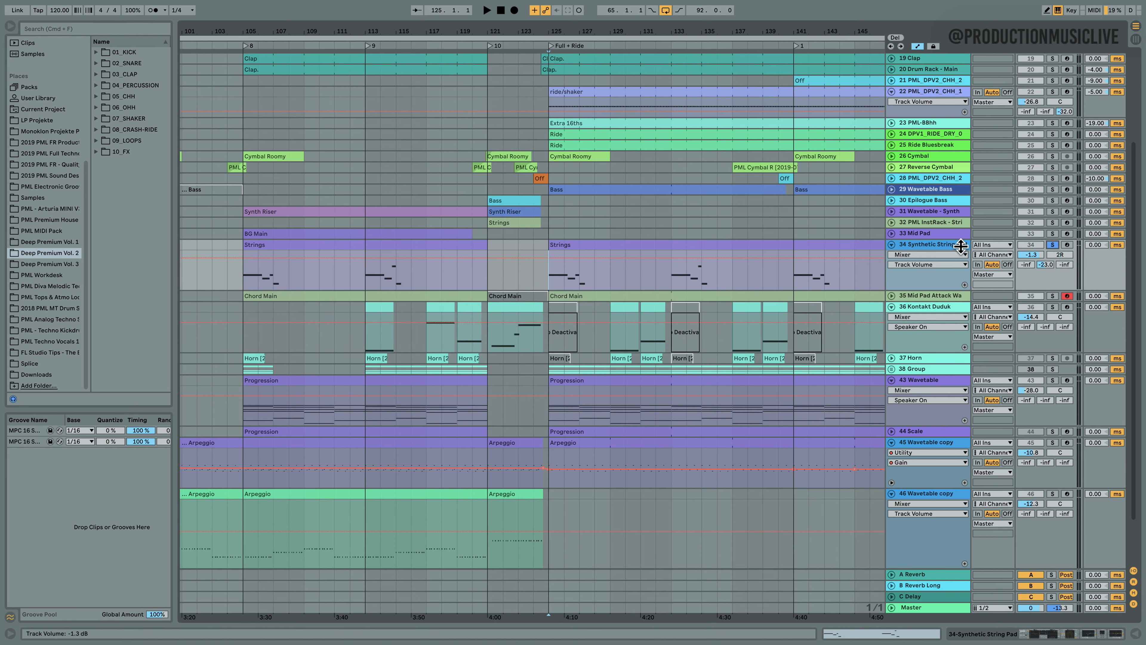
double_click(930, 245)
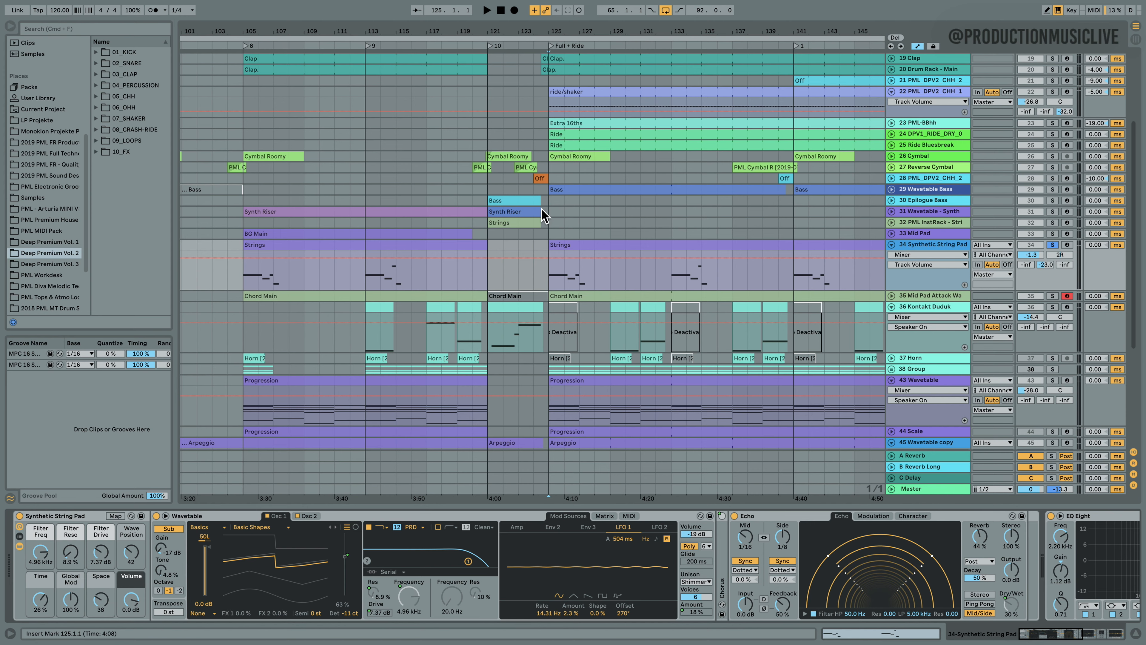
key(space)
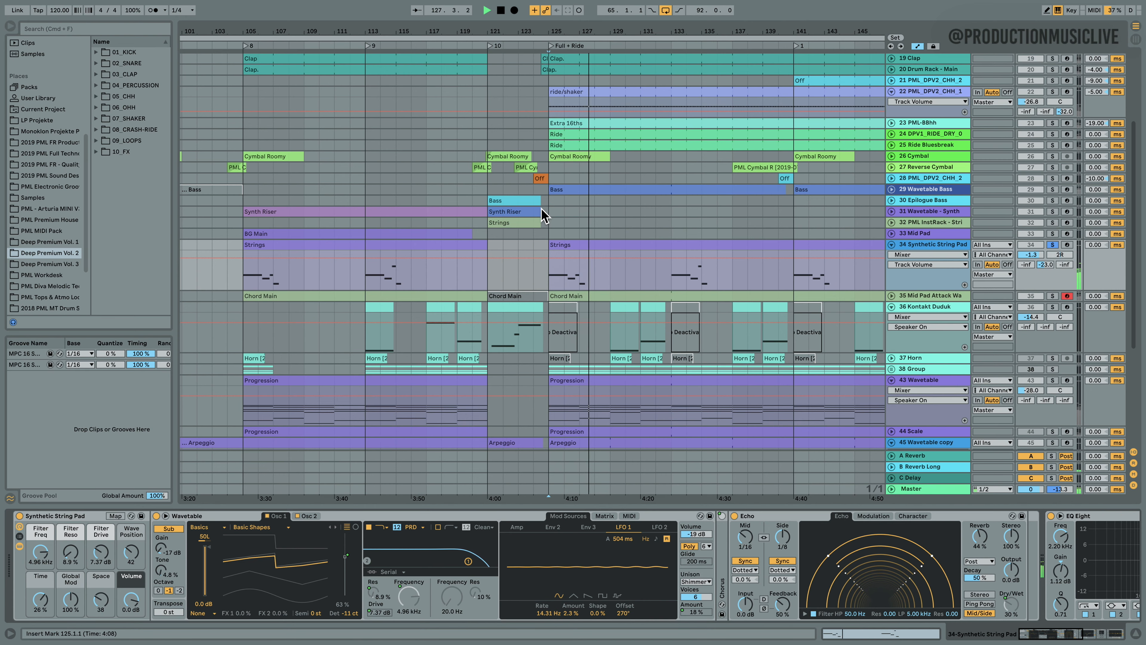
key(space)
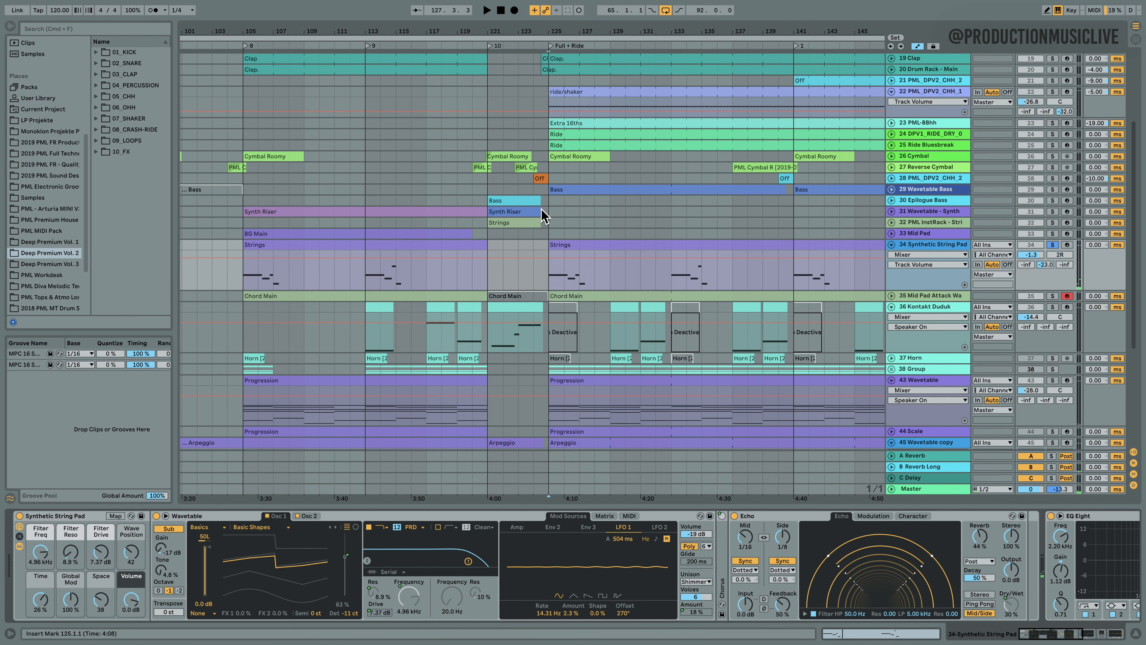
- Play the mix from bar 125 without the string pad soloed and lower the 34 Synthetic String Pad volume to -3.3 dB
key(minus)
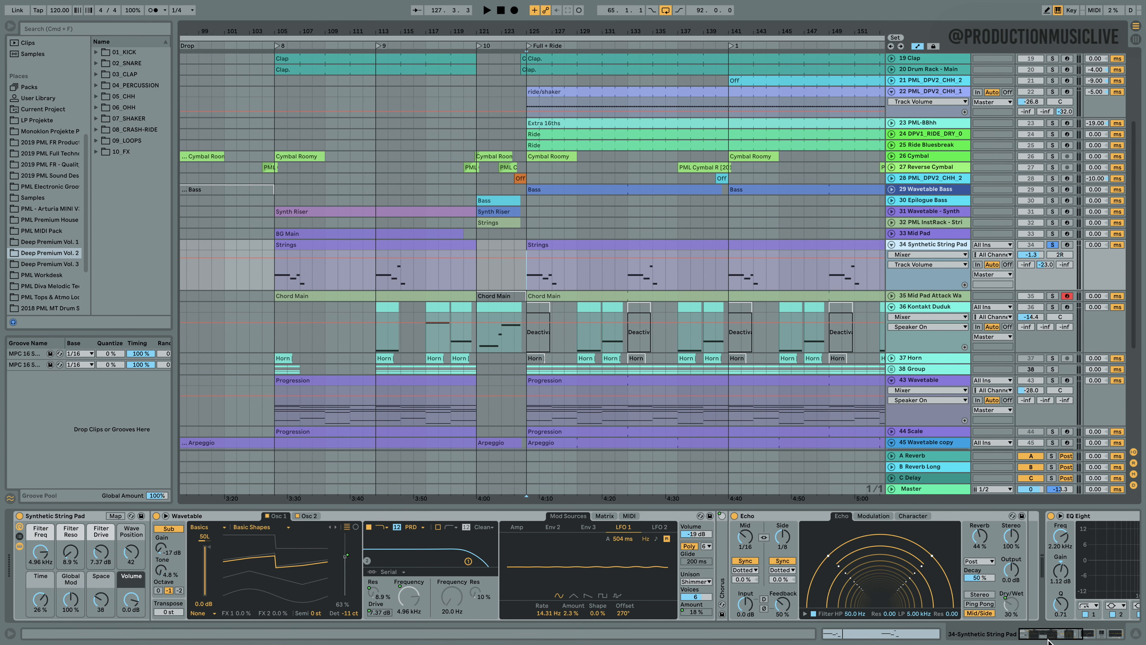
mouse_move(1048, 638)
mouse_down()
mouse_move(1088, 637)
mouse_move(1029, 634)
mouse_up()
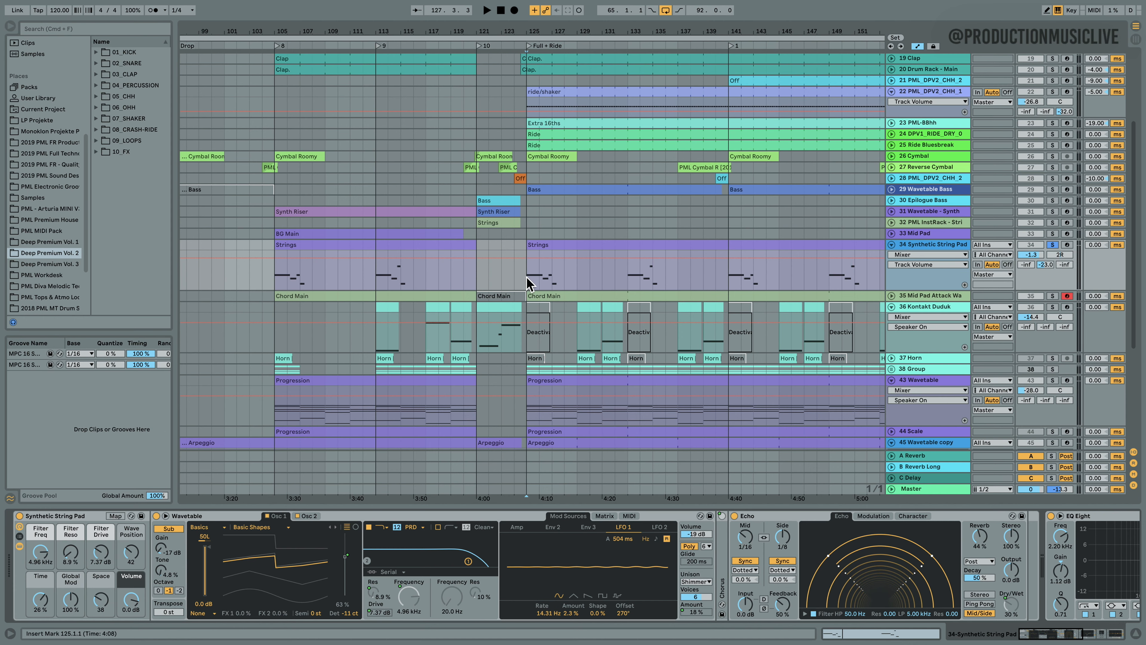
key(minus)
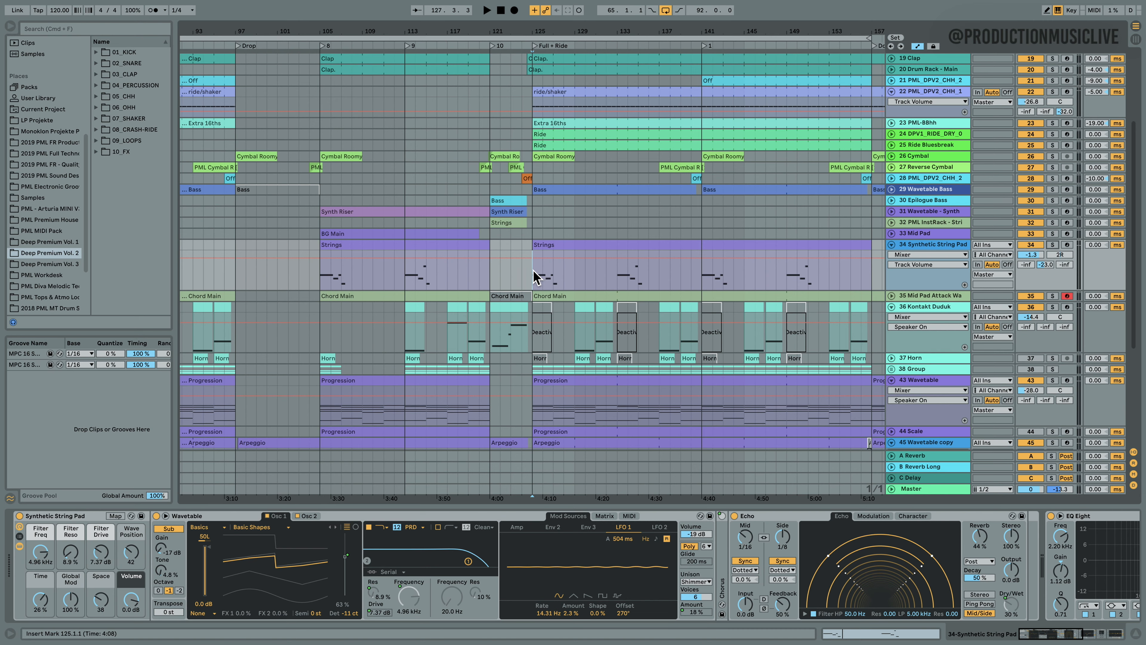
key(space)
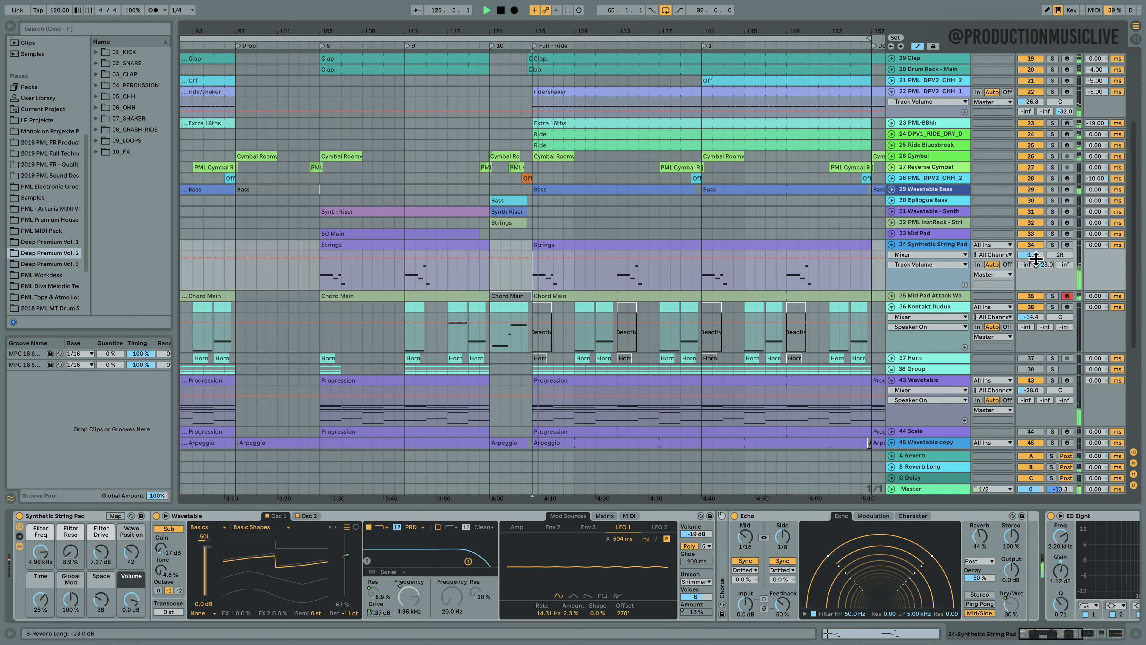
drag(1031, 255, 1034, 253)
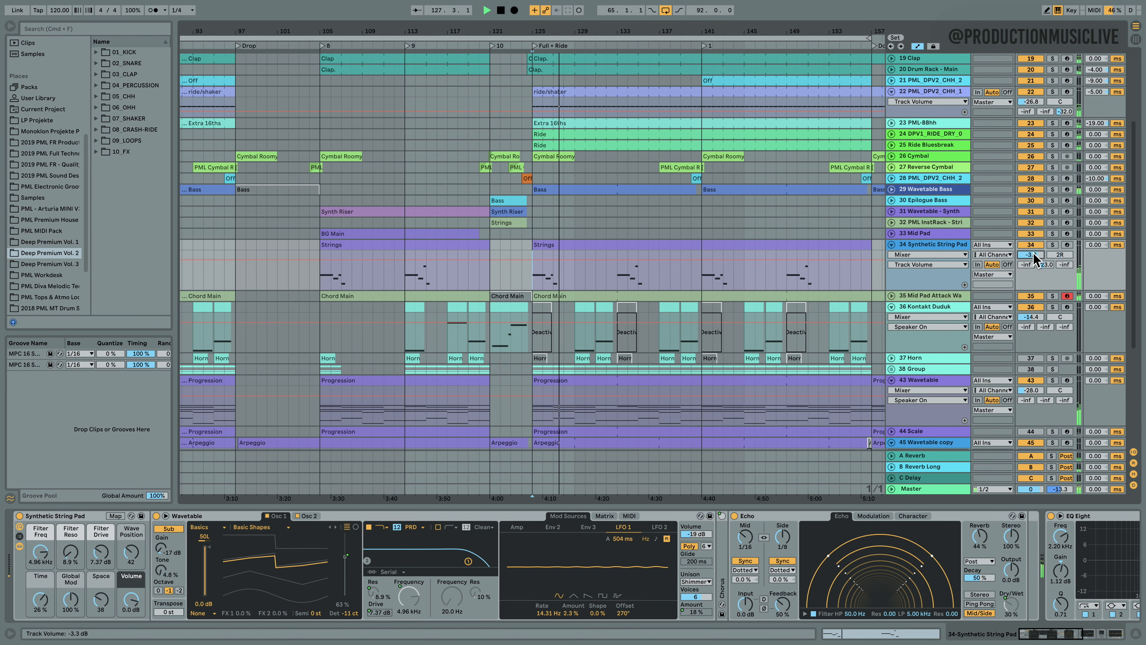
mouse_move(775, 643)
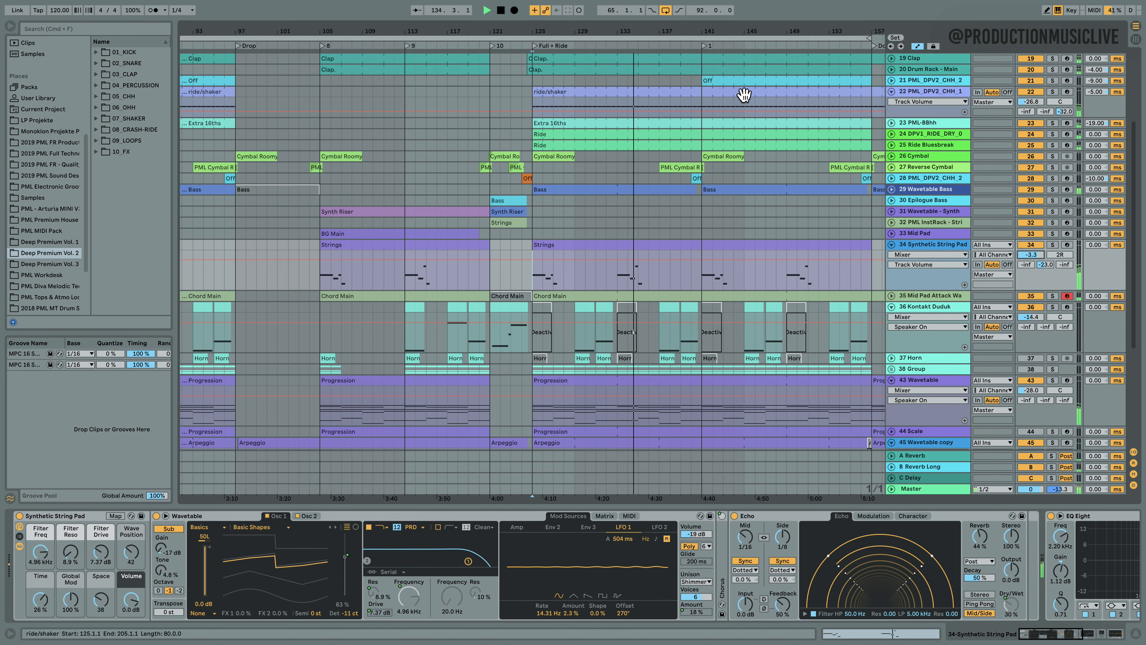
- Unfold 26 Cymbal and 27 Reverse Cymbal to examine their clips around the section changes during playback, and fold both tracks again
drag(725, 31, 658, 22)
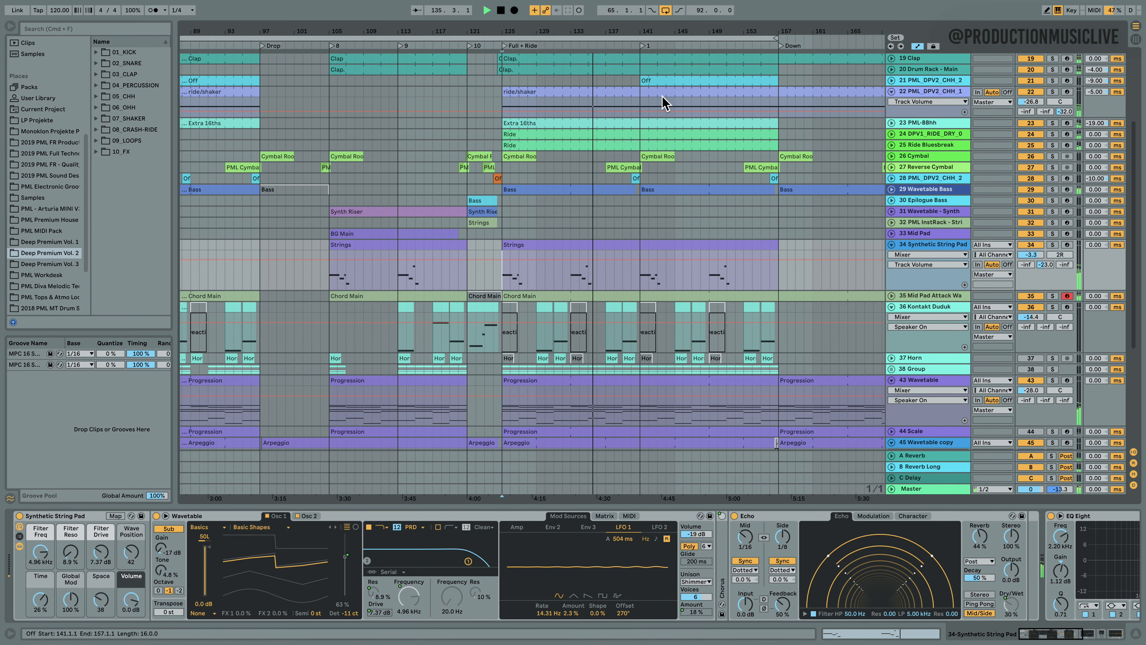
scroll(763, 298, up, 5)
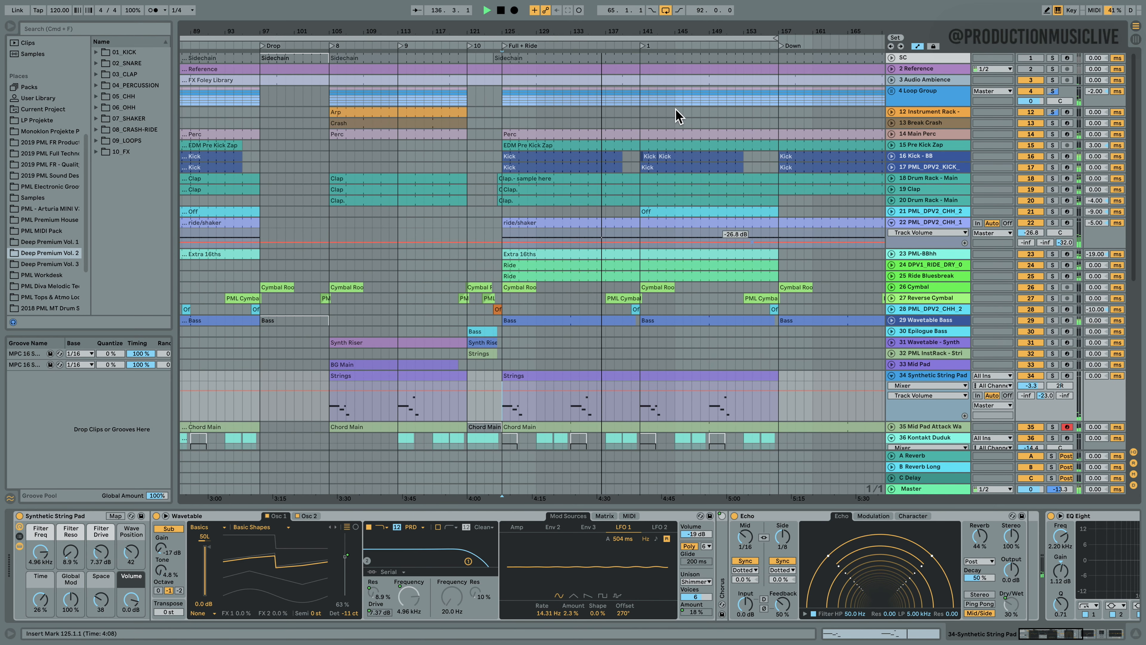
drag(650, 29, 637, 74)
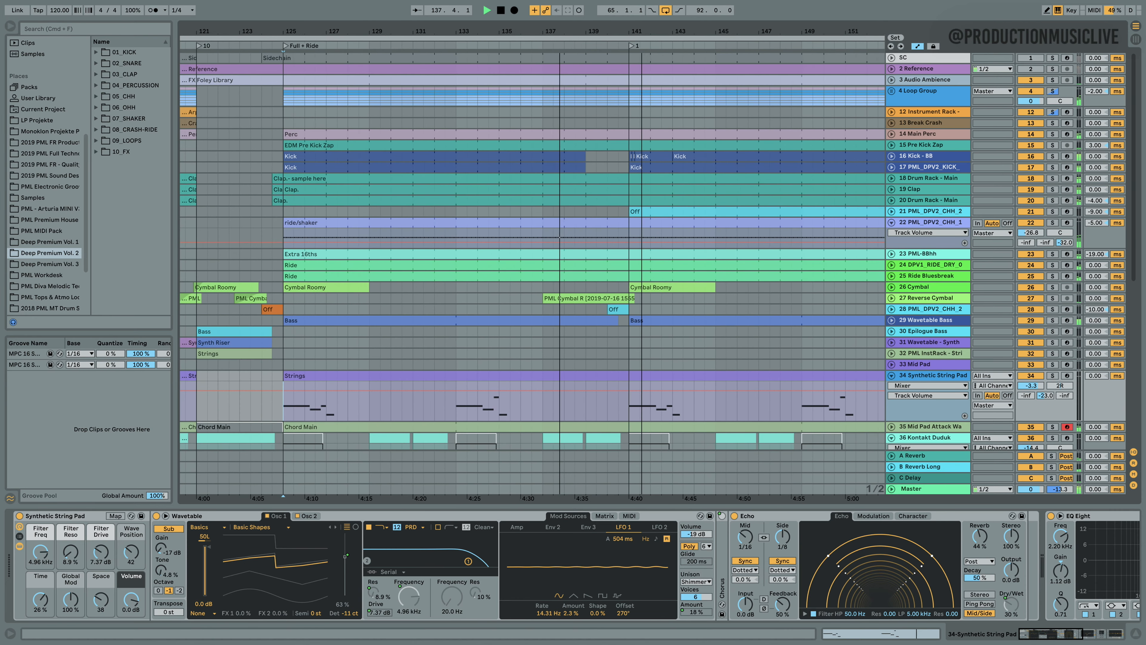
click(891, 298)
click(891, 287)
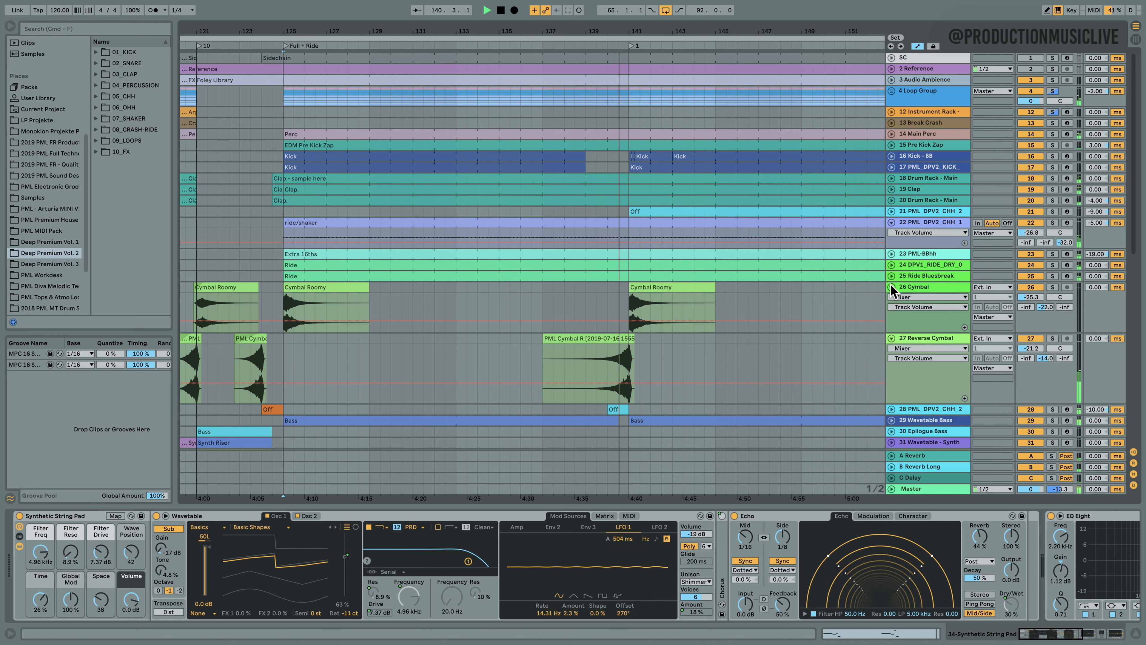
drag(589, 31, 589, 13)
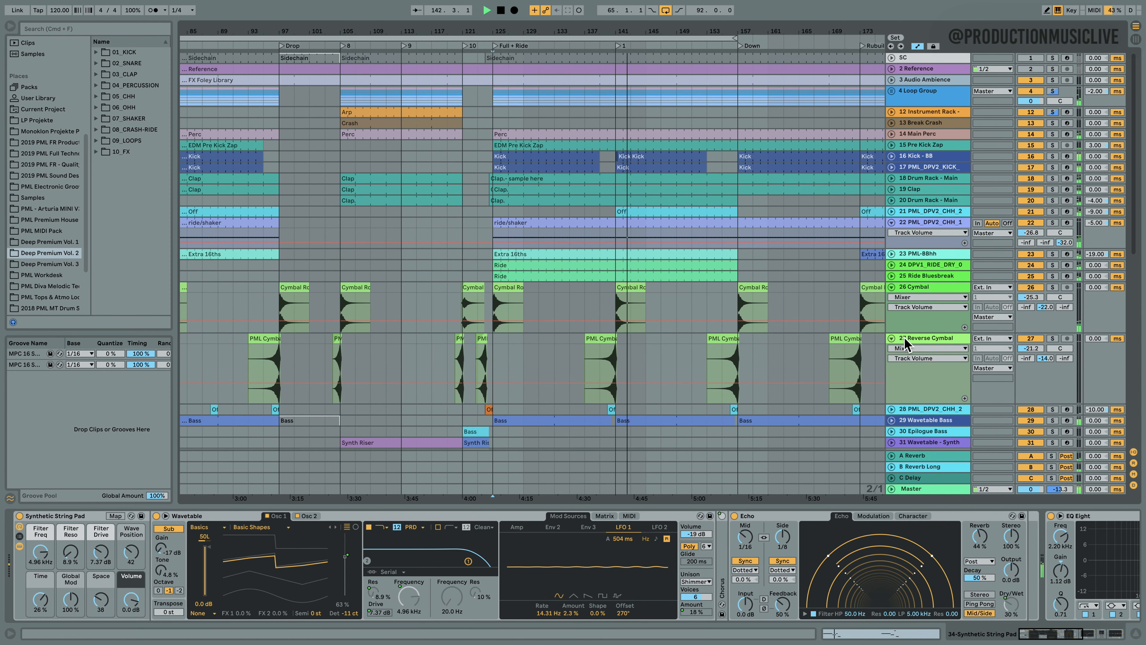
click(892, 338)
click(892, 288)
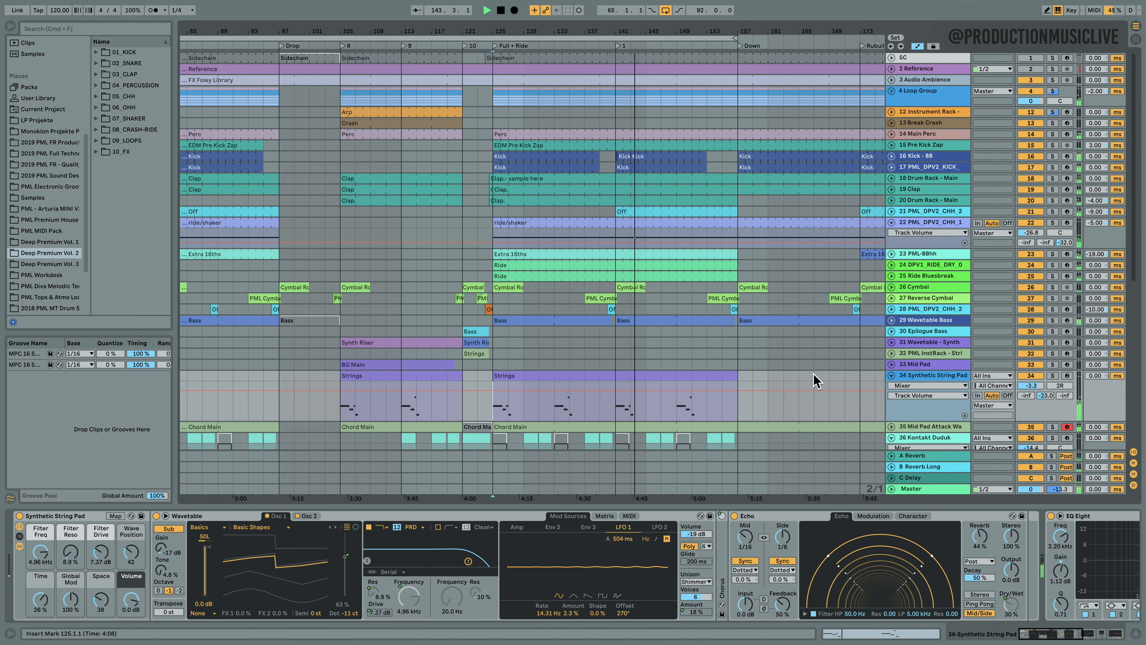
- Arm 36 Kontakt Duduk for recording and audition it from bar 105 with its device chain shown
scroll(815, 380, down, 3)
scroll(816, 380, down, 3)
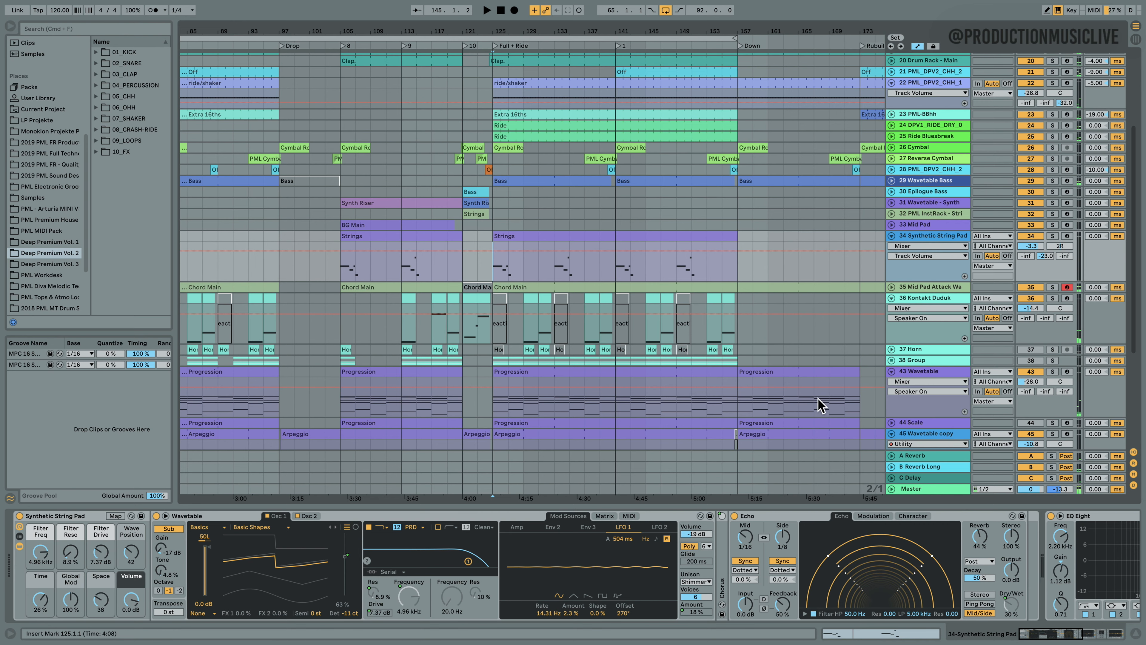
click(1067, 298)
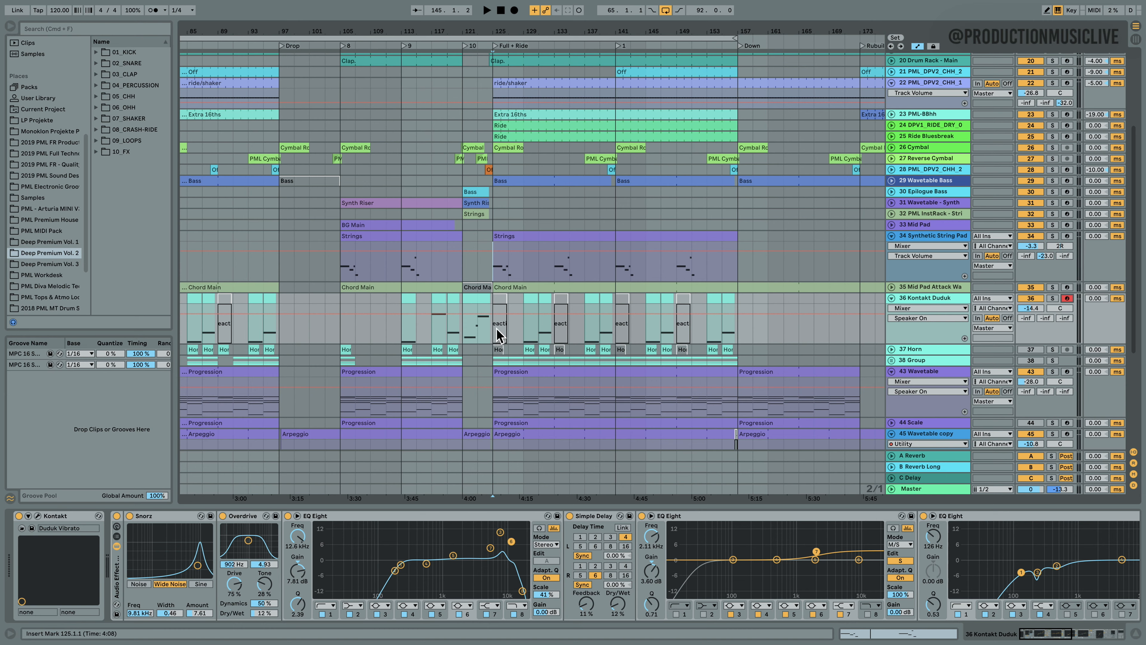
click(344, 334)
key(space)
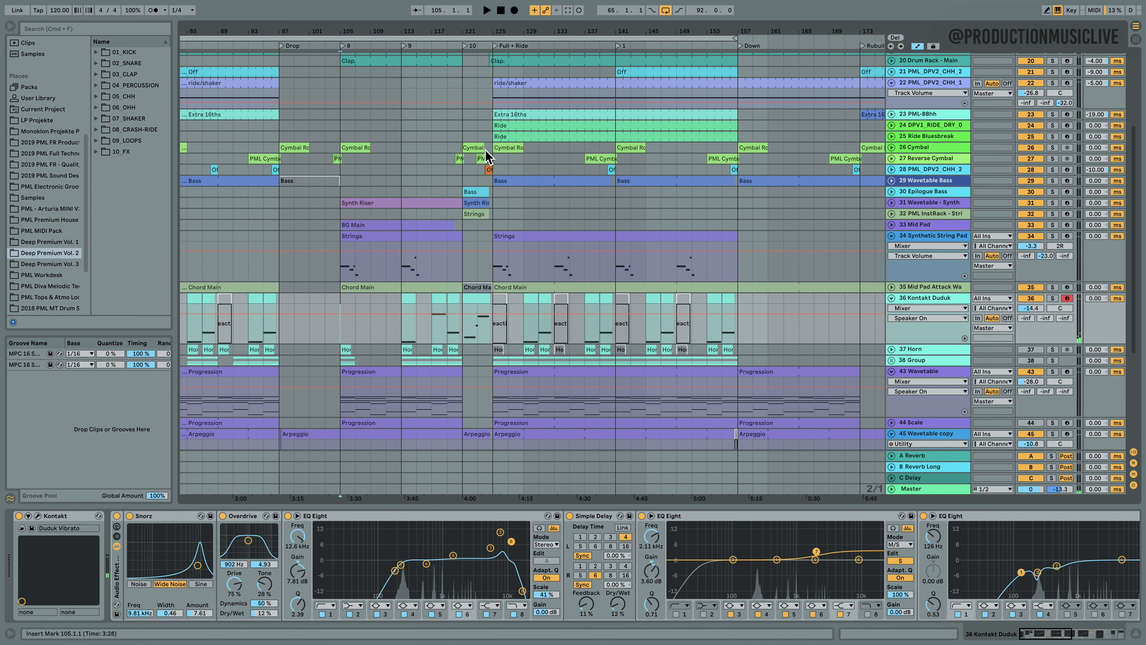
- Show the 43 Wavetable device chain and audition its Progression clip from bar 81, first soloed and again in the full mix
drag(525, 48, 528, 36)
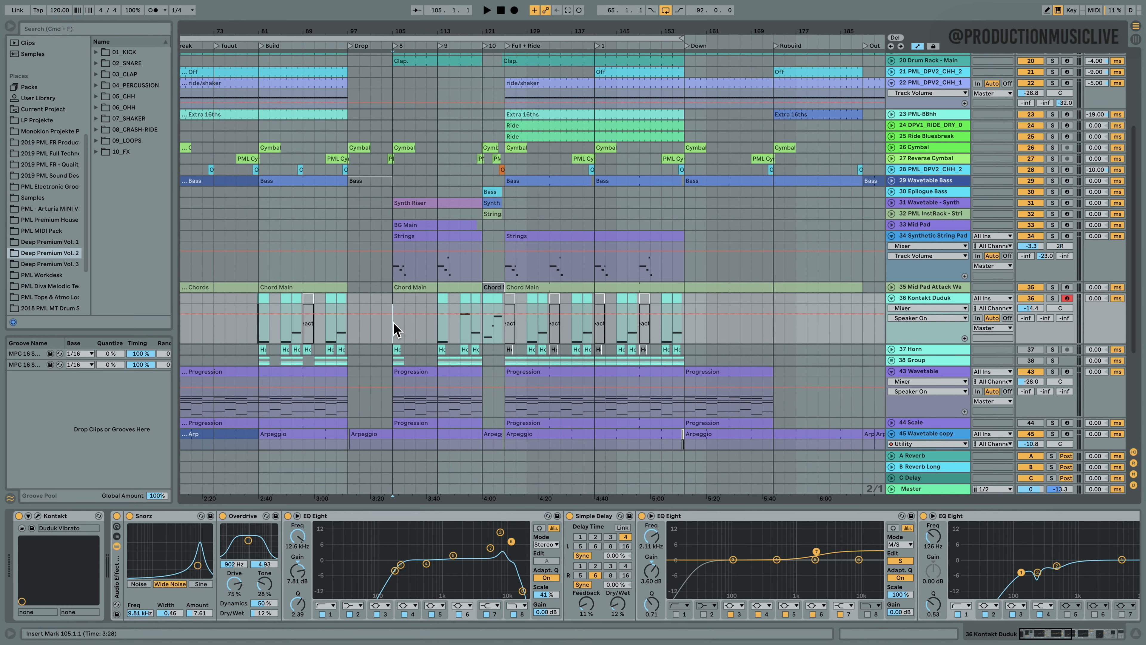
drag(491, 38, 491, 25)
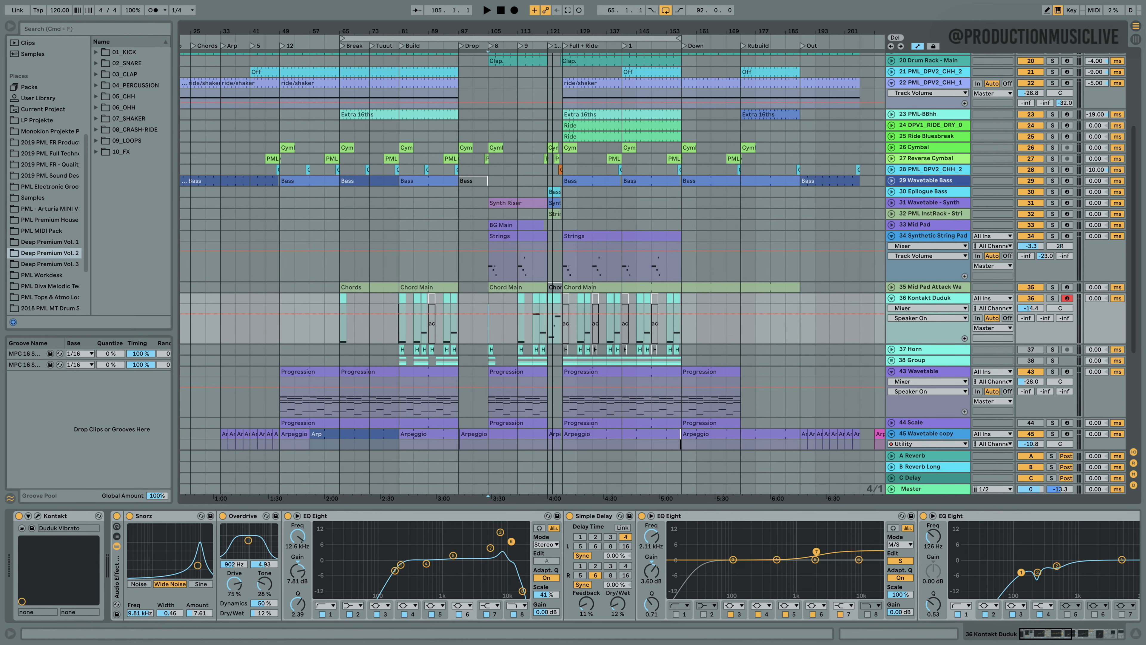
scroll(486, 294, up, 5)
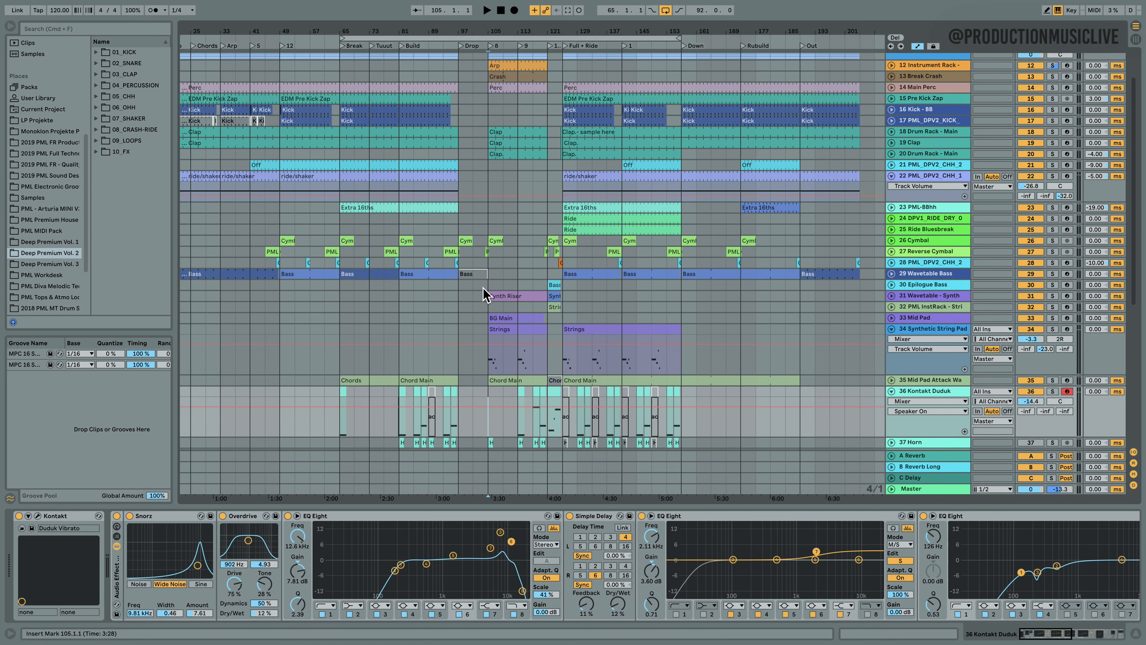
scroll(1022, 341, down, 7)
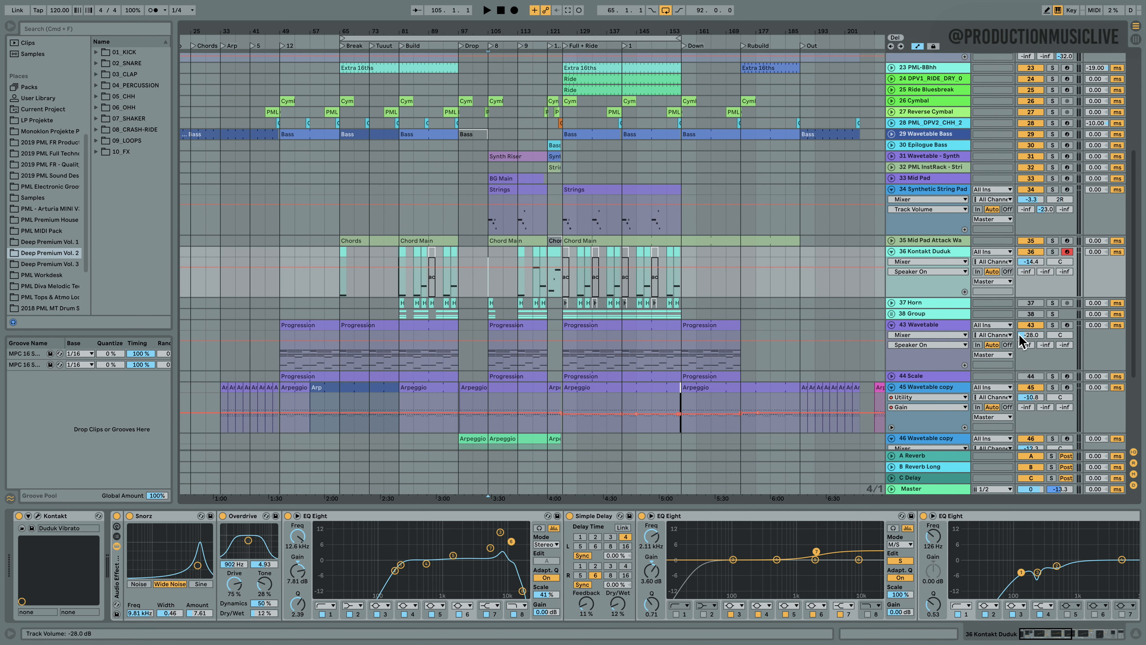
click(935, 330)
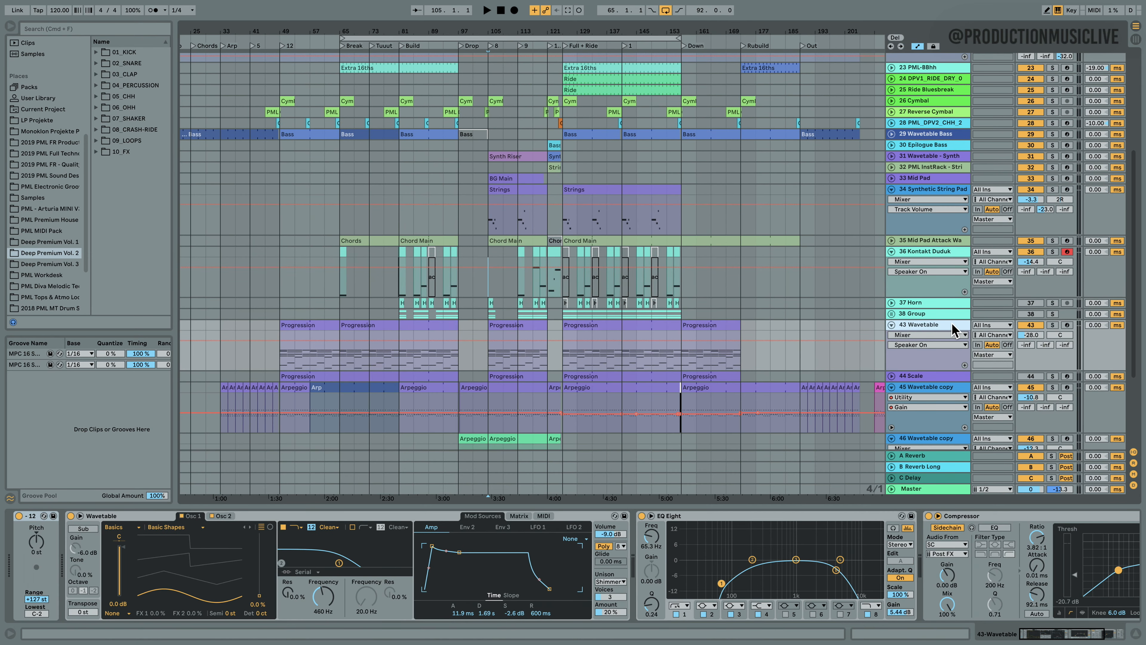
click(1052, 325)
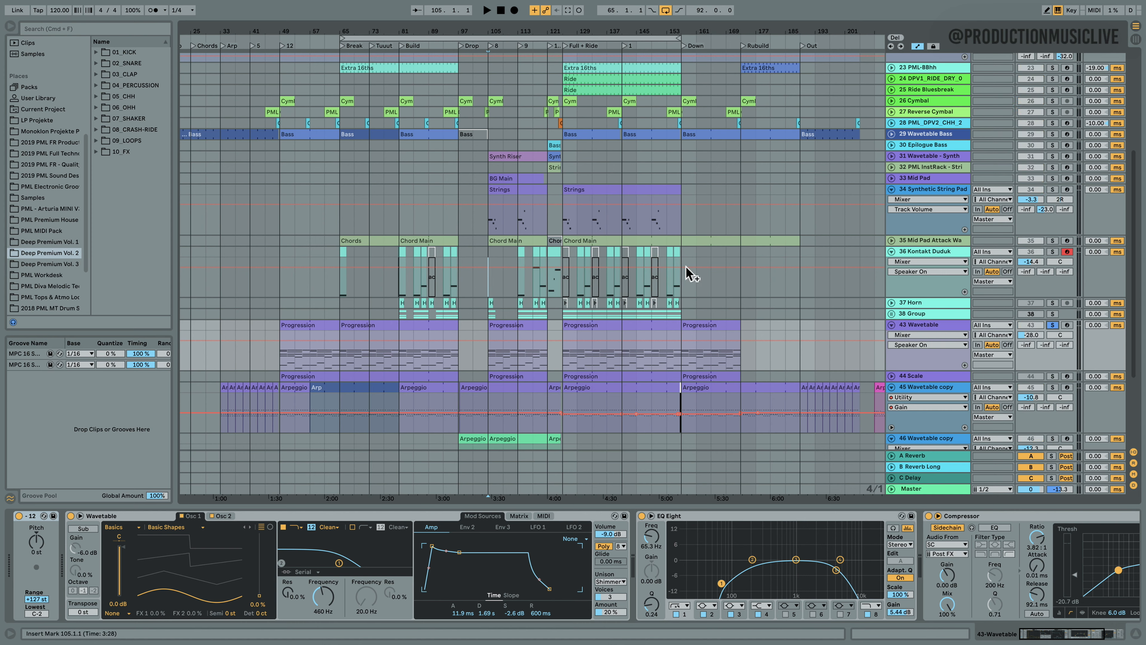
click(401, 357)
key(space)
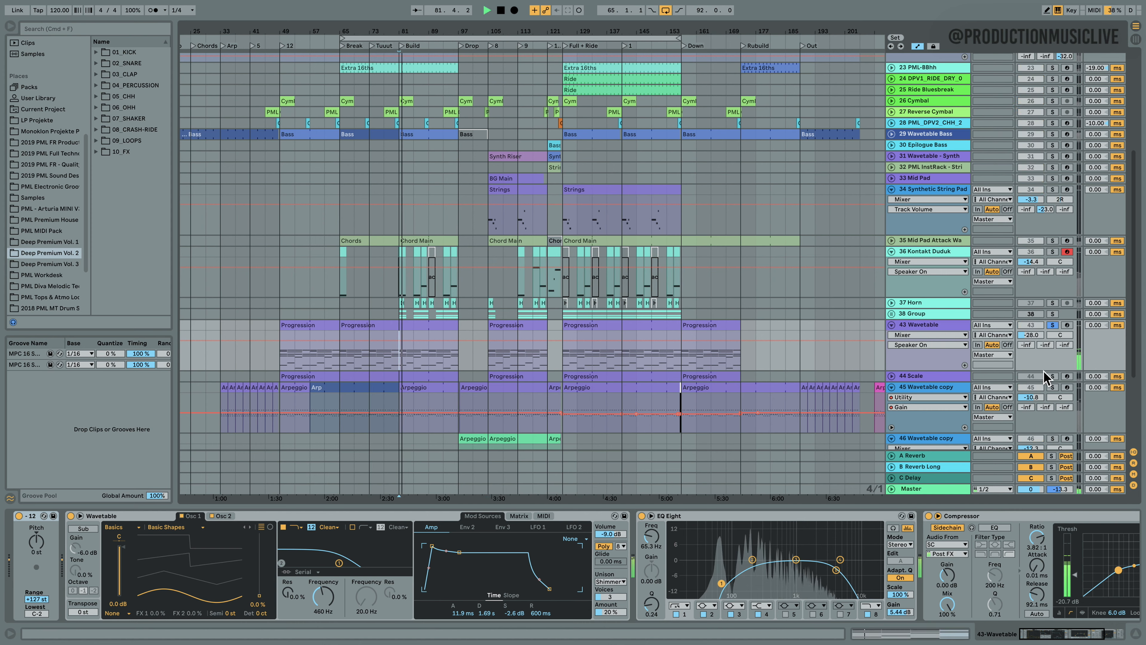
key(space)
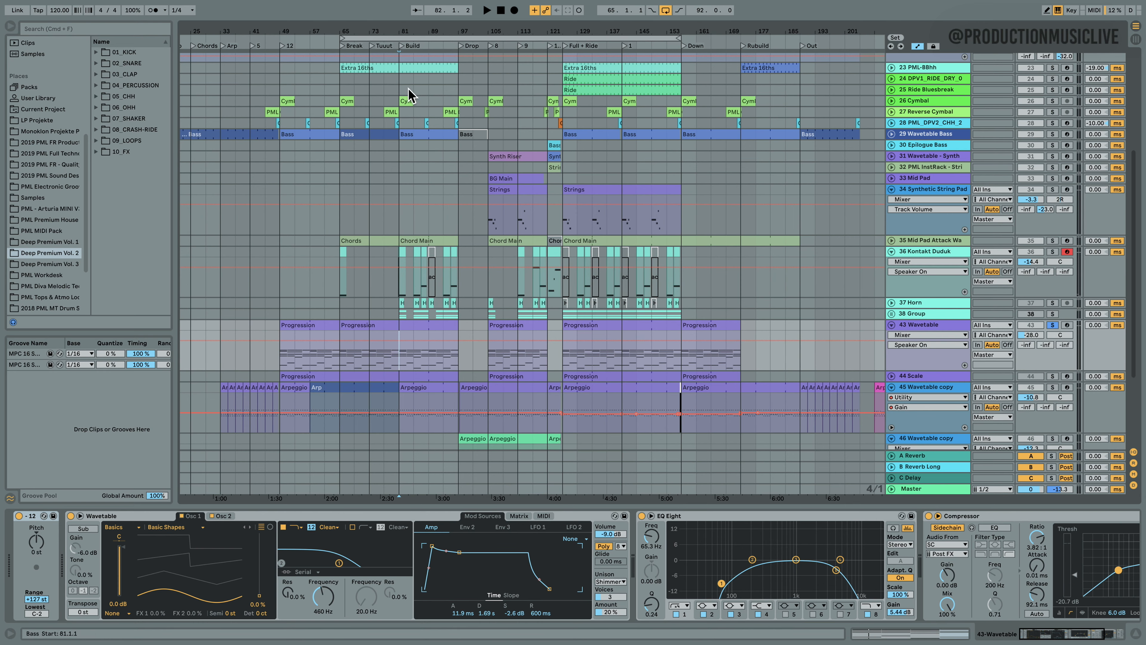
drag(409, 35, 409, 145)
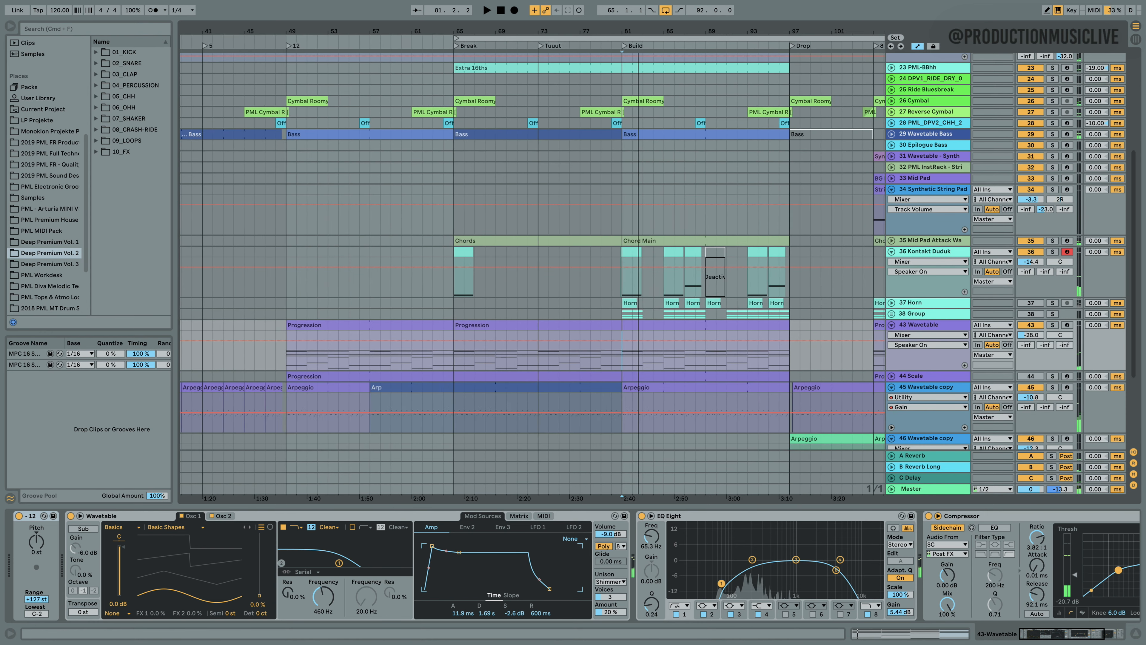
- Play the mix from the Break at bar 65 and try raising the 43 Wavetable volume to about -15.2 dB
drag(643, 47, 643, 40)
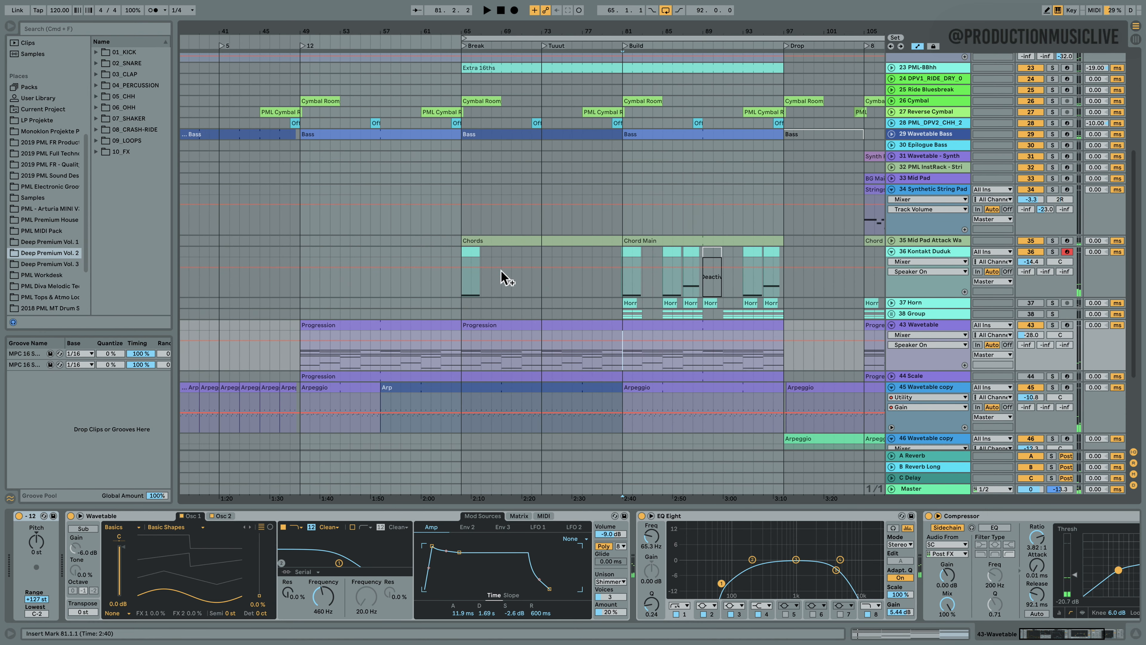
click(463, 360)
key(space)
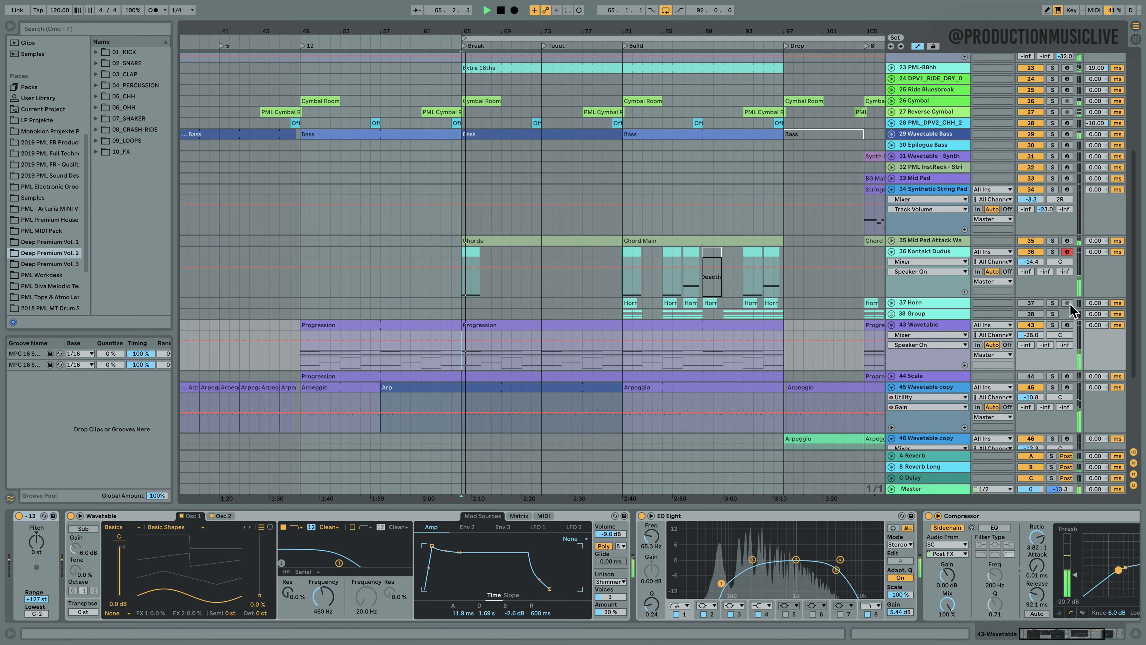
drag(1037, 335, 1038, 300)
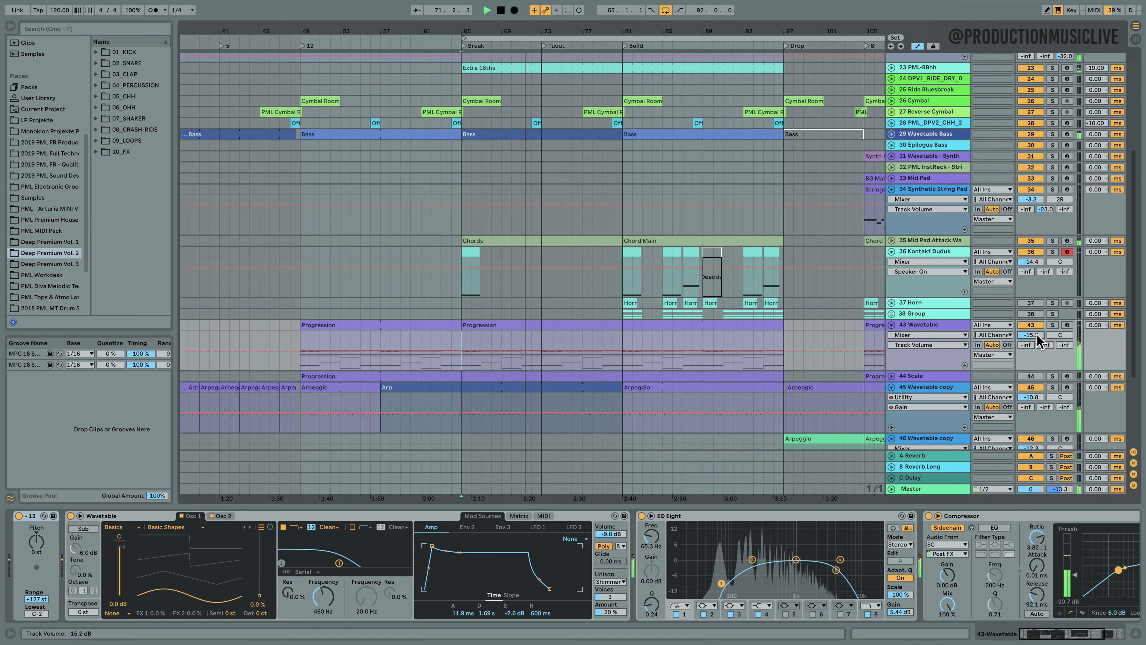
key(space)
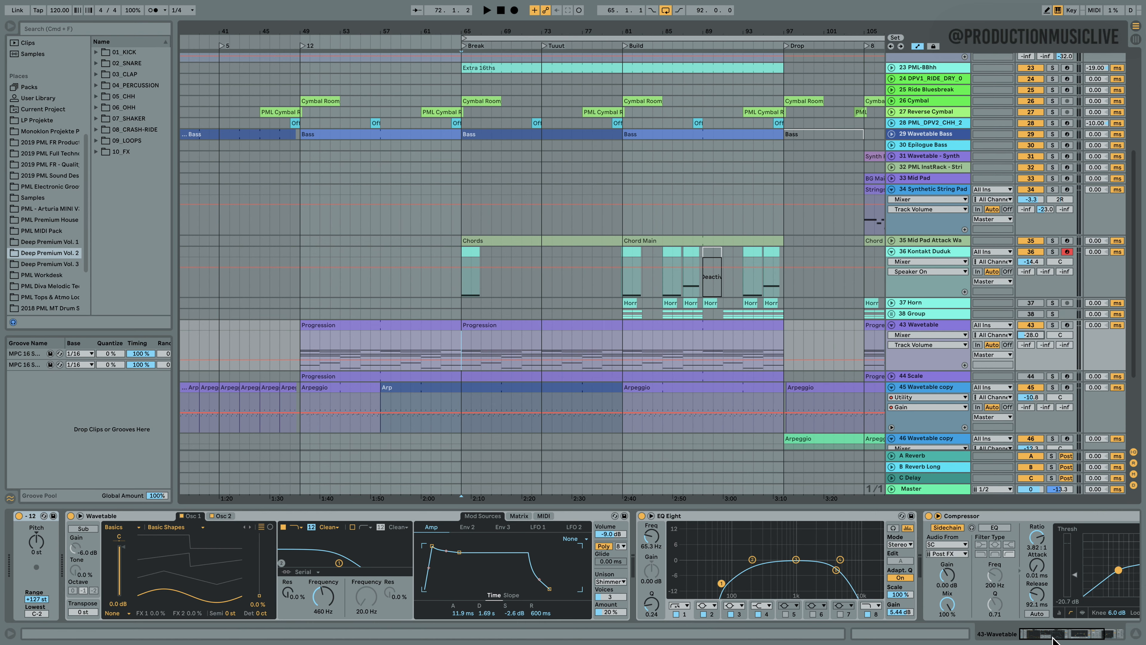
- Compare the mix from bar 65 with and without 43 Wavetable, keeping its device chain shown
drag(1053, 637, 1059, 639)
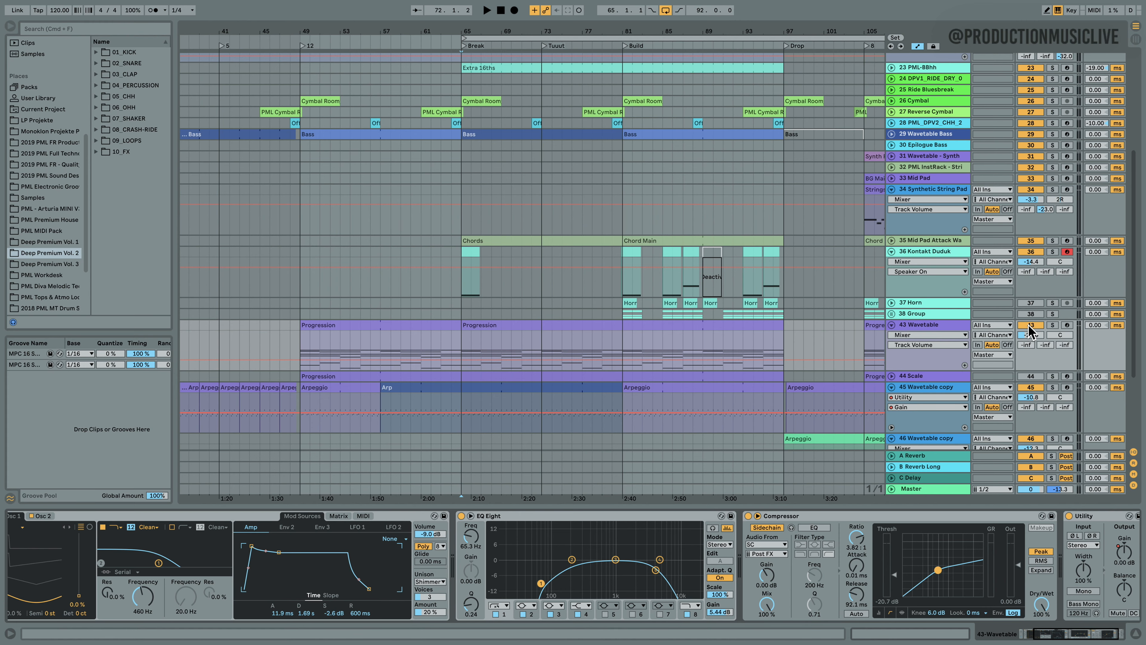
click(469, 315)
key(space)
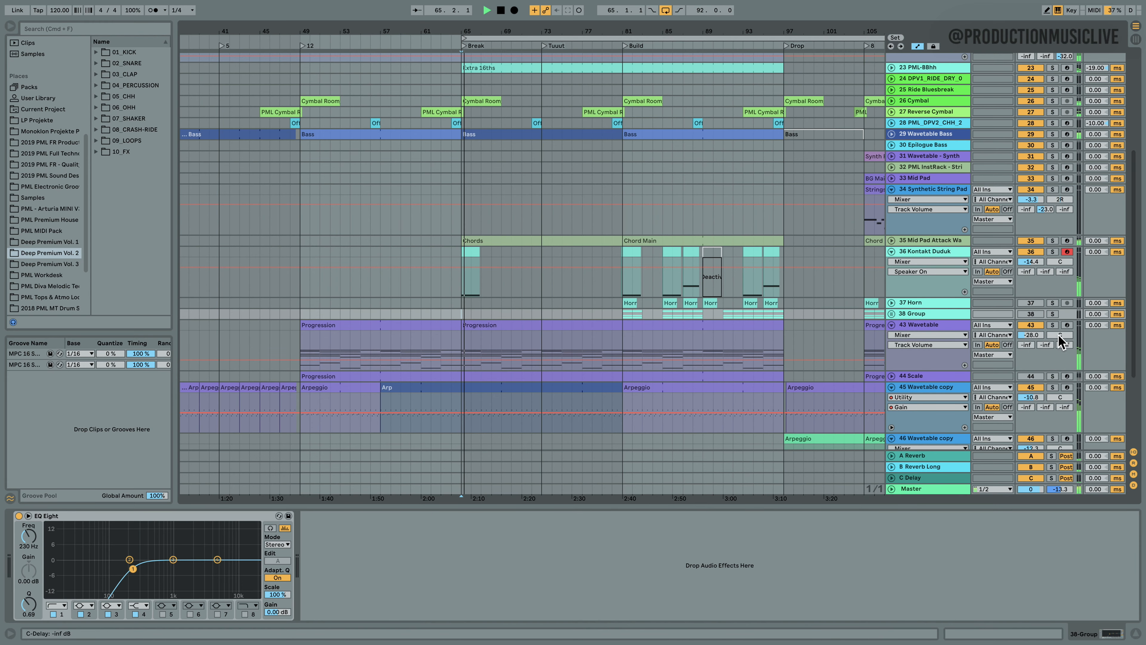
click(956, 325)
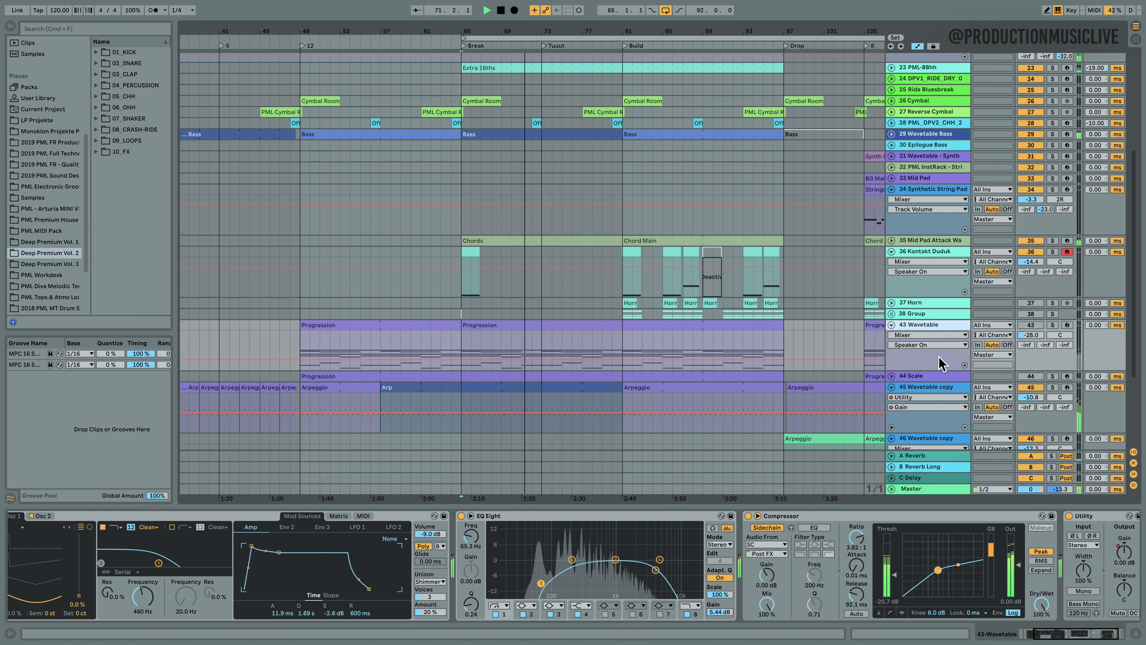
click(1034, 326)
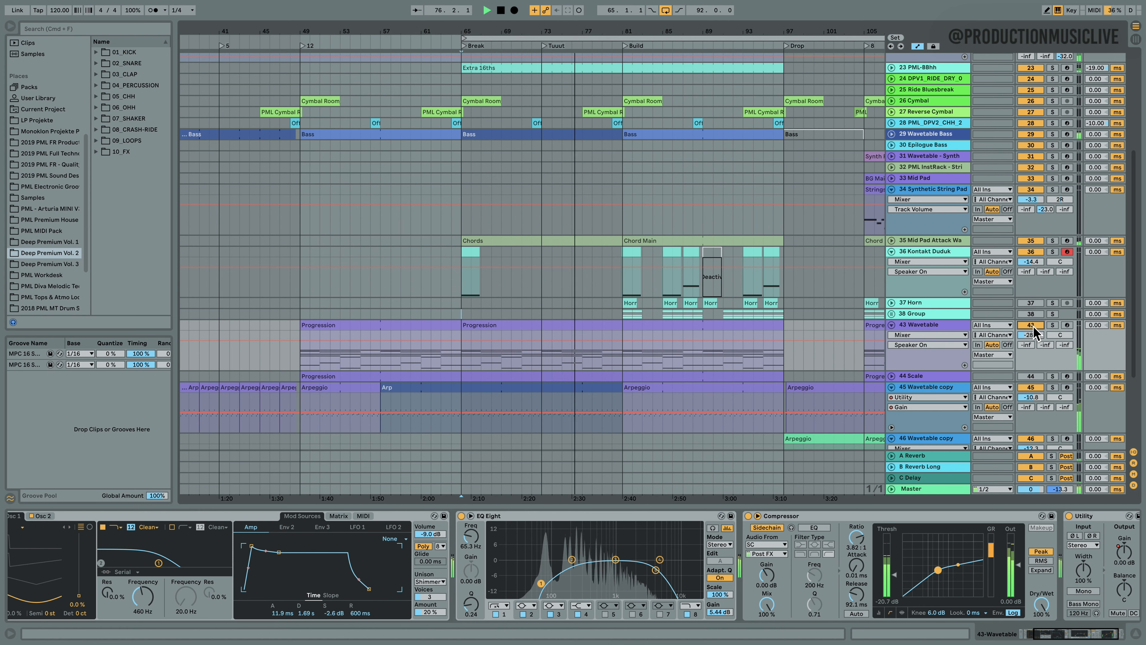
- Solo 43 Wavetable, insert a second EQ Eight between its existing EQ Eight and the Compressor, and start playback from bar 65
click(1053, 325)
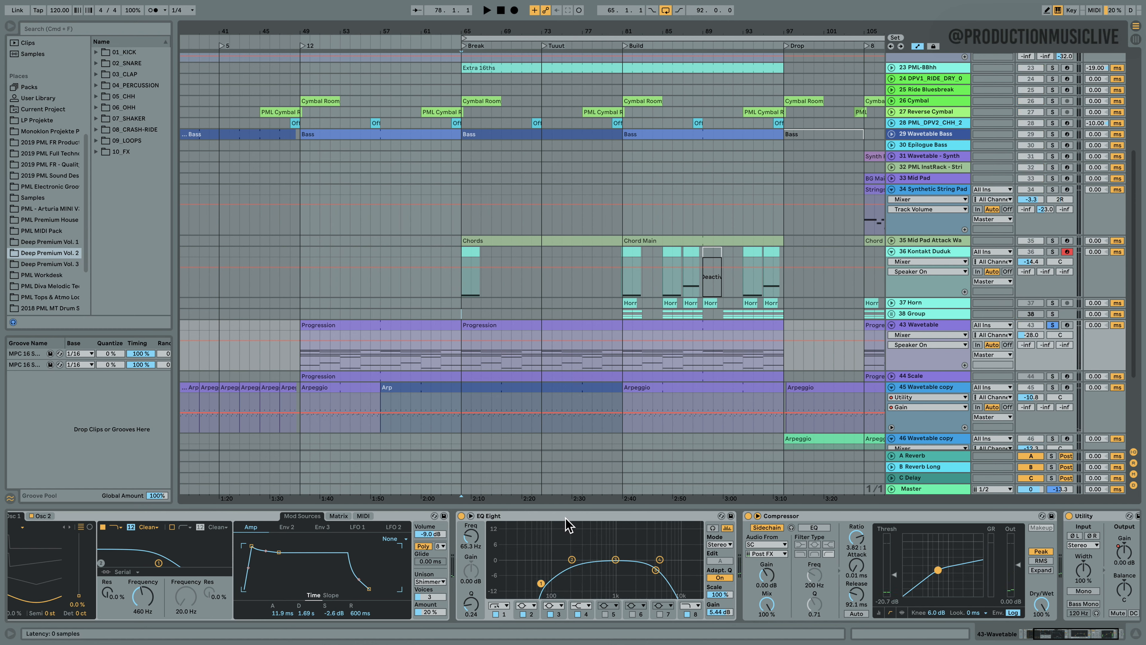
drag(86, 257, 83, 160)
click(31, 74)
drag(123, 96, 878, 569)
key(space)
- Switch the new EQ Eight to M/S mode and set the mid channel's low cut to about 574 Hz
click(1006, 544)
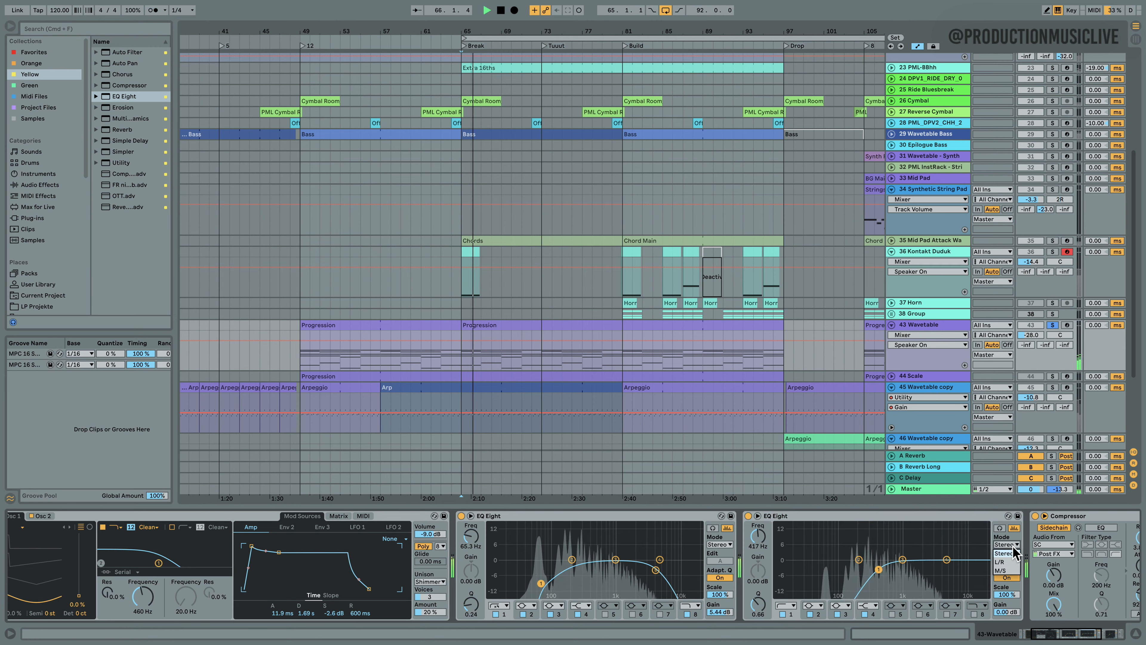
click(1006, 570)
mouse_move(879, 569)
mouse_down()
mouse_move(899, 575)
mouse_move(842, 576)
mouse_move(889, 574)
mouse_up()
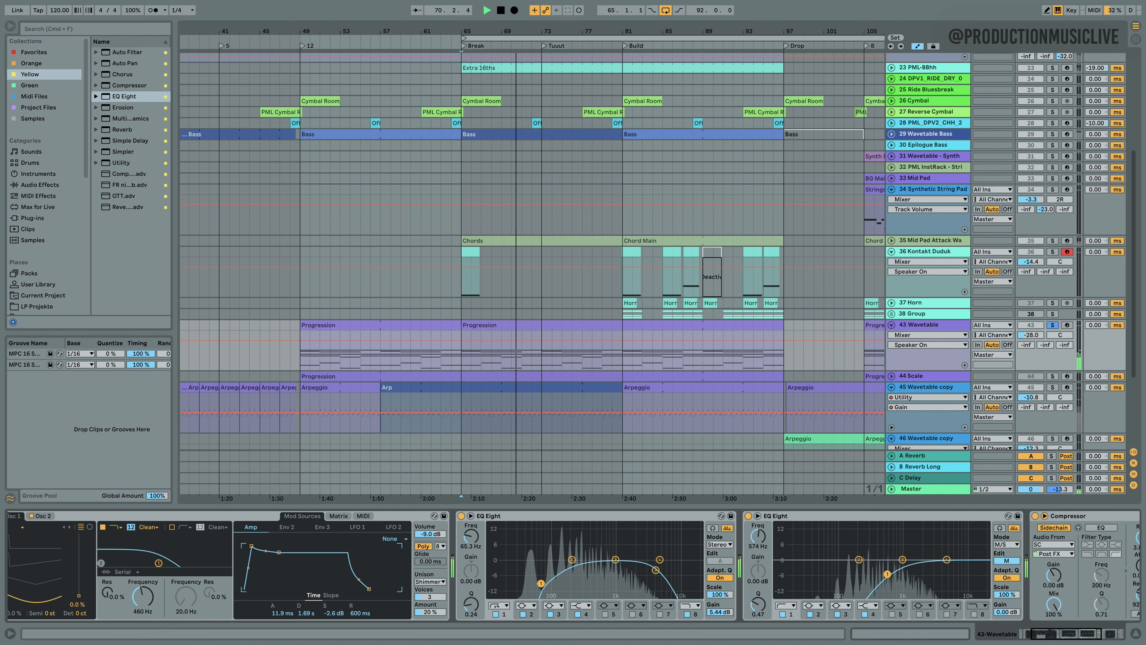
- Try a high shelf at about 1.94 kHz in band 8 of the mid channel and switch the band off
click(977, 605)
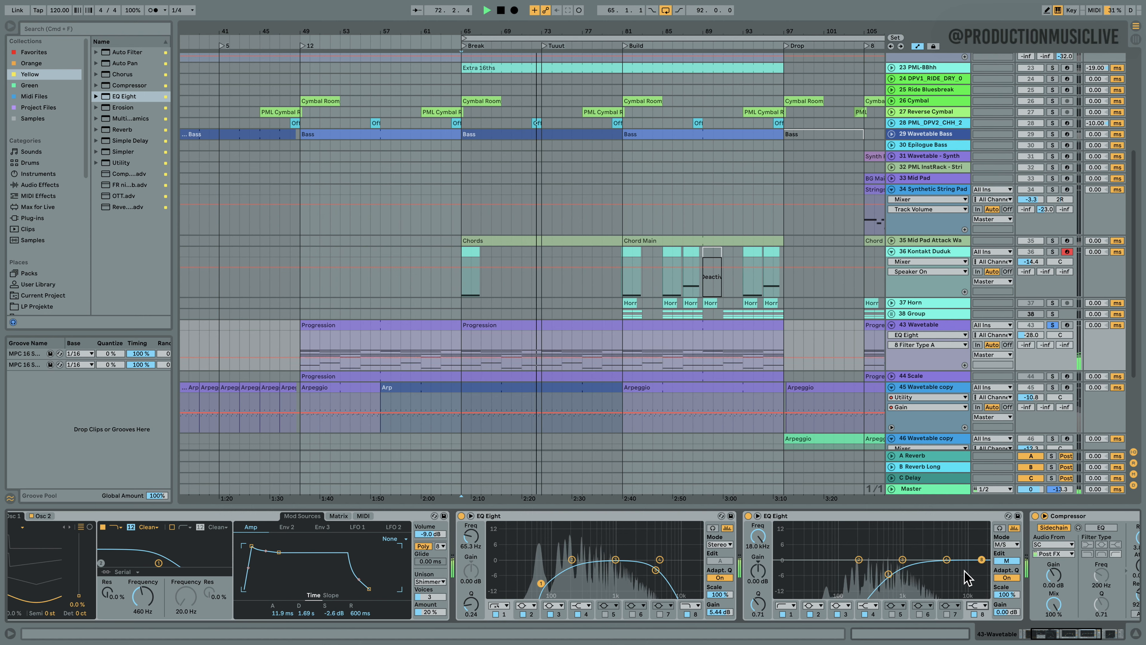
click(987, 579)
drag(976, 555, 921, 558)
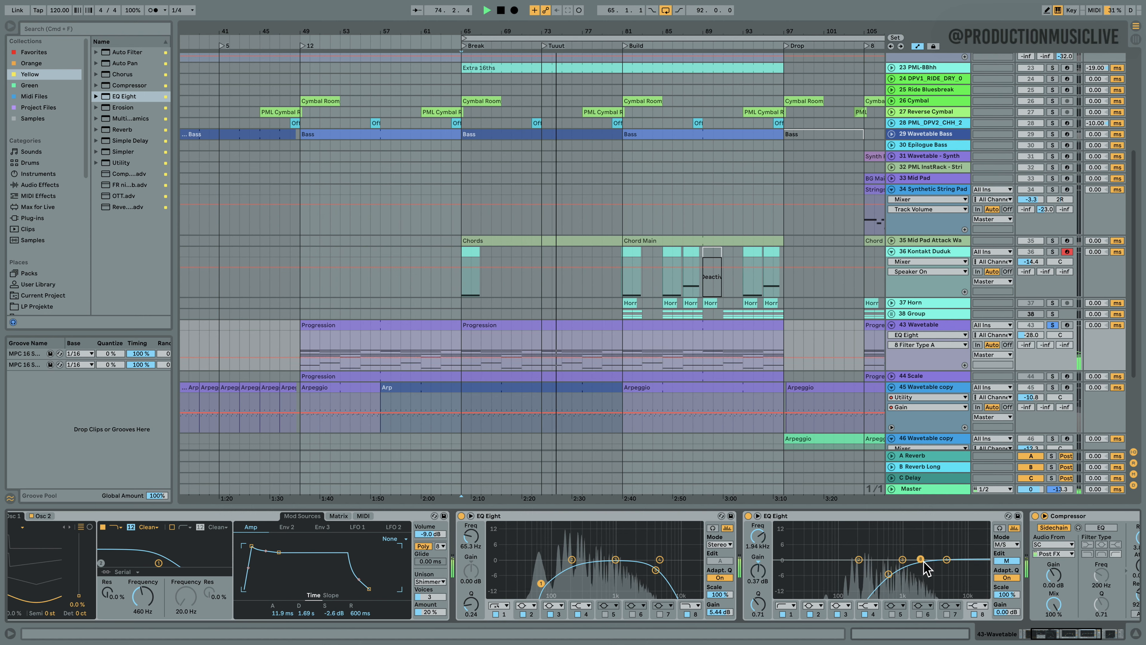
click(974, 614)
- Edit the side channel of the new EQ Eight and boost band 7 as a high shelf at about 1.4 kHz by about 4.6 dB
click(1005, 561)
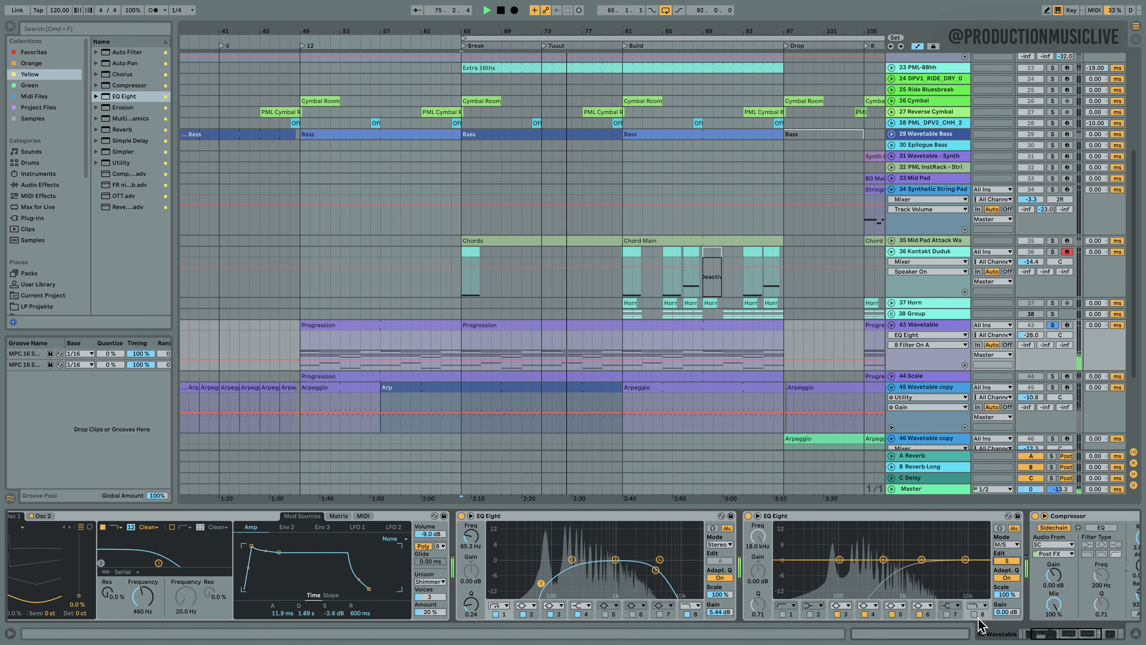
click(947, 615)
click(947, 615)
drag(950, 560, 910, 549)
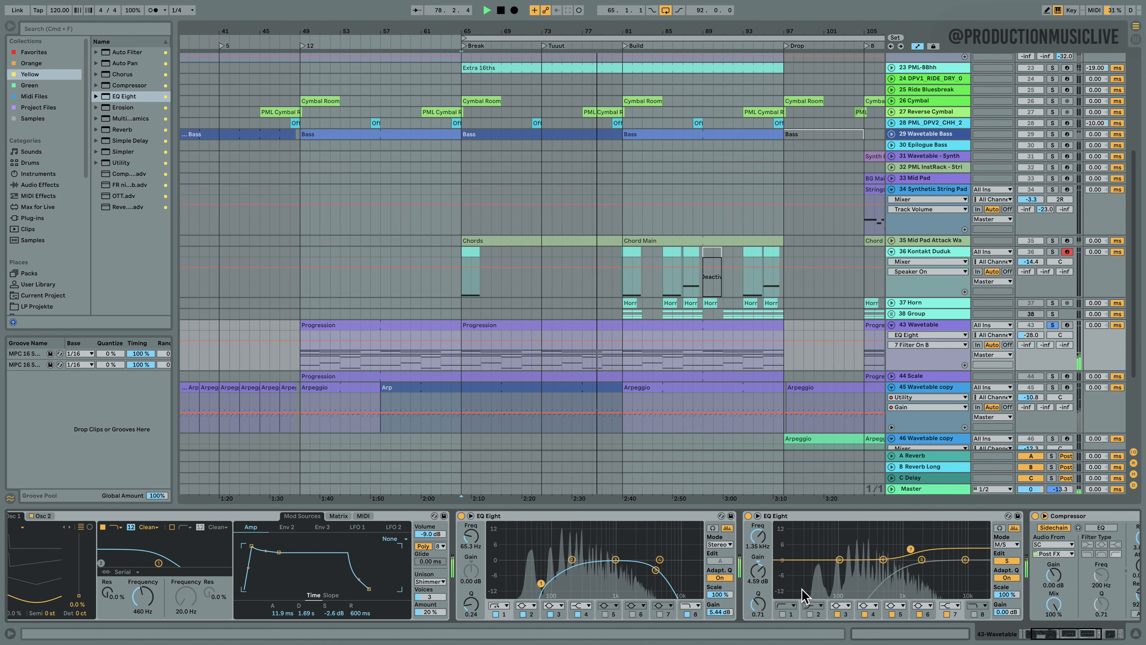
- Enable a low cut at about 98 Hz on the side channel and slightly dip the neighbouring low-mid band
click(782, 615)
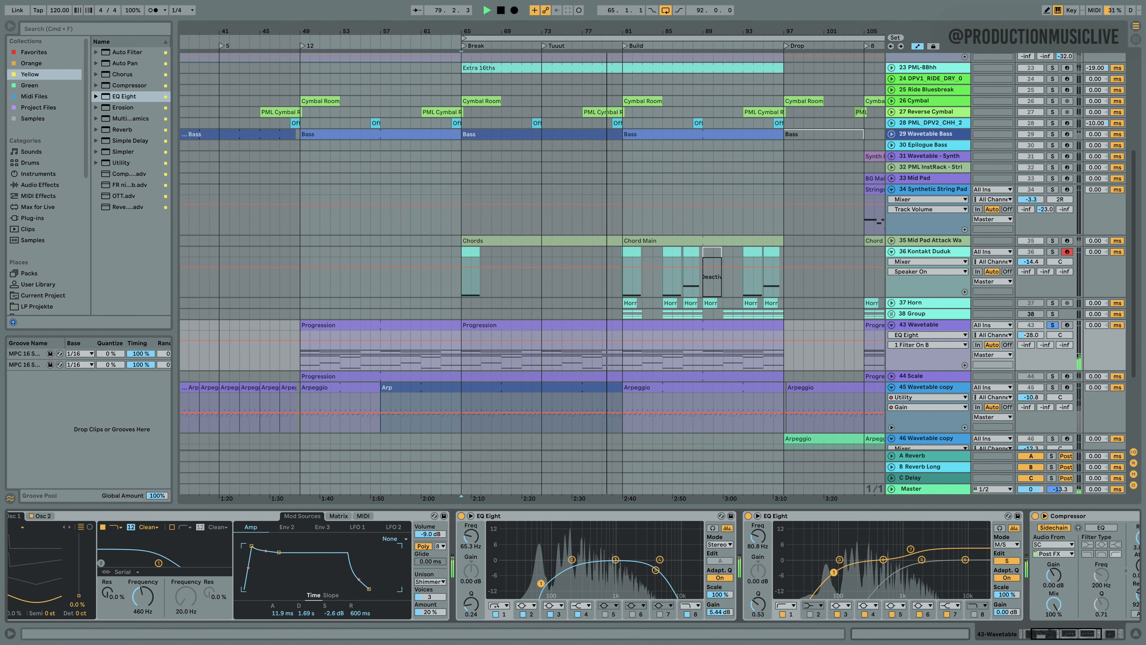
drag(814, 569, 876, 564)
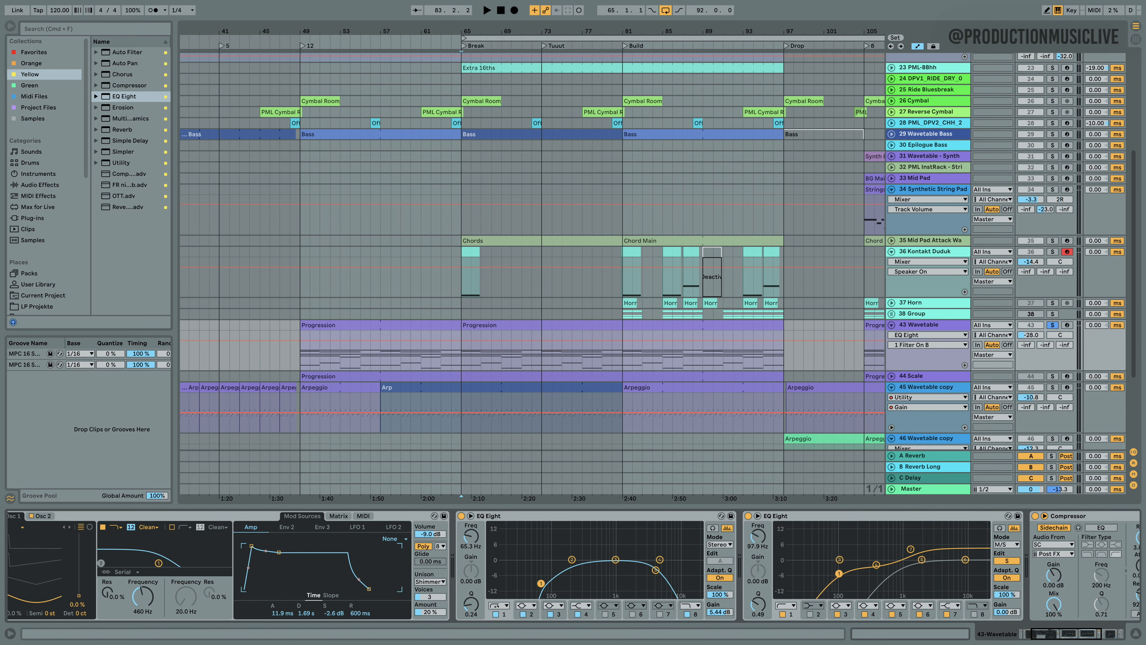
drag(841, 576, 845, 577)
- Return to the EQ Eight's mid channel and adjust its low cut to 599 Hz with a Q of 0.58 during playback
click(1007, 561)
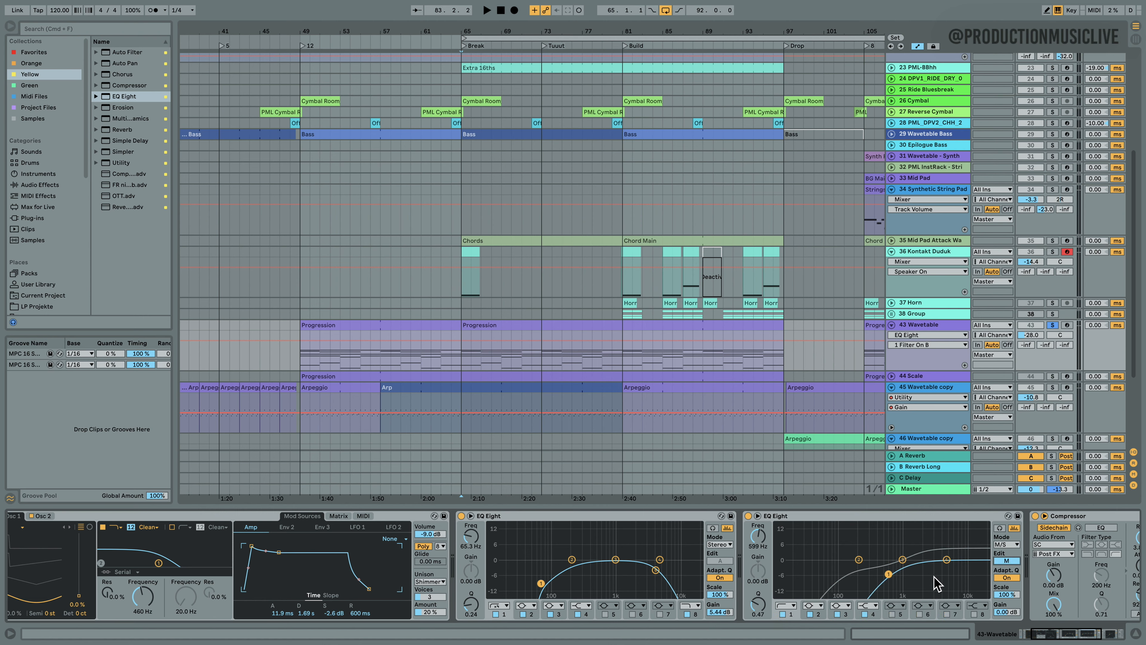
key(space)
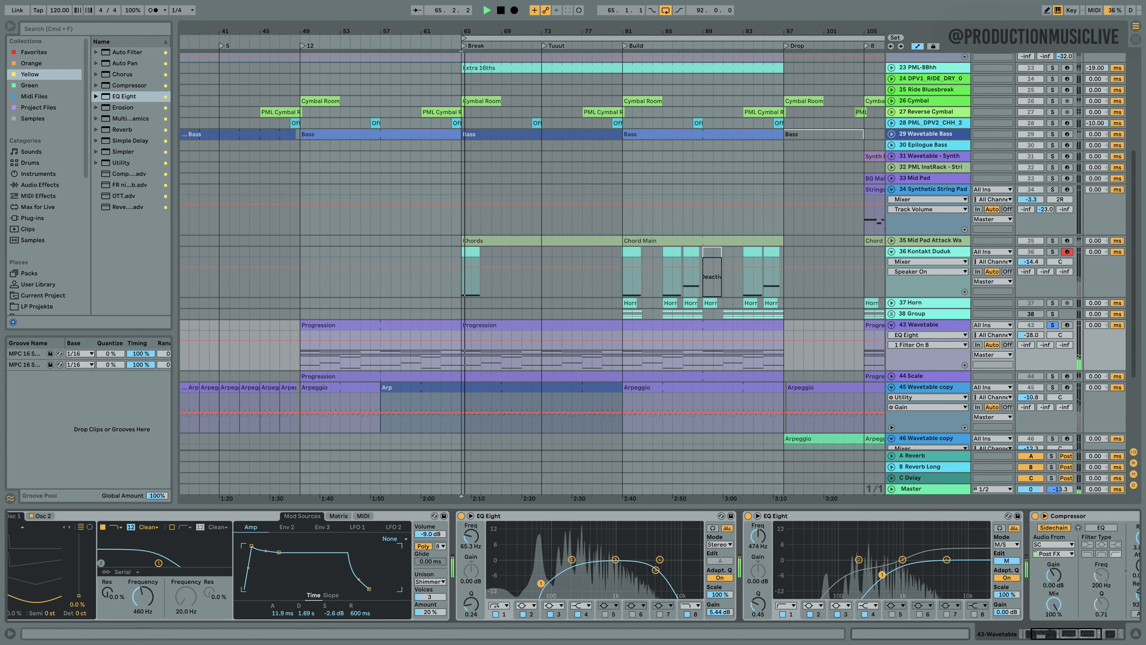
mouse_move(891, 575)
mouse_down()
mouse_move(820, 577)
mouse_move(888, 571)
mouse_up()
- Compare the soloed 43 Wavetable with the new EQ Eight bypassed and active
click(748, 516)
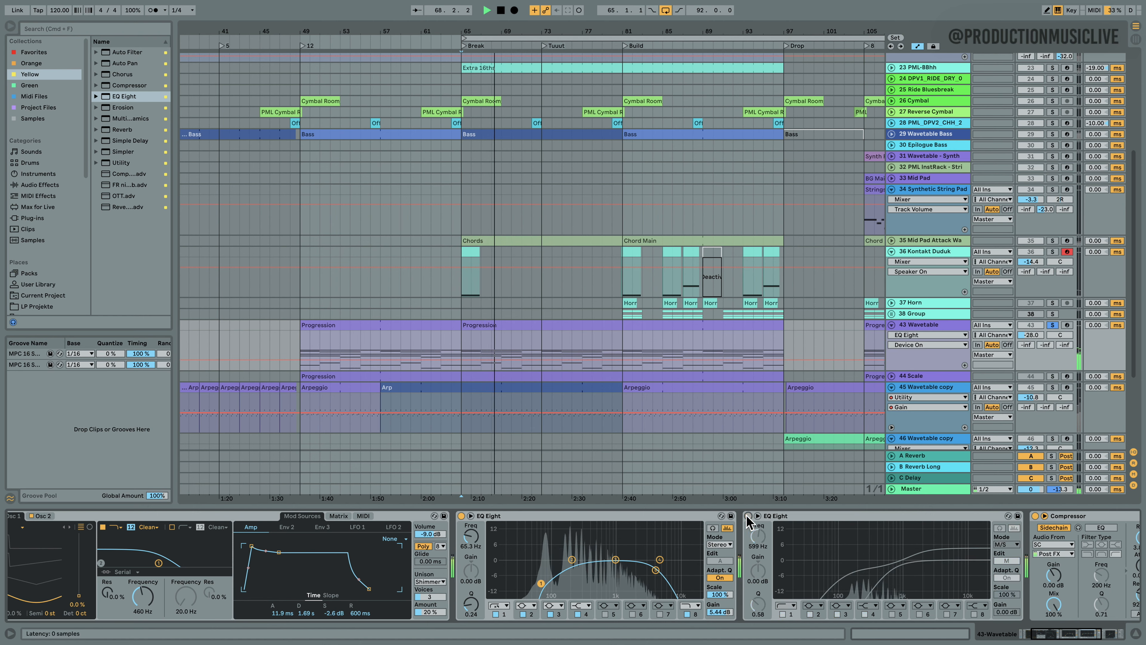
click(749, 516)
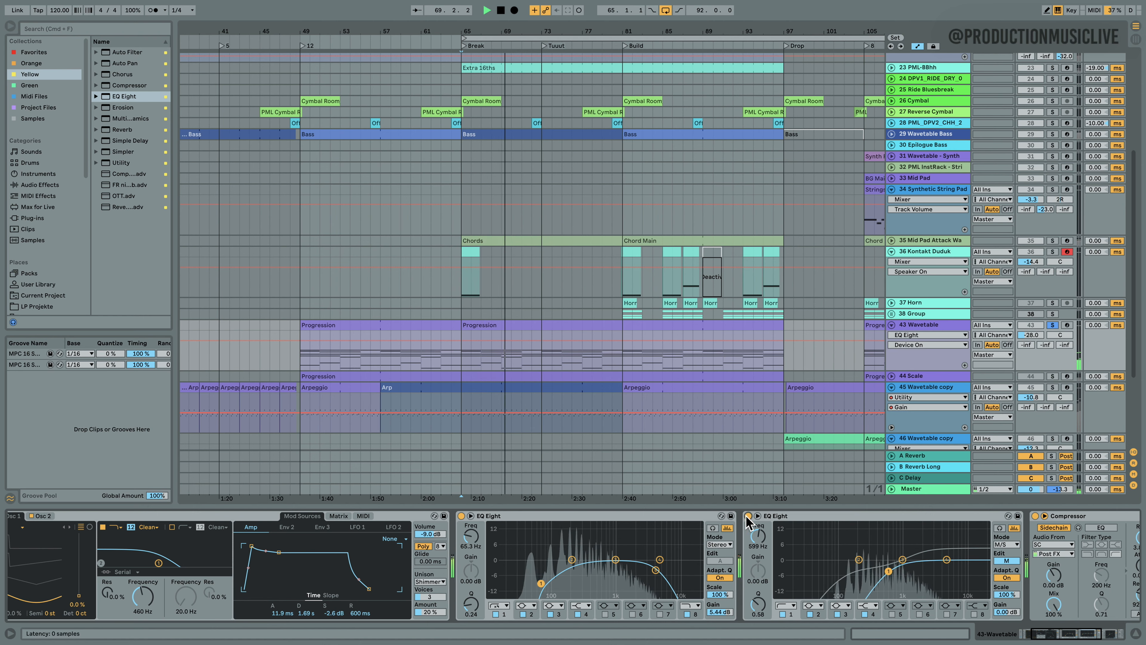
click(748, 516)
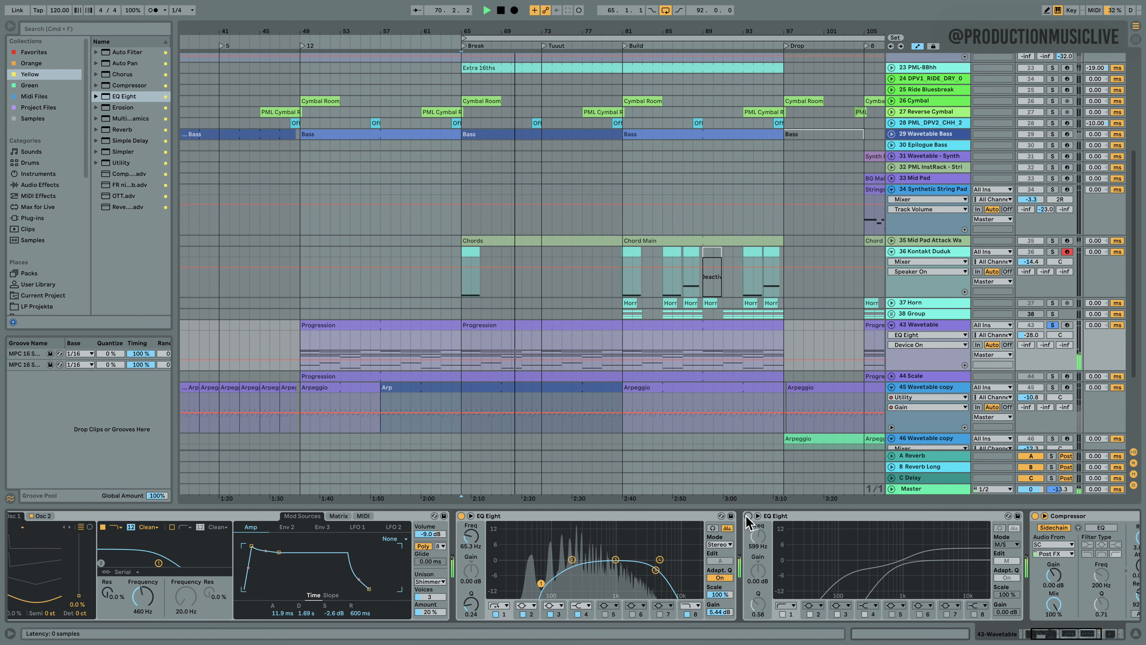
click(748, 516)
- Unsolo 43 Wavetable and compare the full mix from bar 65 with its new EQ Eight bypassed and active
click(1054, 325)
key(space)
key(space)
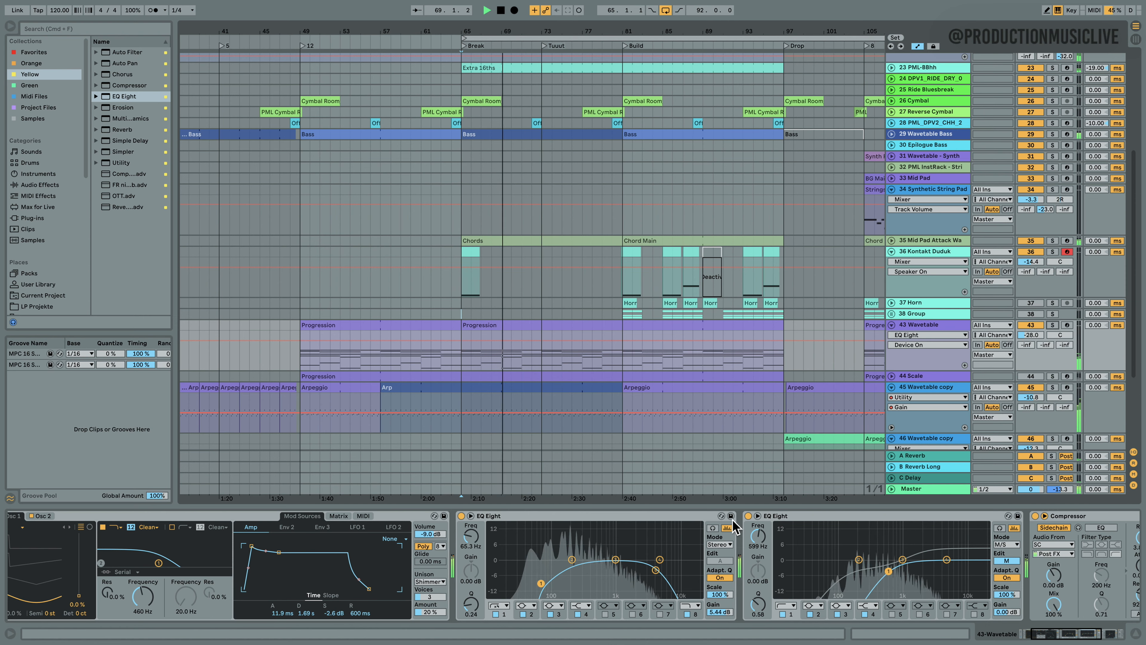
click(748, 516)
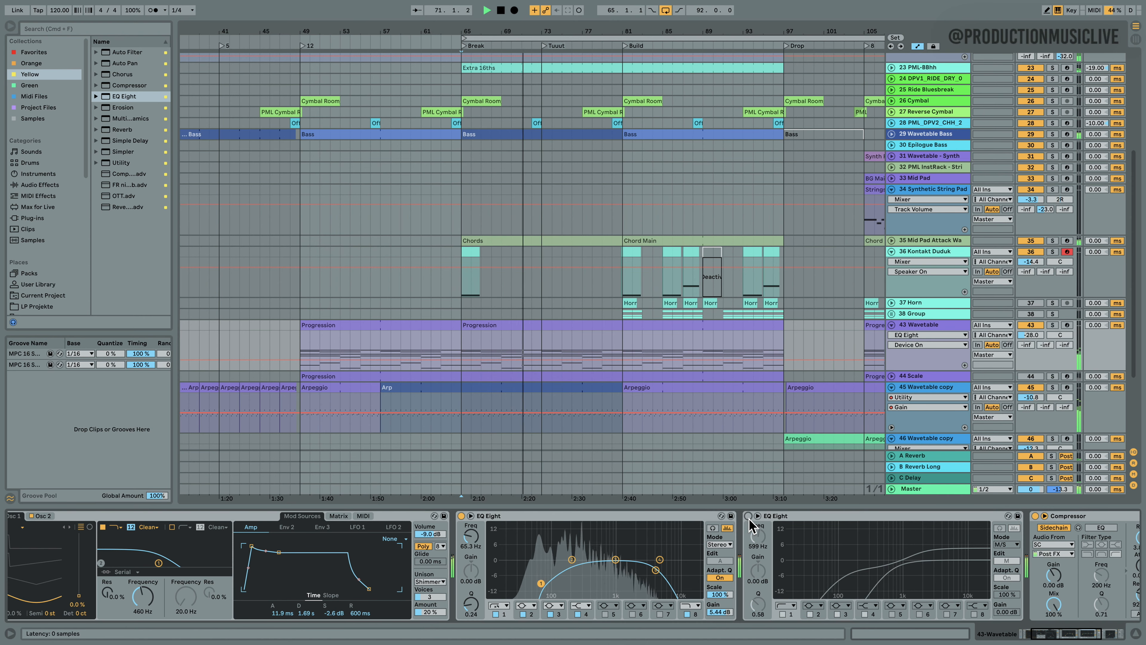
click(747, 516)
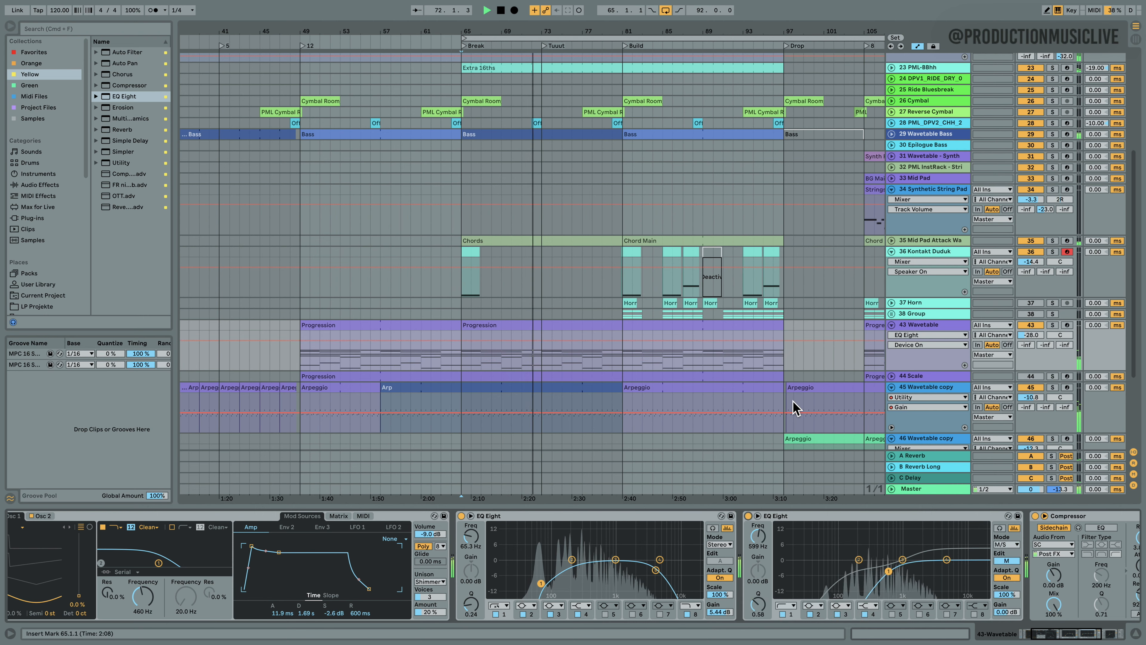
- Check the 43 Wavetable track's contribution to the playing mix and set its volume to -25.0 dB
click(1031, 325)
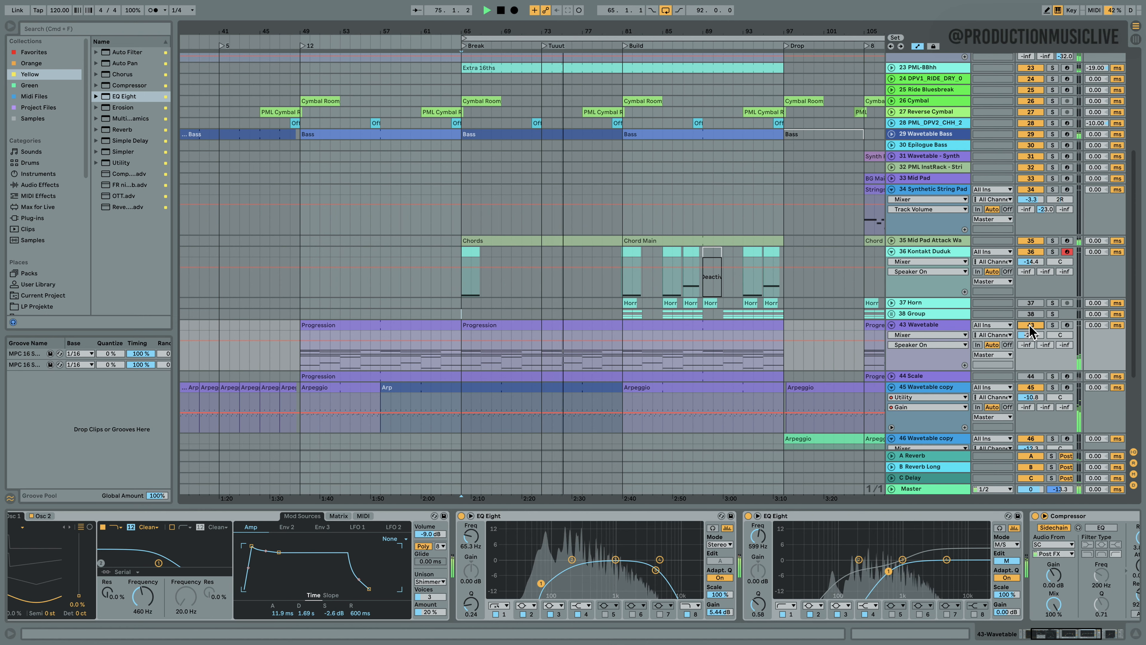
drag(1031, 335, 1031, 334)
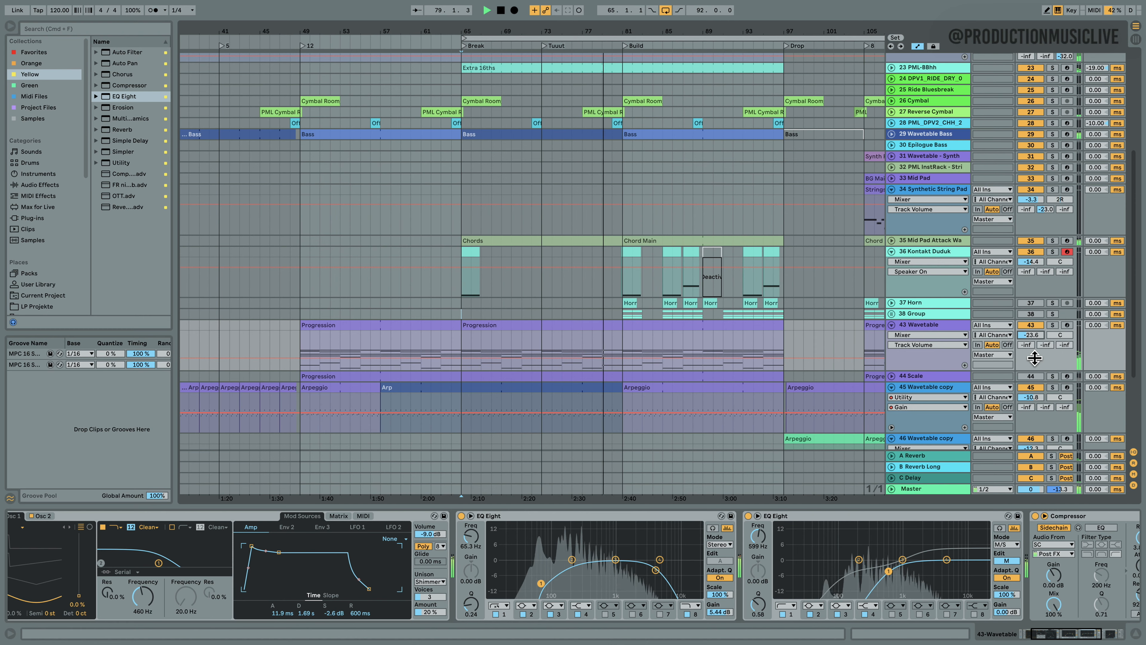
drag(1037, 337, 1037, 341)
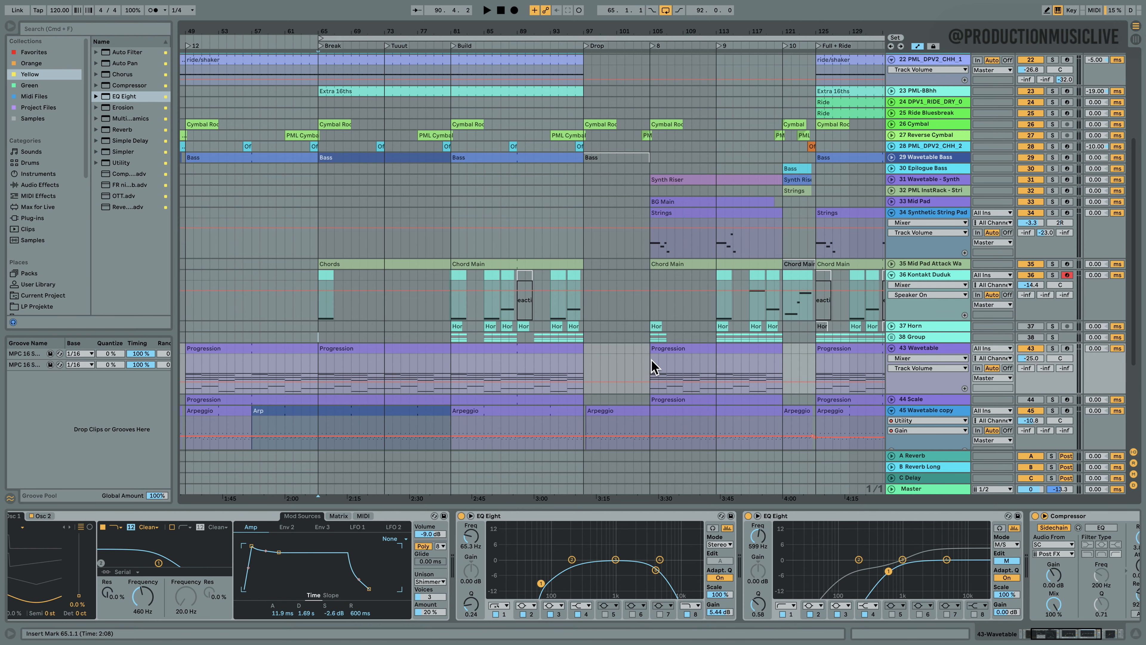
- Play the mix from bar 103 into the section starting at bar 105 and examine the layers that enter there
scroll(653, 367, up, 2)
click(632, 341)
key(space)
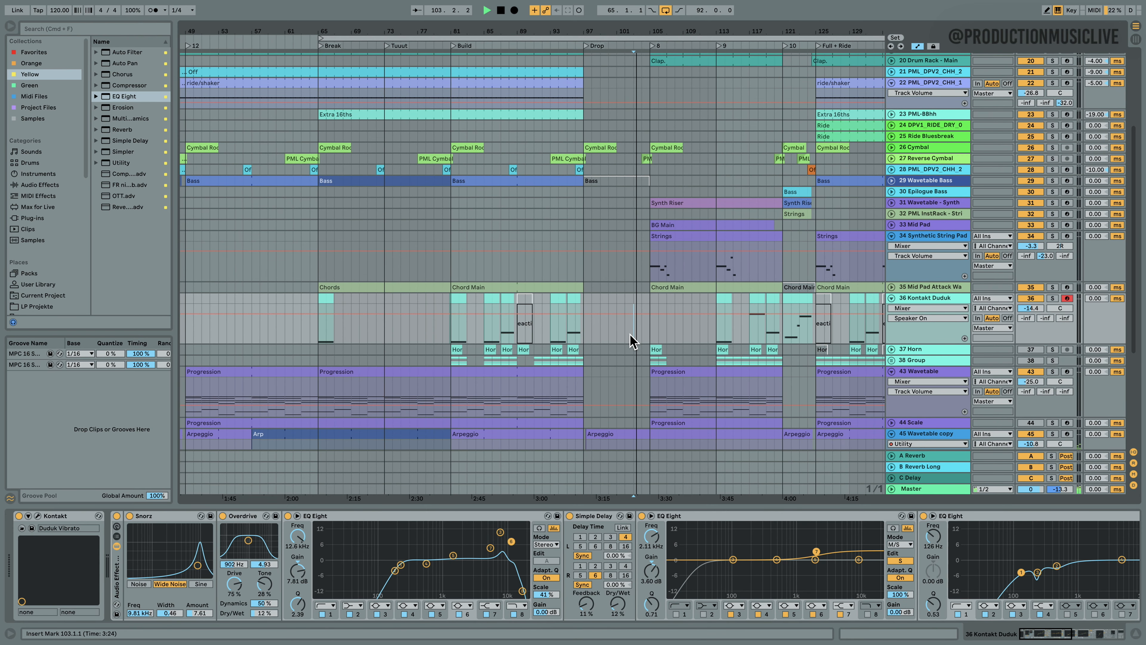
scroll(645, 348, up, 10)
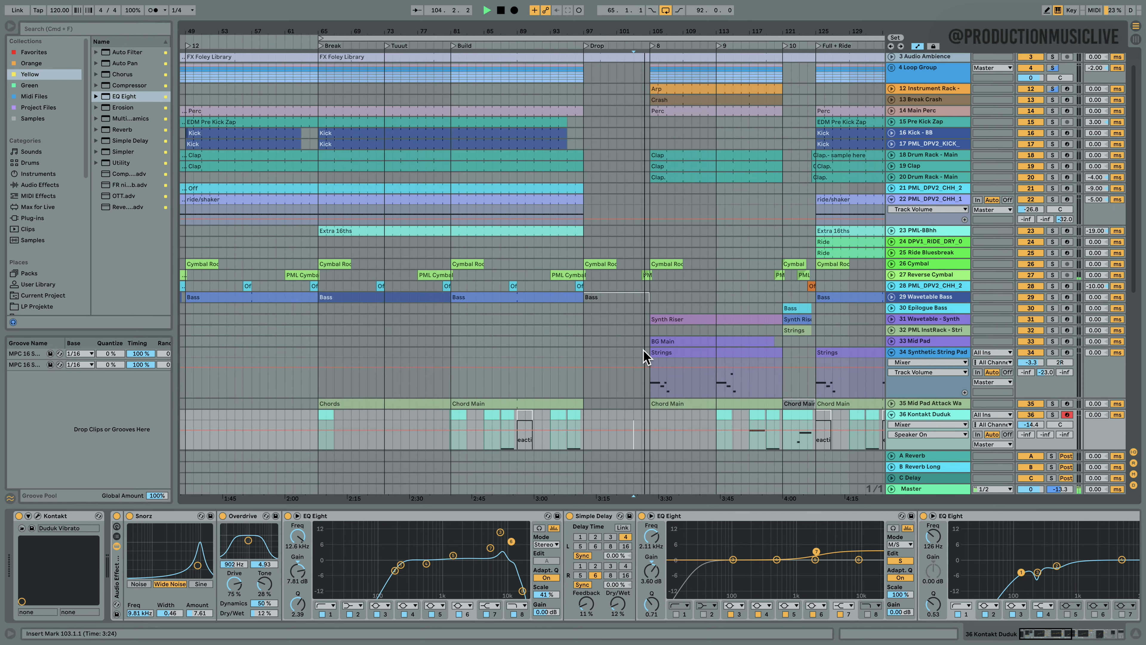
scroll(657, 366, down, 15)
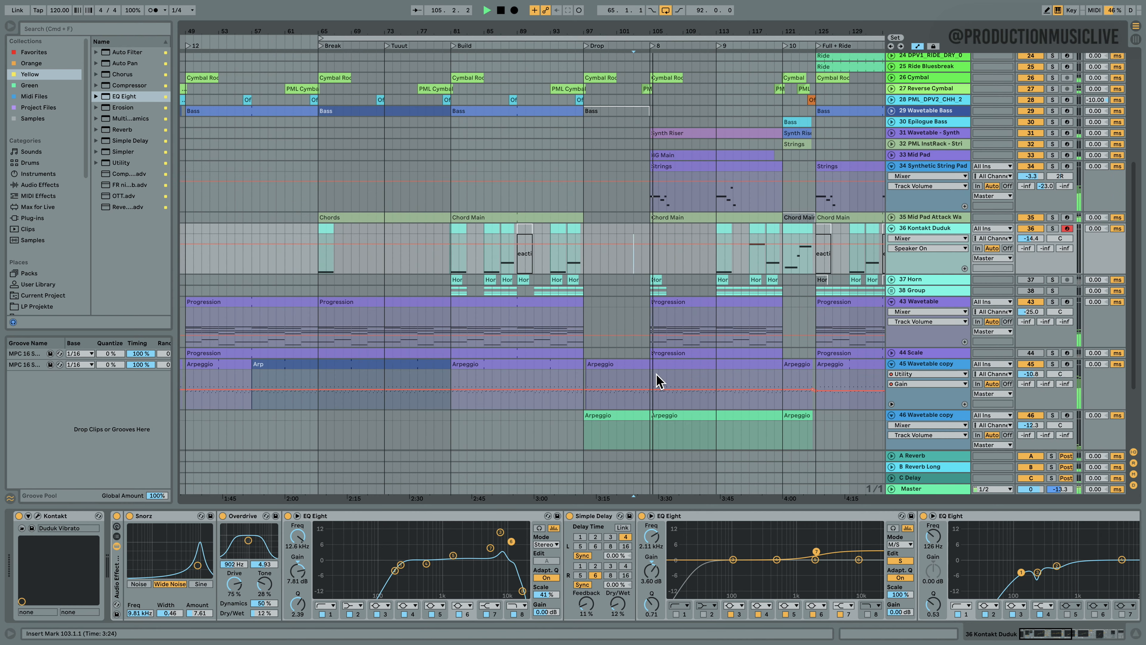
- Locate the Arp clip of 12 Instrument Rack at bar 105 and show the track's Kalimbas device chain
drag(678, 32, 580, 33)
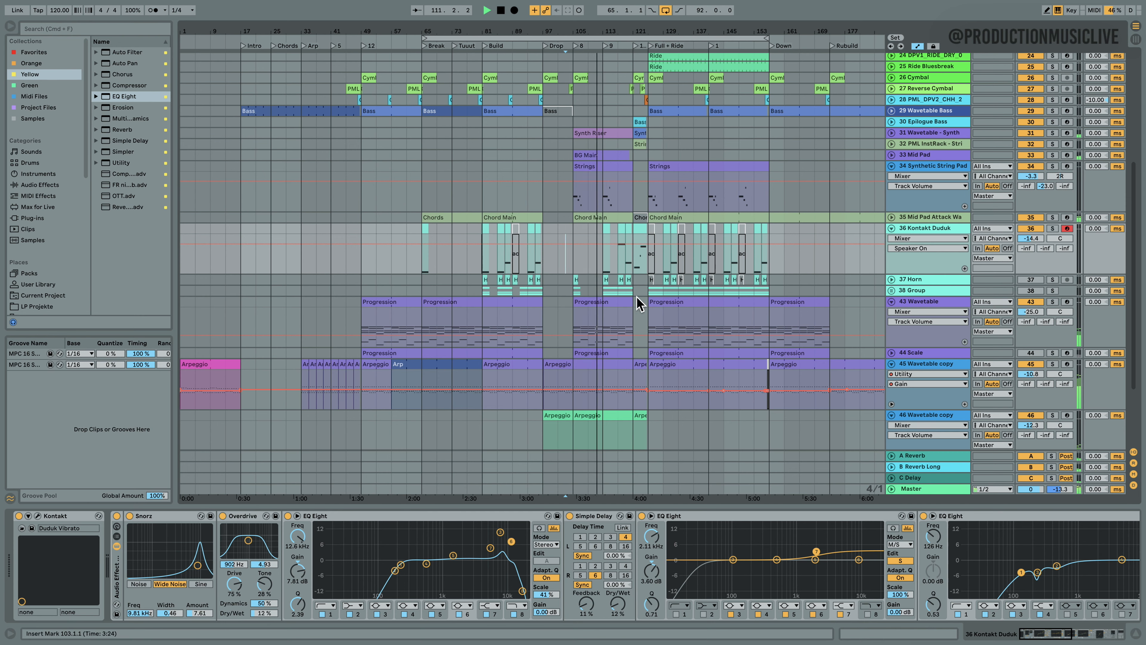
scroll(666, 305, up, 3)
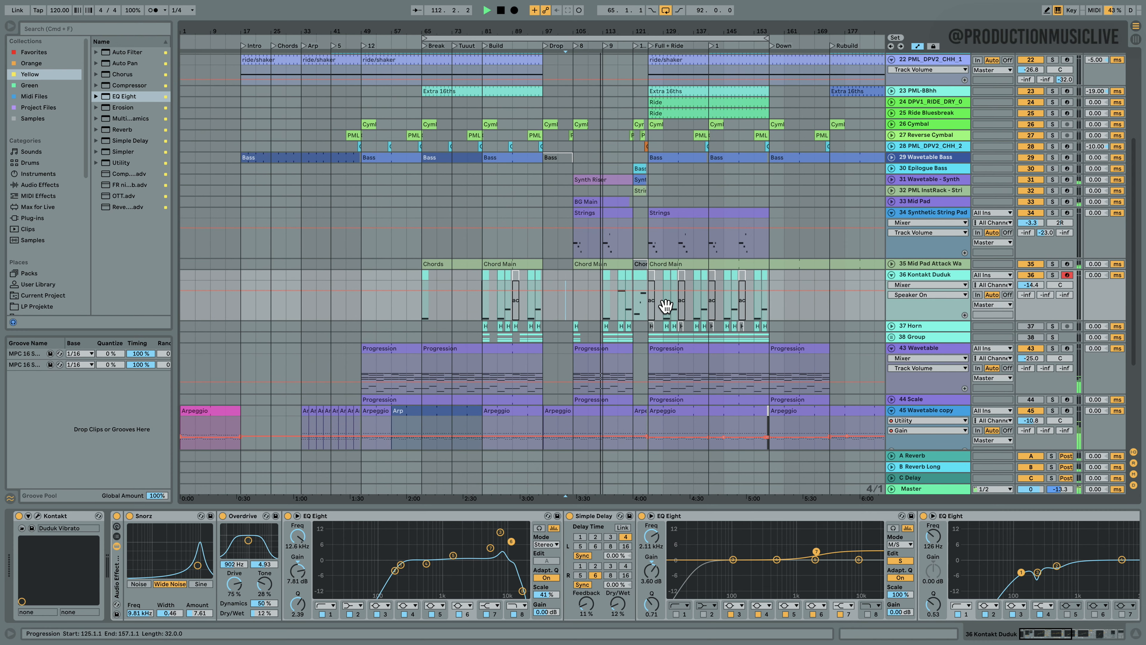
scroll(666, 306, up, 4)
scroll(666, 306, up, 4)
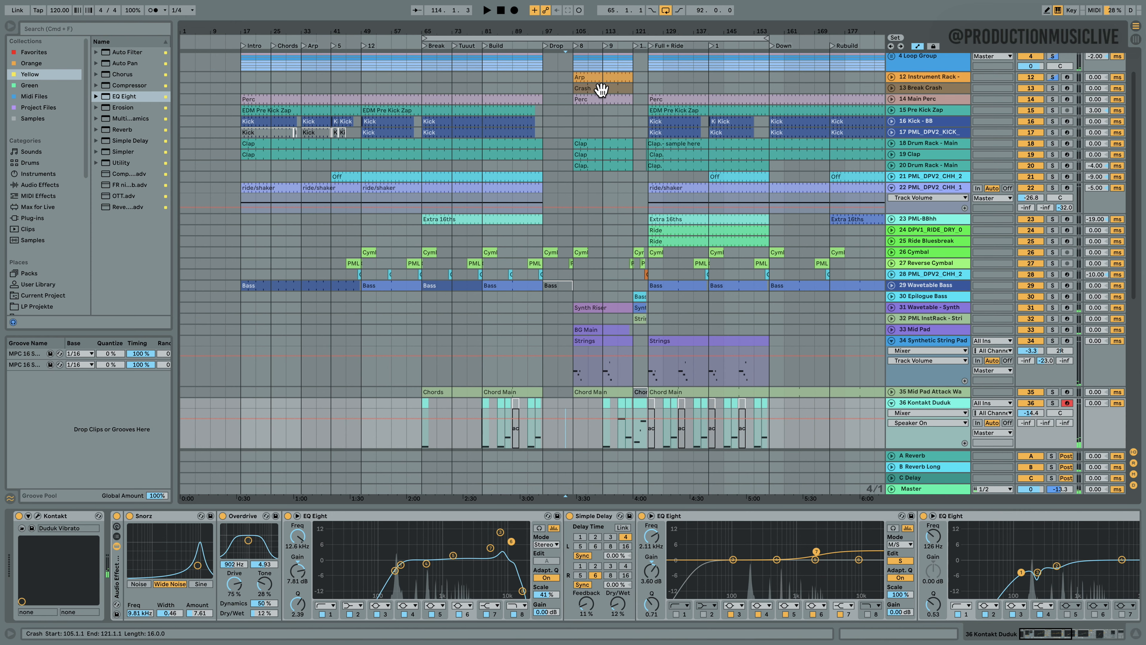
click(598, 80)
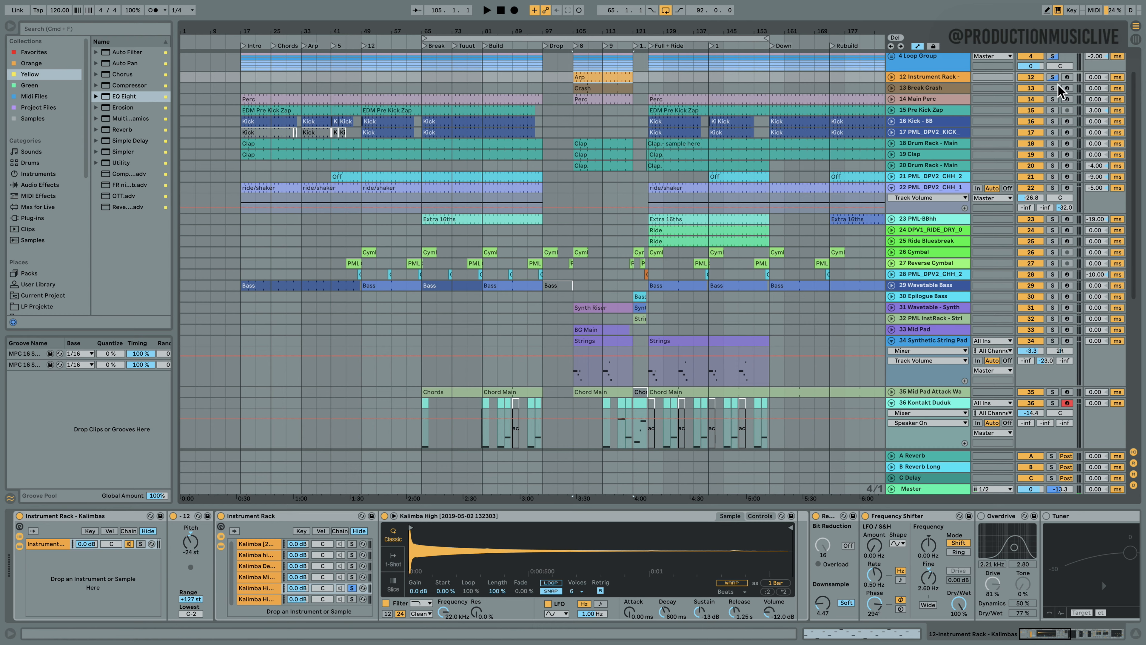
- Audition 12 Instrument Rack soloed from bar 105, add 13 Break Crash to the solo, and return to the full mix
click(1053, 78)
scroll(678, 133, up, 3)
key(space)
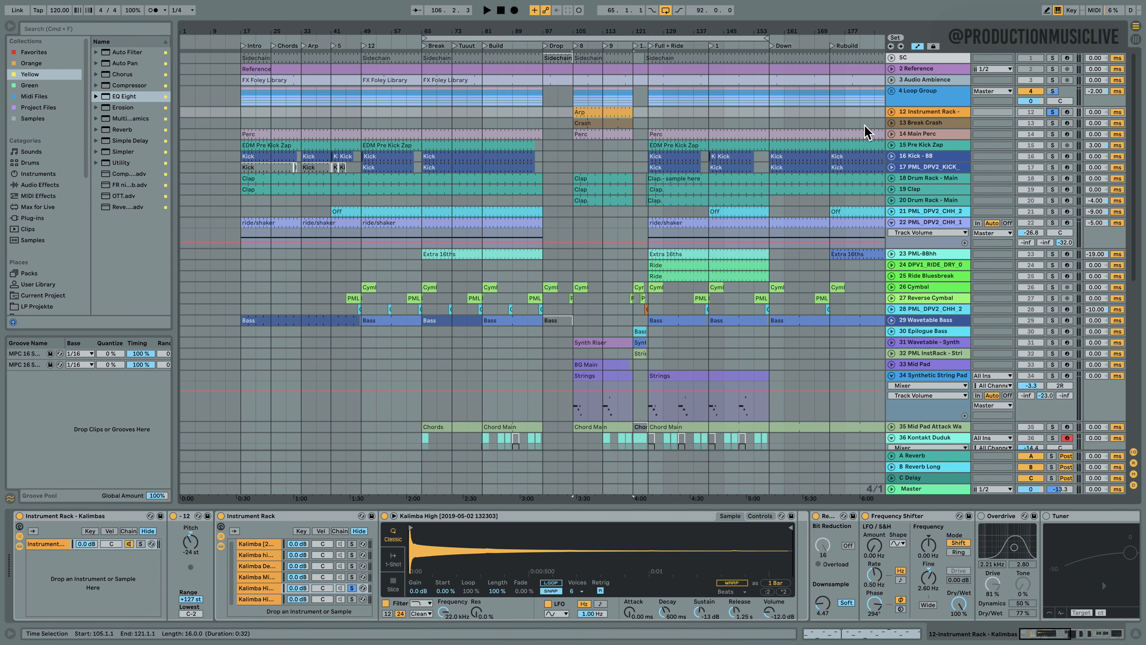
super+click(1052, 123)
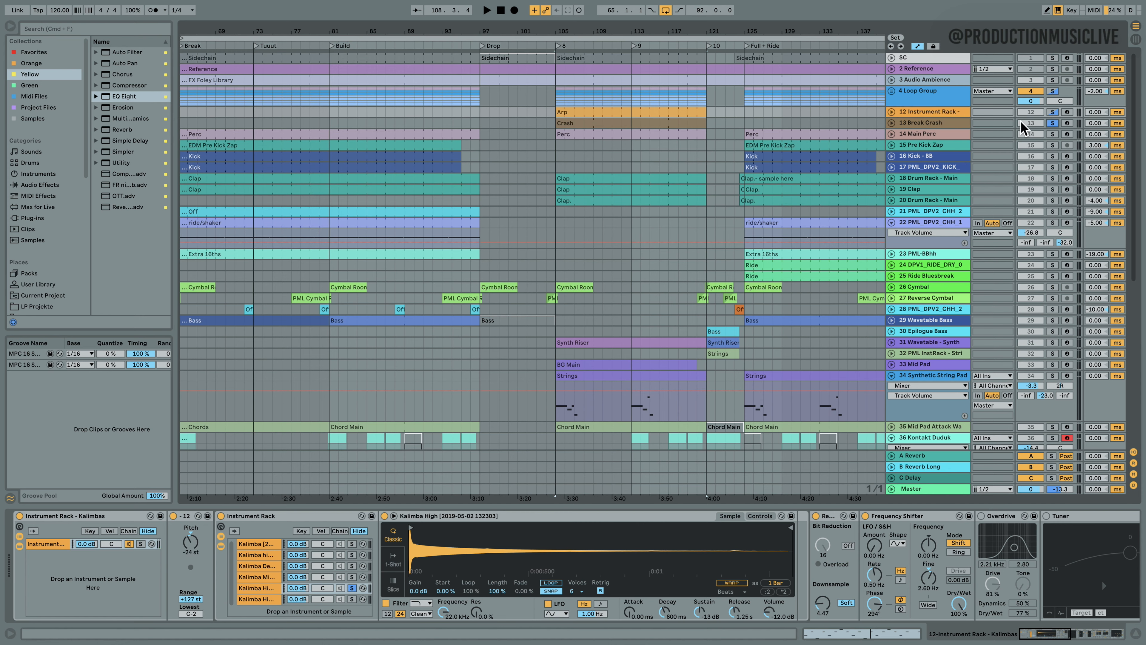
key(space)
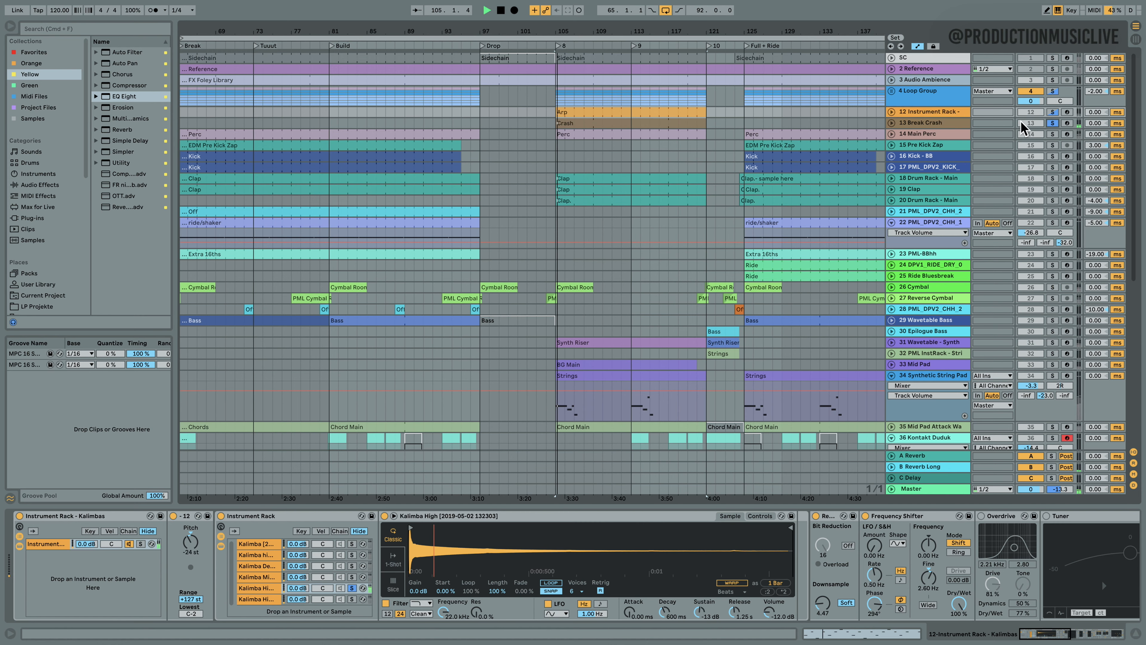
click(1053, 123)
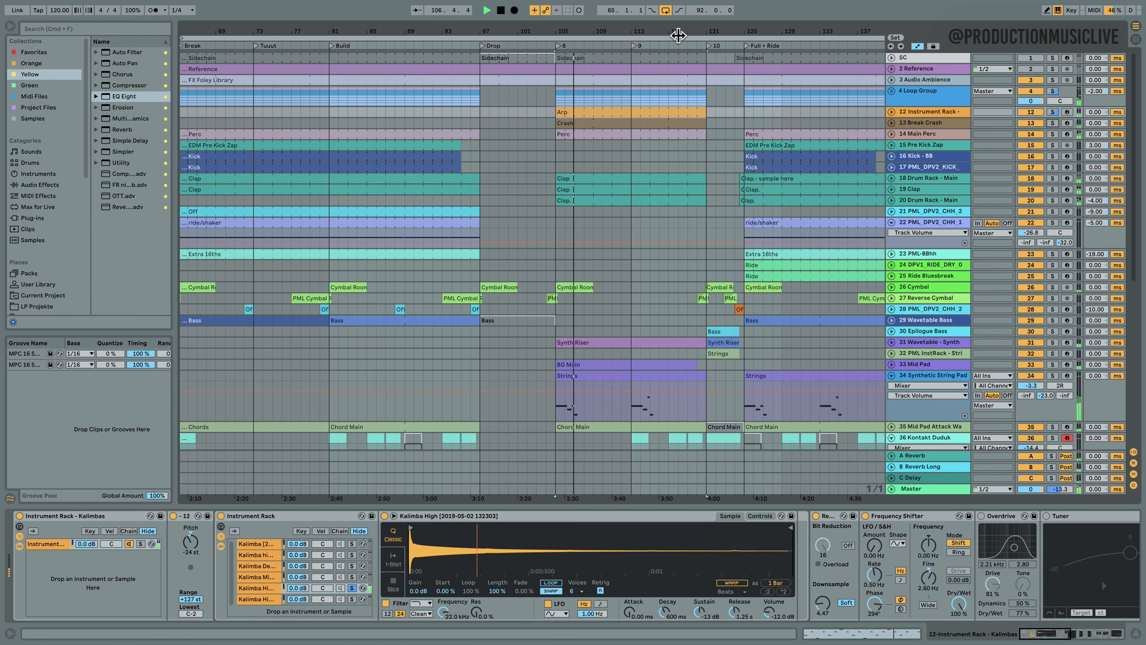
- Show more of the arrangement and fold the 34 Synthetic String Pad and 22 PML_DPV2_CHH_1 tracks
drag(678, 32, 581, 35)
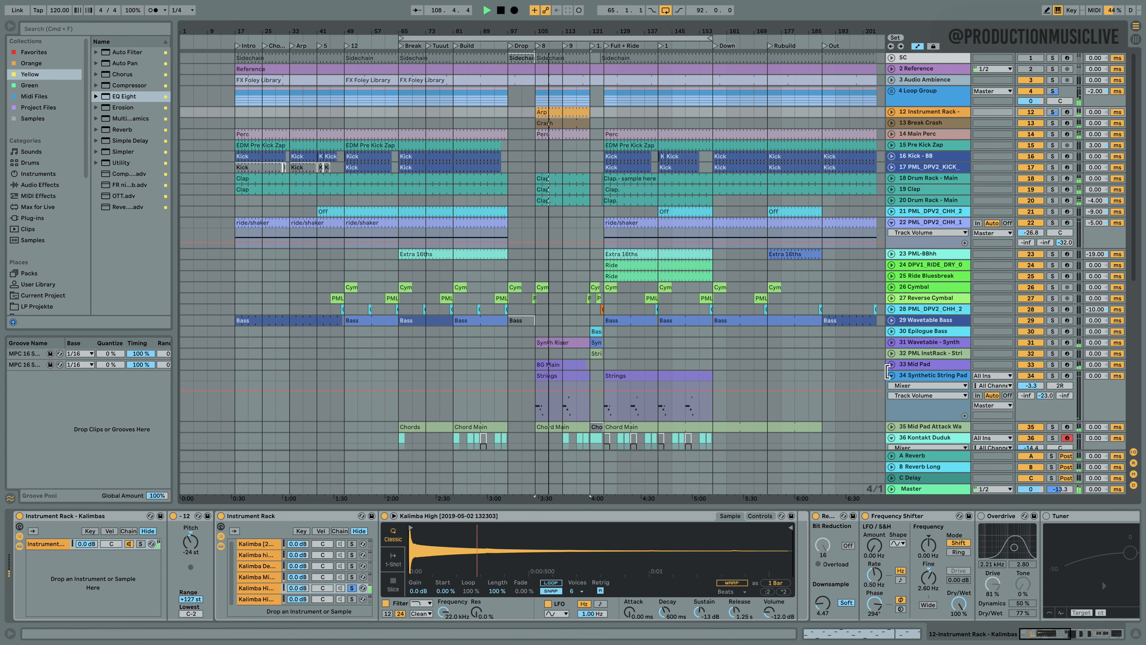
click(892, 375)
click(892, 222)
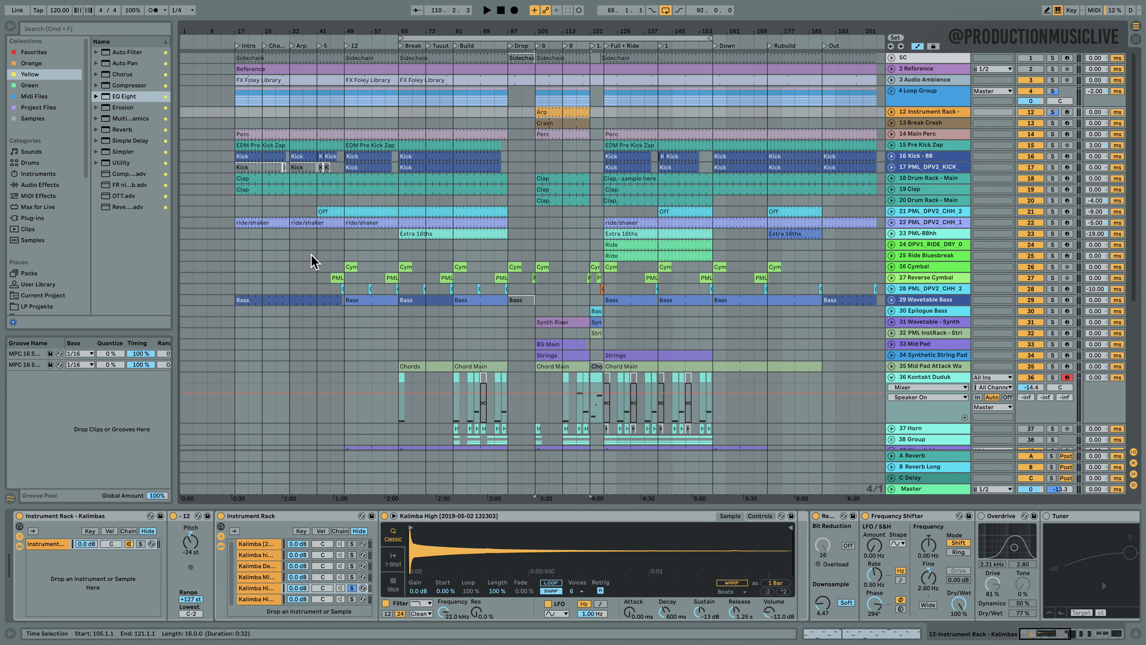
- Play the mix from bar 33 and expand the 29 Wavetable Bass track to examine its notes and filter automation
drag(235, 323, 346, 324)
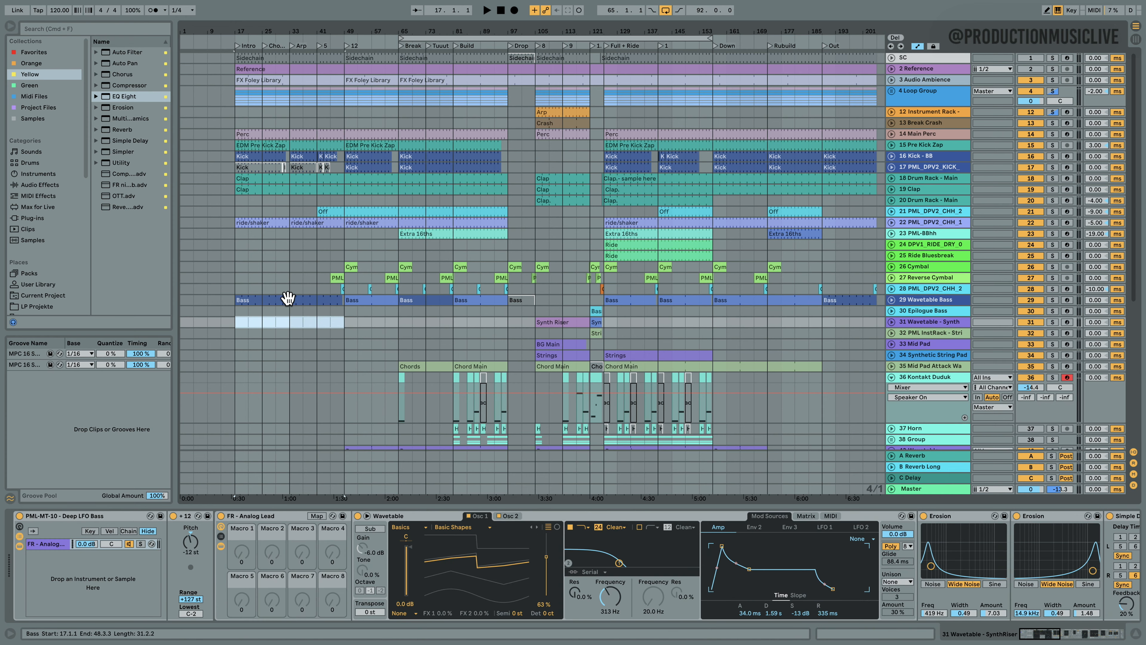
click(292, 322)
key(space)
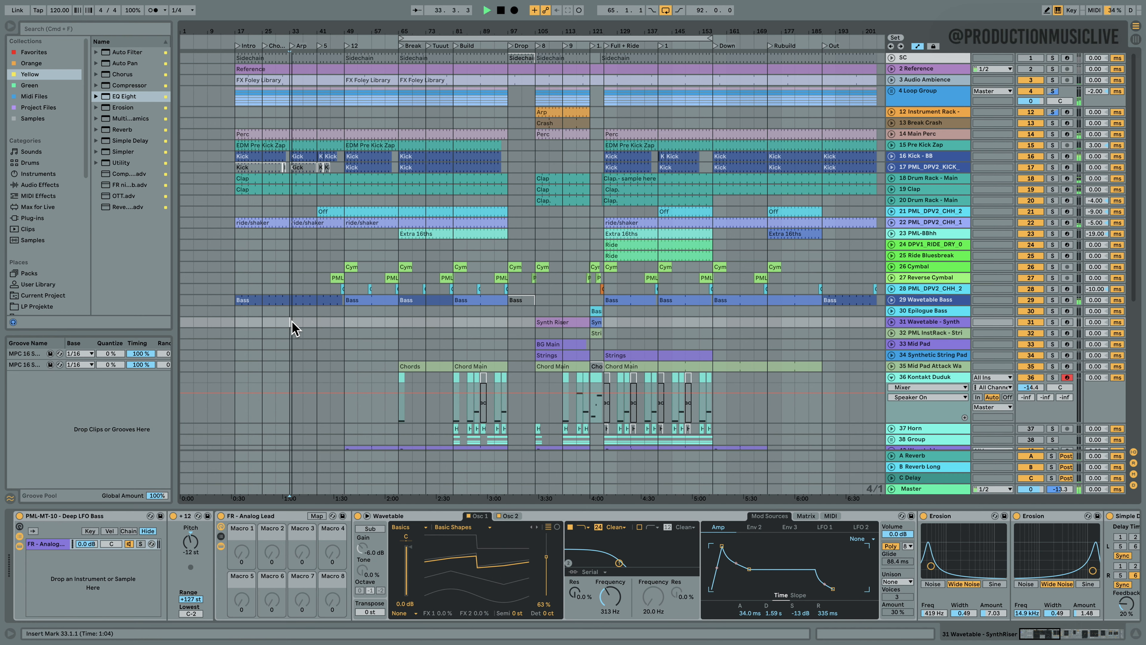
click(889, 297)
scroll(390, 293, down, 5)
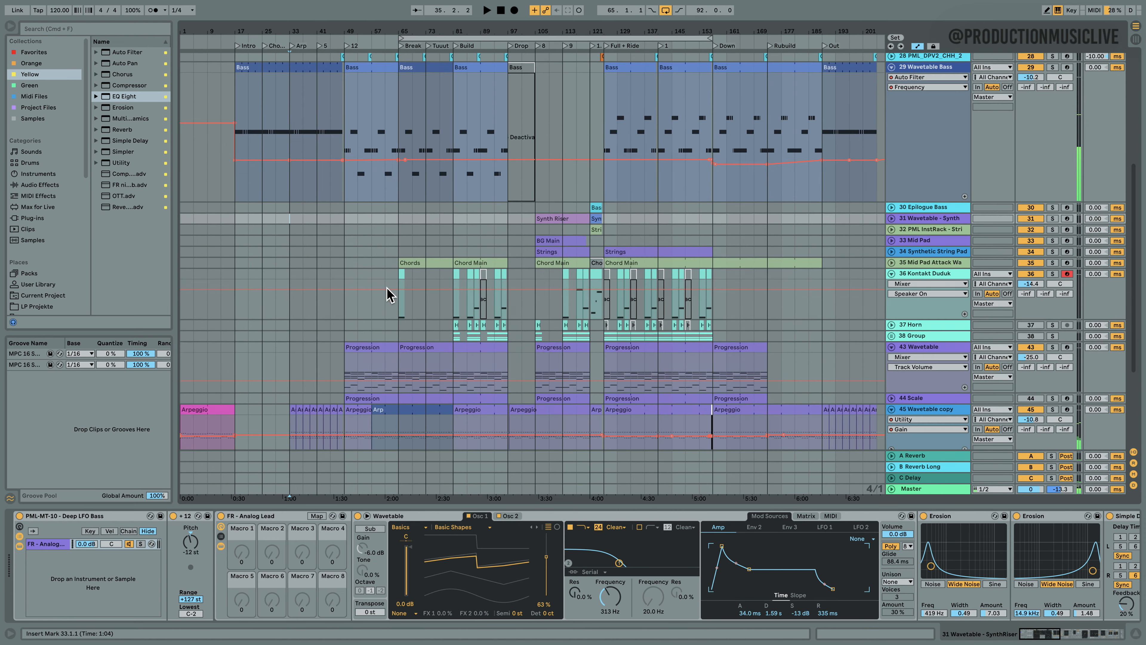
- Show the PML-MT-83 Arp Over rack's Frequency automation on the 45 Wavetable copy track
scroll(390, 295, down, 3)
click(914, 265)
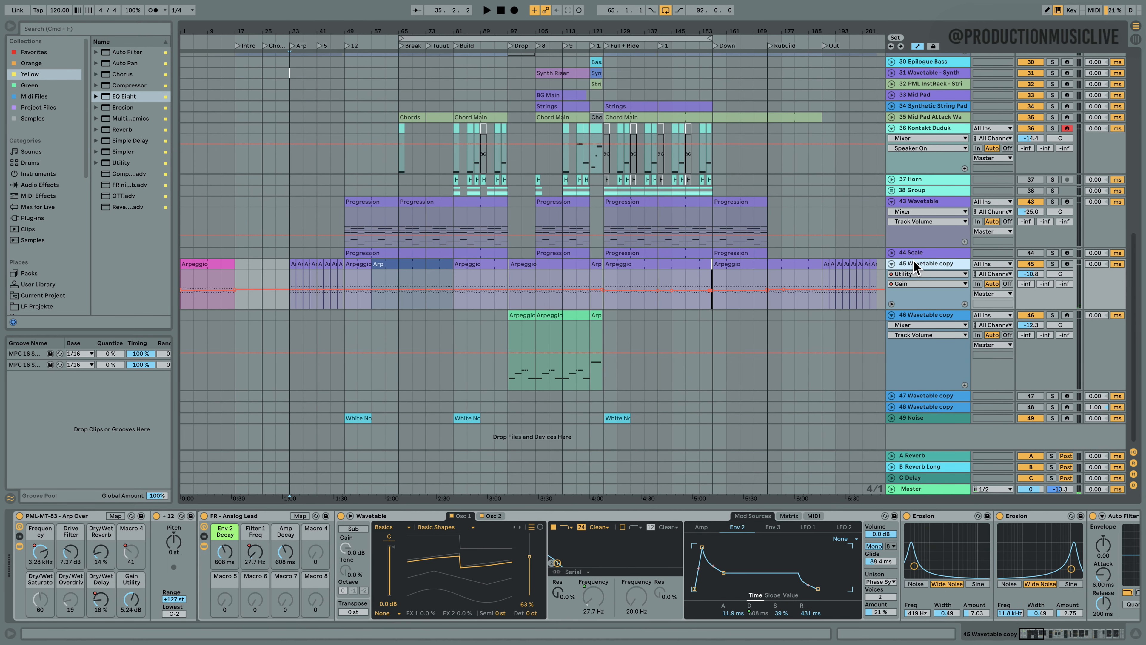
click(907, 273)
click(936, 295)
- Lower the arp's Frequency automation across bars 33 to 49 to 374 Hz, and pull its bar 33 point down further
click(336, 297)
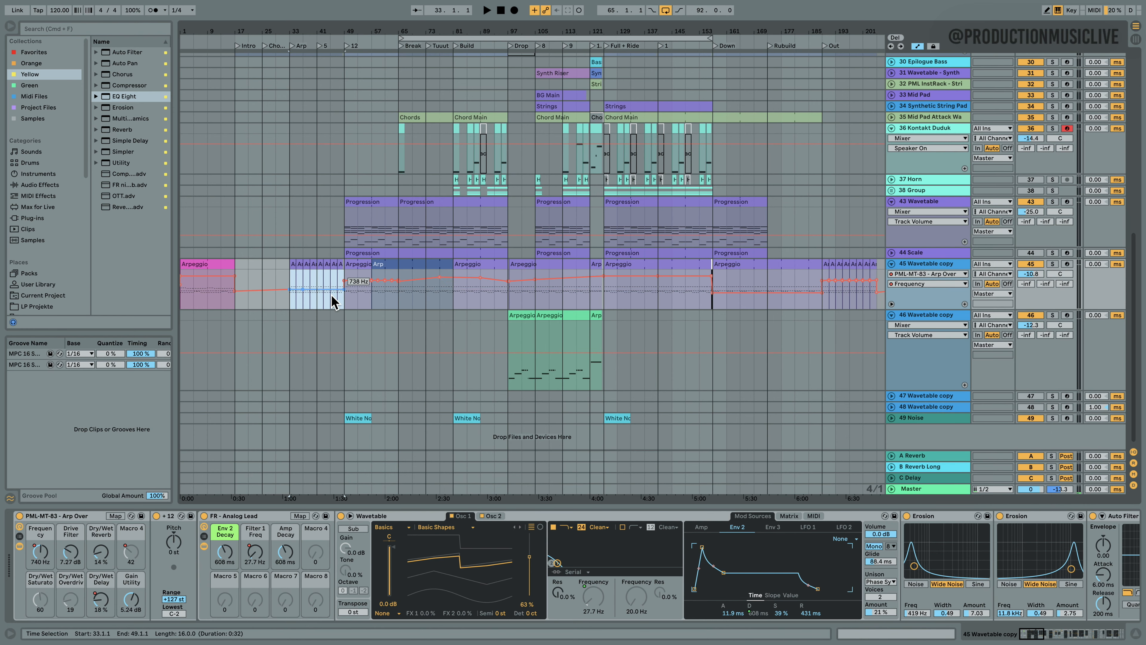
drag(337, 289, 336, 300)
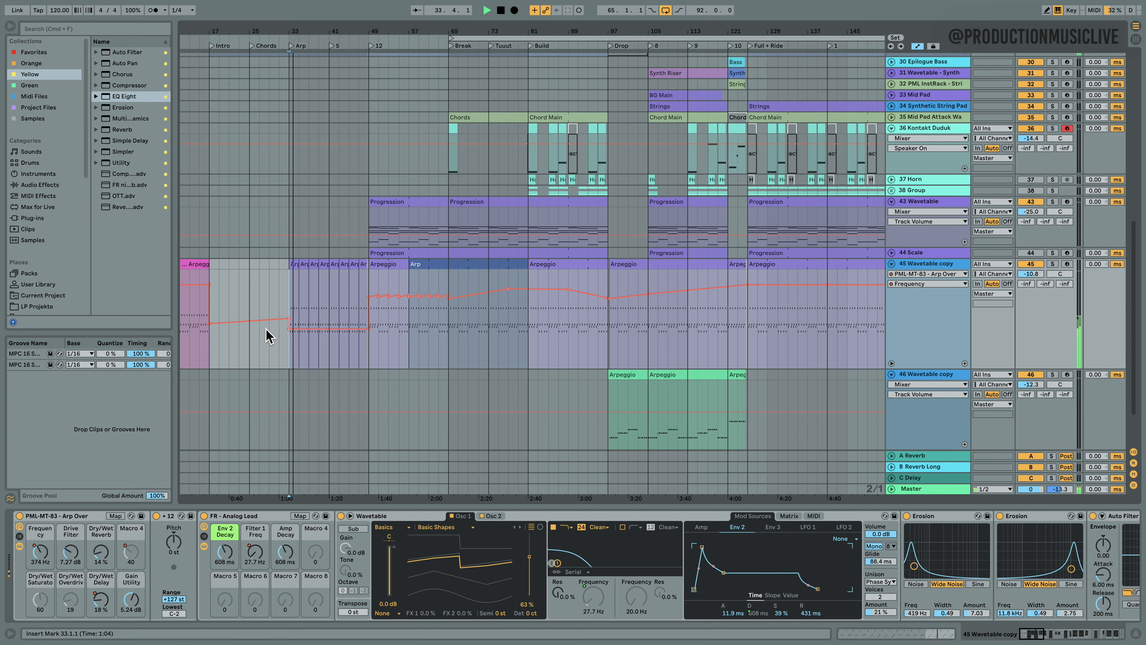
click(289, 319)
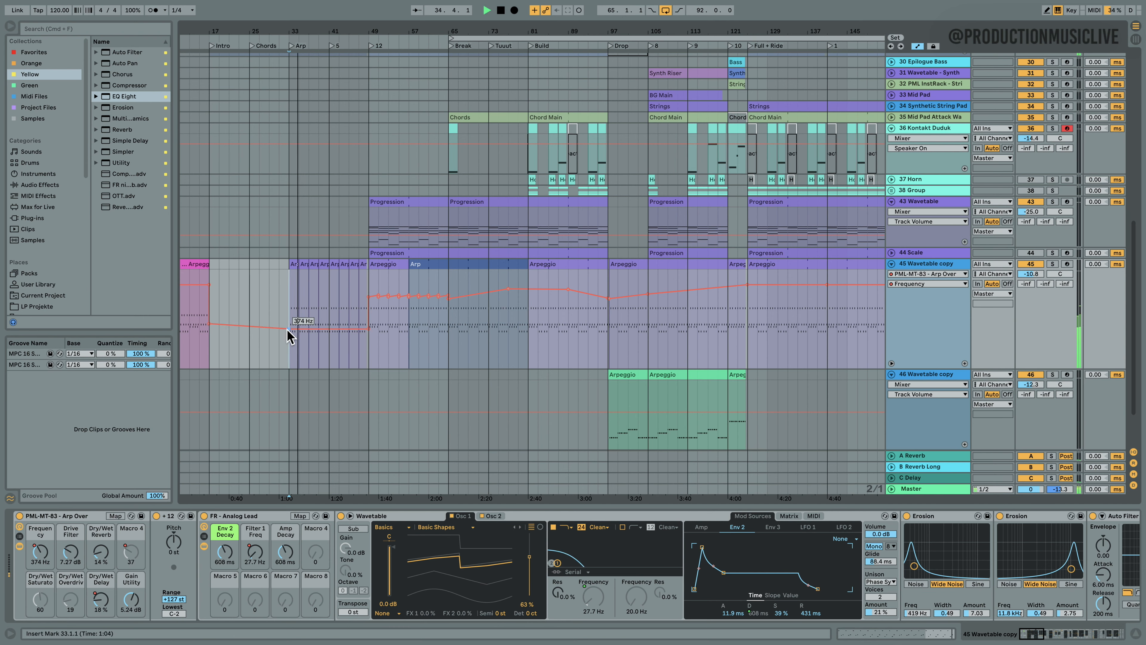
drag(289, 328, 289, 335)
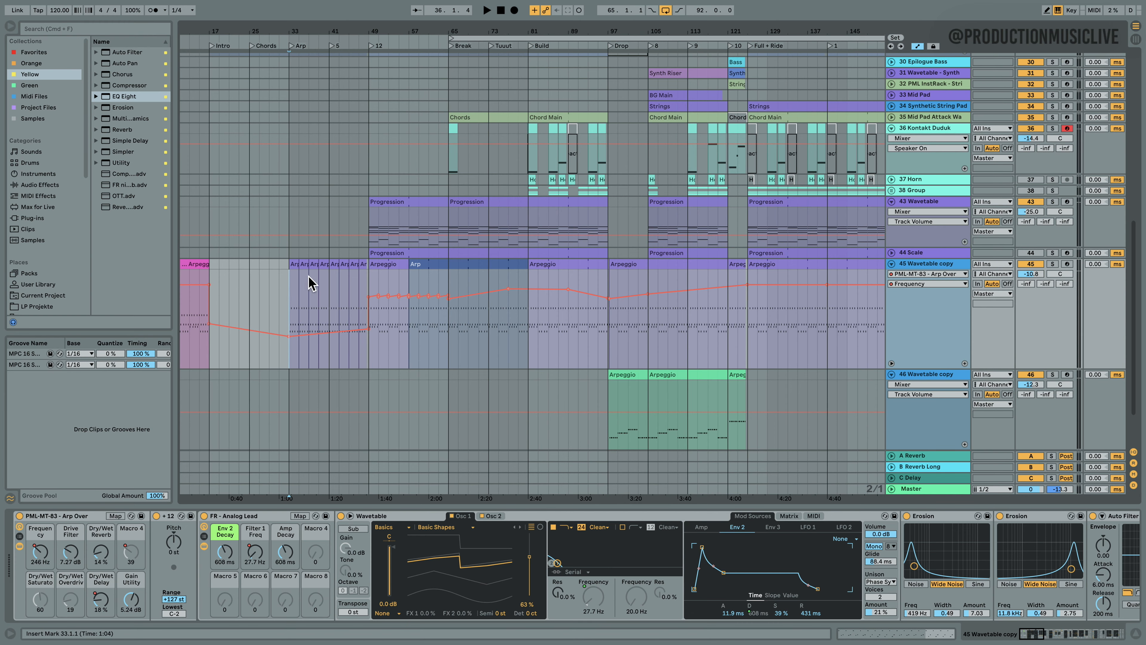
- Play the mix from bar 31 and check the arp's reshaped Frequency automation against the bass part
scroll(302, 292, up, 8)
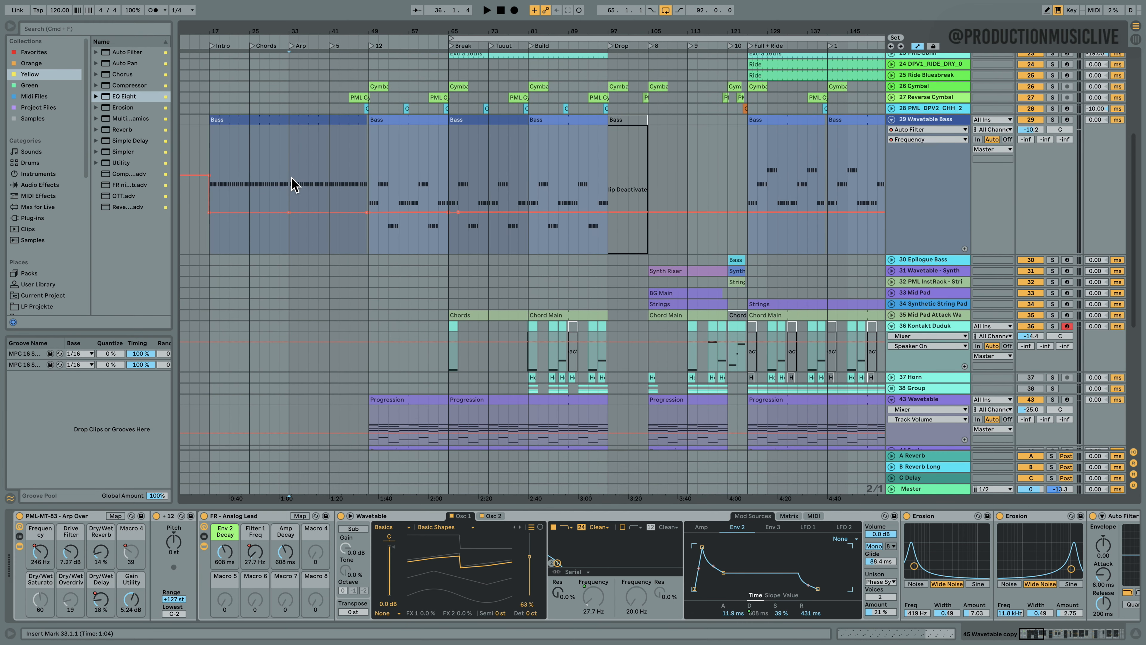
scroll(316, 325, down, 6)
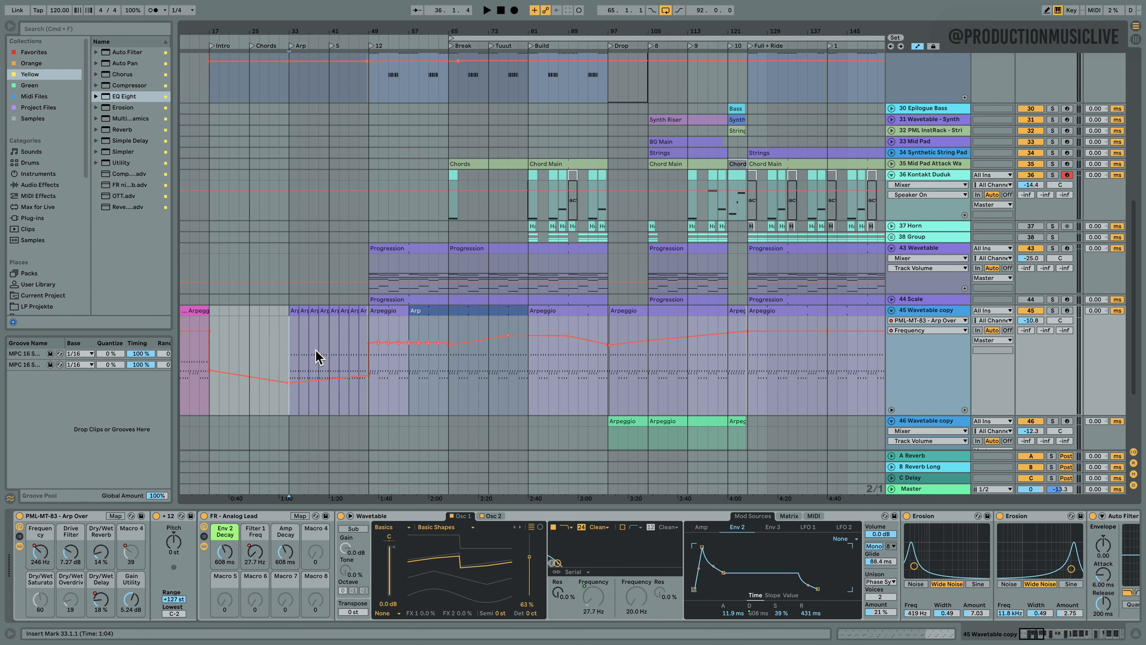
click(280, 357)
key(space)
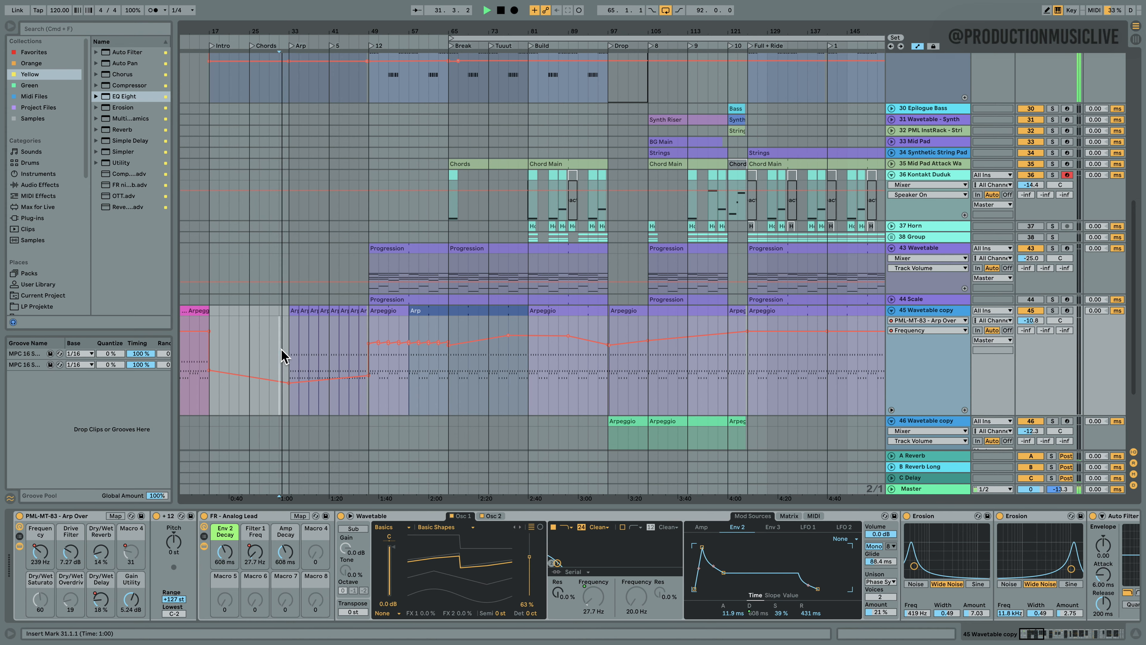
scroll(281, 356, up, 6)
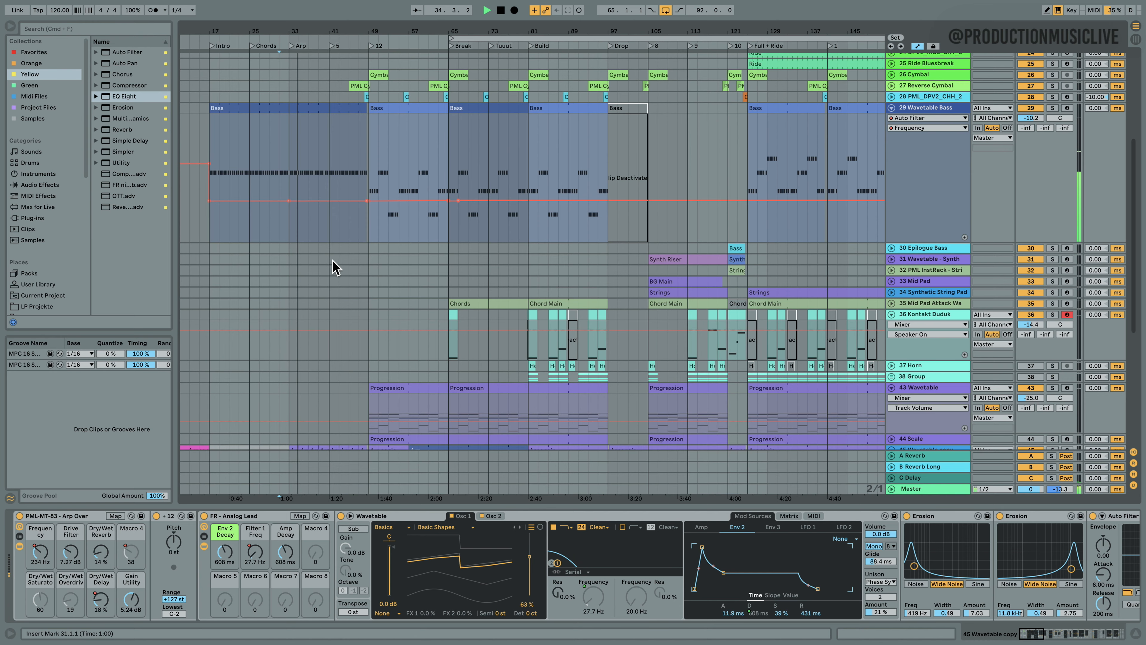
scroll(333, 264, down, 6)
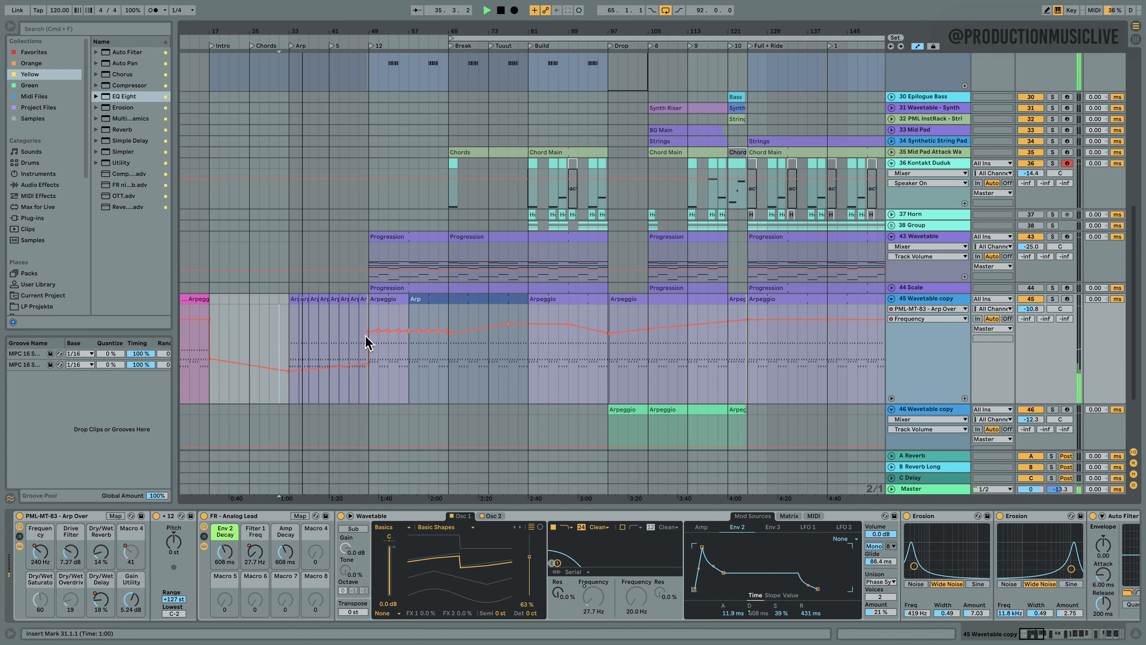
key(space)
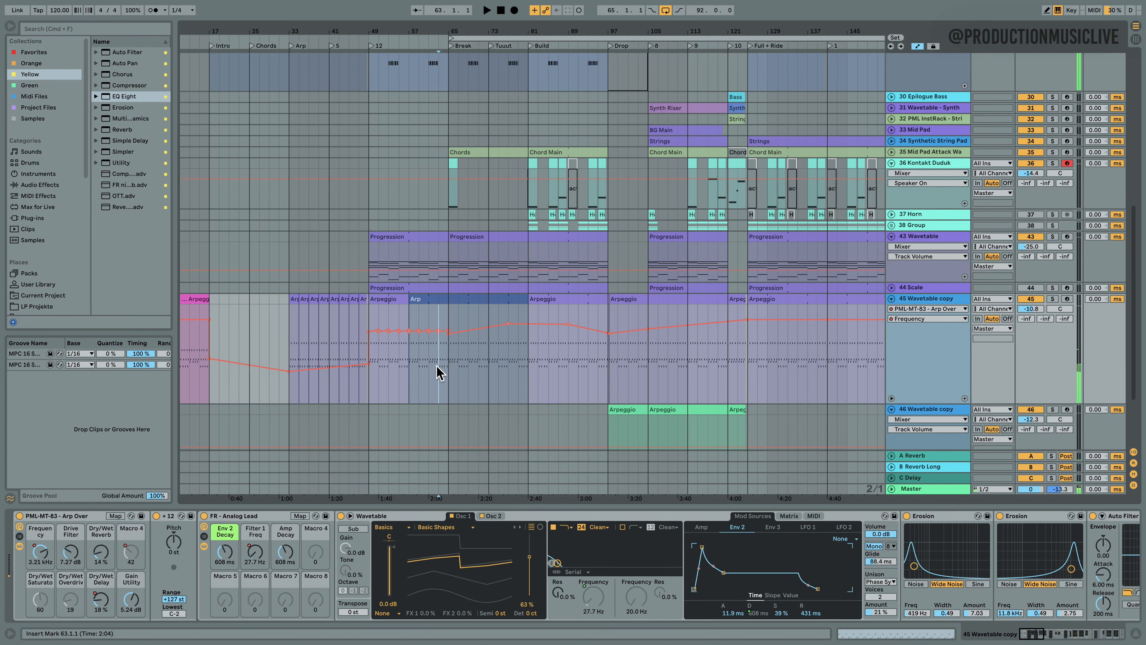
- Replace the jagged Frequency automation of the arp from bar 49 to bar 65 with a single smooth rise
drag(448, 364, 373, 358)
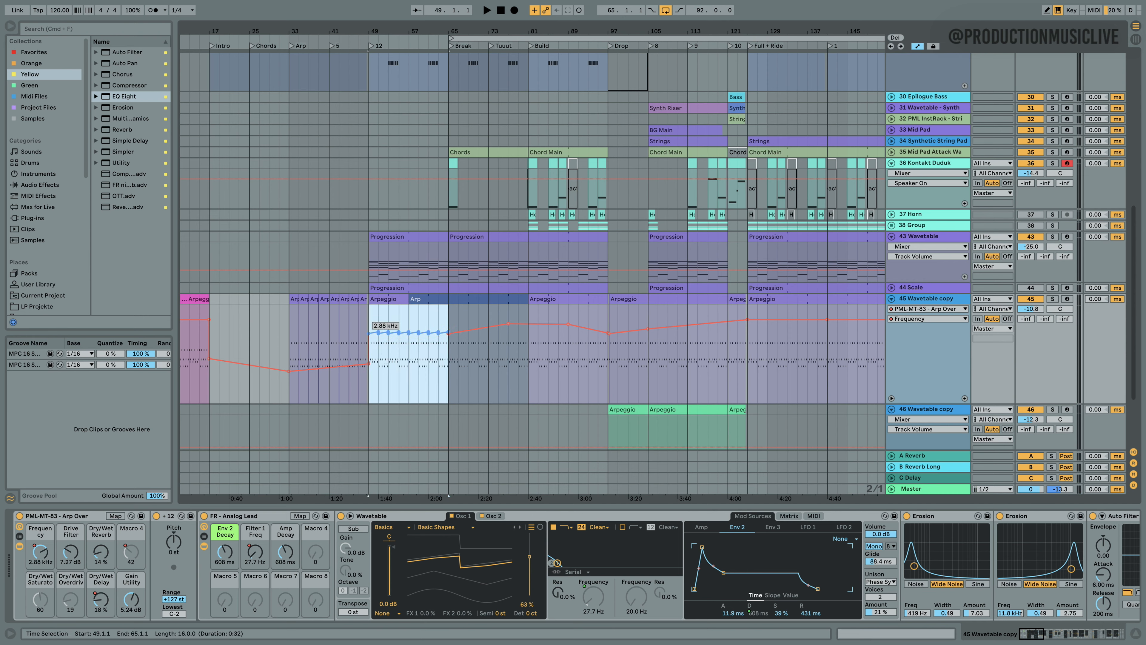
drag(396, 335, 452, 406)
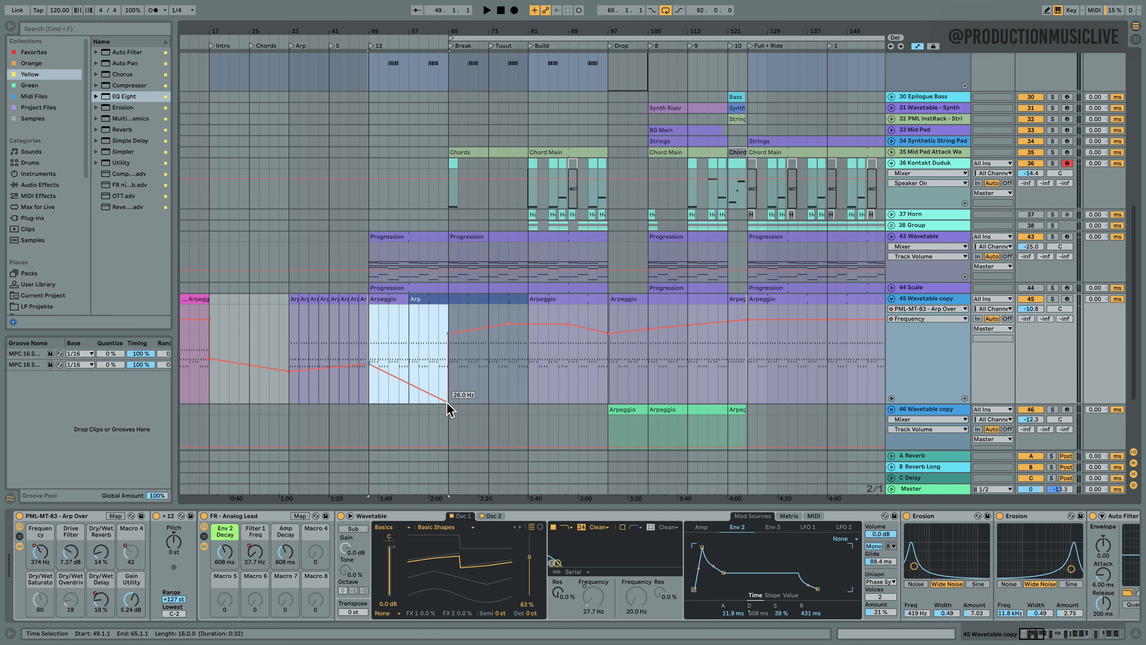
click(449, 409)
click(448, 402)
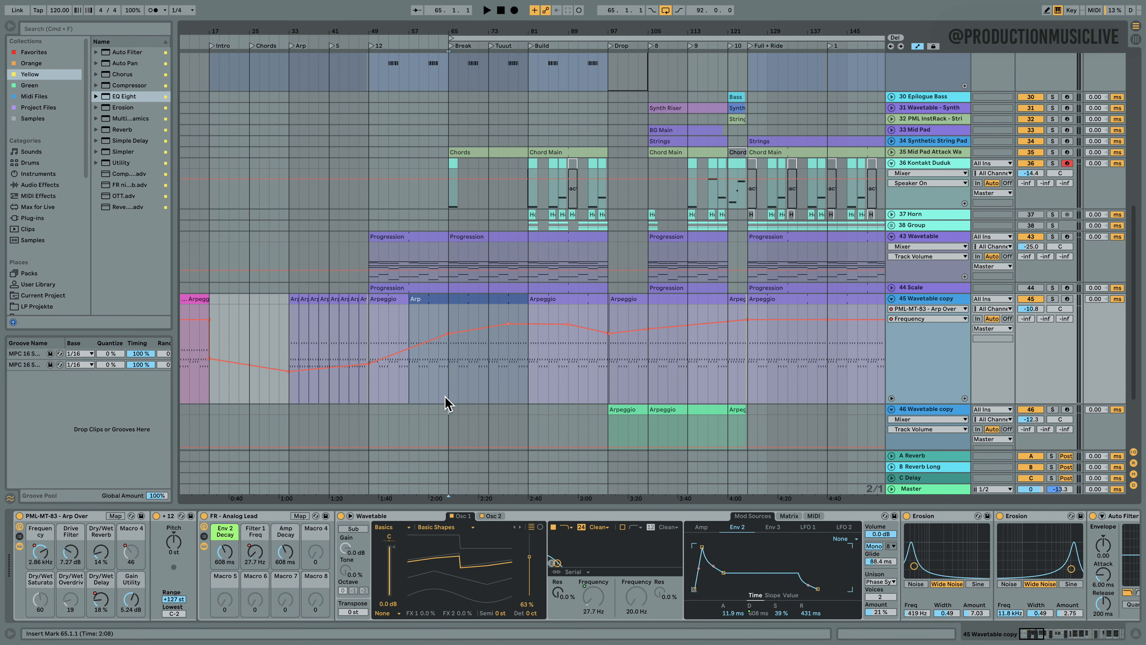
- Play from bar 51 and lower the arp's Frequency automation at bar 65 and through the Build for a more gradual climb
key(space)
key(space)
click(374, 330)
key(space)
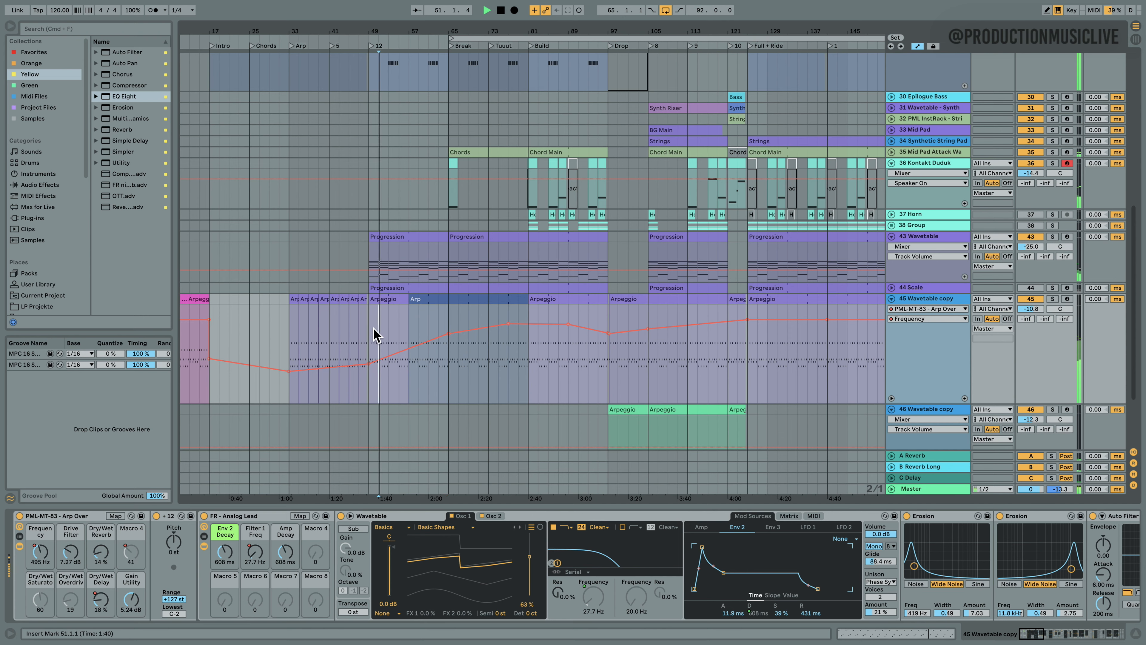
click(448, 348)
click(447, 335)
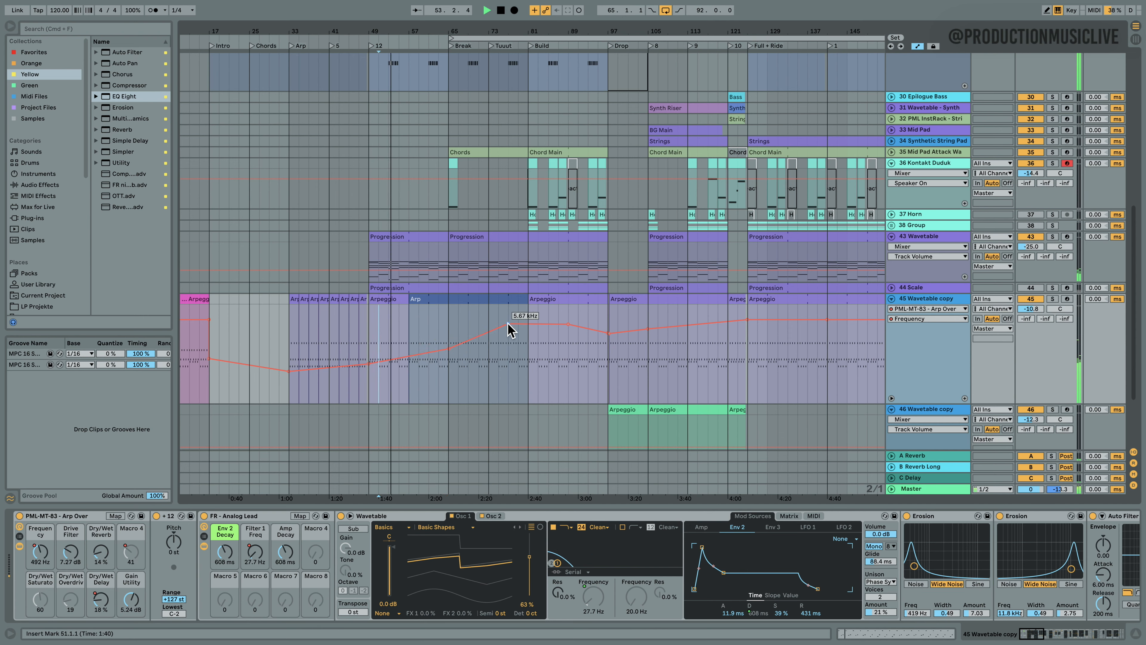
mouse_move(509, 324)
mouse_down()
mouse_move(568, 336)
mouse_move(508, 343)
mouse_up()
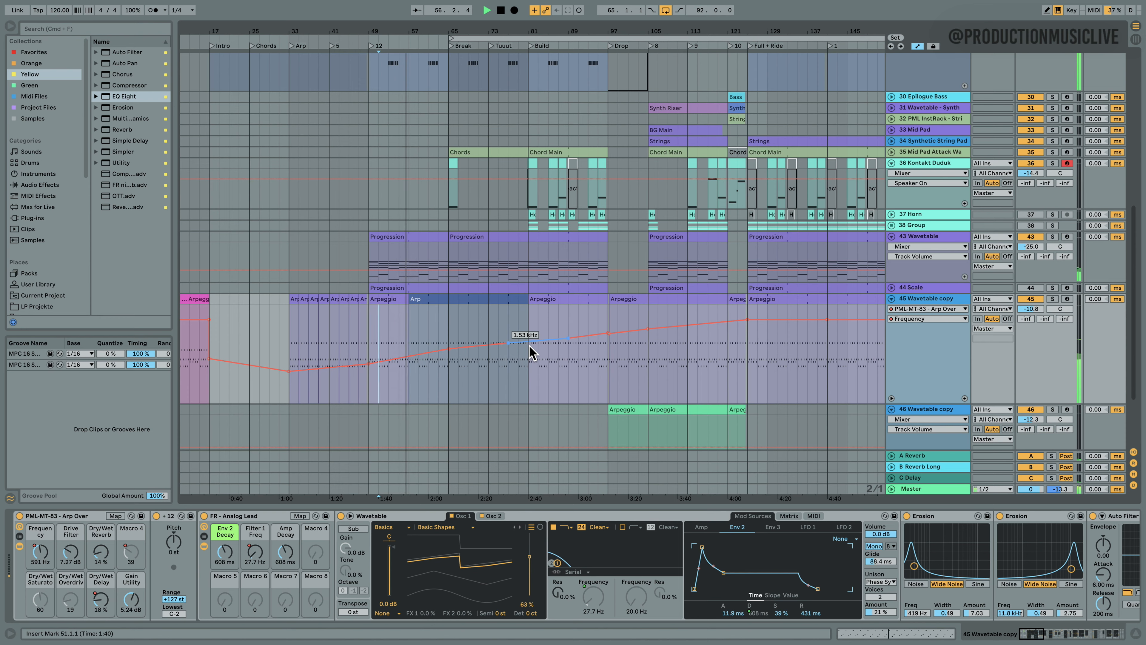
- Fold the 45 Wavetable copy and 29 Wavetable Bass tracks while the mix keeps playing
click(891, 299)
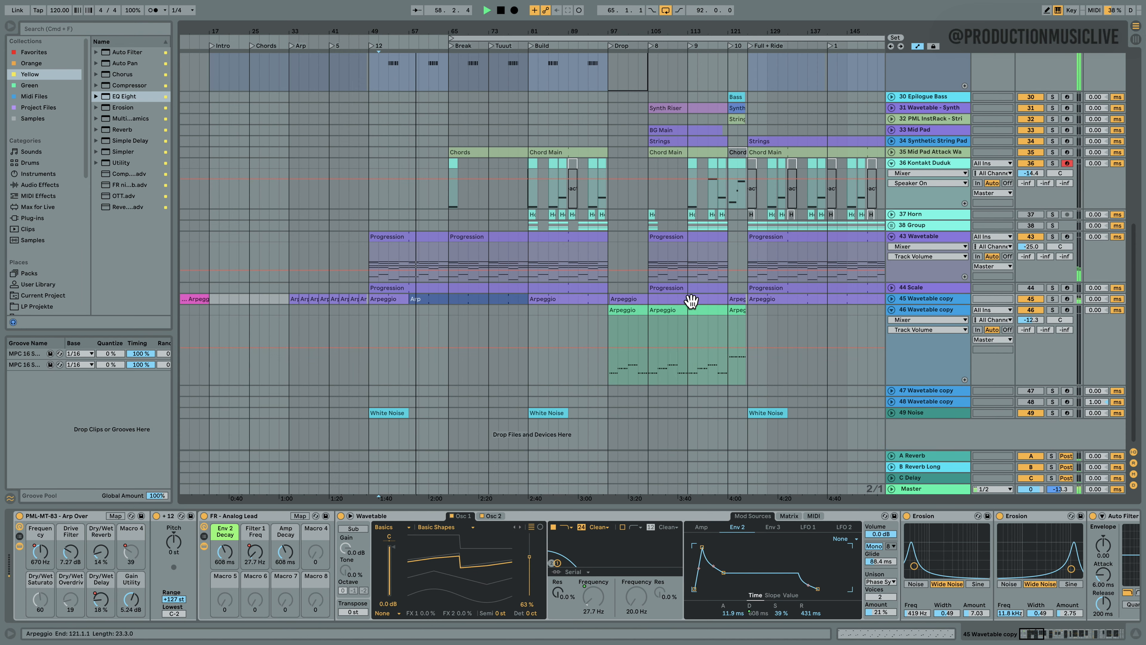
scroll(617, 299, up, 8)
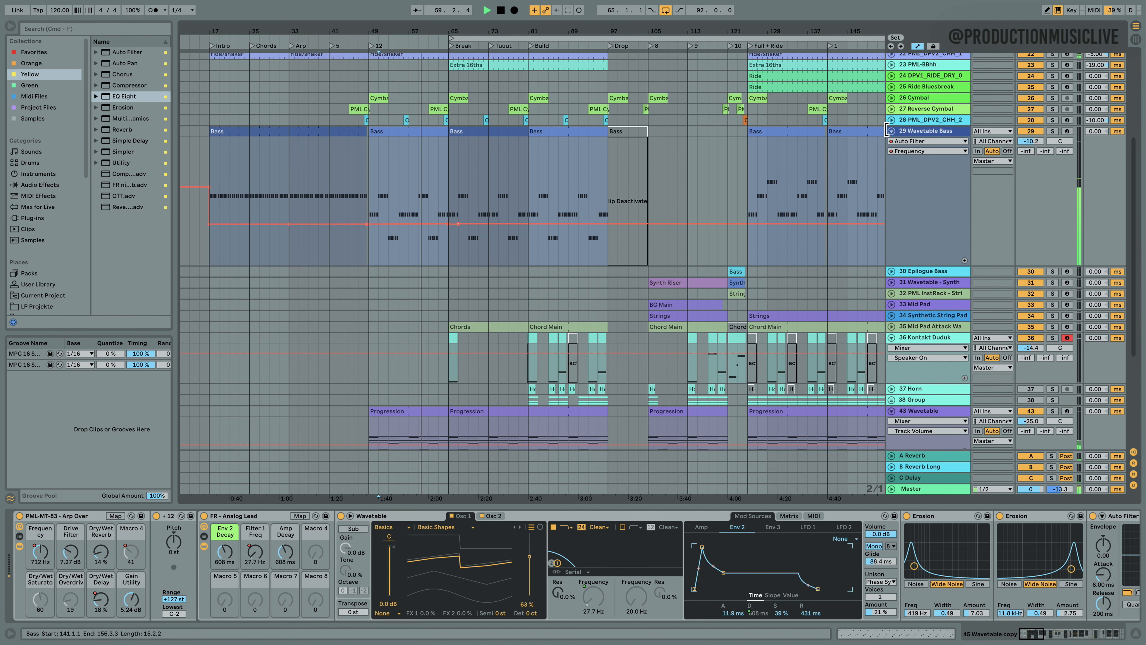
click(891, 131)
scroll(686, 251, up, 4)
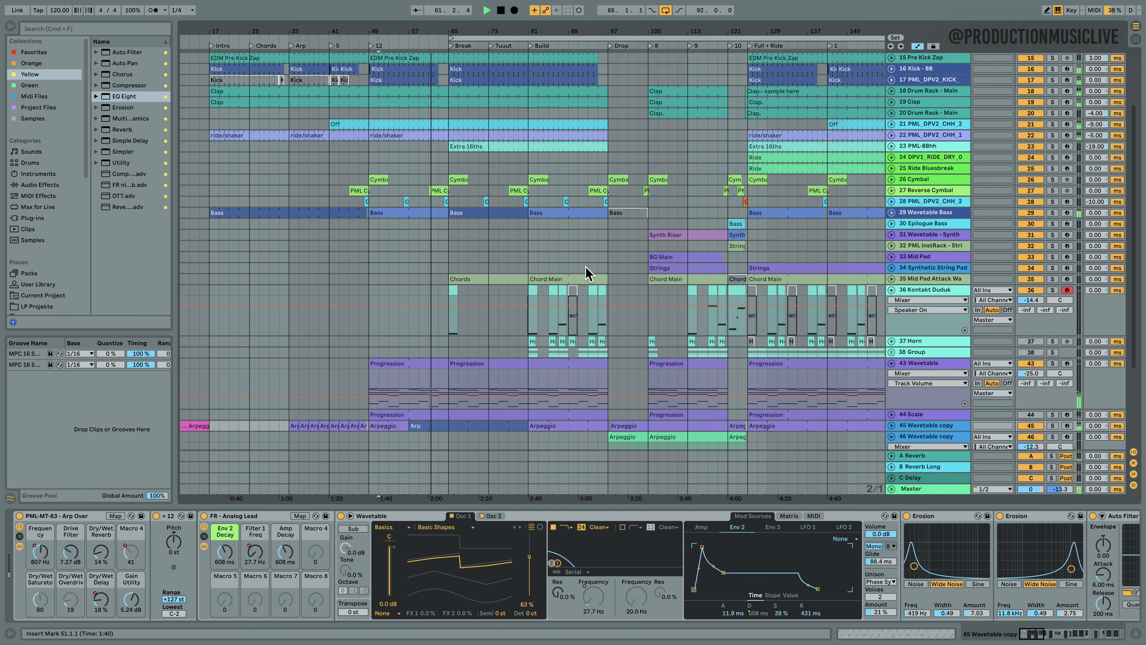
- Stop playback and survey the wider arrangement from the percussion tracks down to the arpeggio and noise tracks
scroll(584, 276, down, 6)
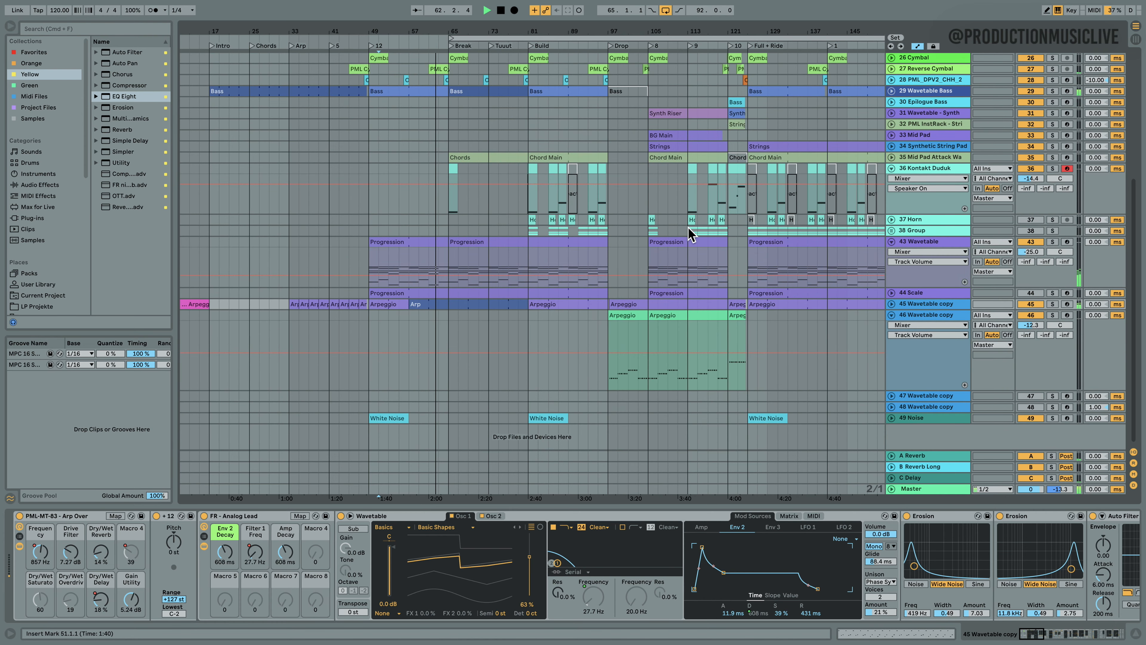
scroll(688, 228, up, 1)
key(space)
drag(515, 31, 460, 13)
scroll(500, 165, up, 6)
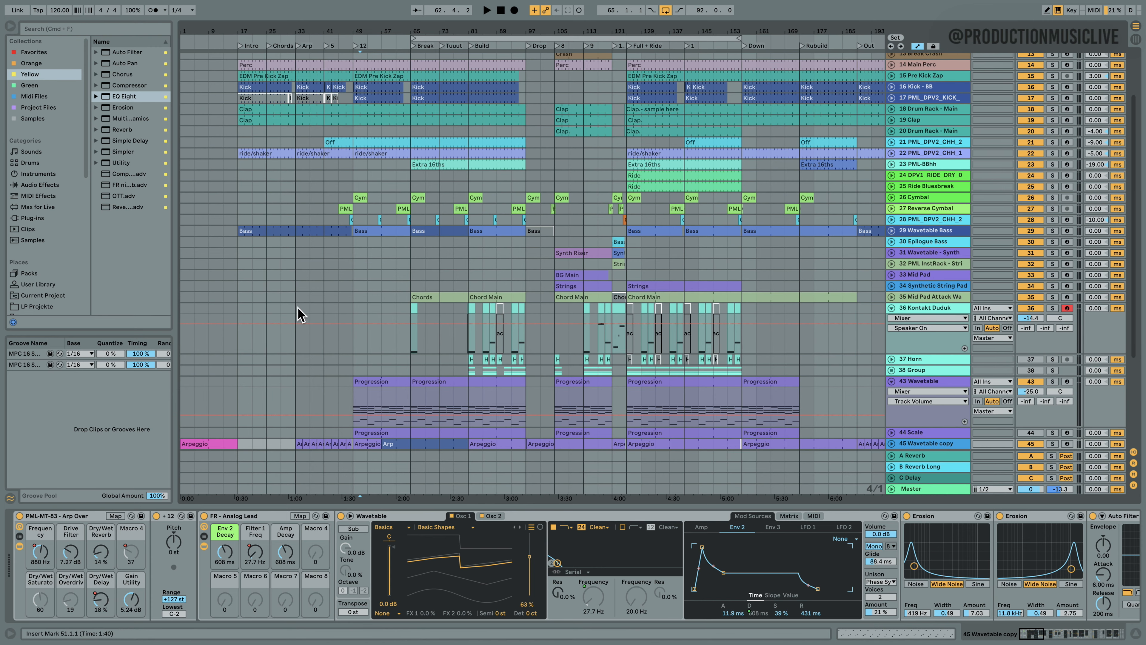
scroll(301, 296, down, 6)
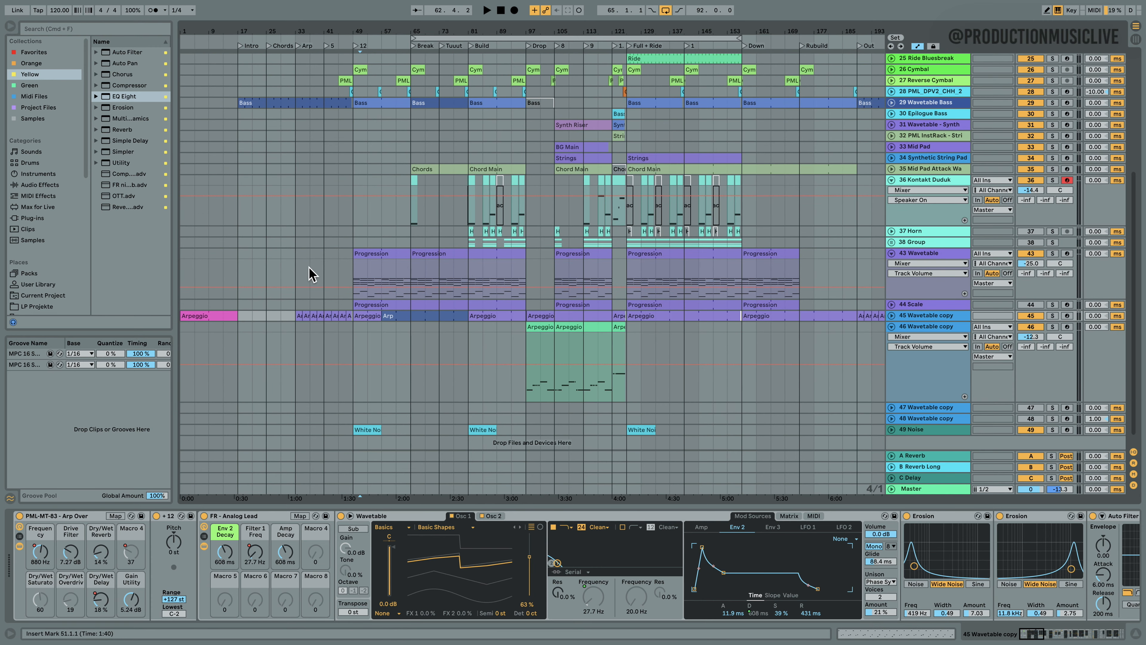
- Expand 29 Wavetable Bass and examine its Auto Filter Frequency automation from bar 49 into the Break
scroll(311, 265, up, 1)
click(891, 126)
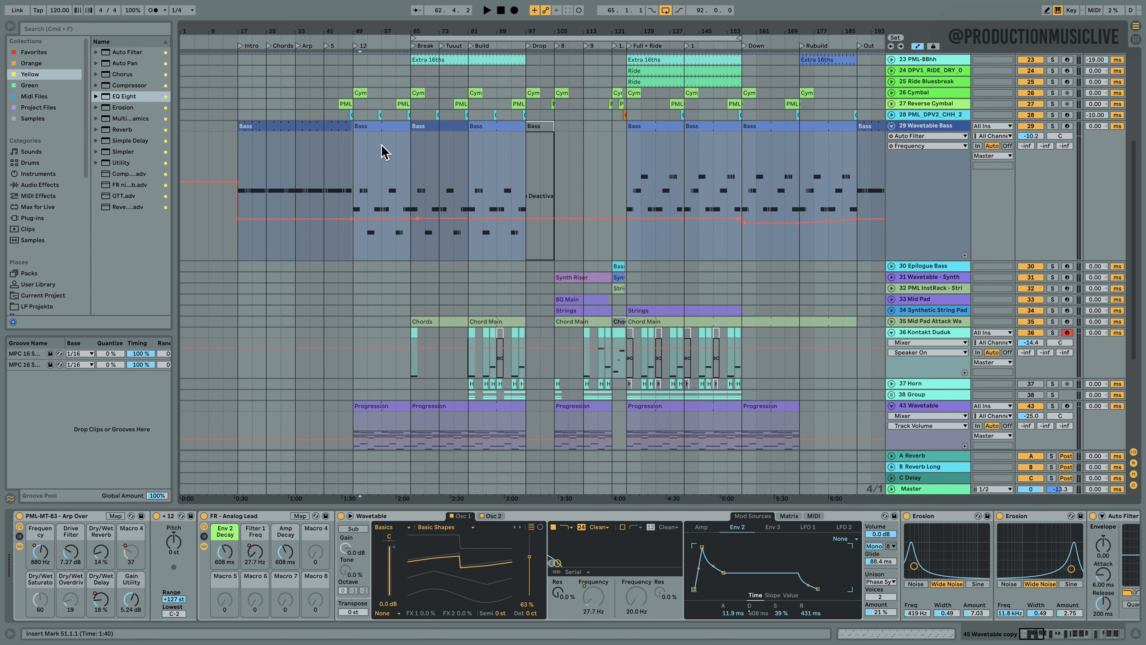
scroll(399, 217, down, 3)
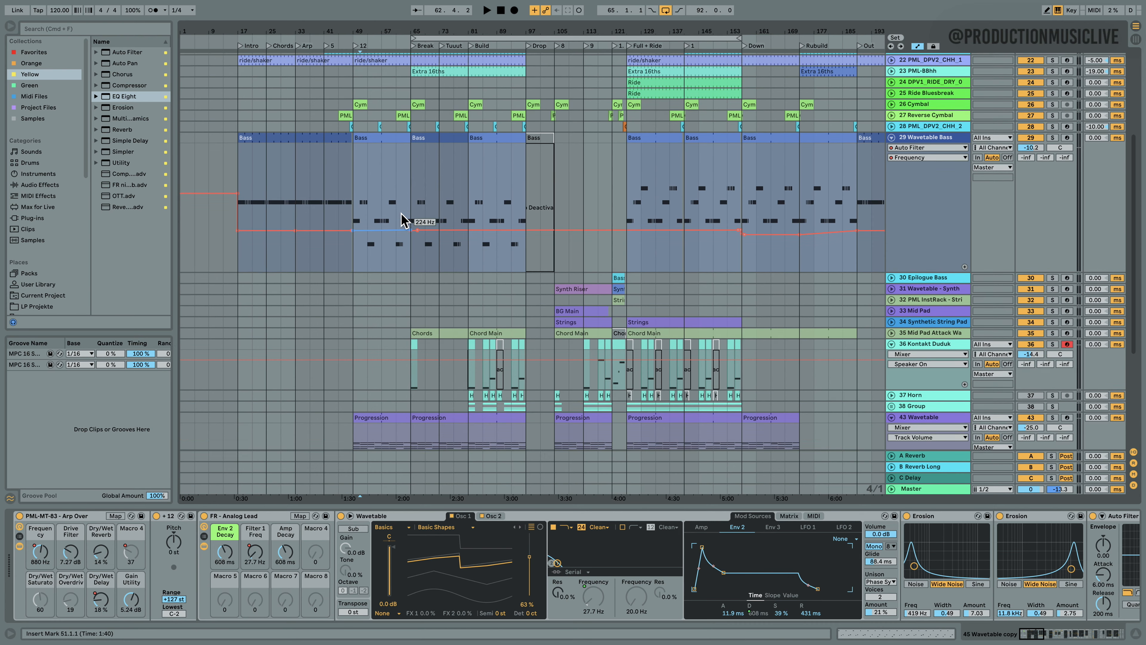
scroll(400, 237, down, 3)
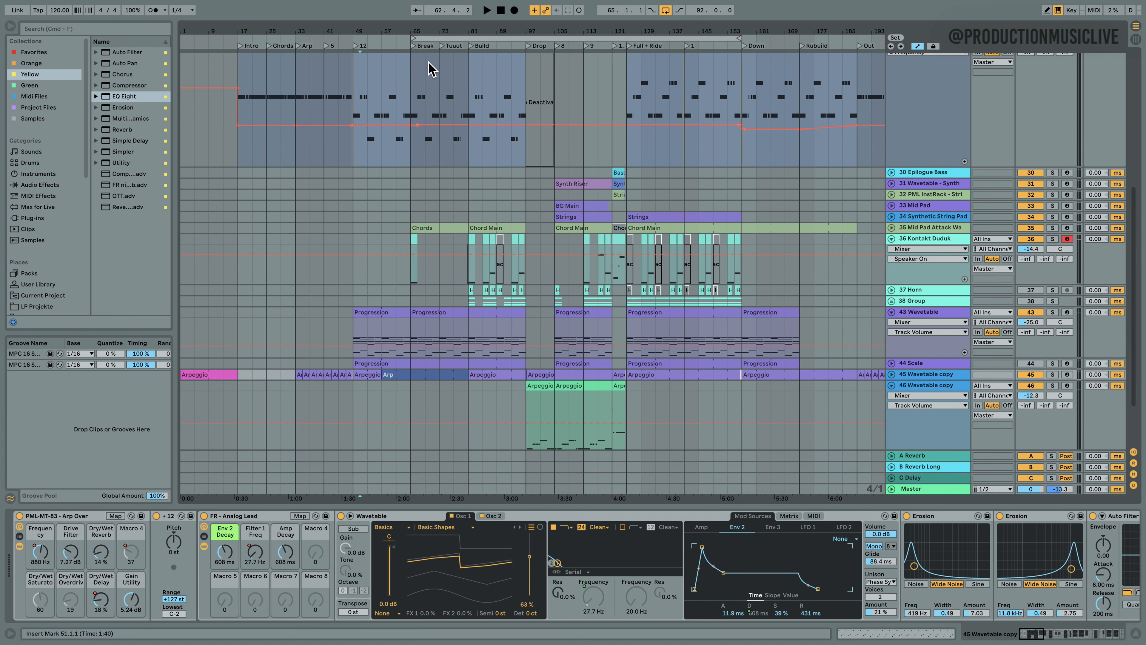
- Audition the end of the Build from bar 93 and expand the FR DJ Deck Control2 rack on the Master track
scroll(409, 118, up, 8)
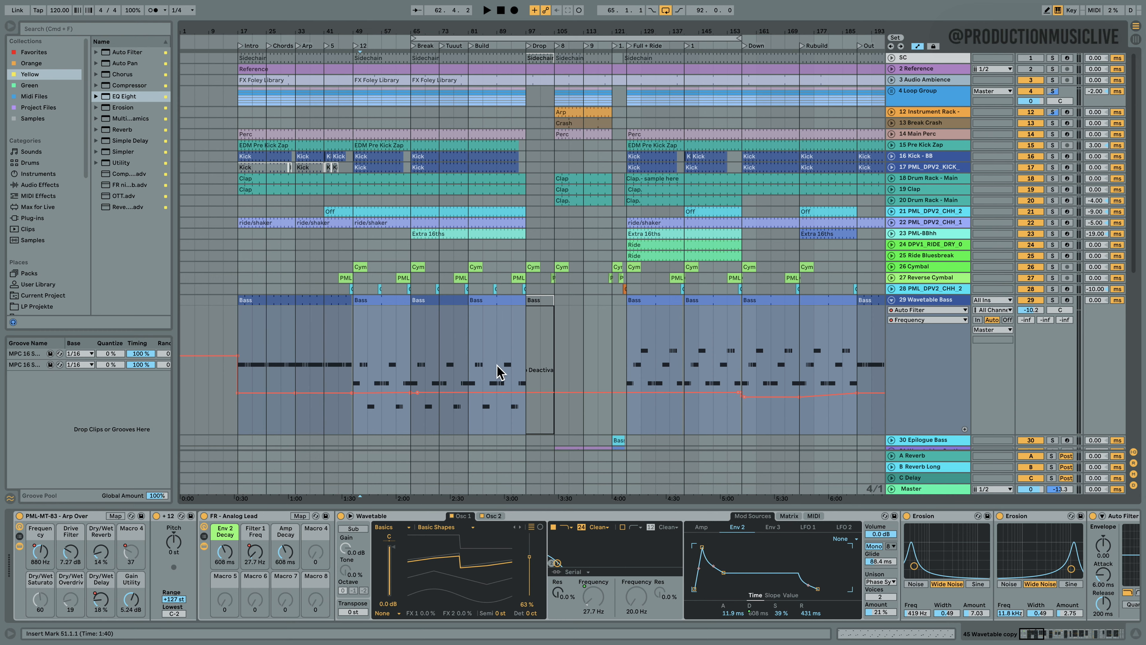
click(505, 43)
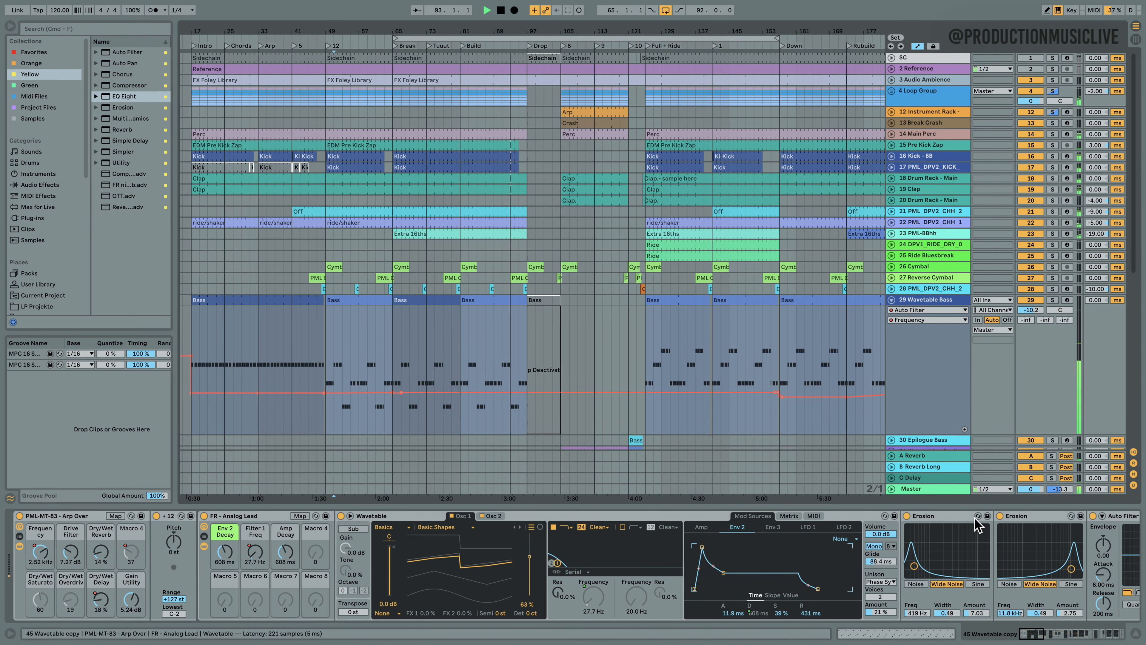
click(934, 491)
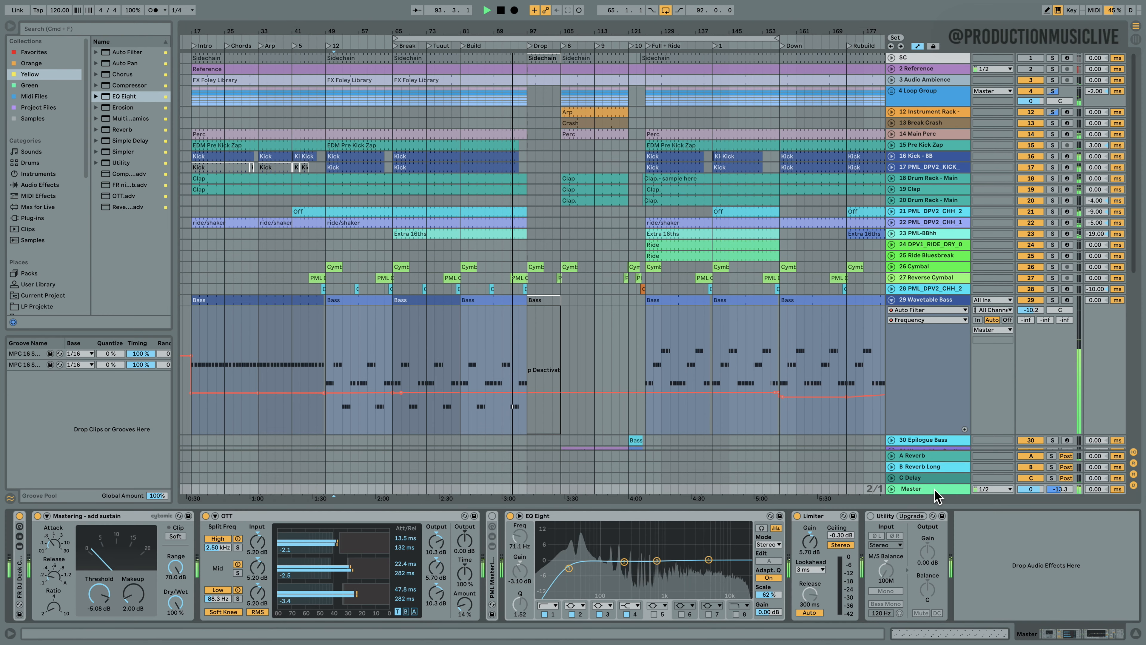
double_click(19, 595)
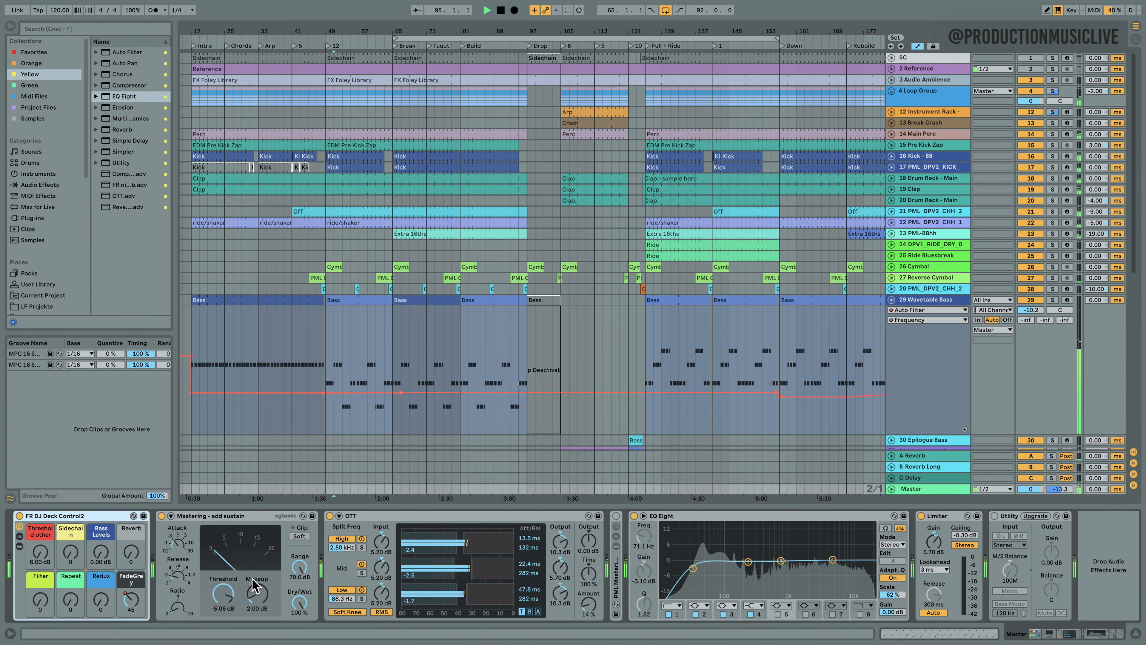
key(space)
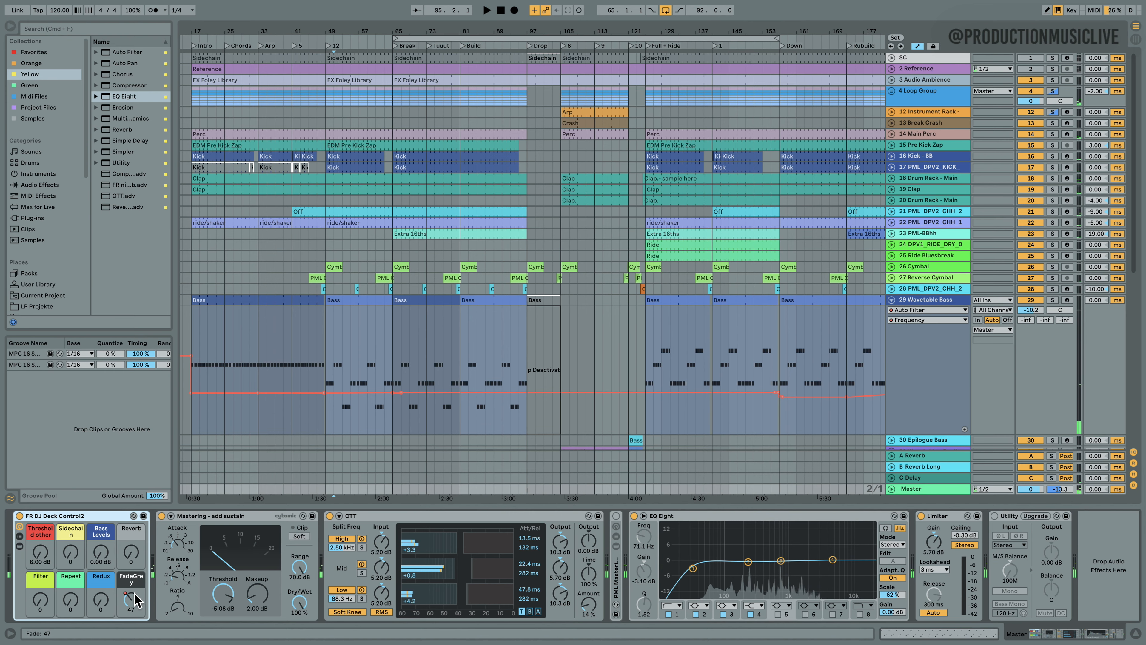
- Show the FadeGrey automation of FR DJ Deck Control2 on the Master track around the end of the Build
click(131, 600)
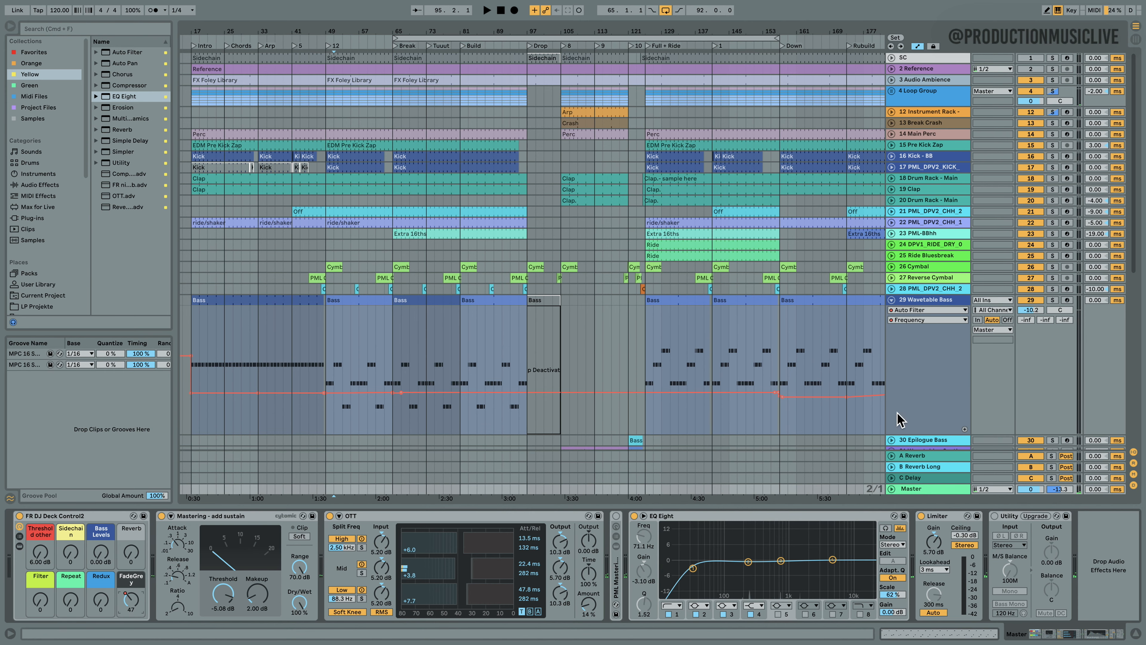
click(892, 488)
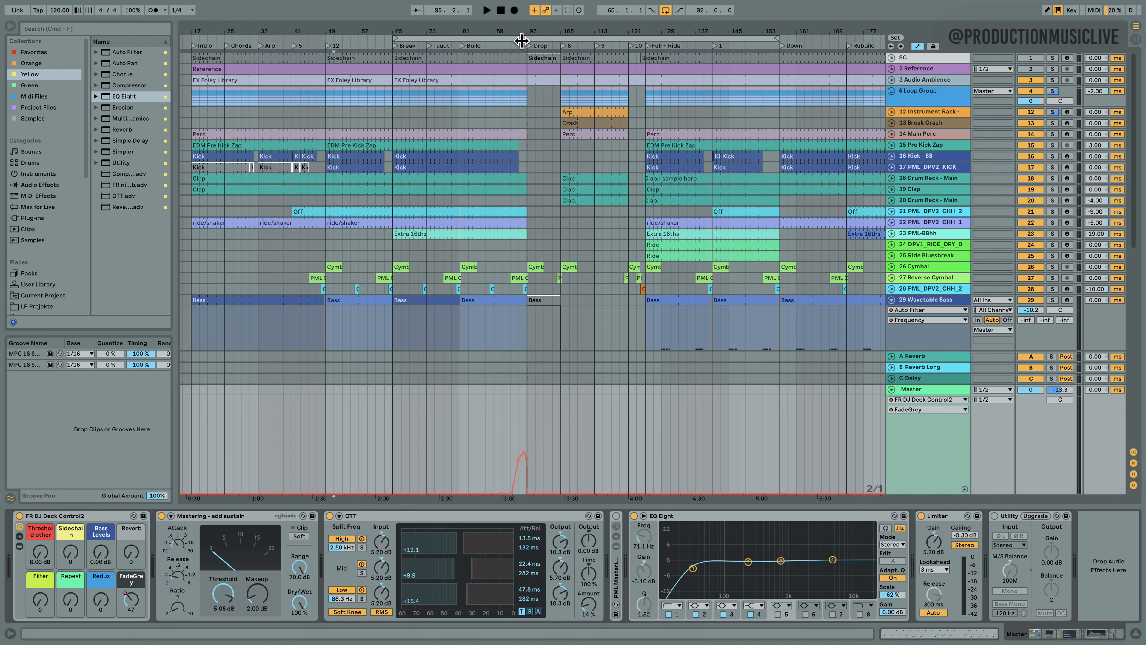
drag(520, 28, 492, 27)
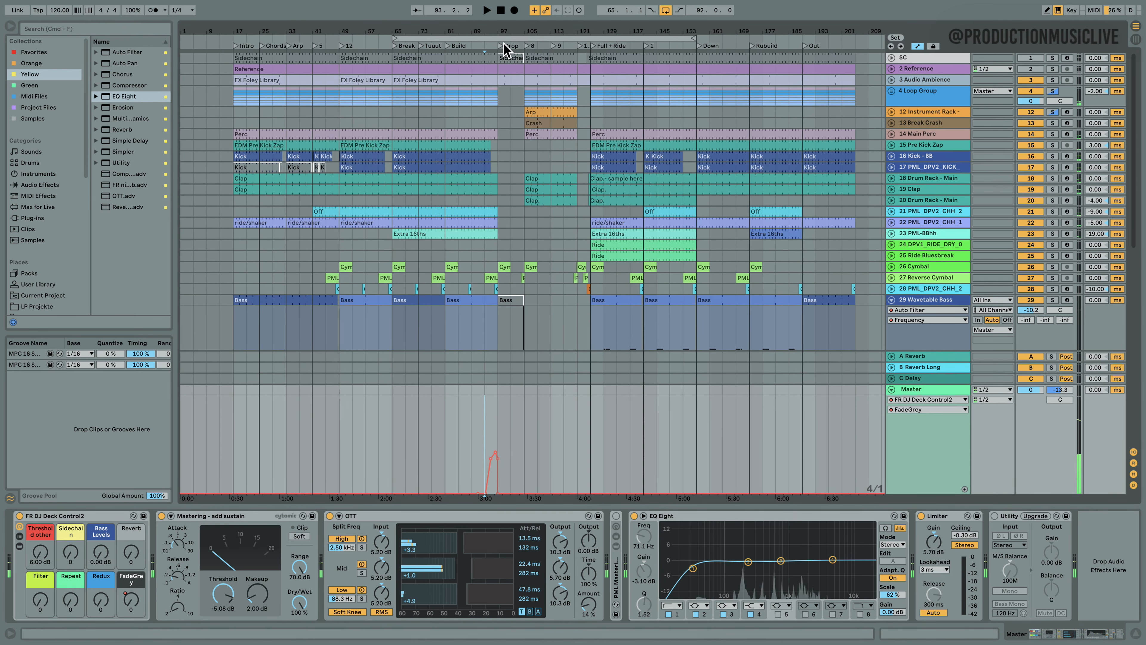
- Rename the Drop locator at bar 97 to "Break"
right_click(502, 44)
click(518, 58)
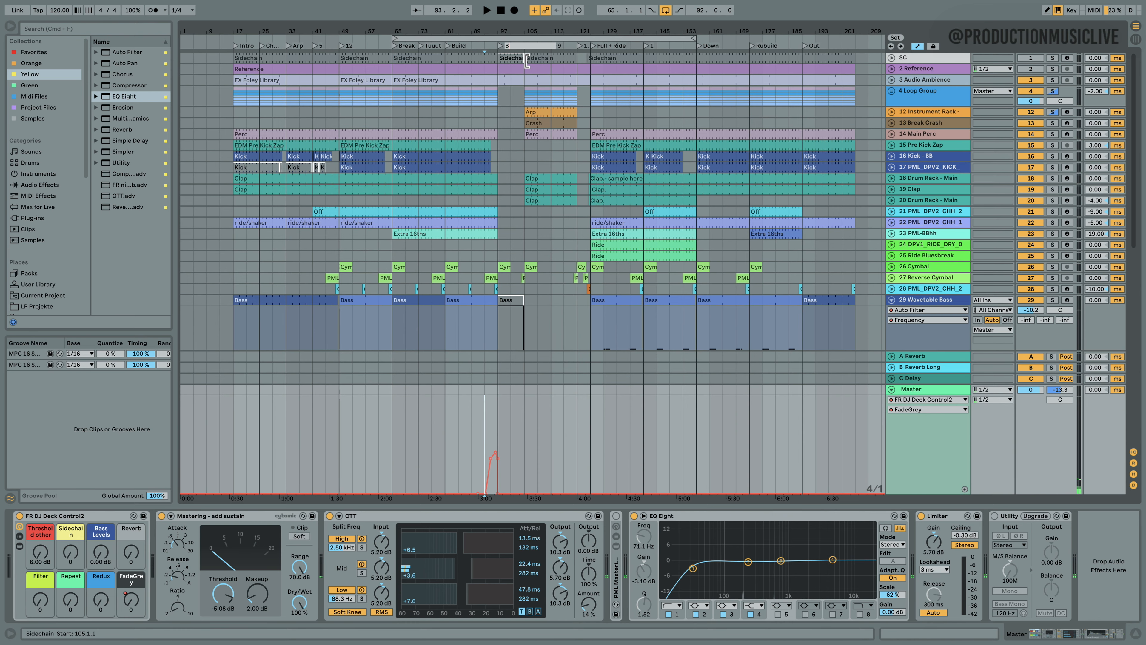
text(Break)
key(Return)
- Play from bar 93 to hear the master fade into the Break, and fold the Master track
key(space)
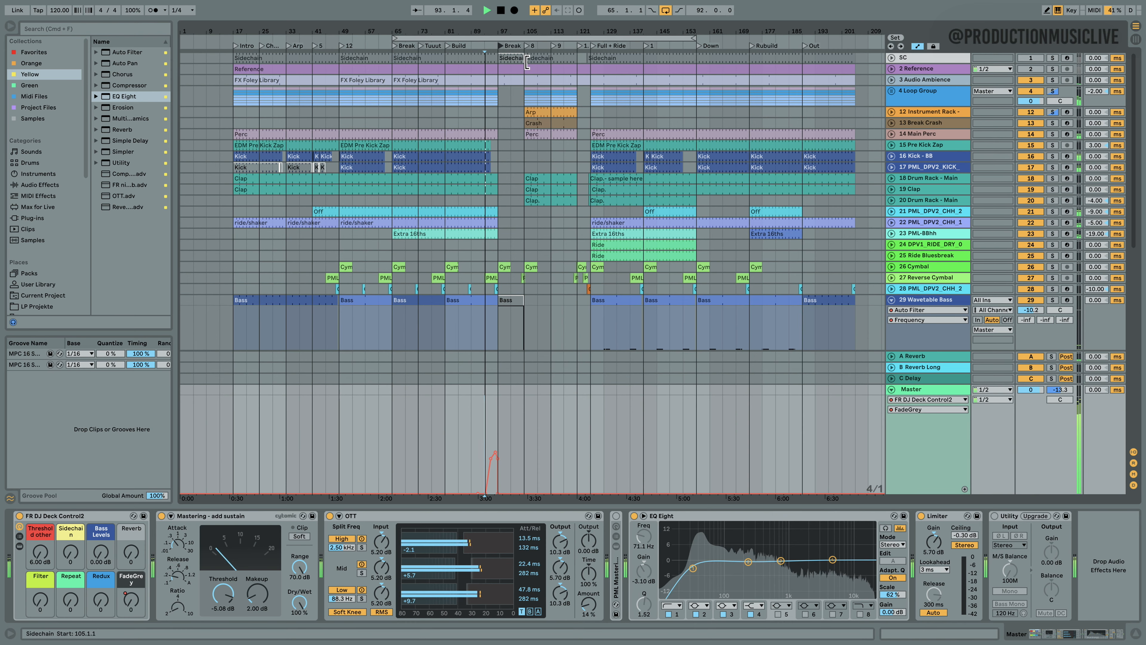
drag(498, 30, 499, 68)
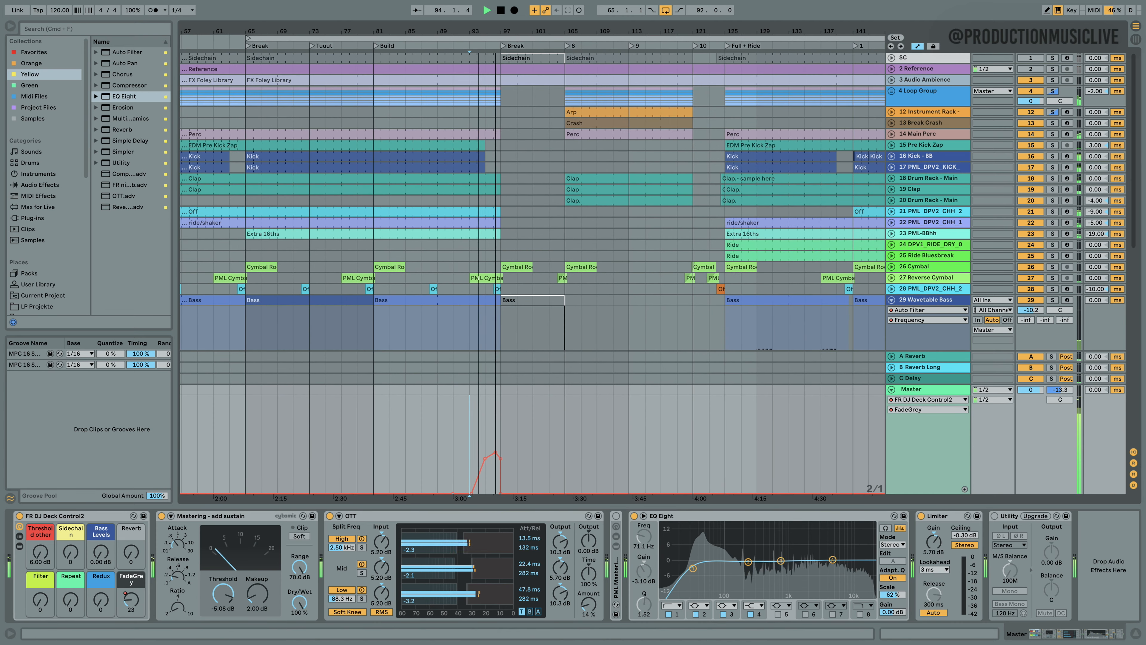
click(892, 389)
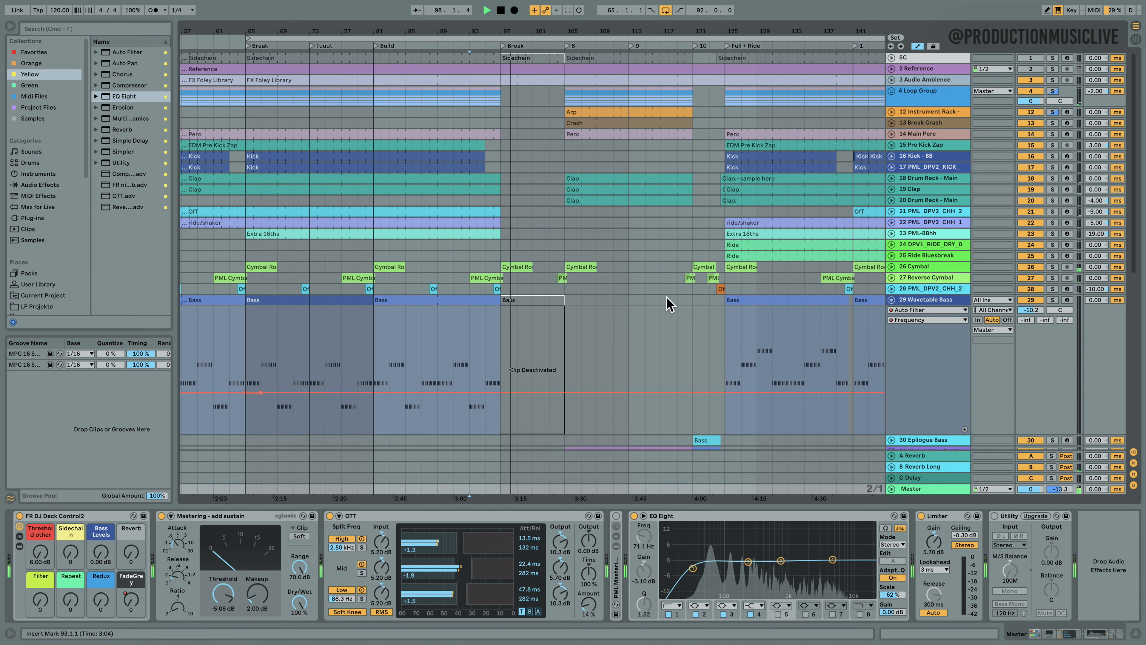
- Survey the melodic and percussion tracks around the Break at bar 97 while the mix plays
scroll(767, 355, down, 10)
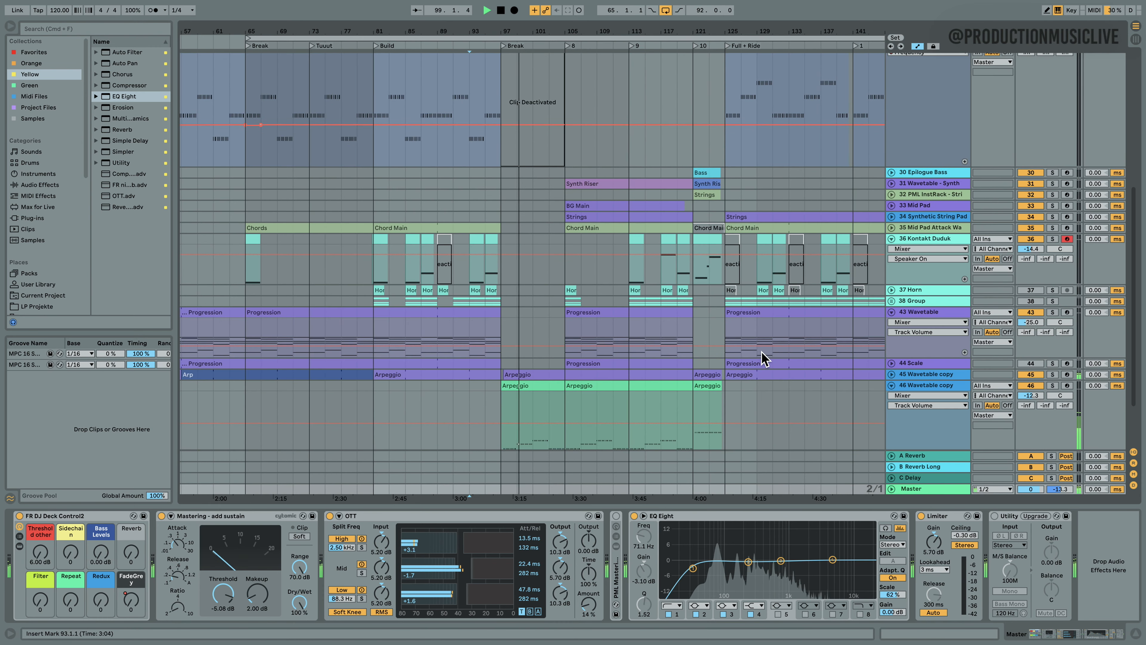
scroll(763, 358, up, 3)
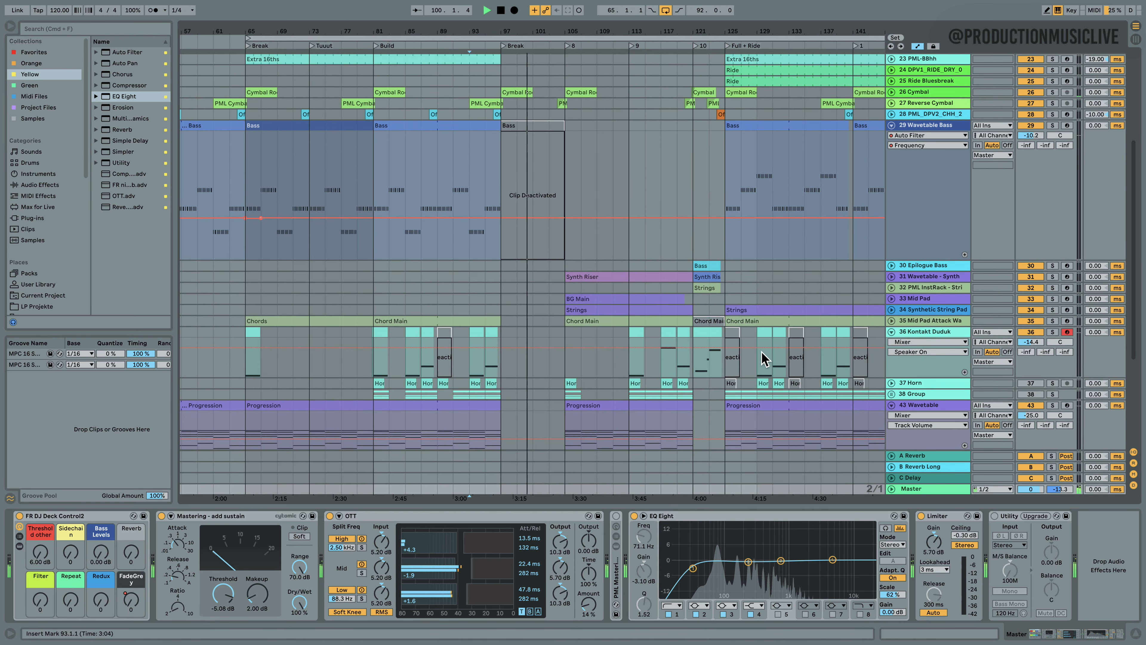
scroll(702, 332, up, 5)
scroll(703, 332, up, 5)
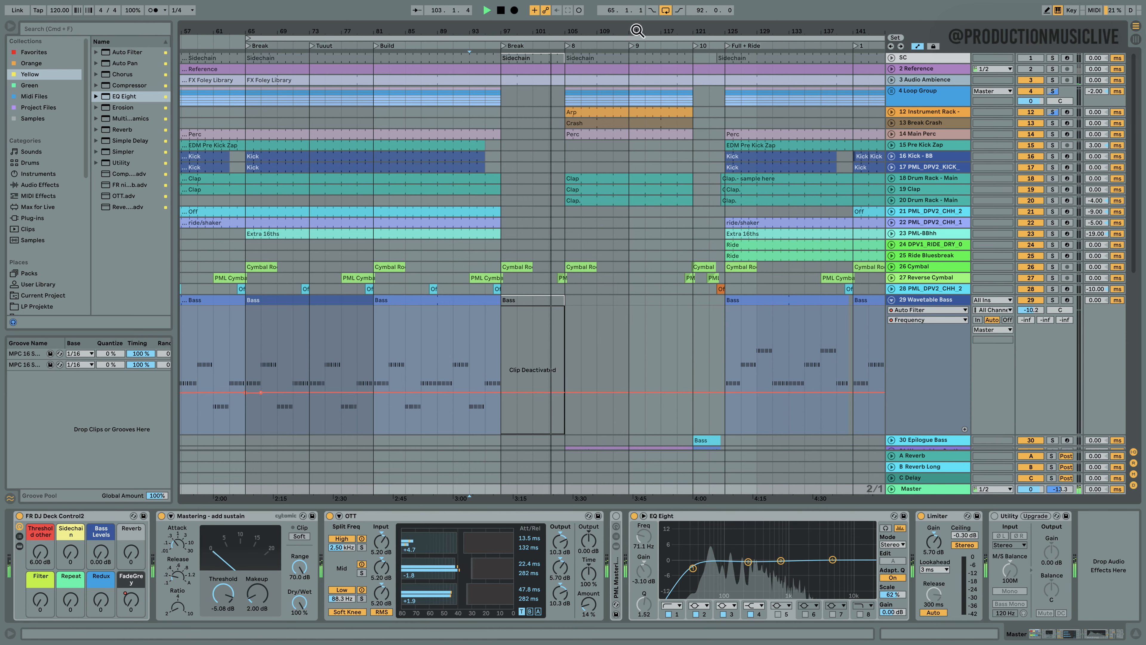
- Fold the 29 Wavetable Bass track while the section from bar 105 plays, and stop playback
drag(636, 32, 636, 8)
mouse_move(559, 28)
mouse_down()
mouse_move(582, 32)
mouse_move(564, 30)
mouse_up()
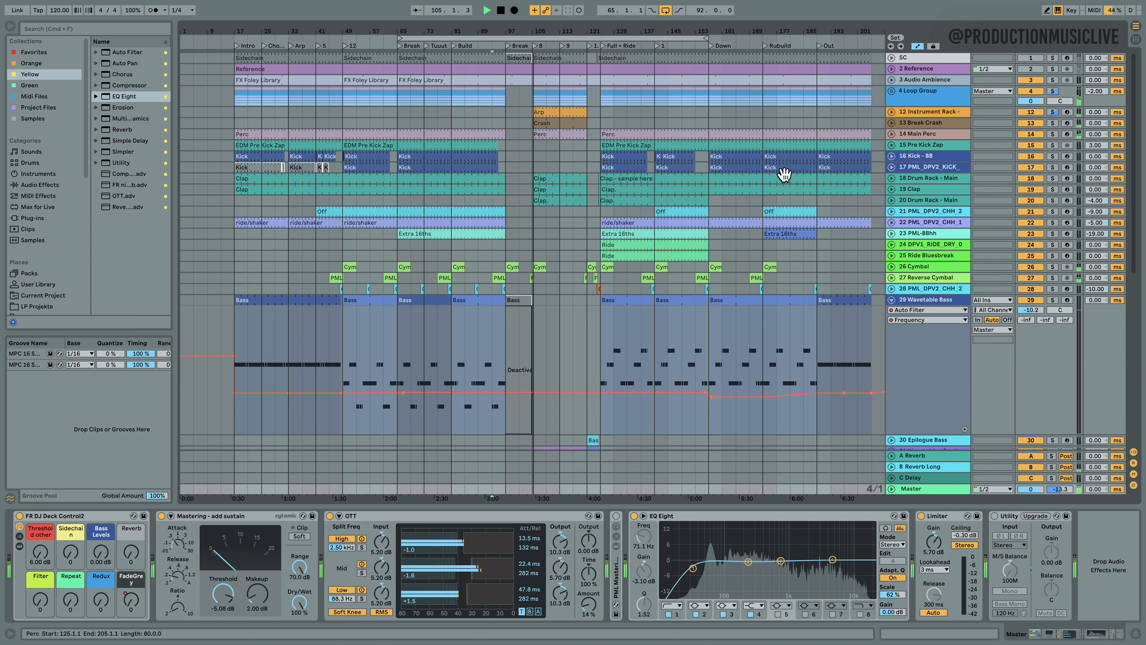
click(891, 300)
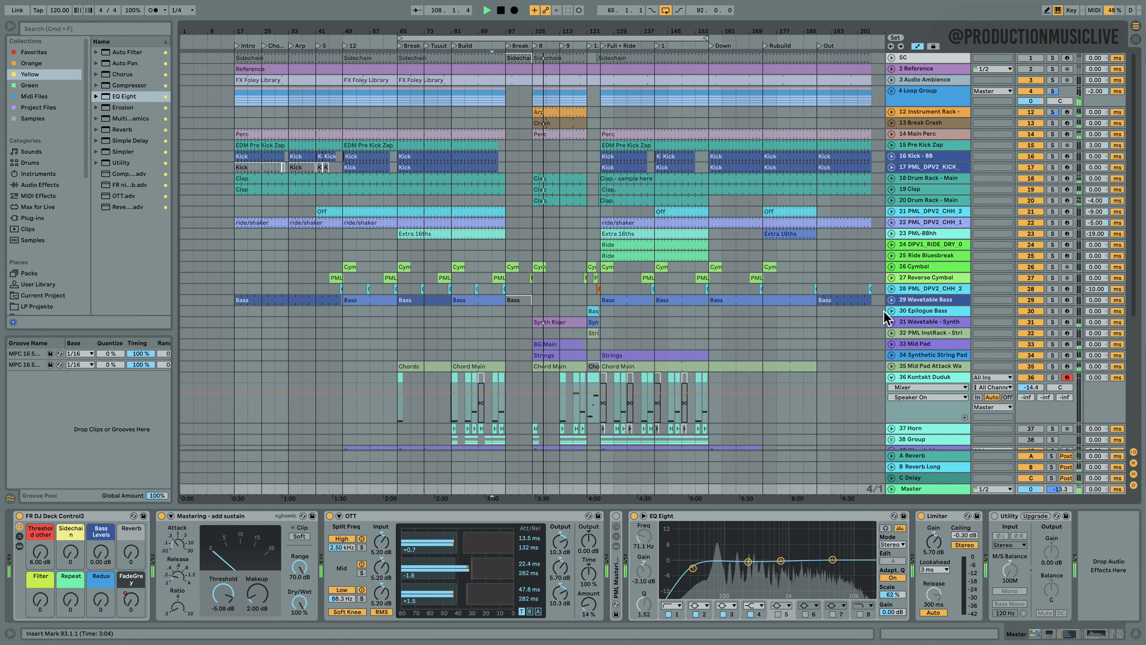
key(space)
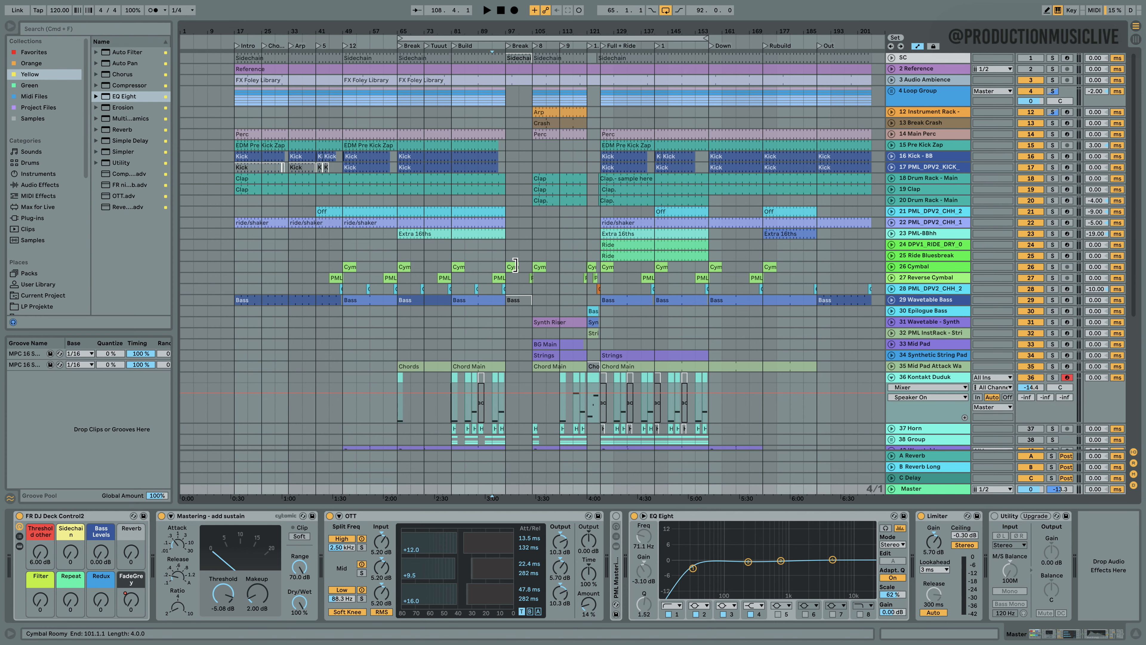
- Play the transition into Full + Ride from bar 119 and set the insert mark at bar 121 on track 28
drag(603, 31, 603, 40)
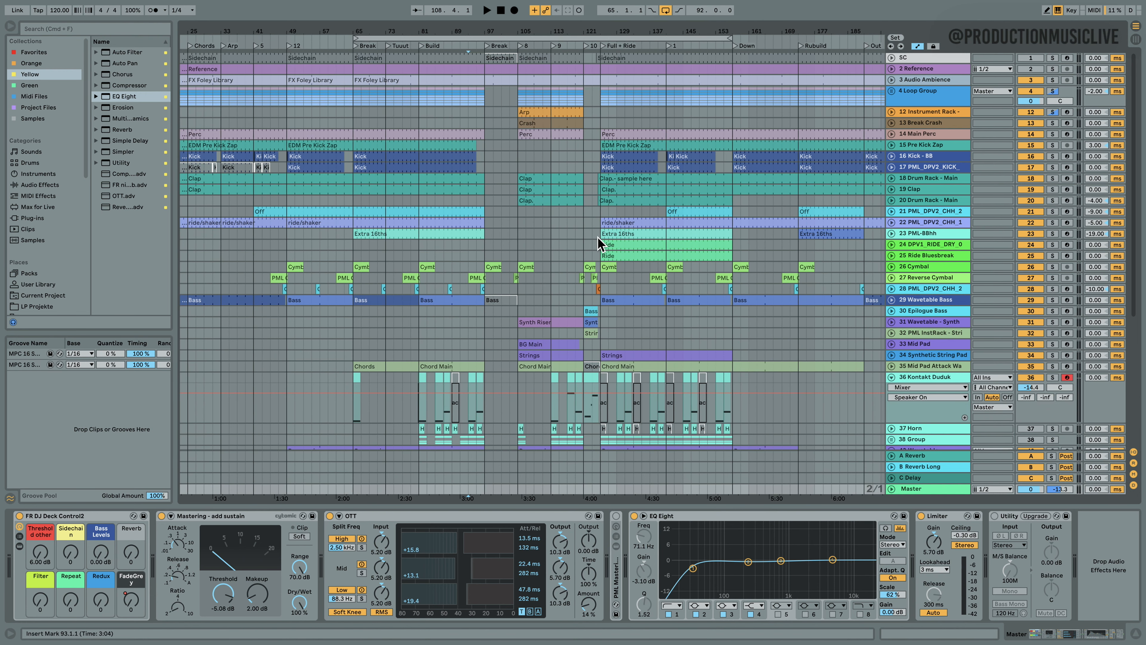
drag(591, 26, 590, 67)
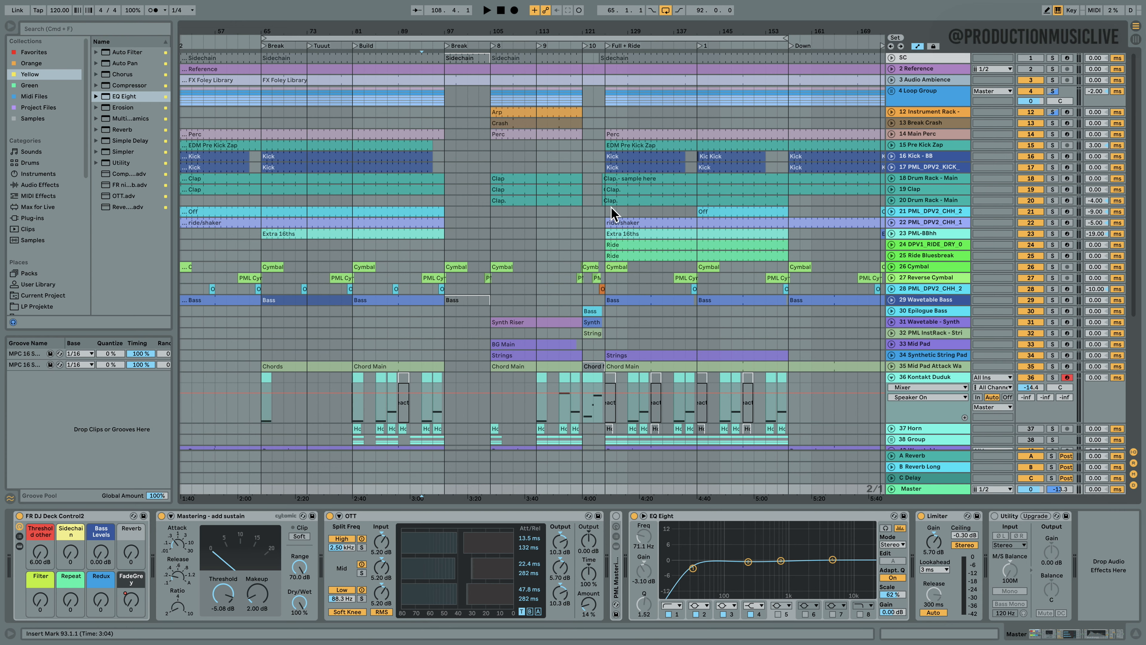
click(578, 255)
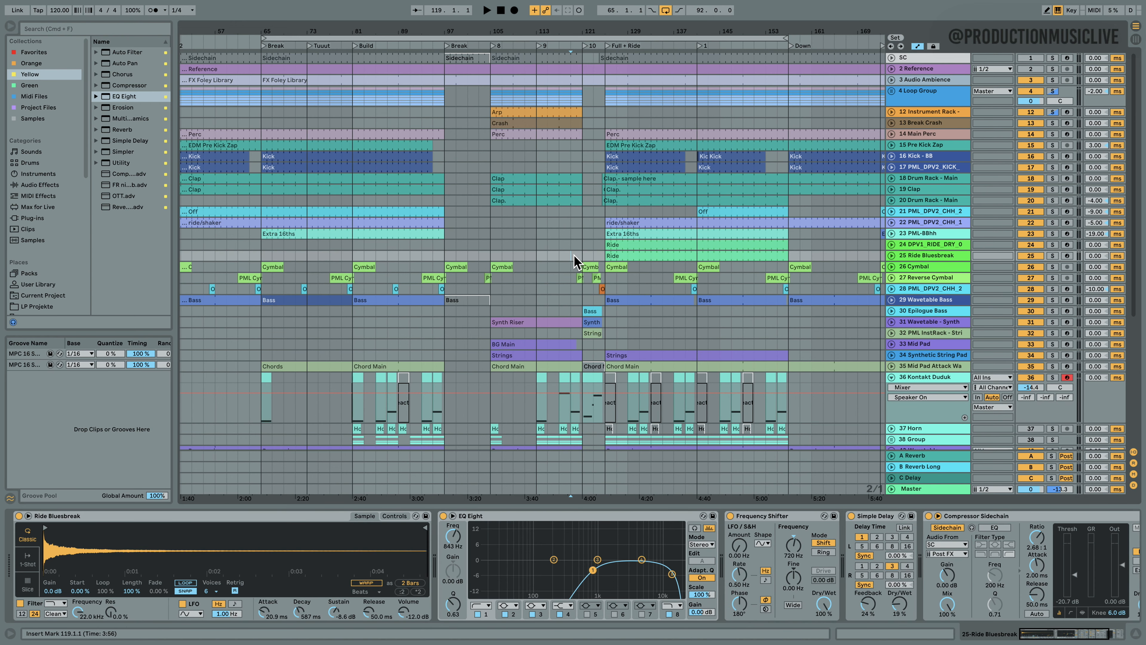
key(space)
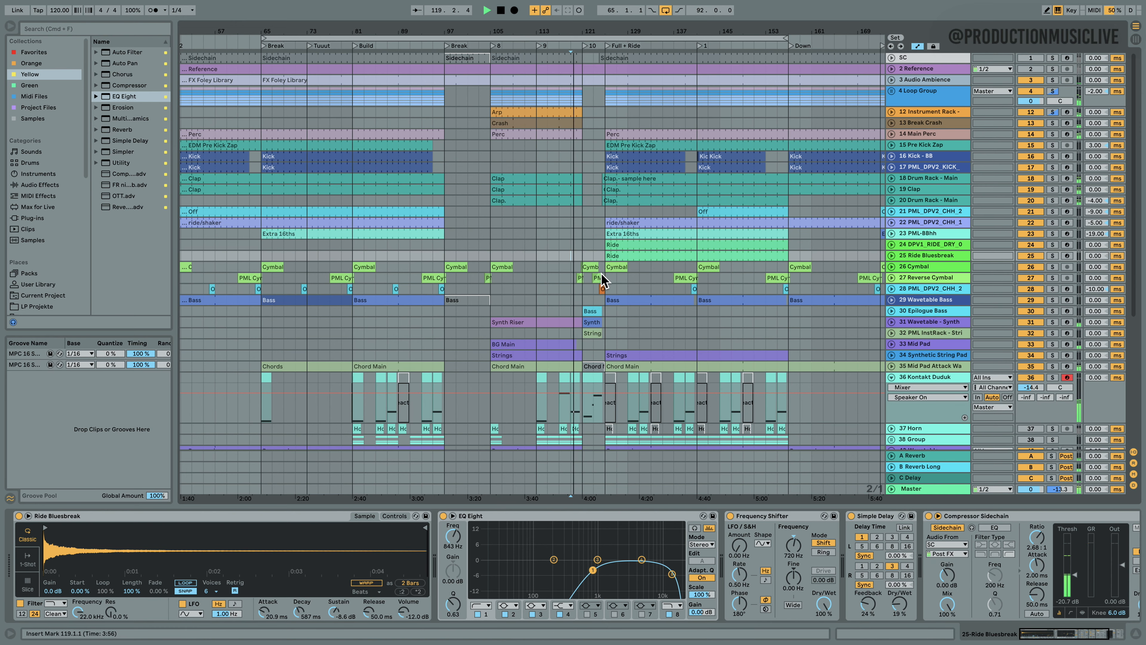
click(588, 289)
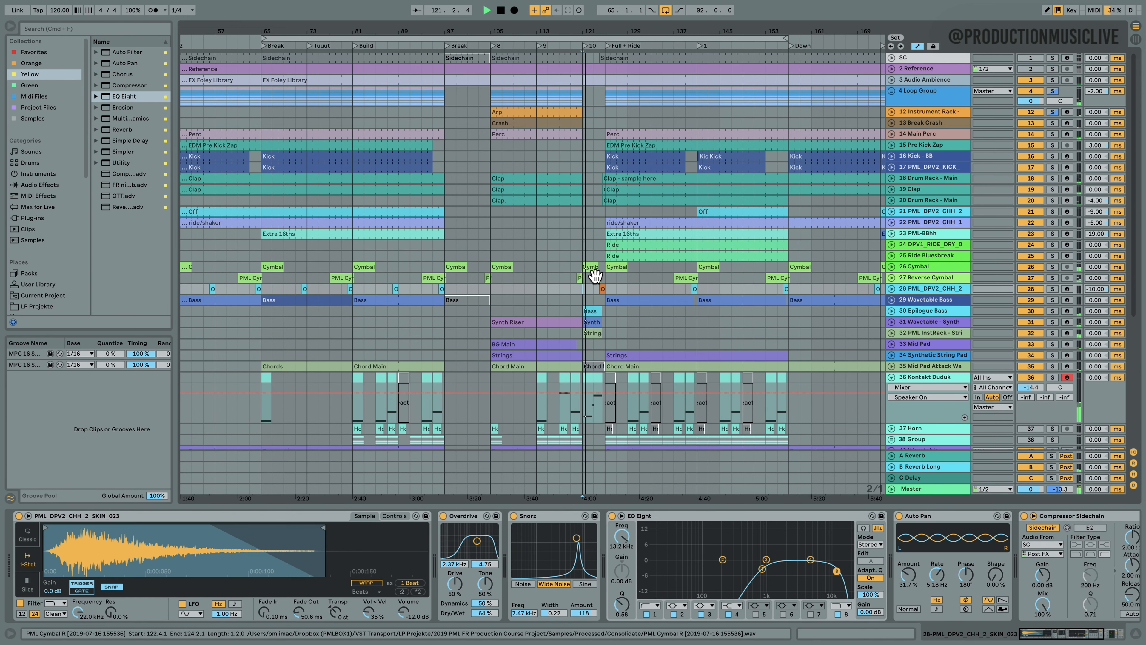
- Examine the notes of the Arpeggio clip at bar 121 on 46 Wavetable copy, and return to the track's devices
scroll(598, 280, down, 3)
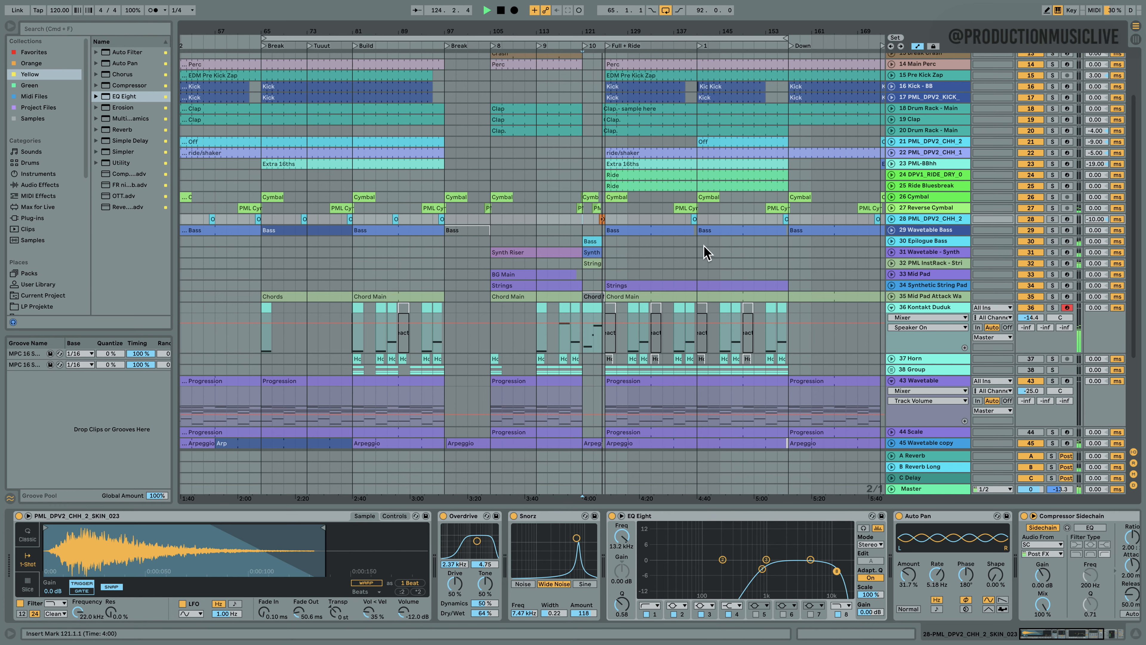
scroll(675, 264, down, 6)
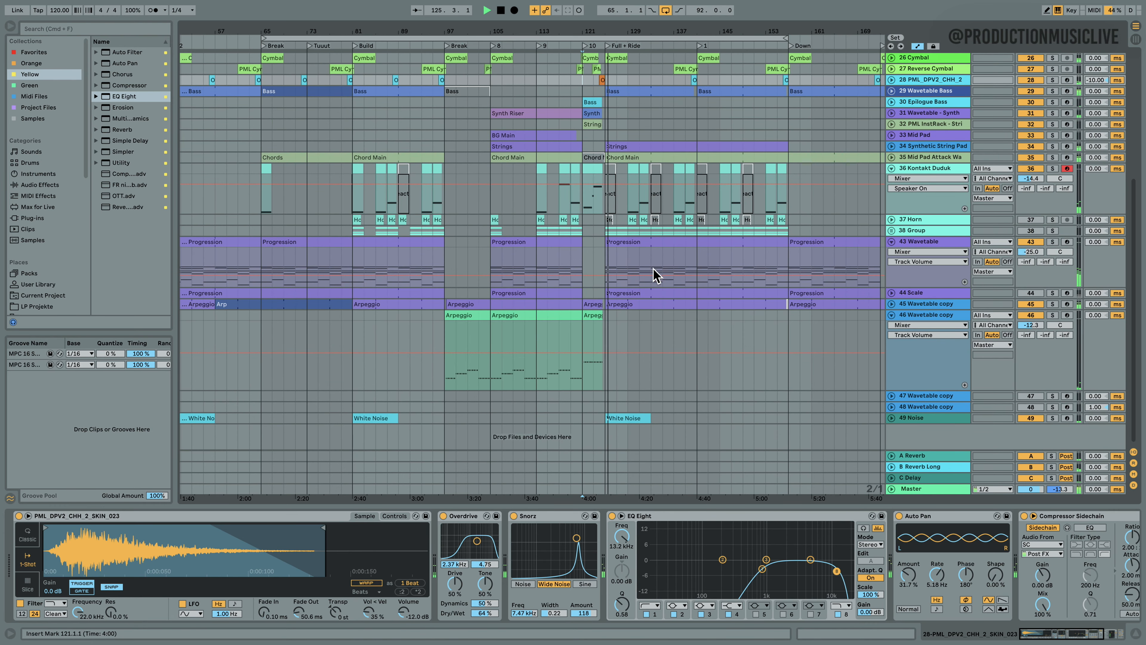
double_click(596, 314)
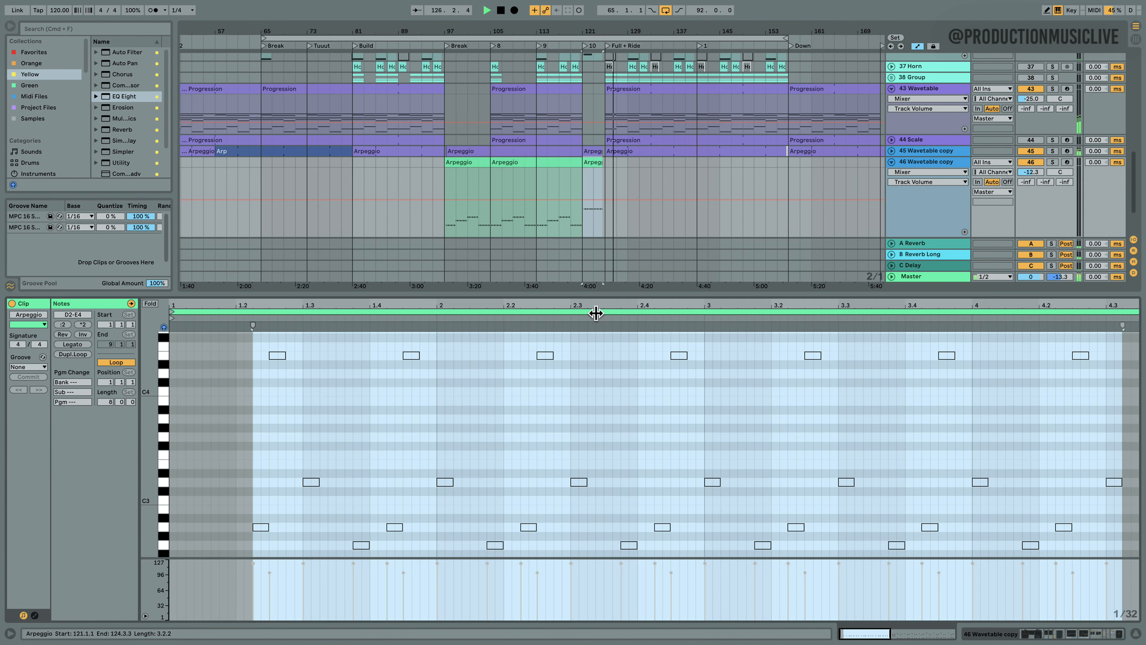
scroll(371, 405, down, 8)
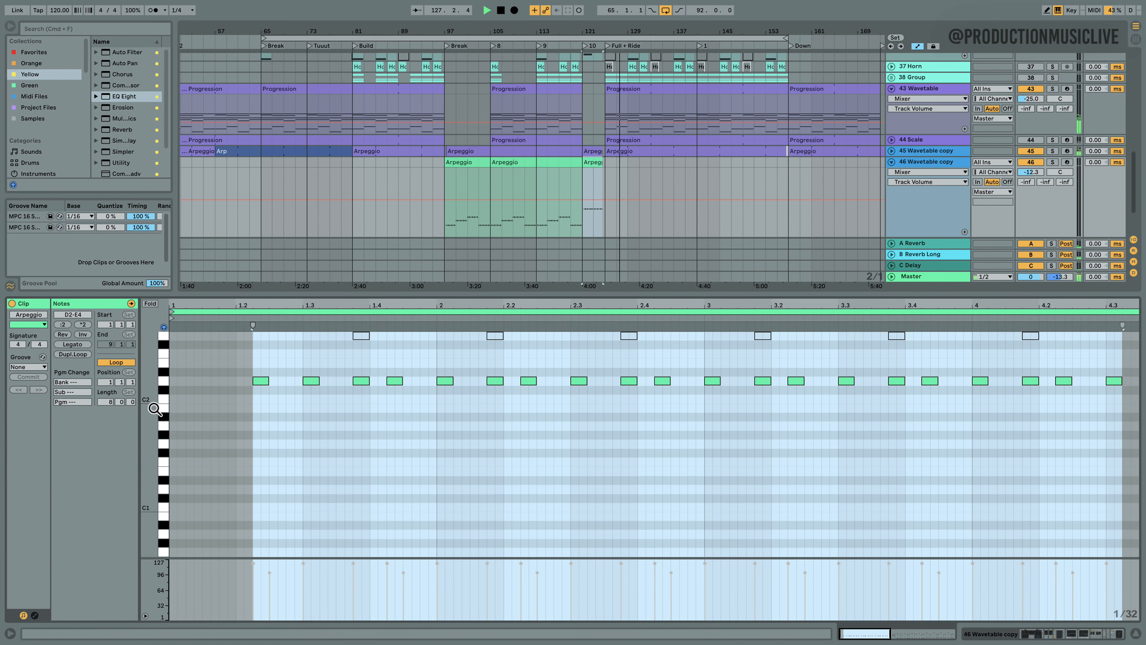
drag(149, 404, 179, 403)
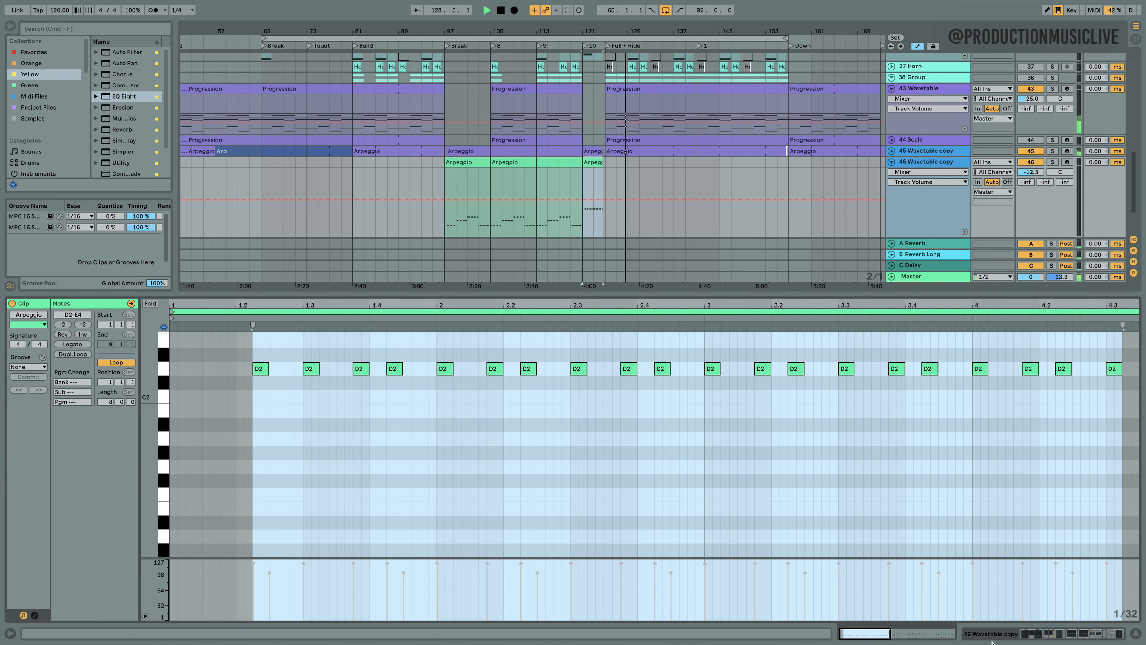
key(shift+Tab)
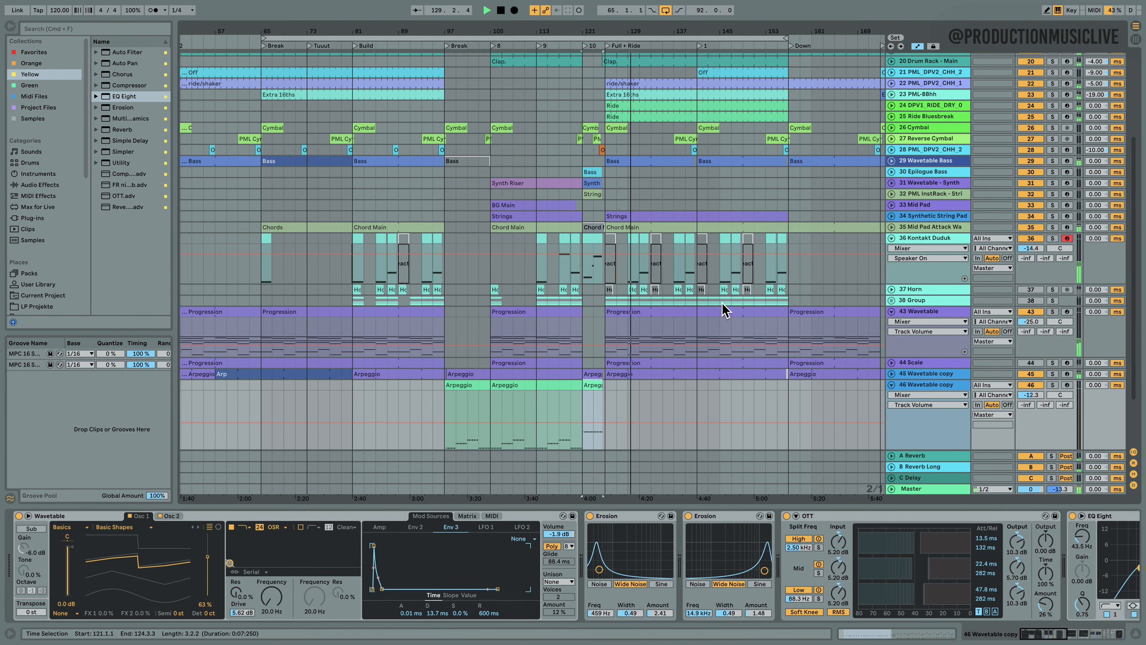
- Fold the 32 PML InstRack, 36 Kontakt Duduk and 43 Wavetable tracks
scroll(684, 305, down, 2)
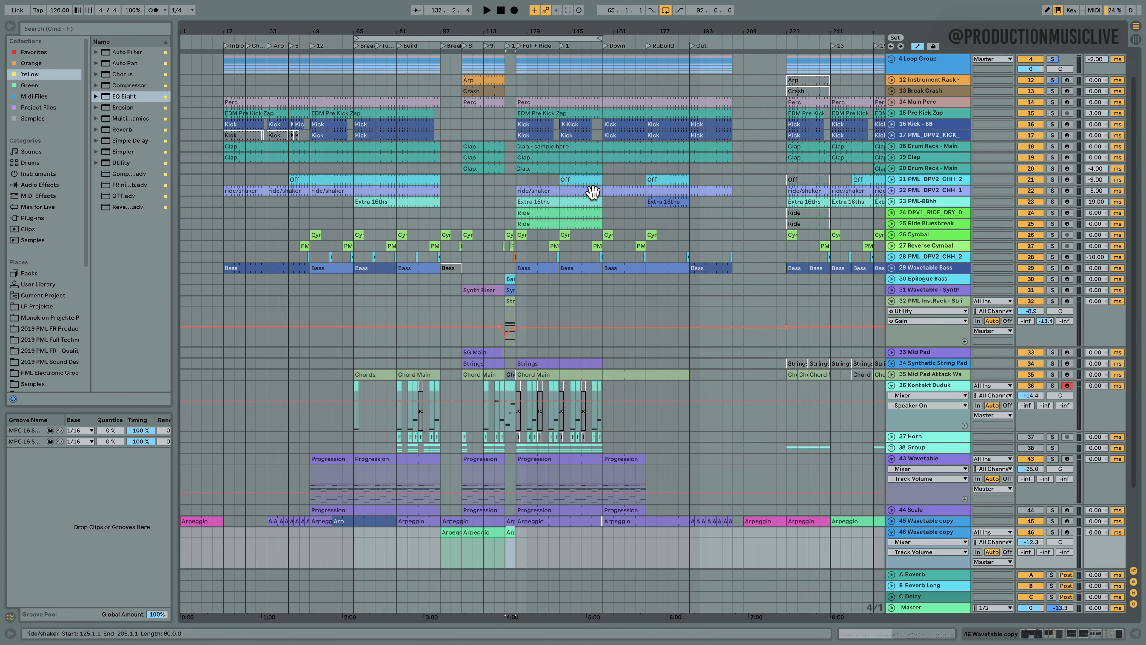
scroll(586, 199, up, 3)
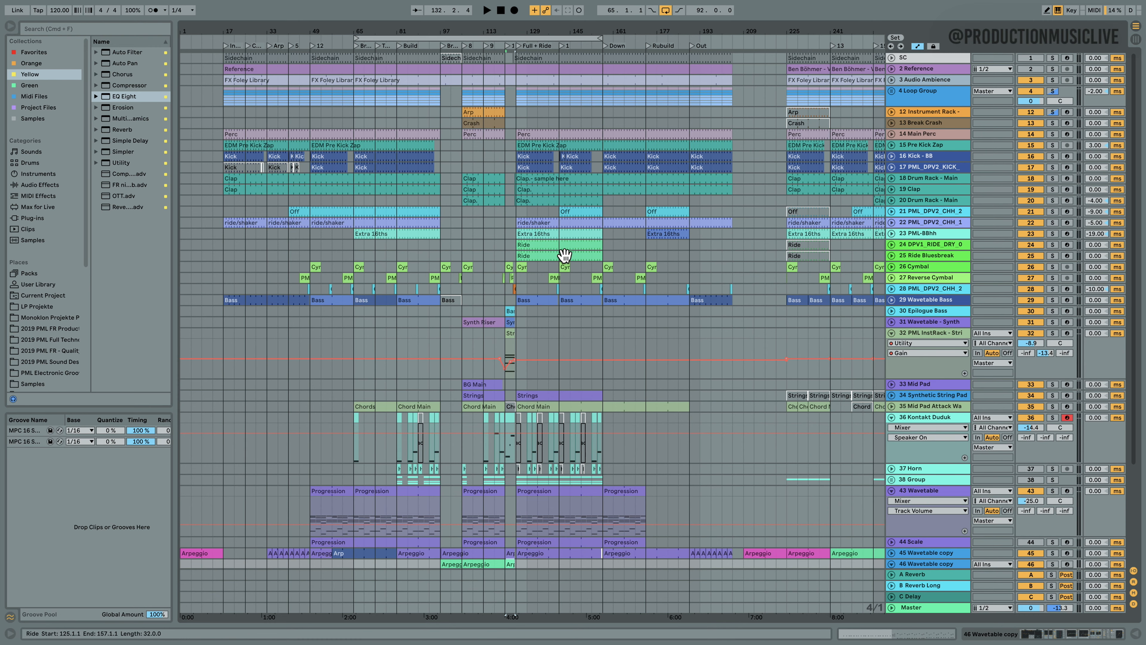
scroll(560, 397, down, 5)
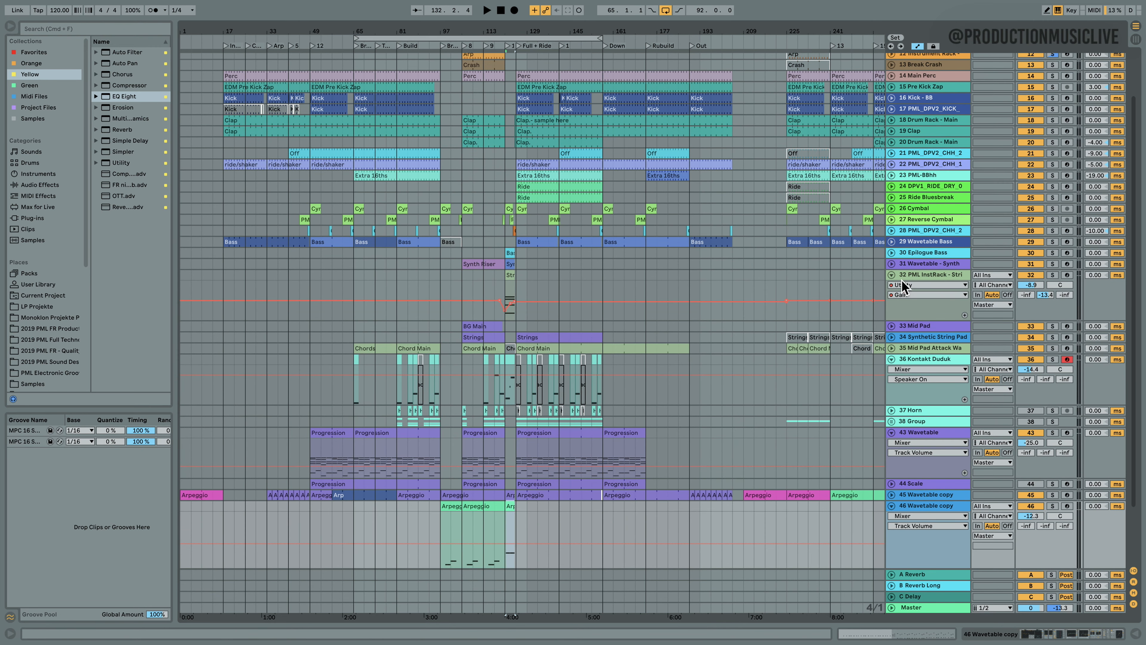
click(893, 275)
click(892, 320)
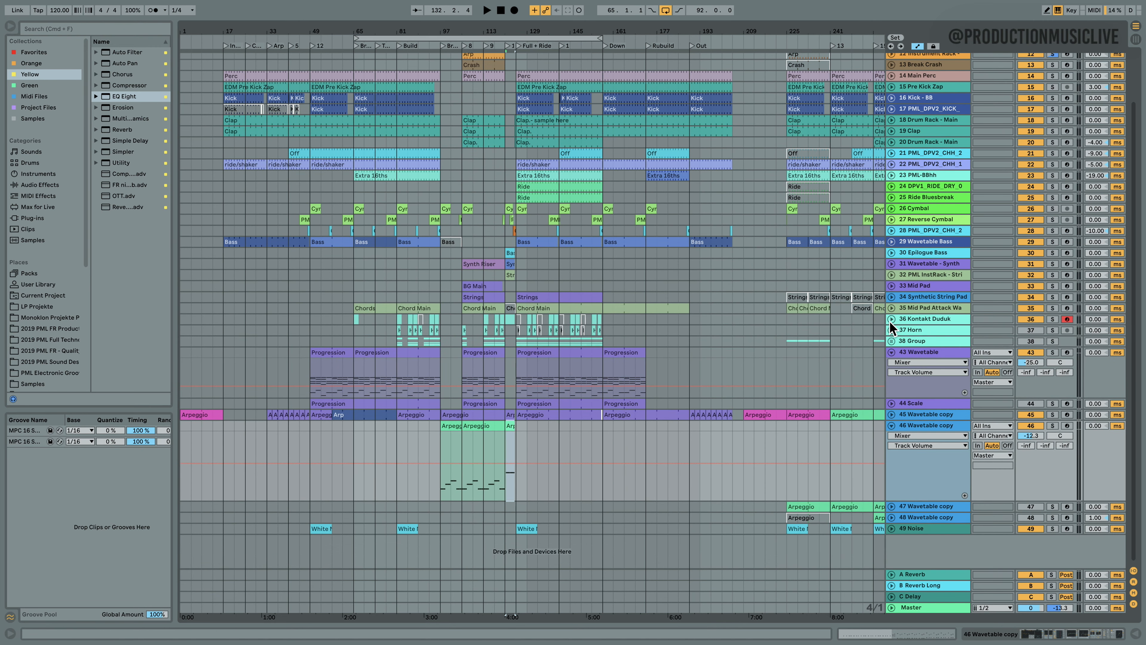
click(892, 352)
scroll(504, 313, up, 5)
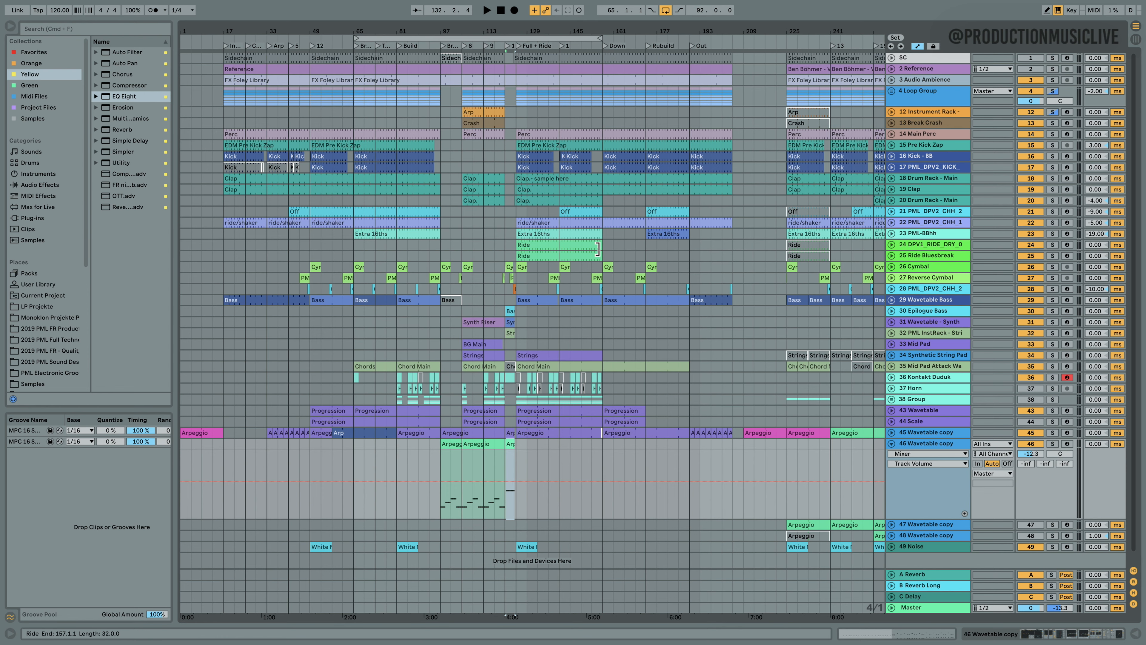
- Rename the Rubuild locator to "Rebuilt"
click(662, 46)
key(super+r)
text(Re)
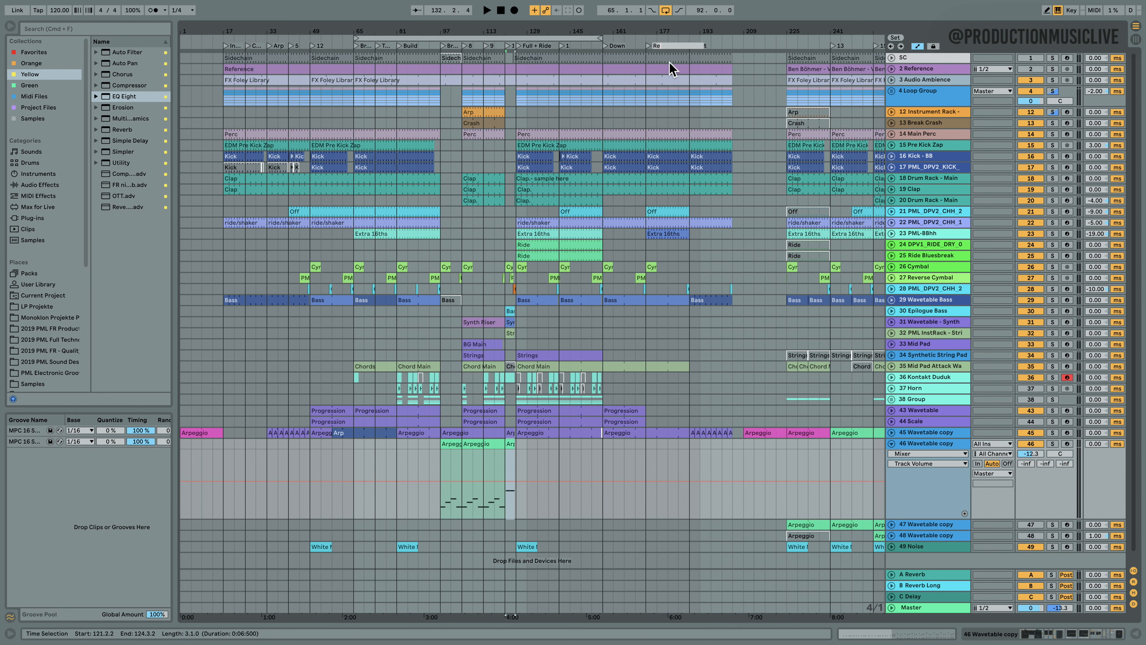
text(built)
key(Return)
- Audition the Down section from bar 165, unfold 29 Wavetable Bass, and play its outro Bass clip from bar 189
click(643, 201)
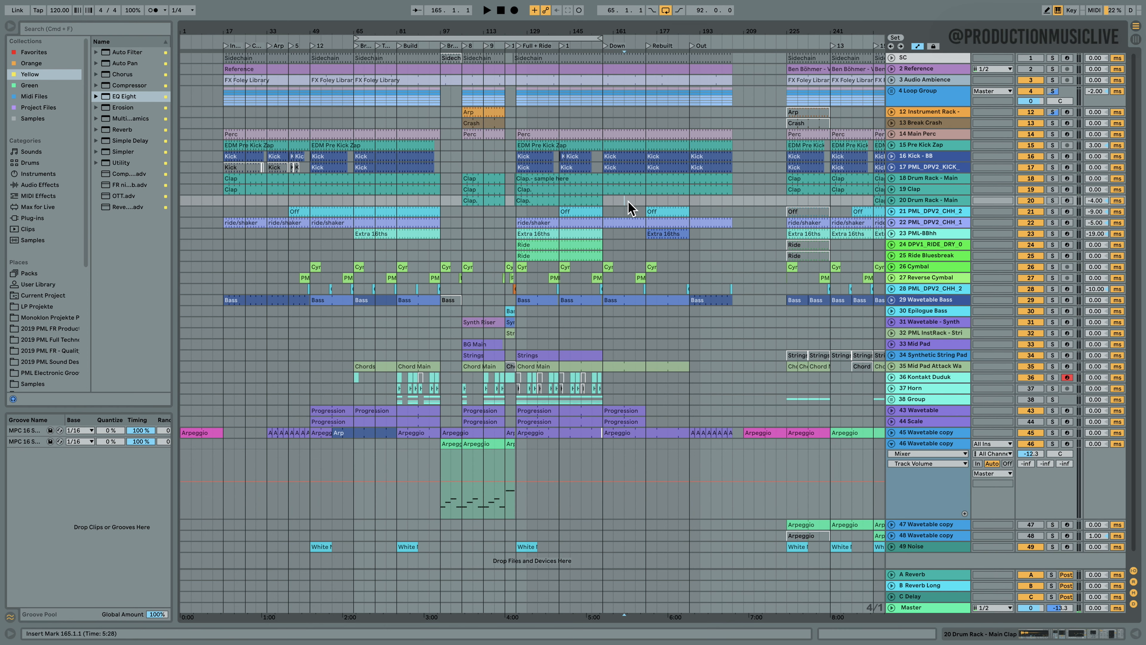
key(space)
click(892, 300)
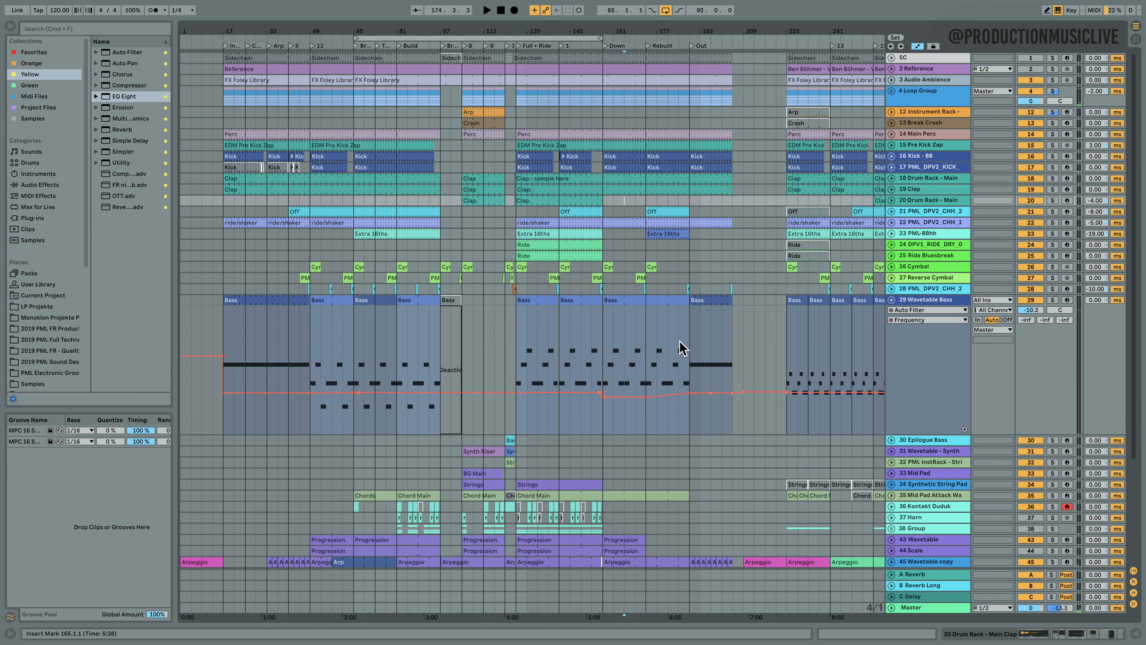
click(698, 300)
key(space)
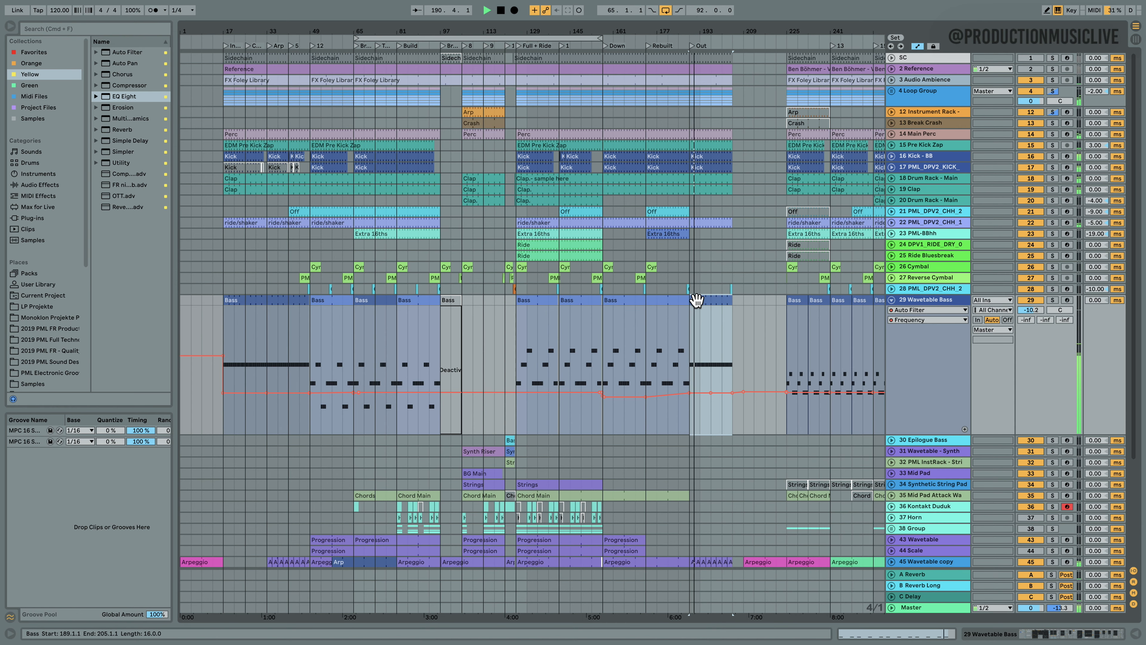
key(space)
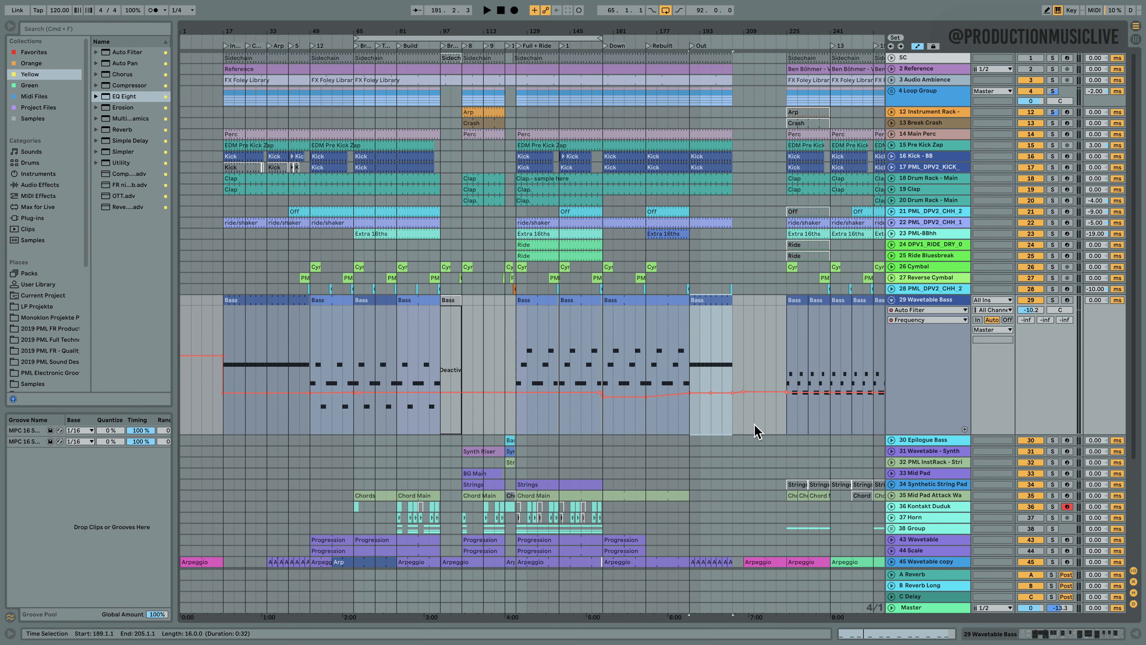
- Ramp the Auto Filter Frequency automation of 29 Wavetable Bass downward from bar 189, and play from bar 201
click(694, 344)
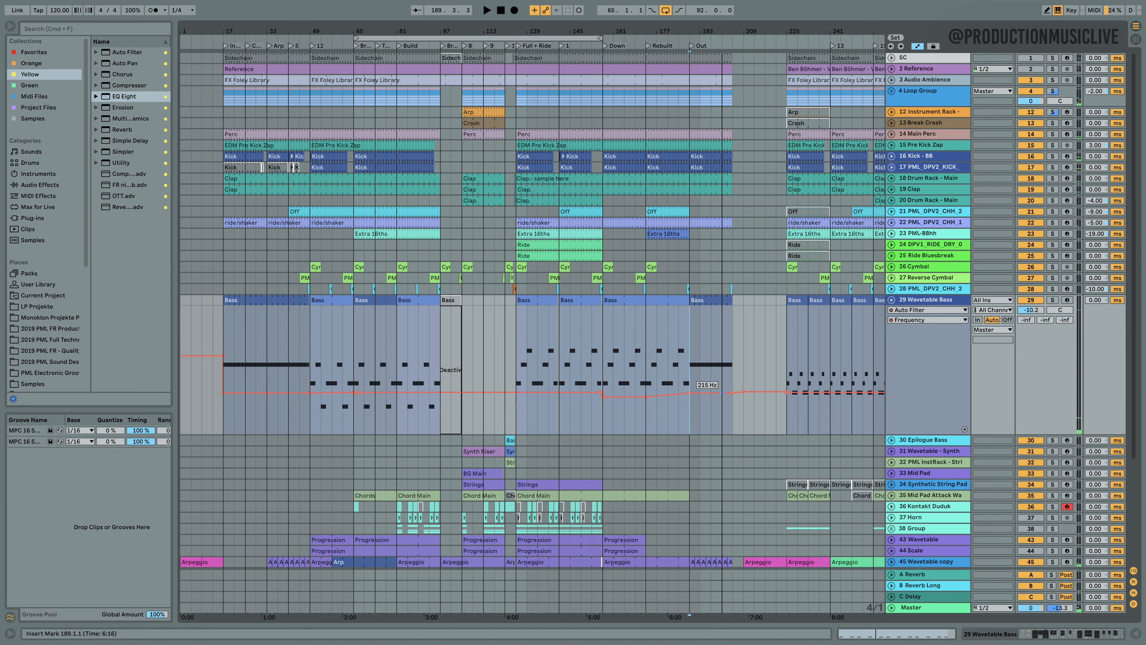
drag(722, 393, 744, 414)
click(723, 372)
key(space)
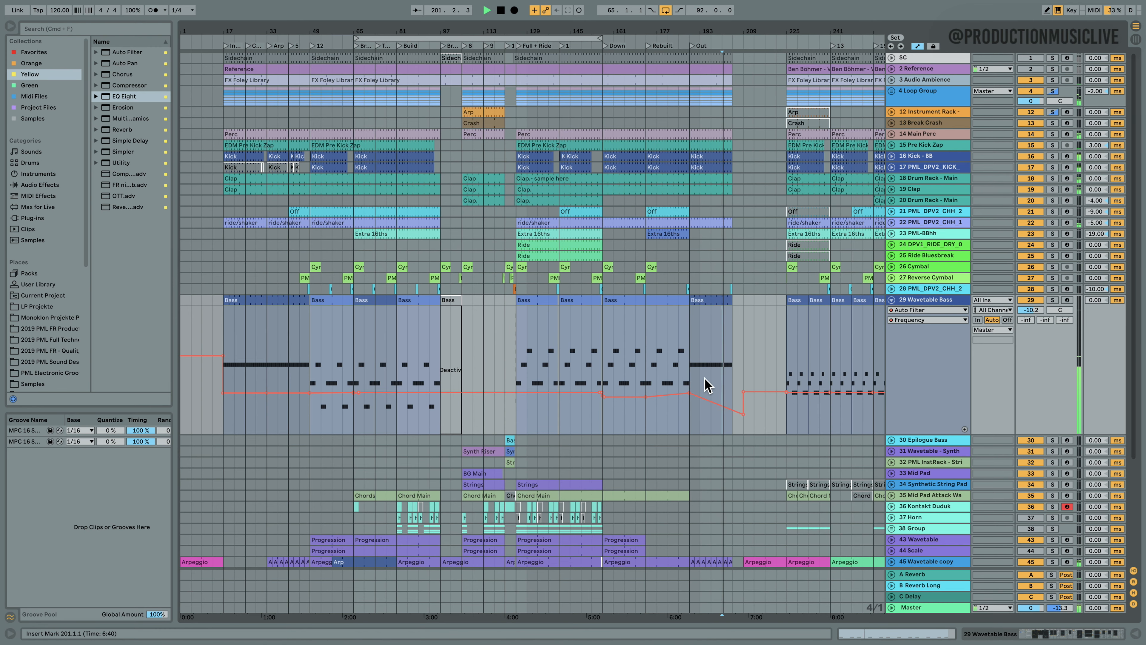
- Unfold 45 Wavetable copy and ramp its Frequency automation down to the minimum between bars 189 and 205
scroll(708, 385, down, 5)
click(892, 423)
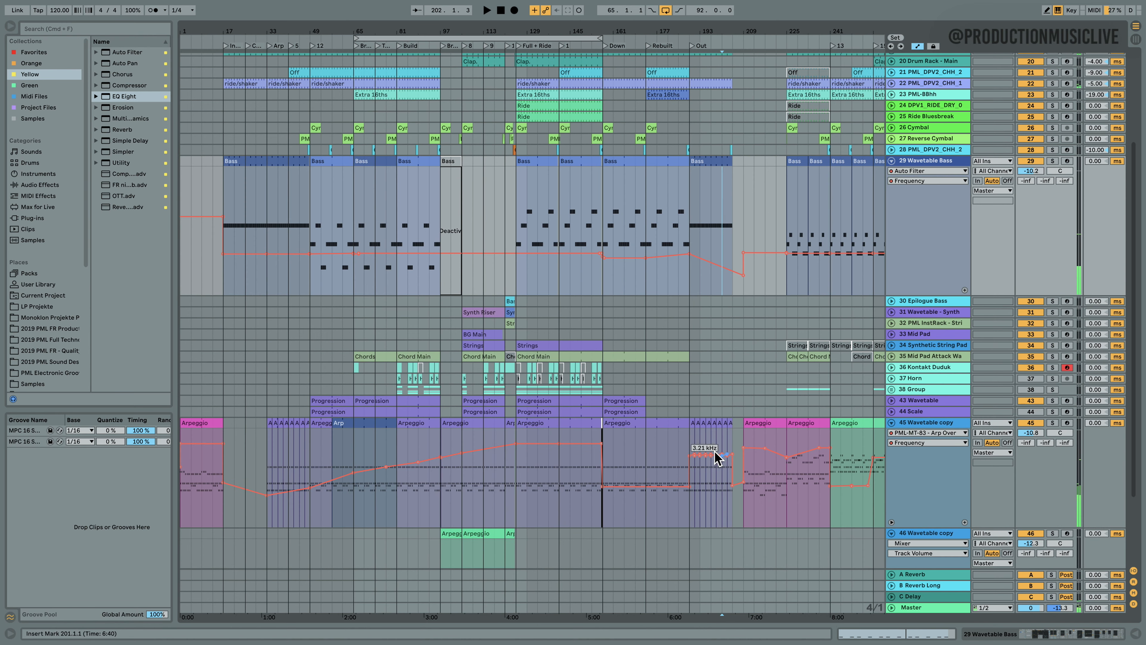
drag(691, 437, 709, 529)
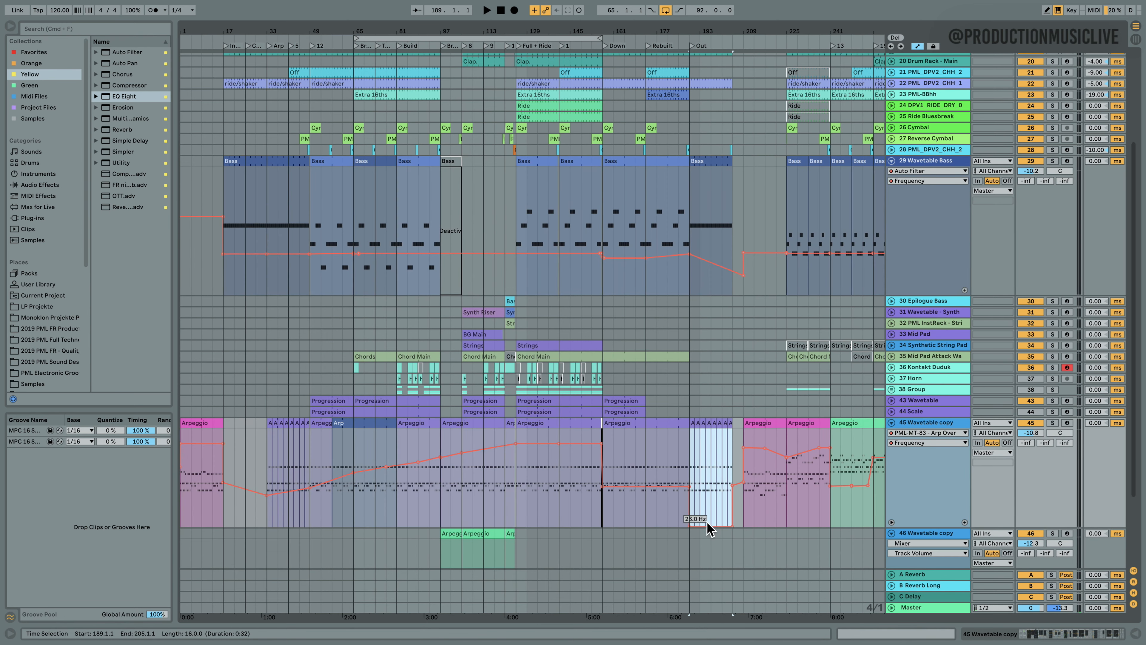
click(689, 526)
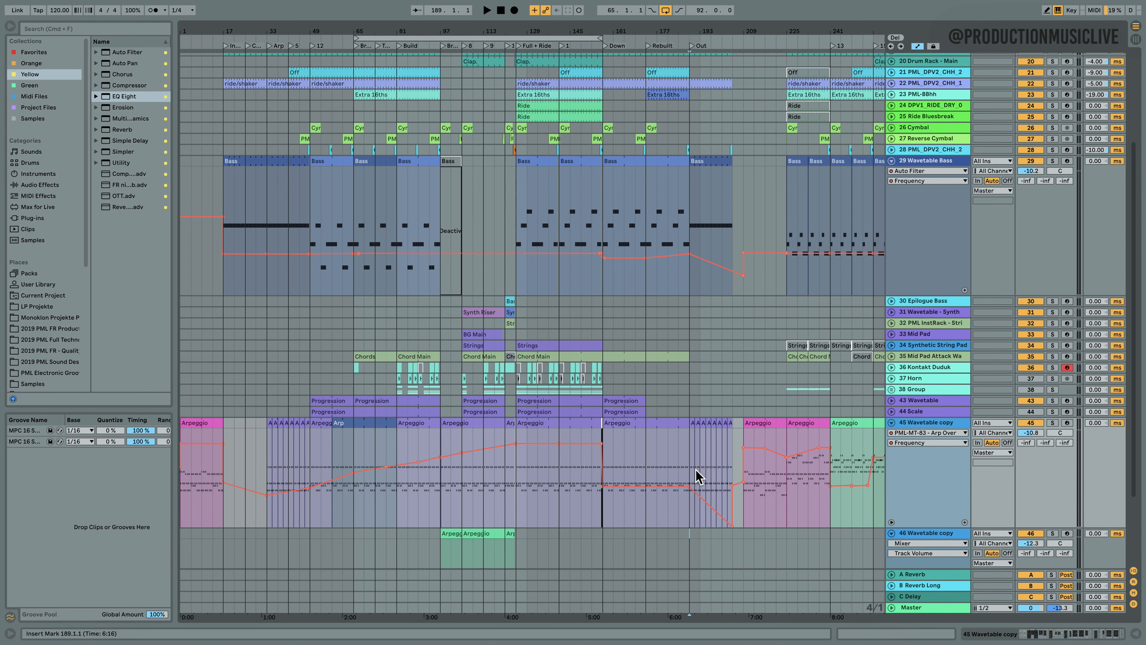
- Audition the filtered outro from bars 189, 193 and 201, and stop playback
key(space)
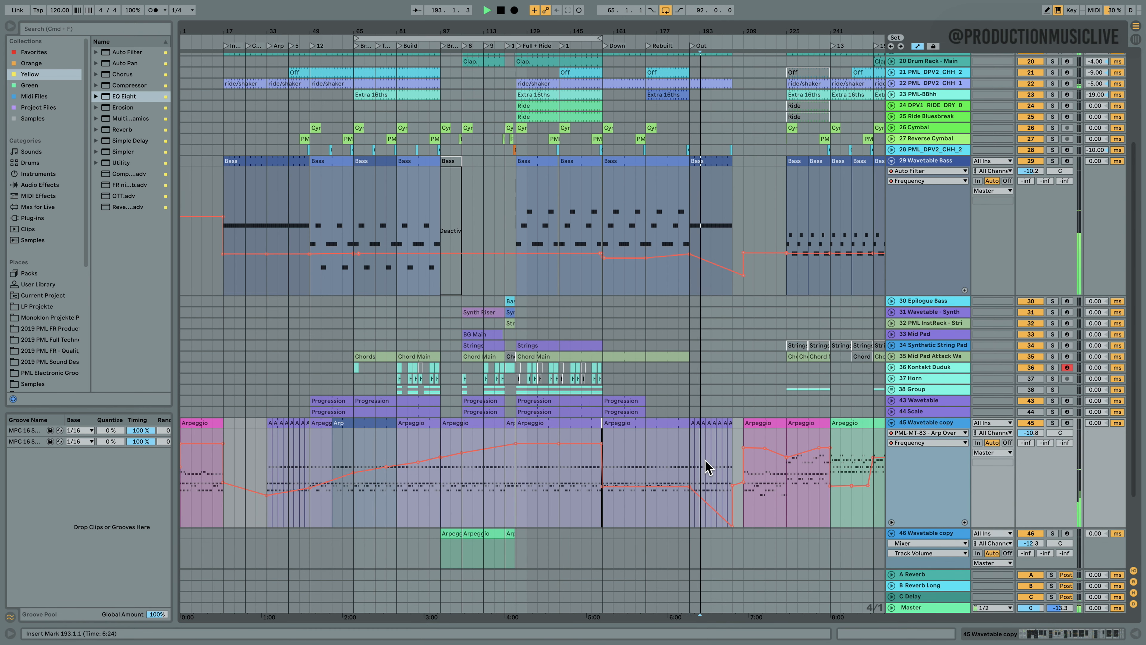
click(712, 467)
click(719, 468)
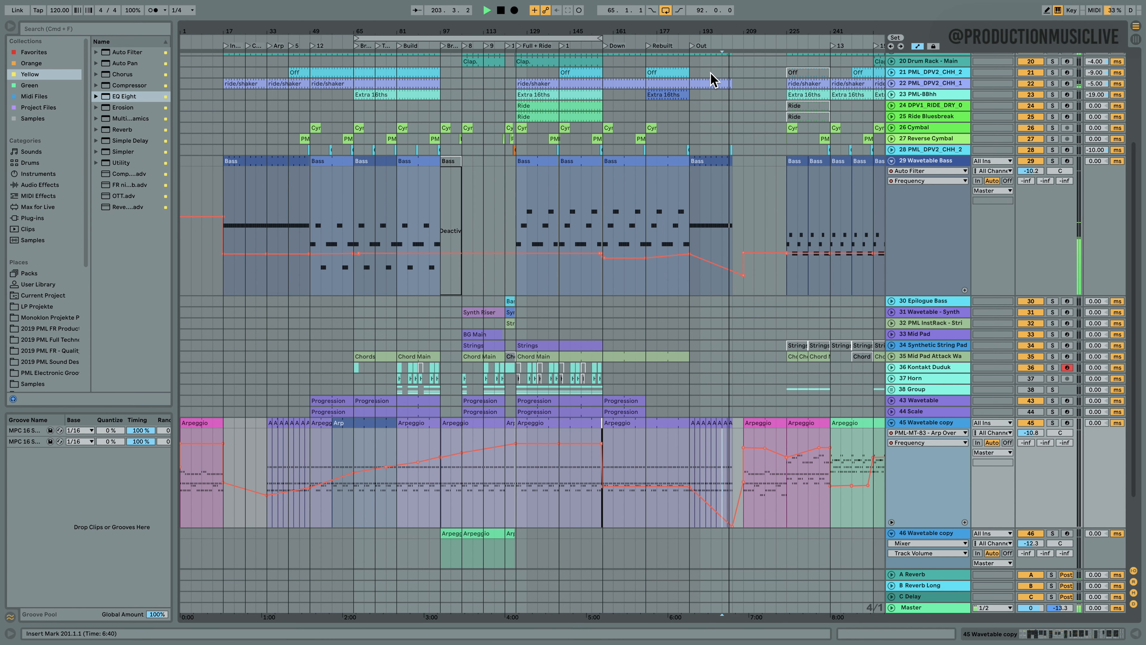
drag(719, 28, 719, 15)
key(space)
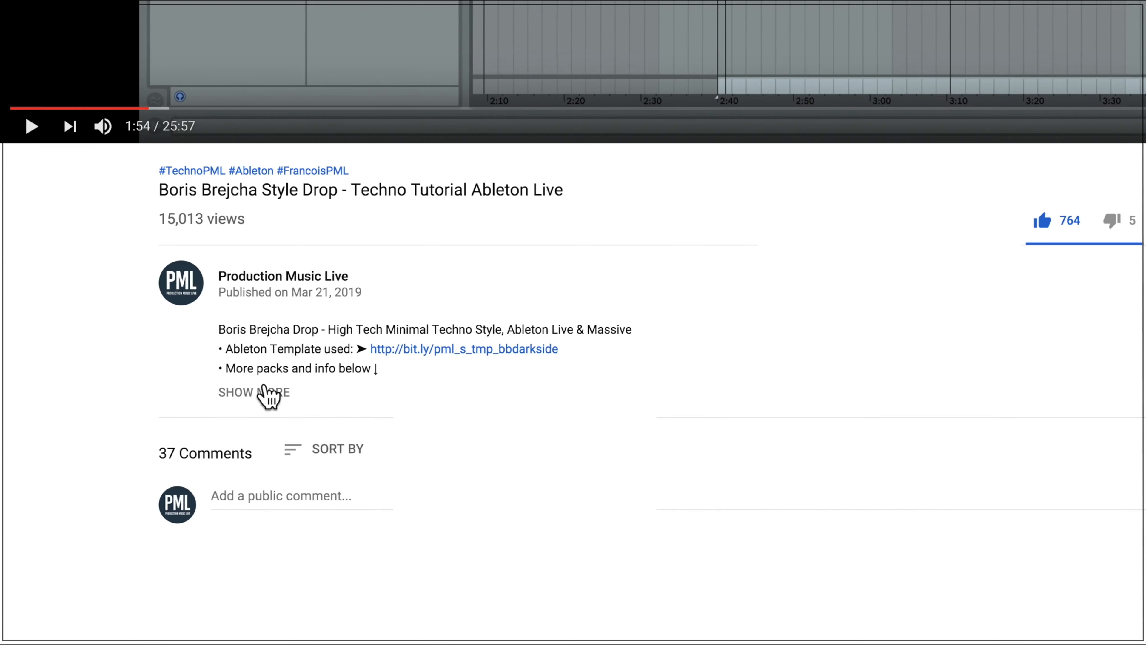
- On the tutorial's YouTube page, expand the video description and look through its sound pack and course links
click(257, 387)
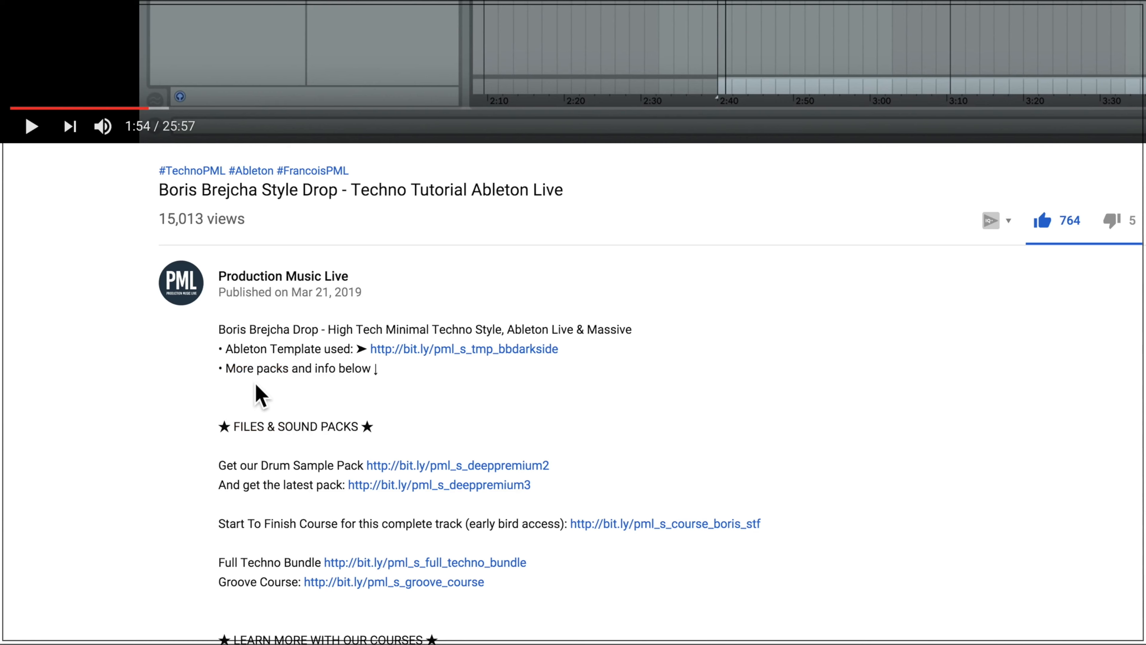
scroll(271, 393, down, 3)
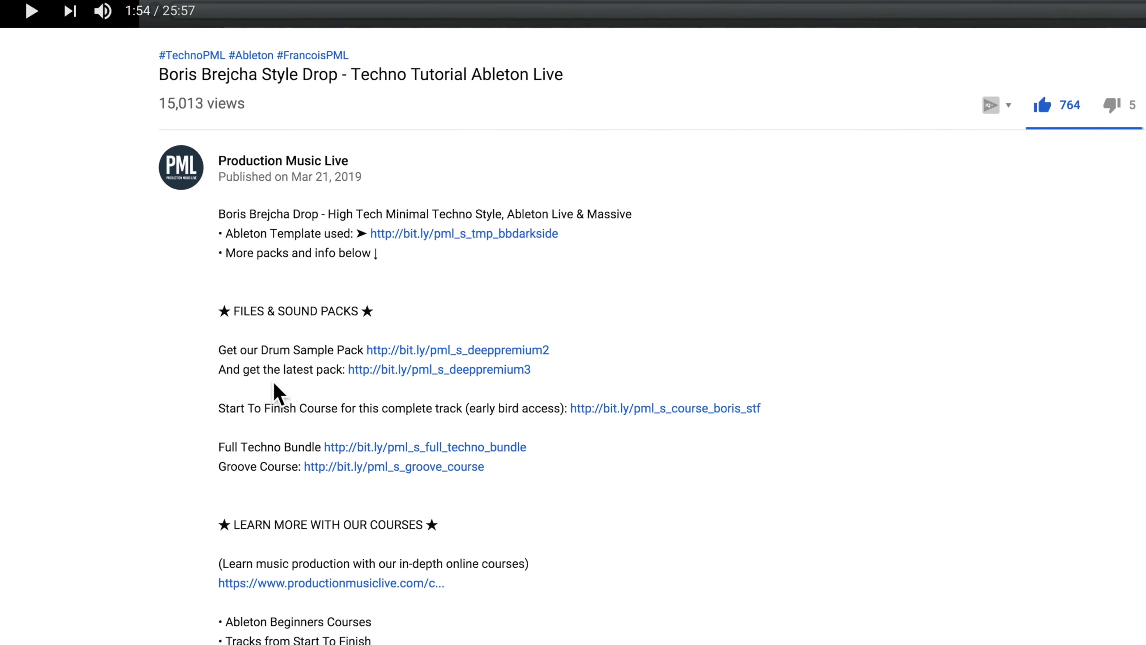
scroll(279, 393, down, 2)
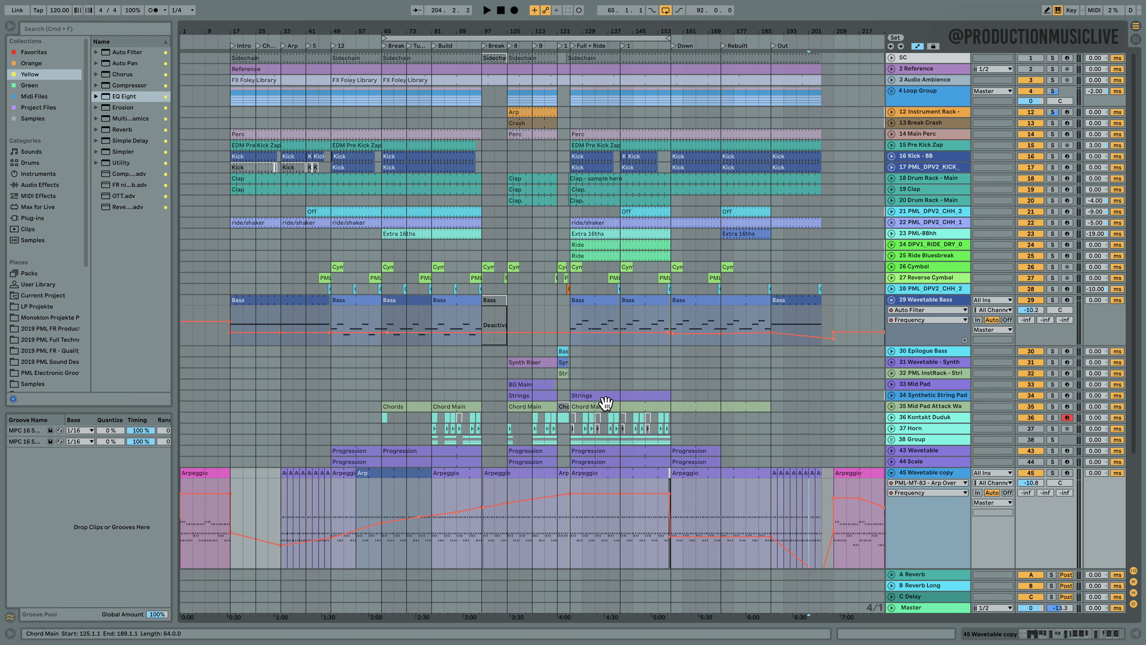
- Back in Ableton Live, unfold 36 Kontakt Duduk and play the arrangement from bar 61 through the build and break
scroll(609, 414, down, 2)
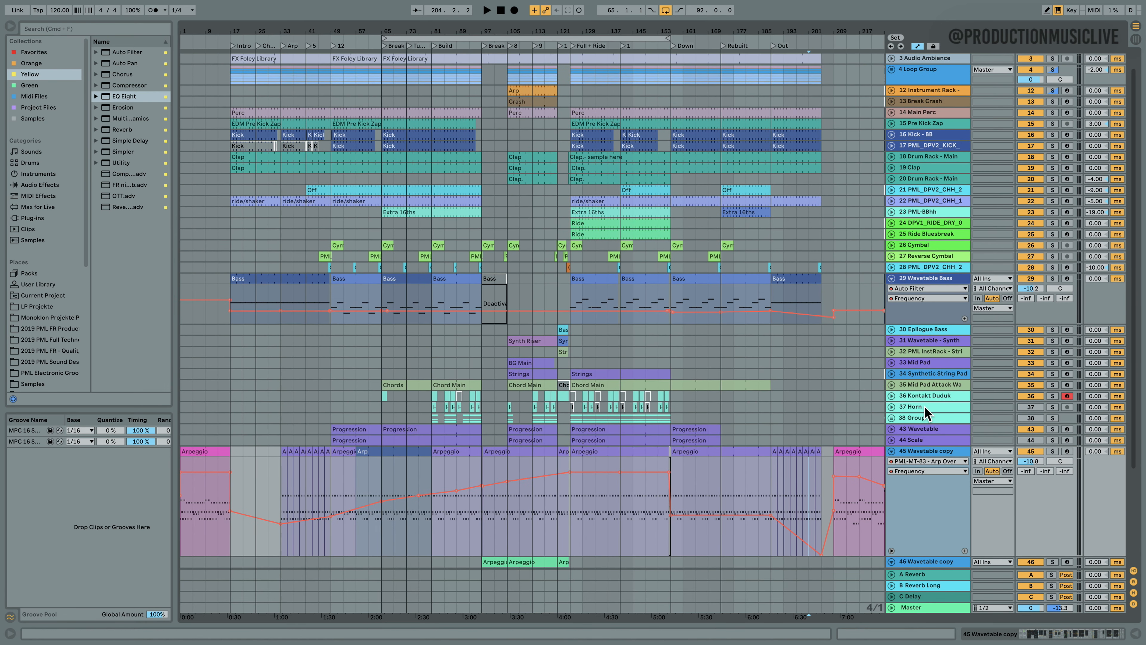
click(892, 396)
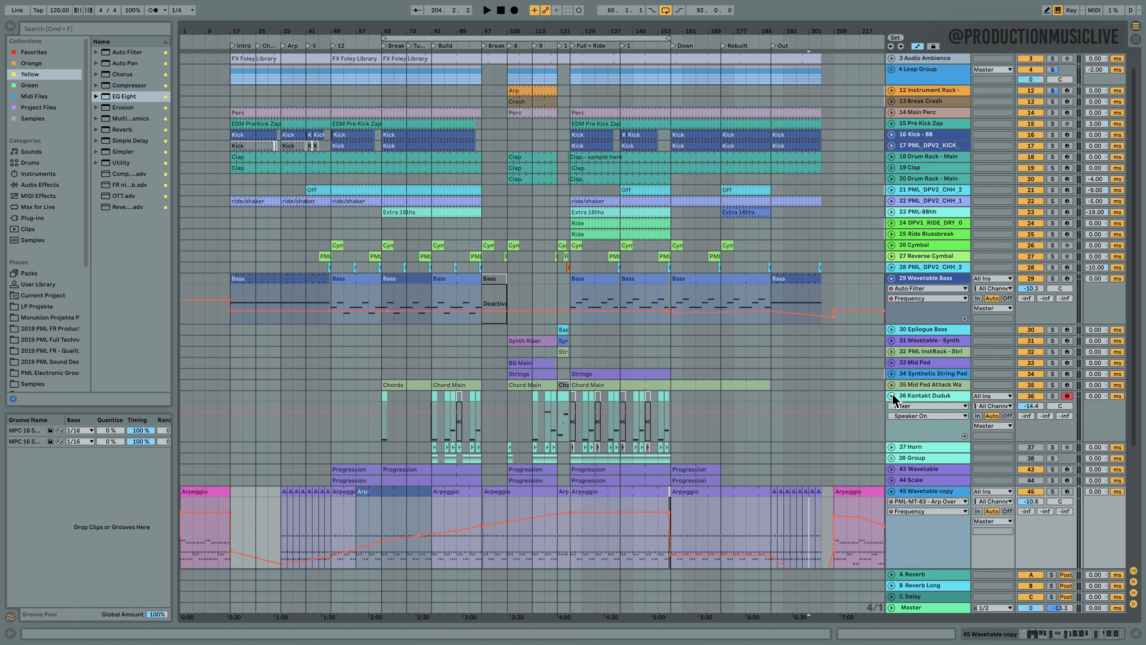
click(369, 352)
key(space)
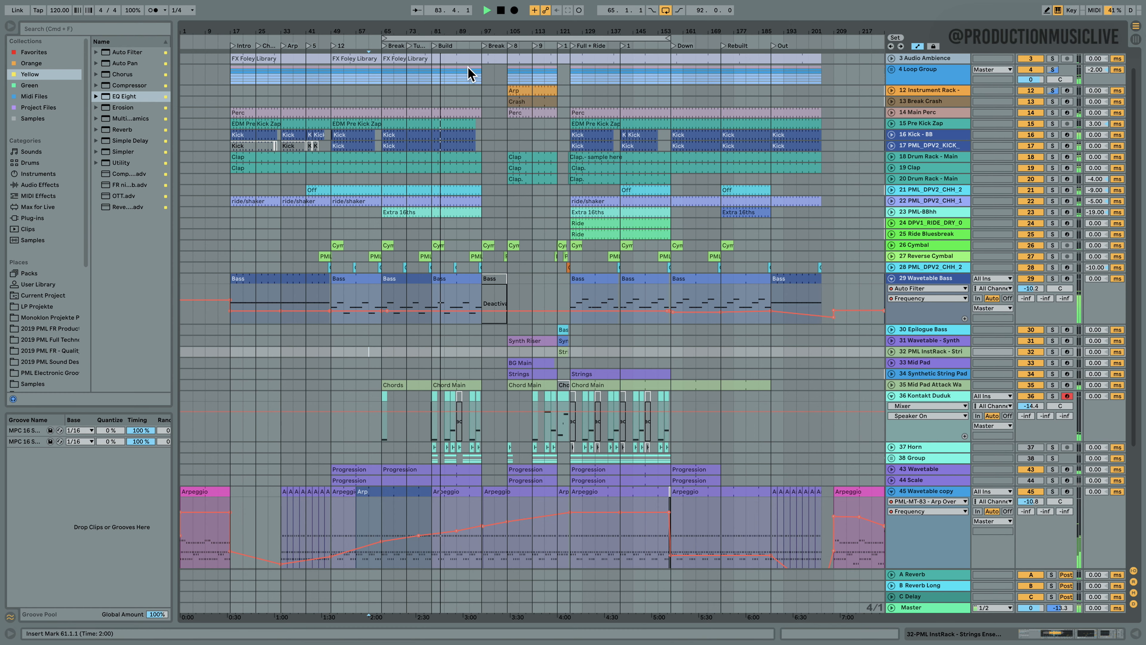
drag(470, 27, 472, 53)
drag(529, 27, 529, 46)
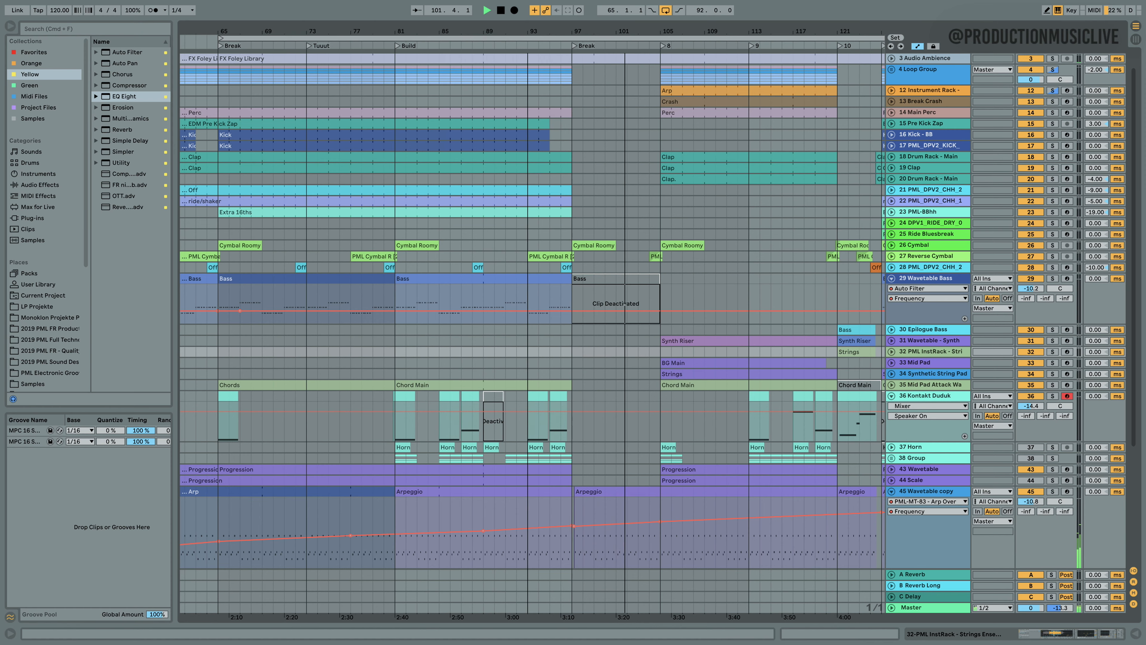
drag(529, 27, 529, 4)
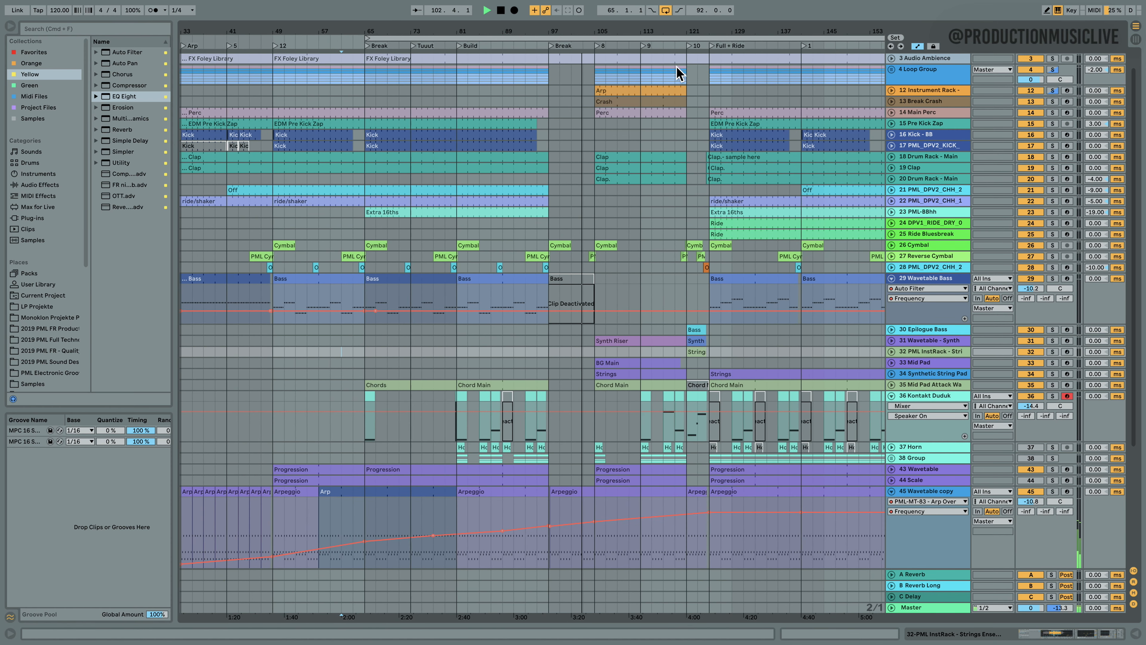
- Fold the 29 Wavetable Bass, 45 Wavetable copy, 36 Kontakt Duduk and 46 Wavetable copy tracks
click(892, 278)
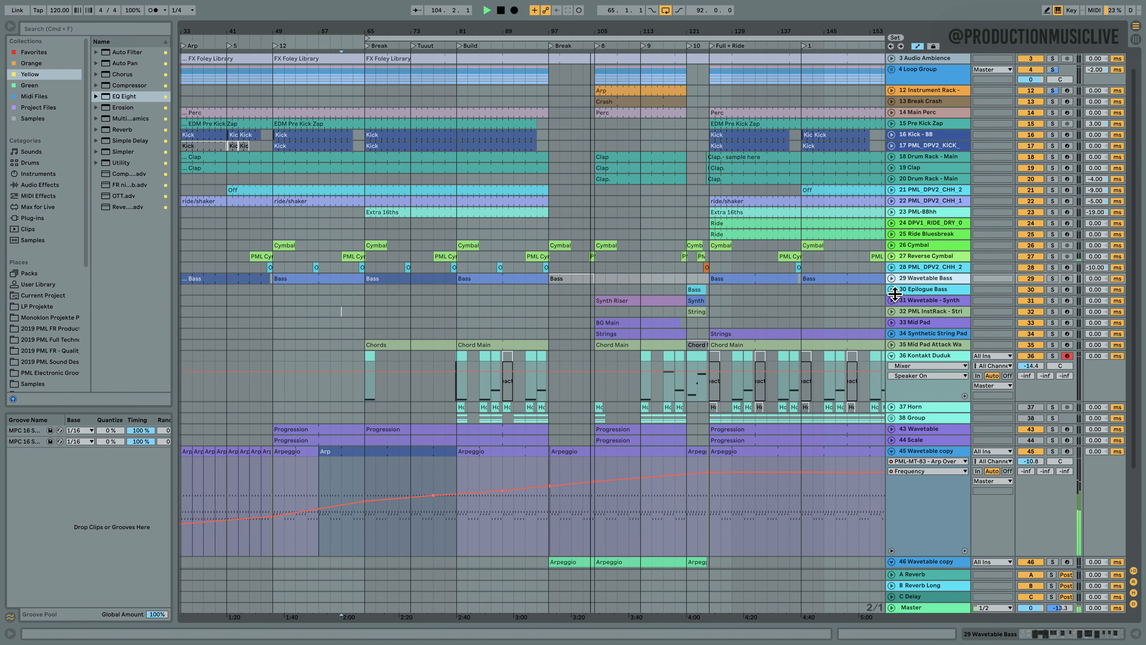
click(893, 452)
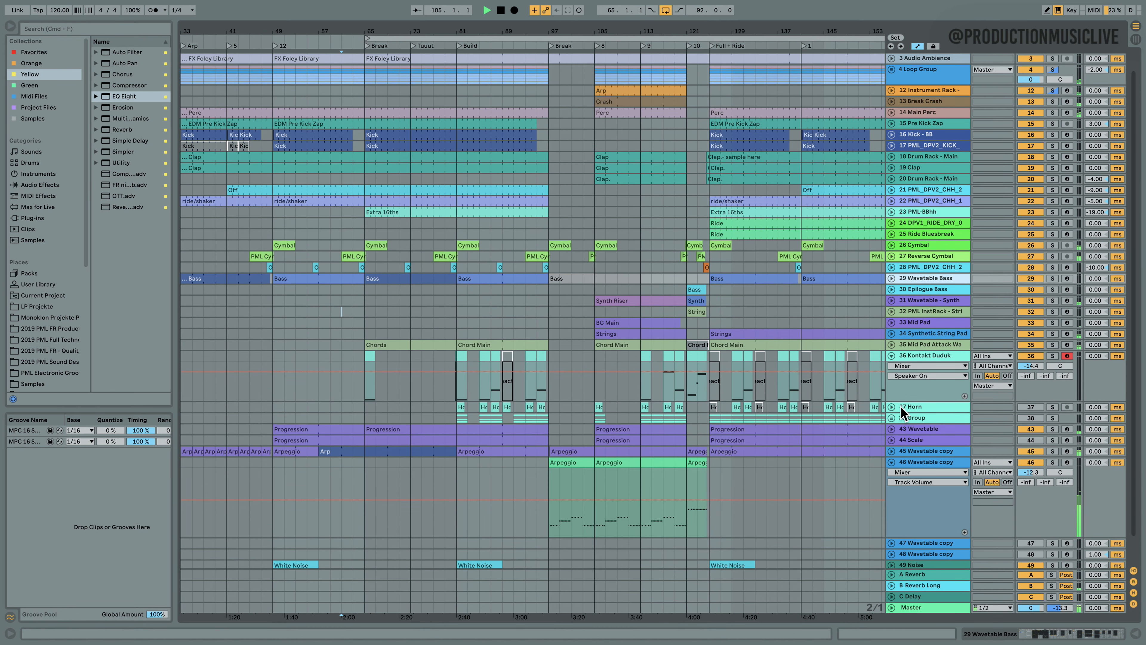
click(892, 356)
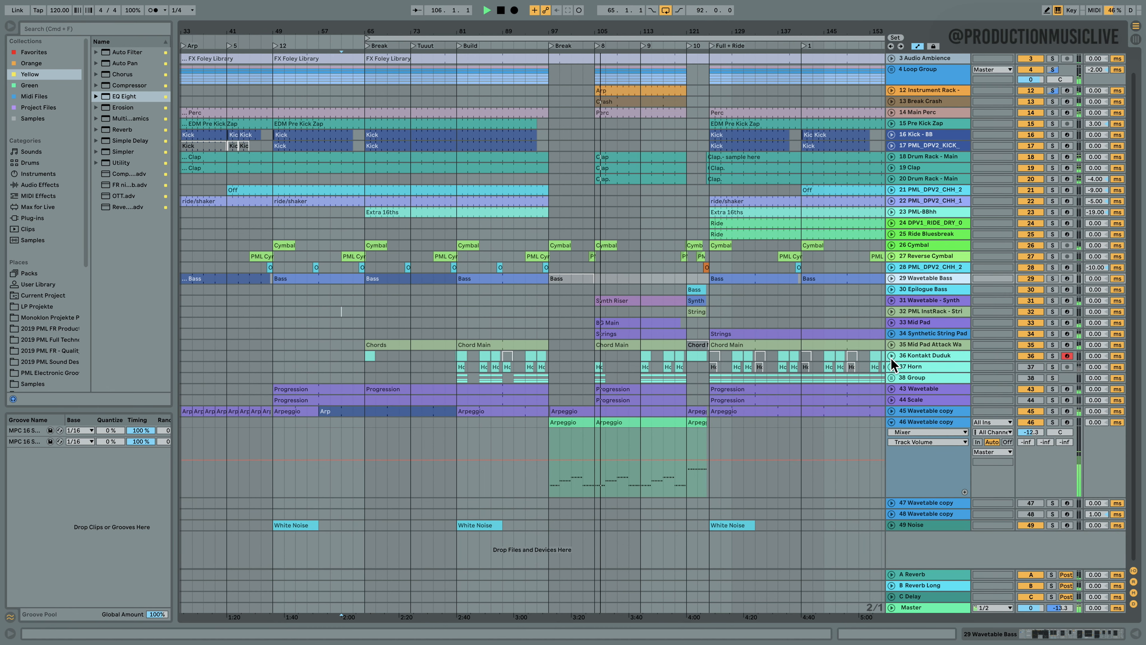
click(892, 423)
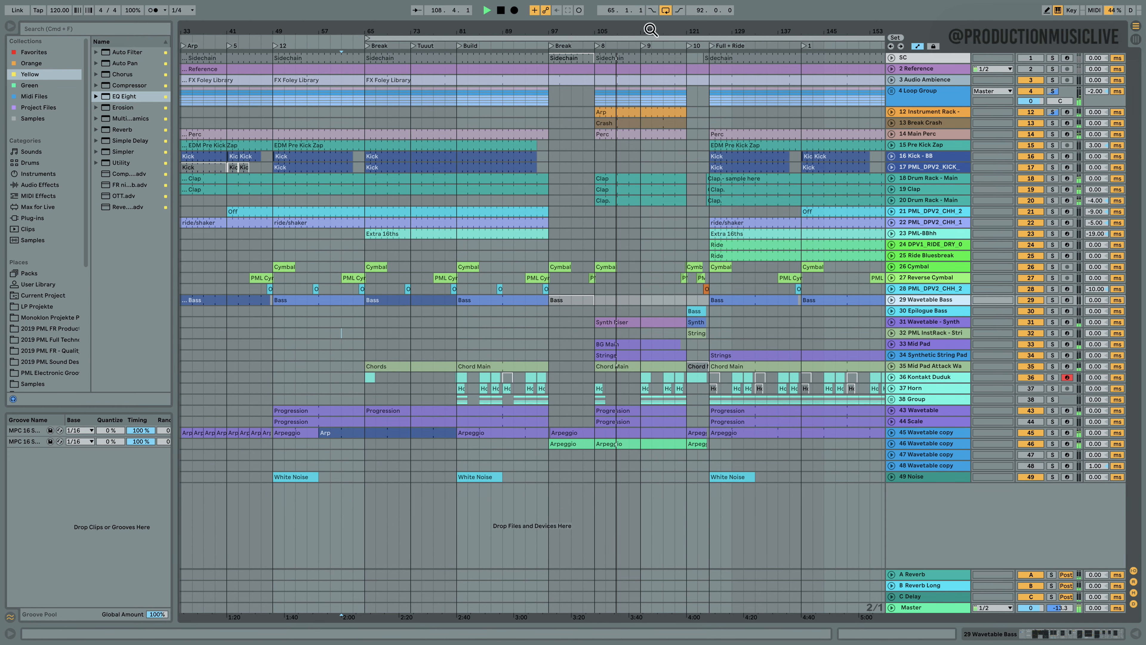
- Extend the arrangement loop that starts at bar 65 so it ends at the Rebuilt locator, bar 173
drag(650, 31, 539, 13)
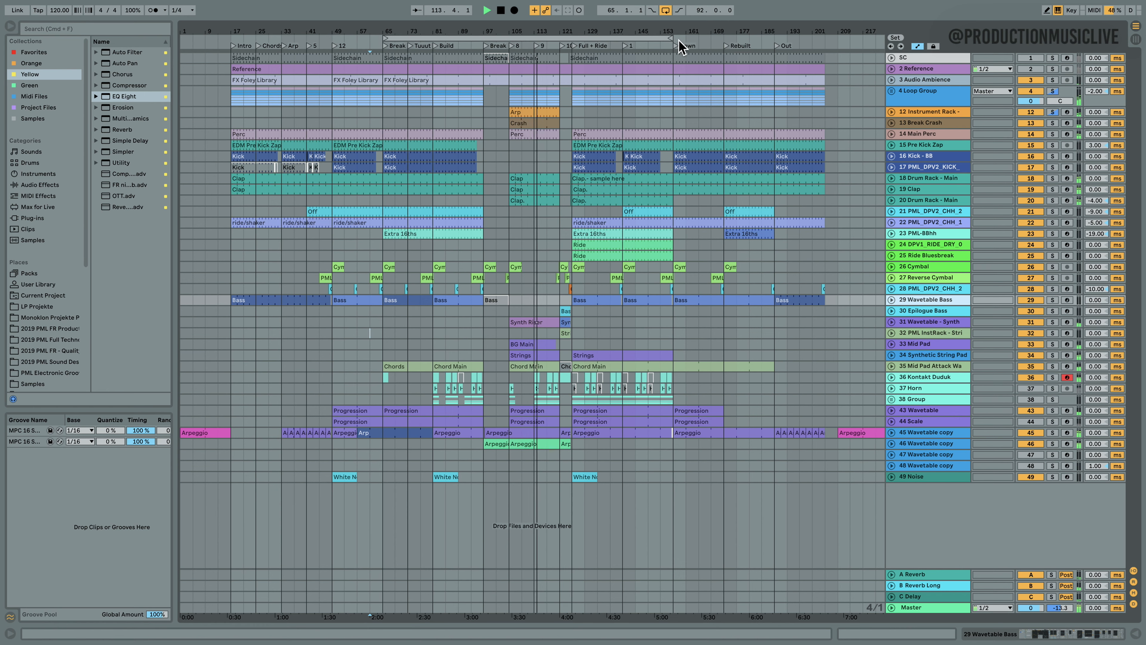
drag(681, 42, 718, 43)
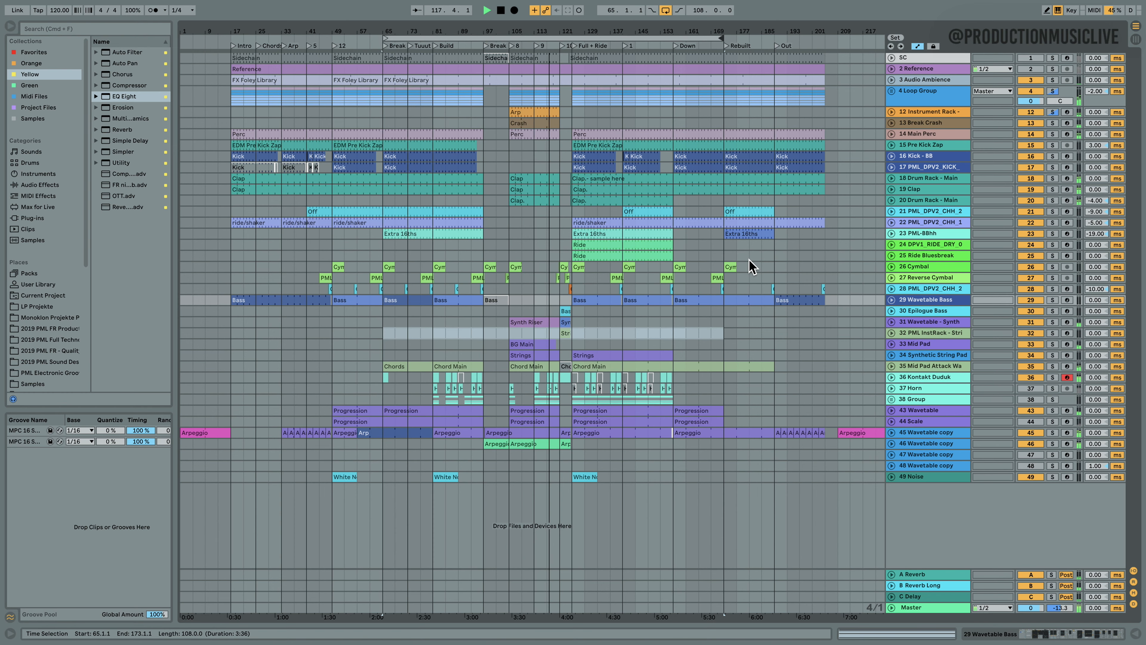
- Examine the clips and device chain of 36 Kontakt Duduk, hide them again, and turn off the arrangement loop
click(892, 377)
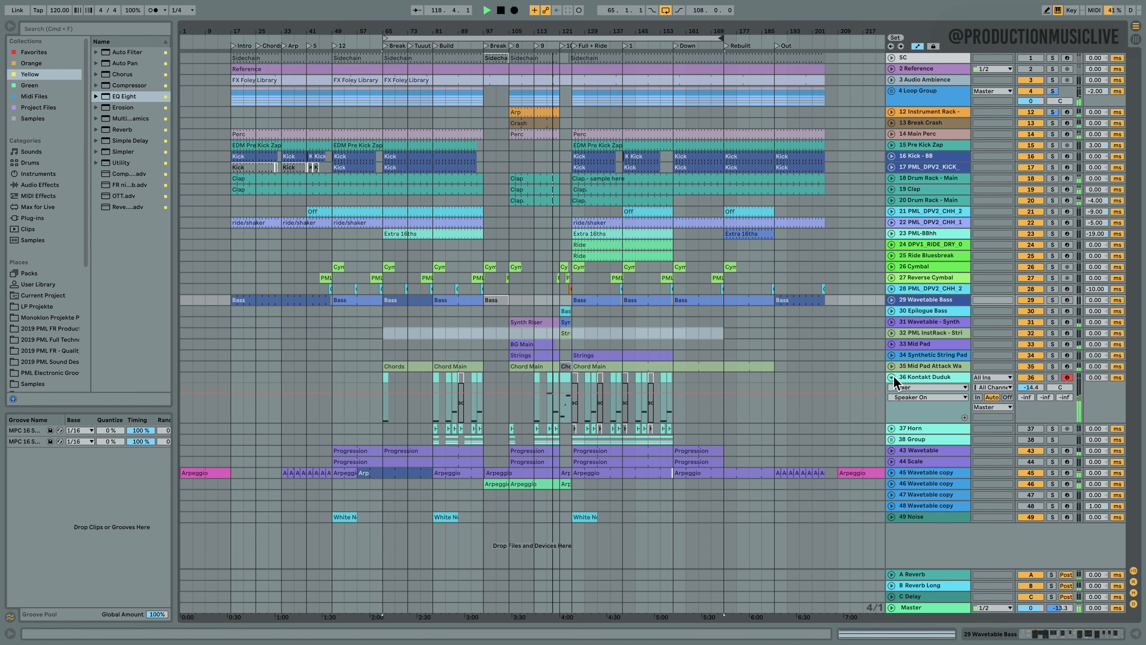
click(914, 376)
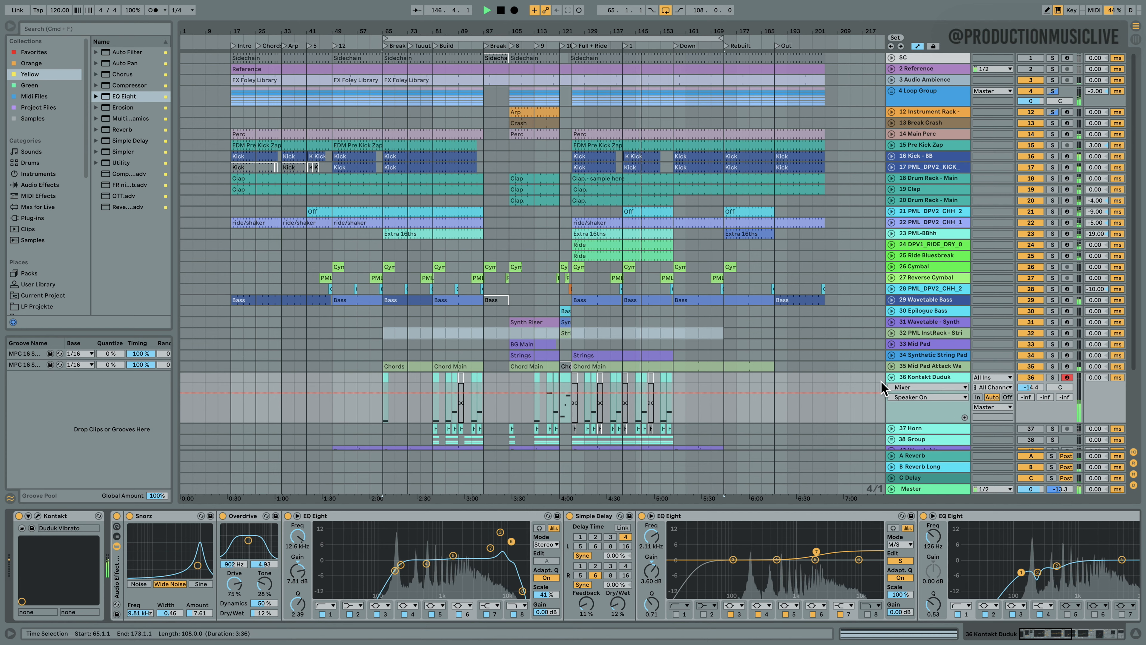
click(891, 378)
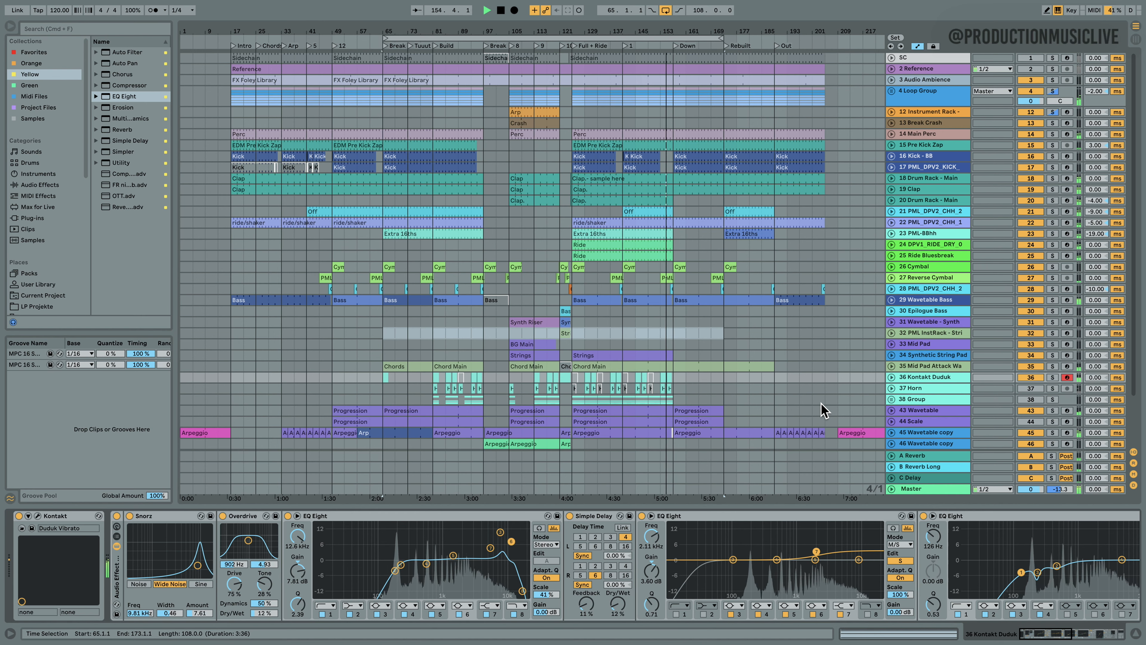
click(1135, 635)
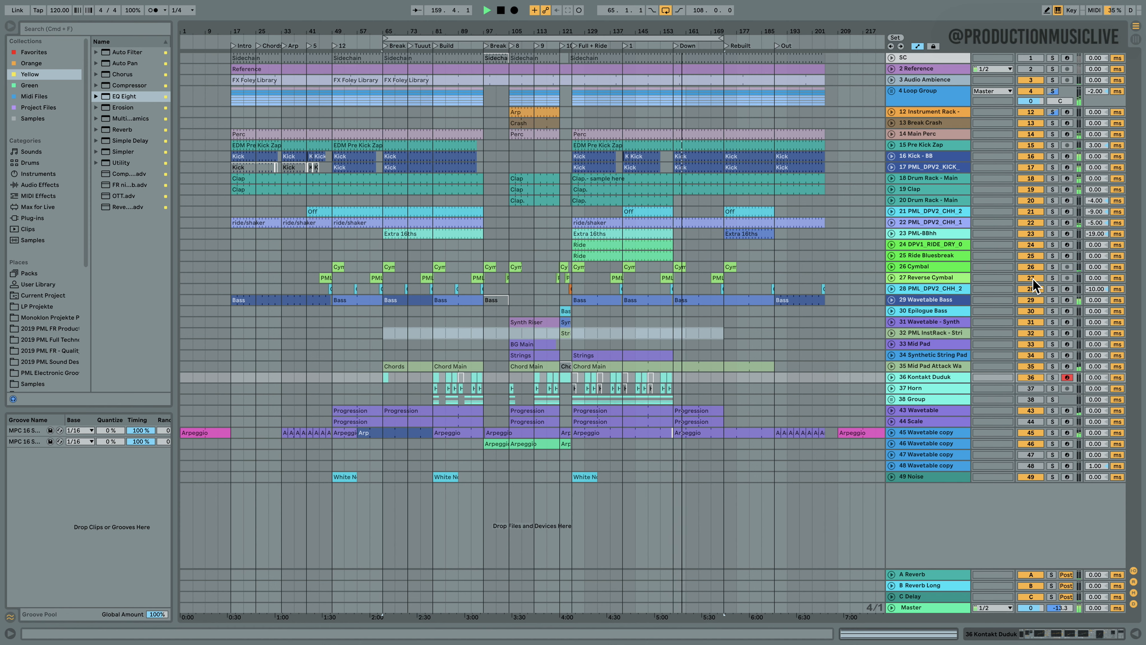
click(667, 11)
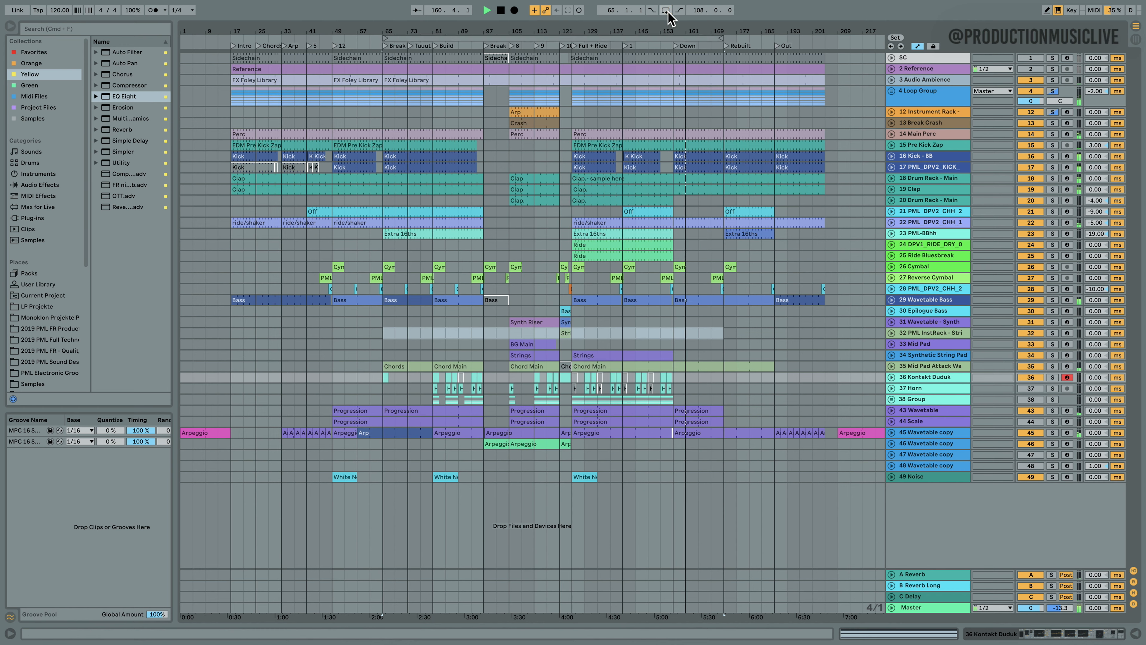